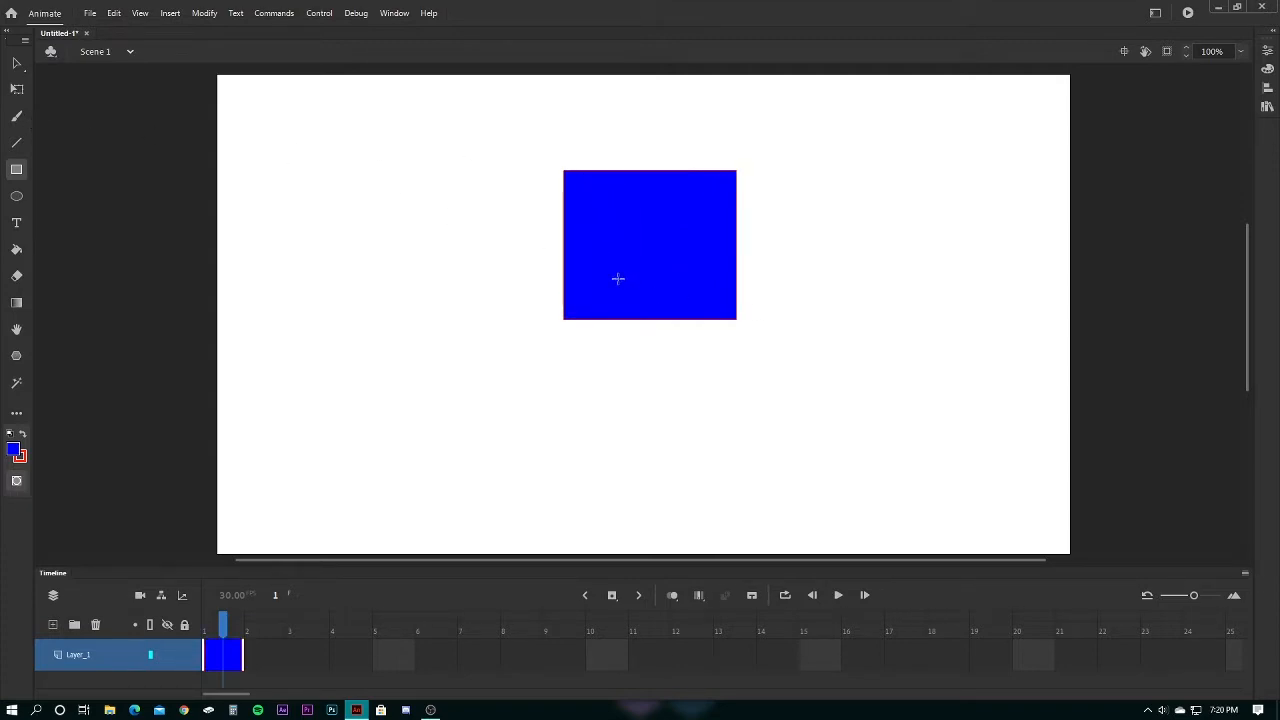
Move the blue square with its outline toward the stage's lower left and delete it
{"action": "left_click", "coordinate": [16, 63]}
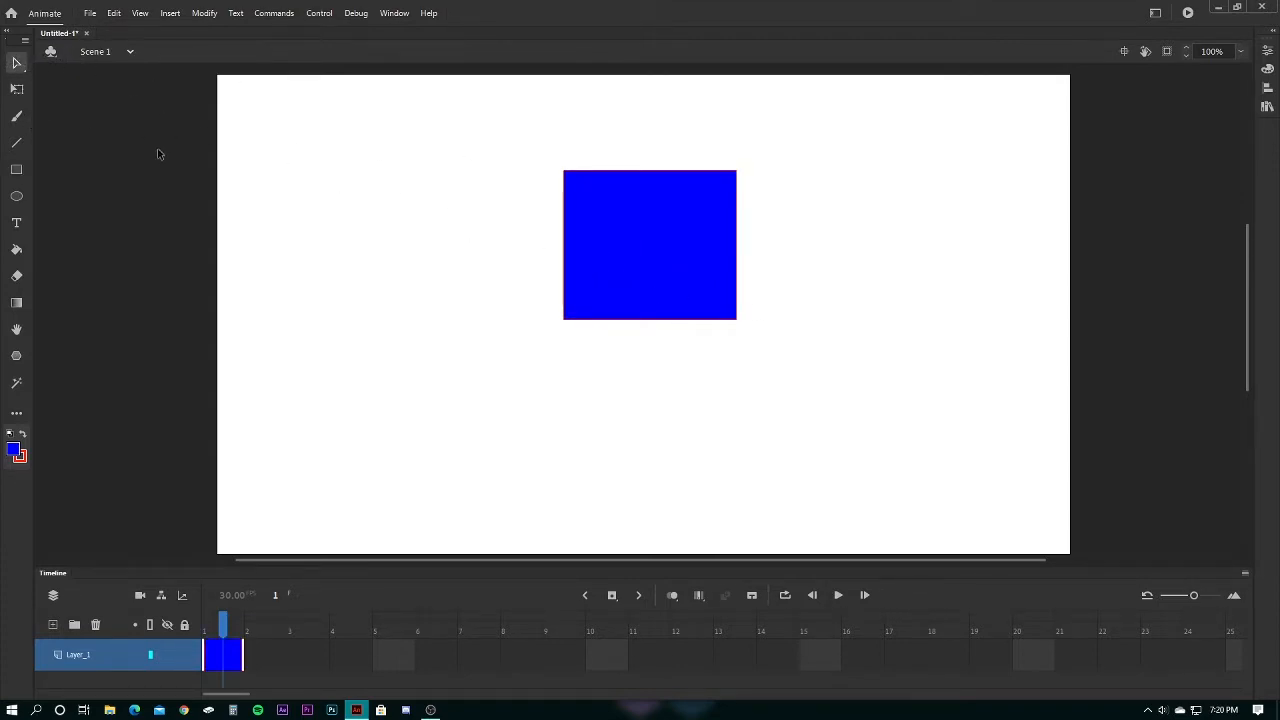
{"action": "left_click", "coordinate": [645, 237]}
{"action": "left_click_drag", "start_coordinate": [694, 237], "coordinate": [632, 296]}
{"action": "left_click_drag", "start_coordinate": [816, 486], "coordinate": [502, 122]}
{"action": "mouse_move", "coordinate": [577, 291]}
{"action": "left_mouse_down"}
{"action": "mouse_move", "coordinate": [636, 293]}
{"action": "mouse_move", "coordinate": [559, 292]}
{"action": "left_mouse_up"}
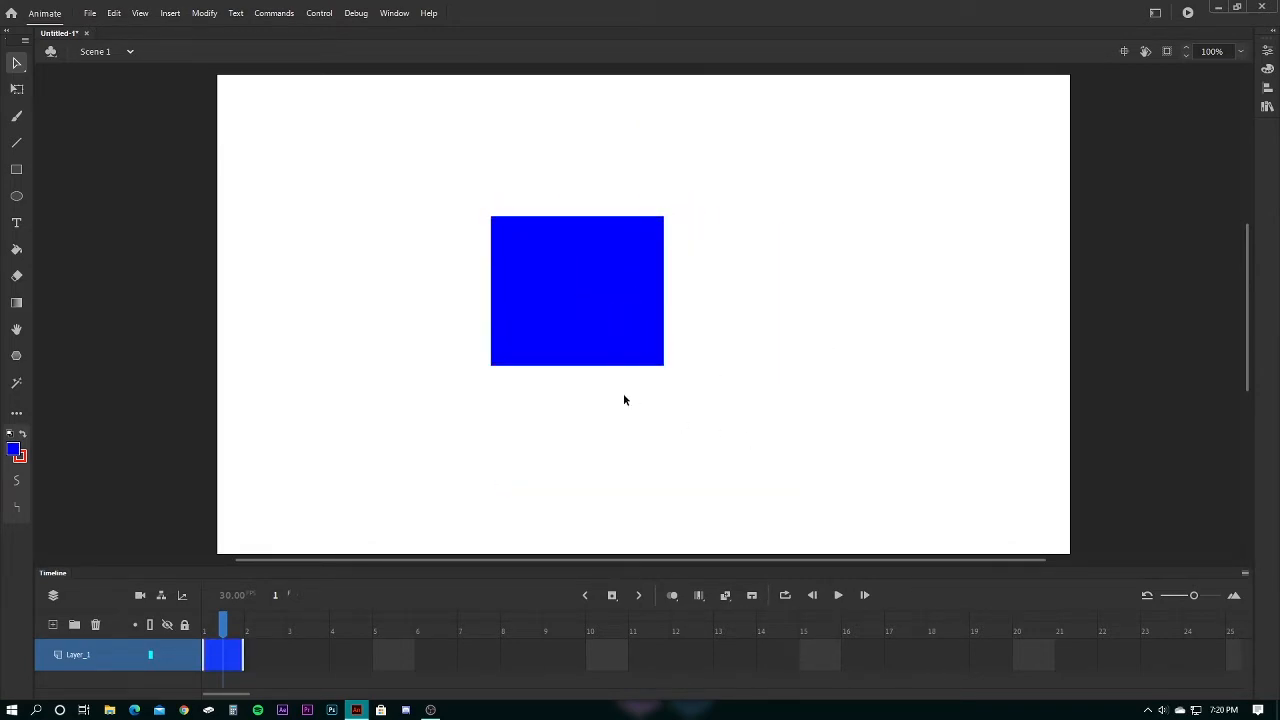
{"action": "key", "text": "Delete"}
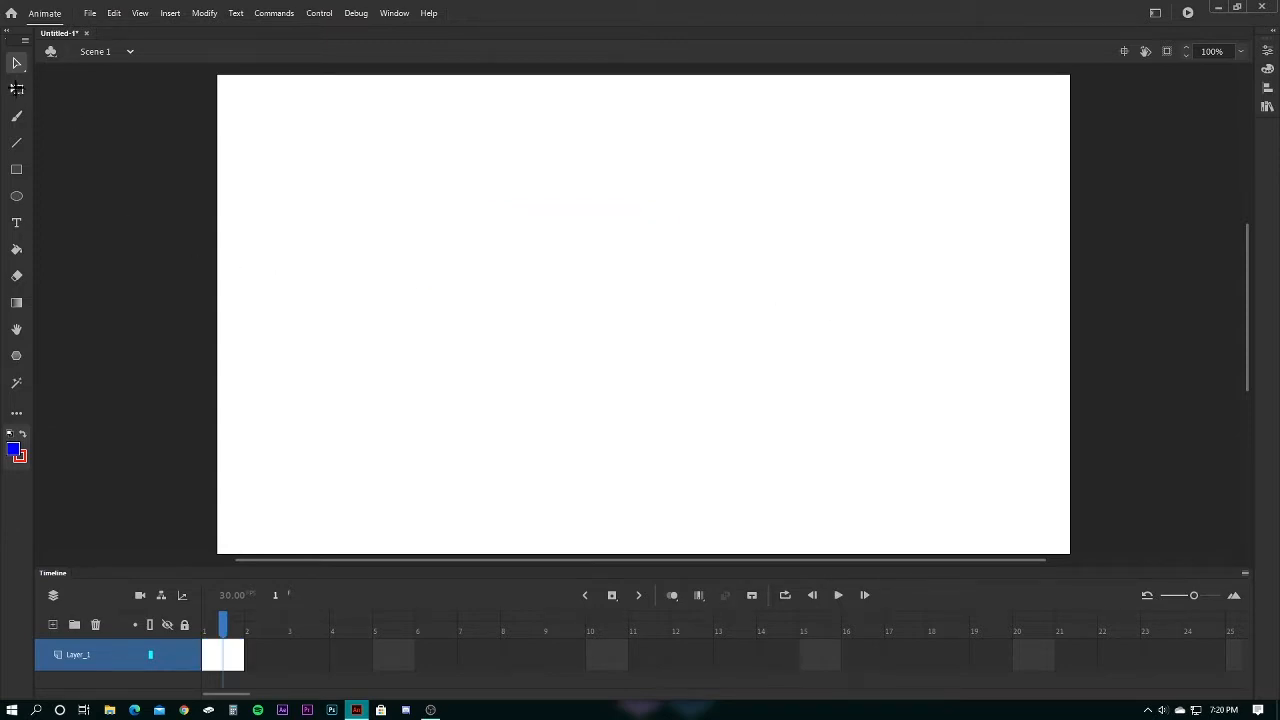
Draw a blue rectangle left of the stage's centre and a blue ellipse to its lower right
{"action": "left_click", "coordinate": [16, 88]}
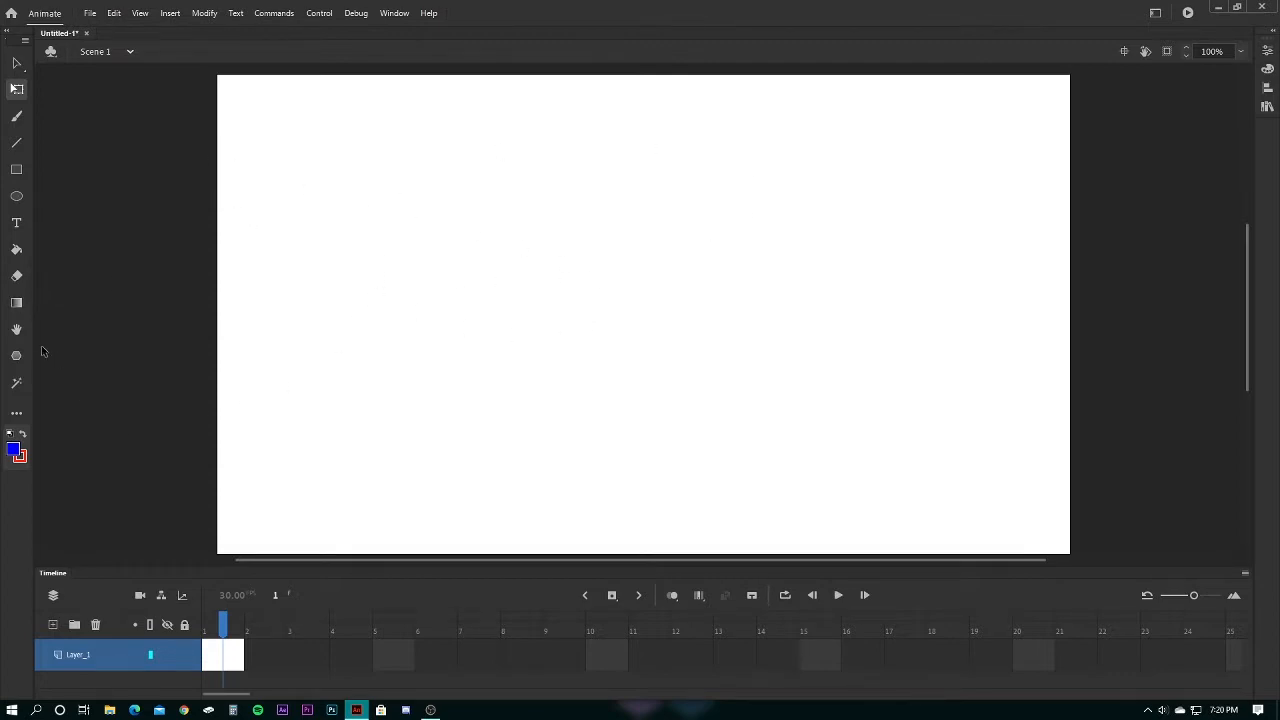
{"action": "left_click", "coordinate": [16, 302]}
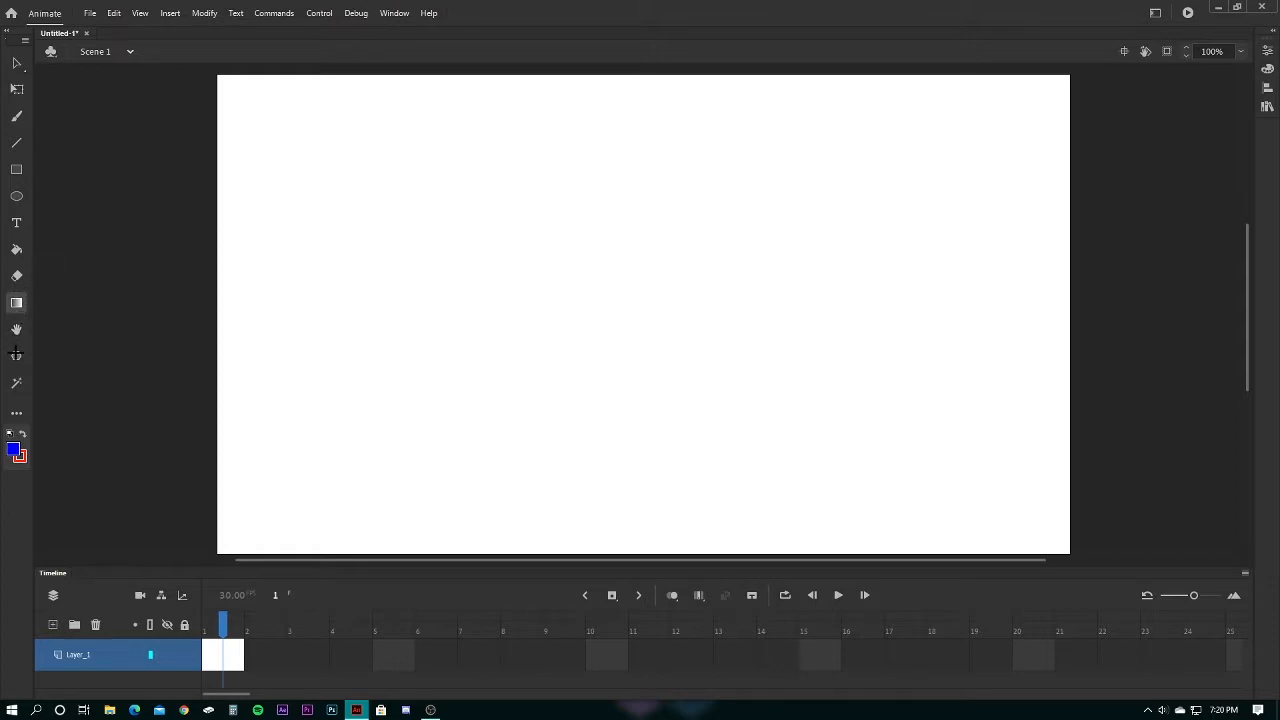
{"action": "left_click", "coordinate": [16, 169]}
{"action": "left_click_drag", "start_coordinate": [447, 263], "coordinate": [566, 338]}
{"action": "left_click", "coordinate": [16, 196]}
{"action": "left_click_drag", "start_coordinate": [718, 383], "coordinate": [597, 469]}
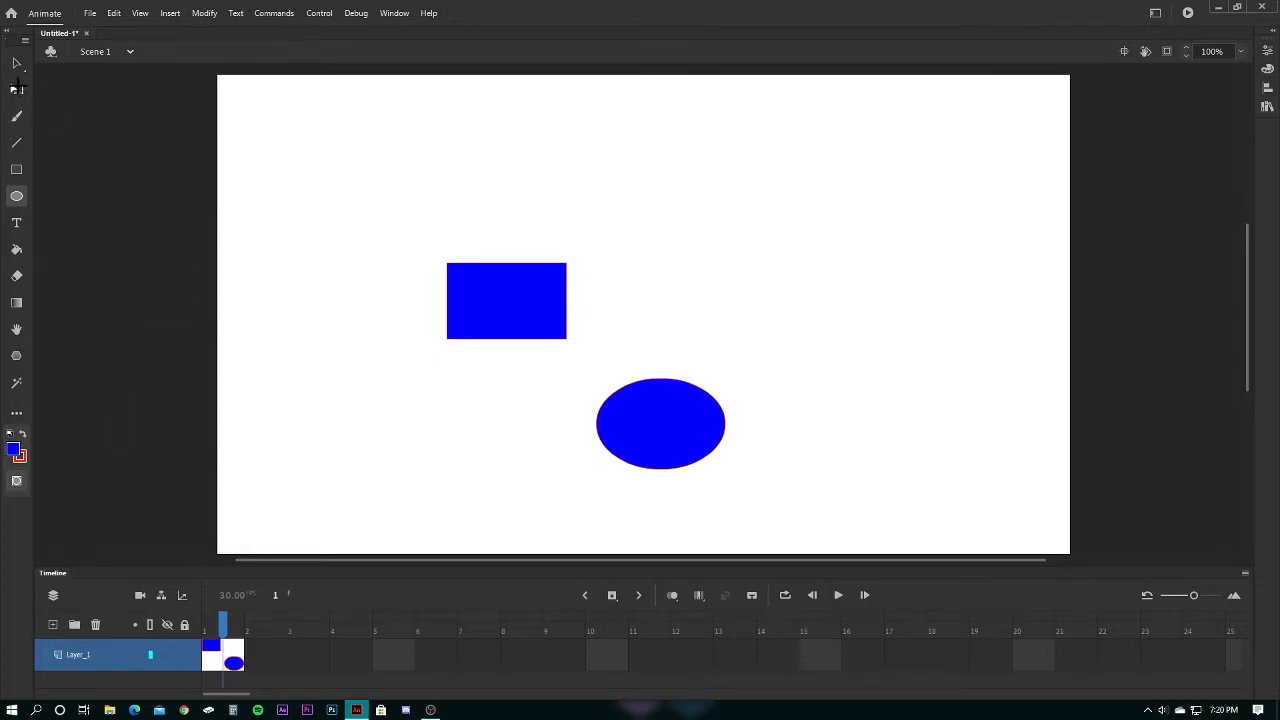
Scale the rectangle and ellipse down together with Free Transform, and delete both shapes
{"action": "left_click", "coordinate": [16, 88]}
{"action": "left_click_drag", "start_coordinate": [328, 230], "coordinate": [851, 533]}
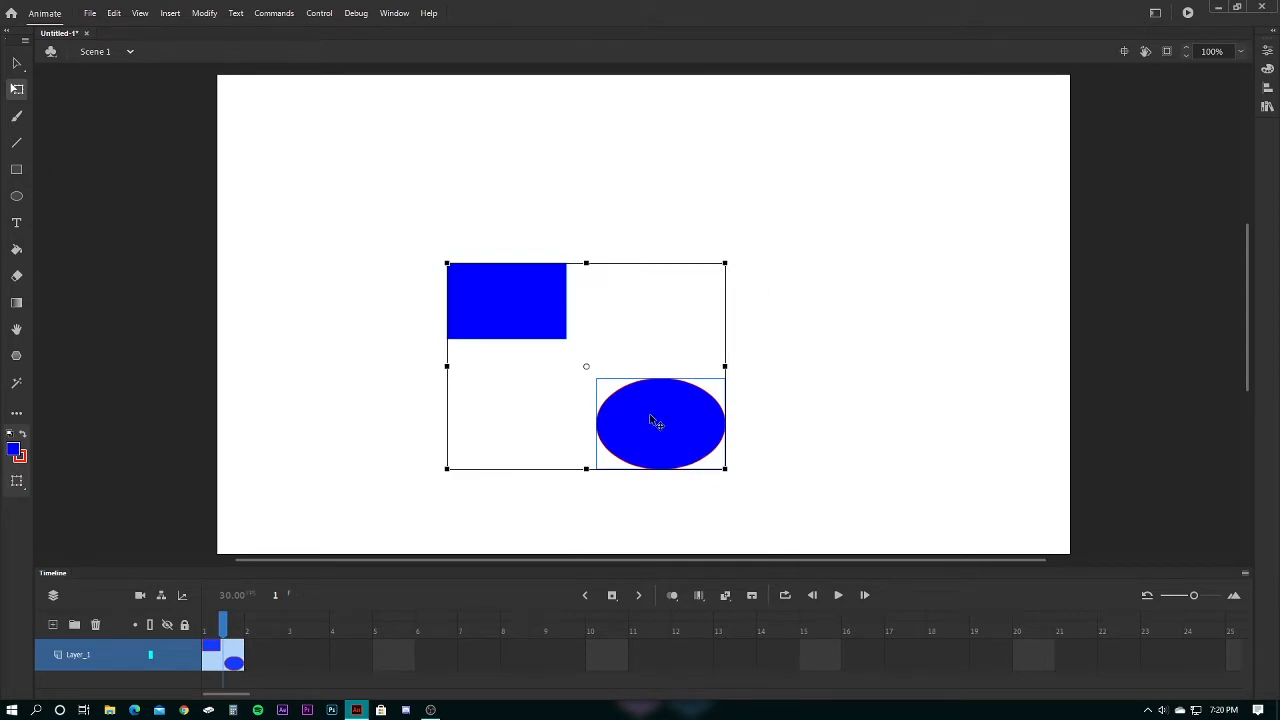
{"action": "left_click_drag", "start_coordinate": [651, 428], "coordinate": [700, 406]}
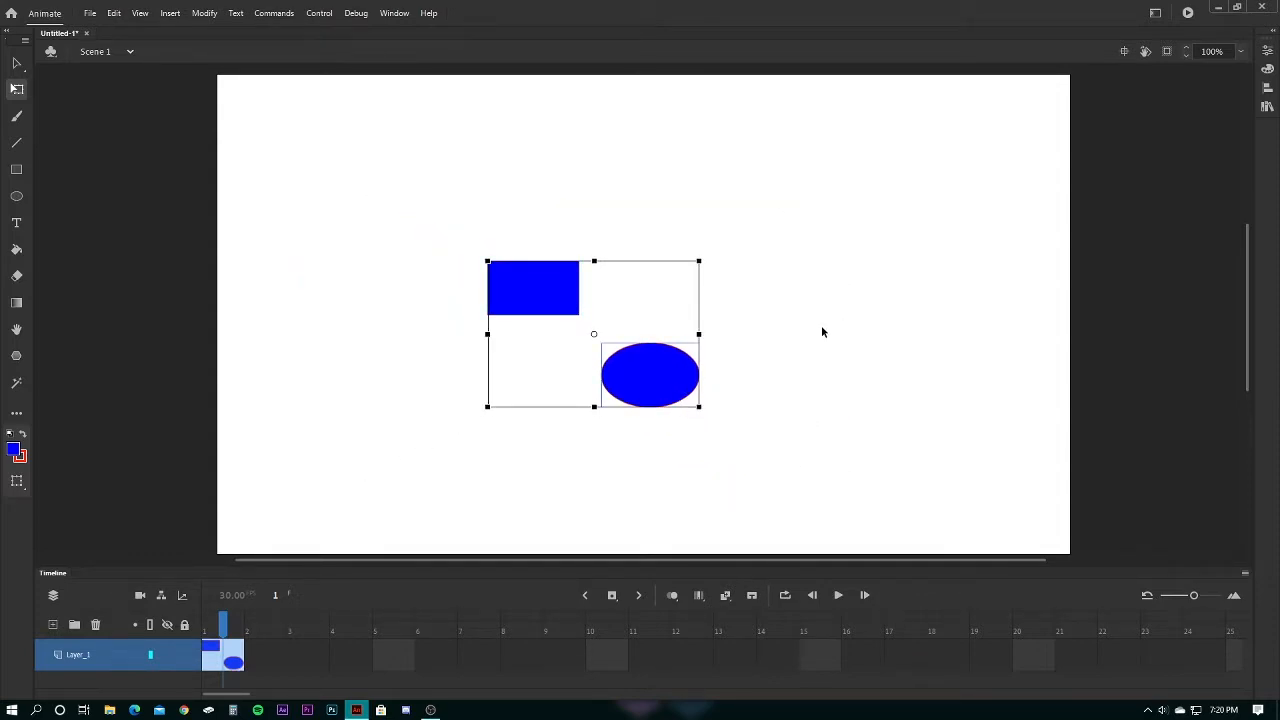
{"action": "key", "text": "Delete"}
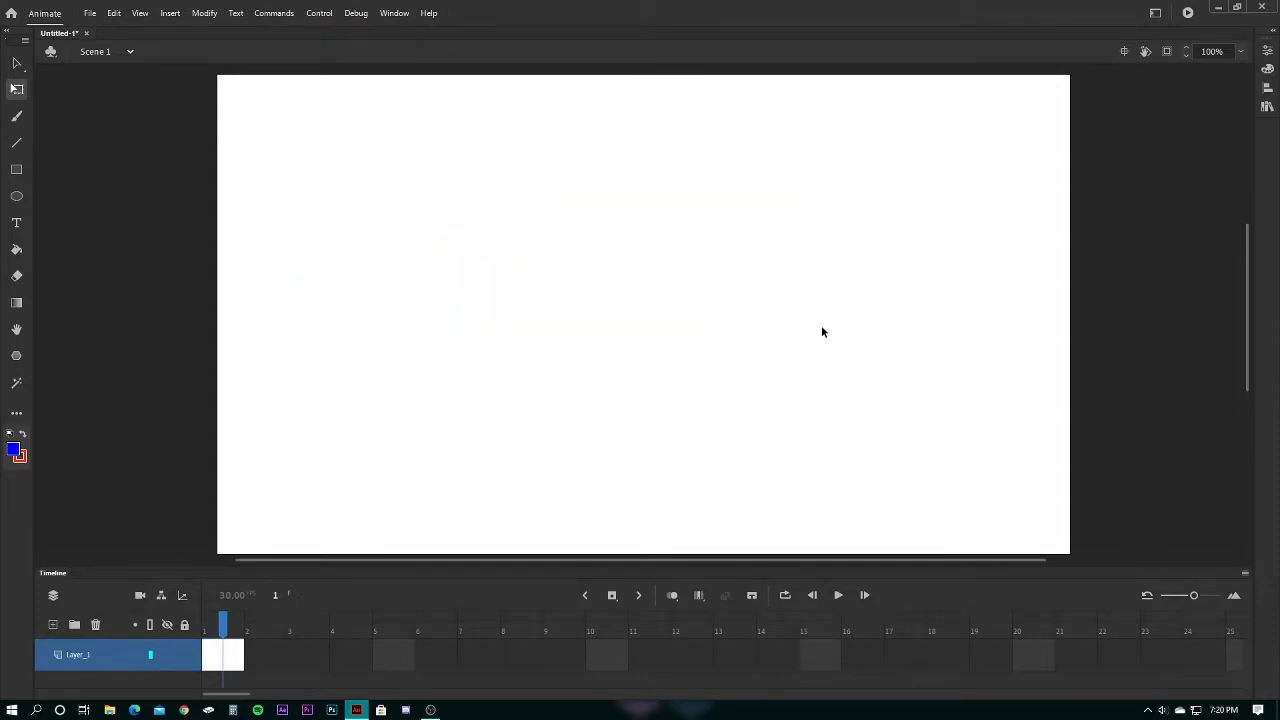
Scribble a long looping freehand line in blue across the middle of the stage with the Brush tool
{"action": "left_click", "coordinate": [17, 114]}
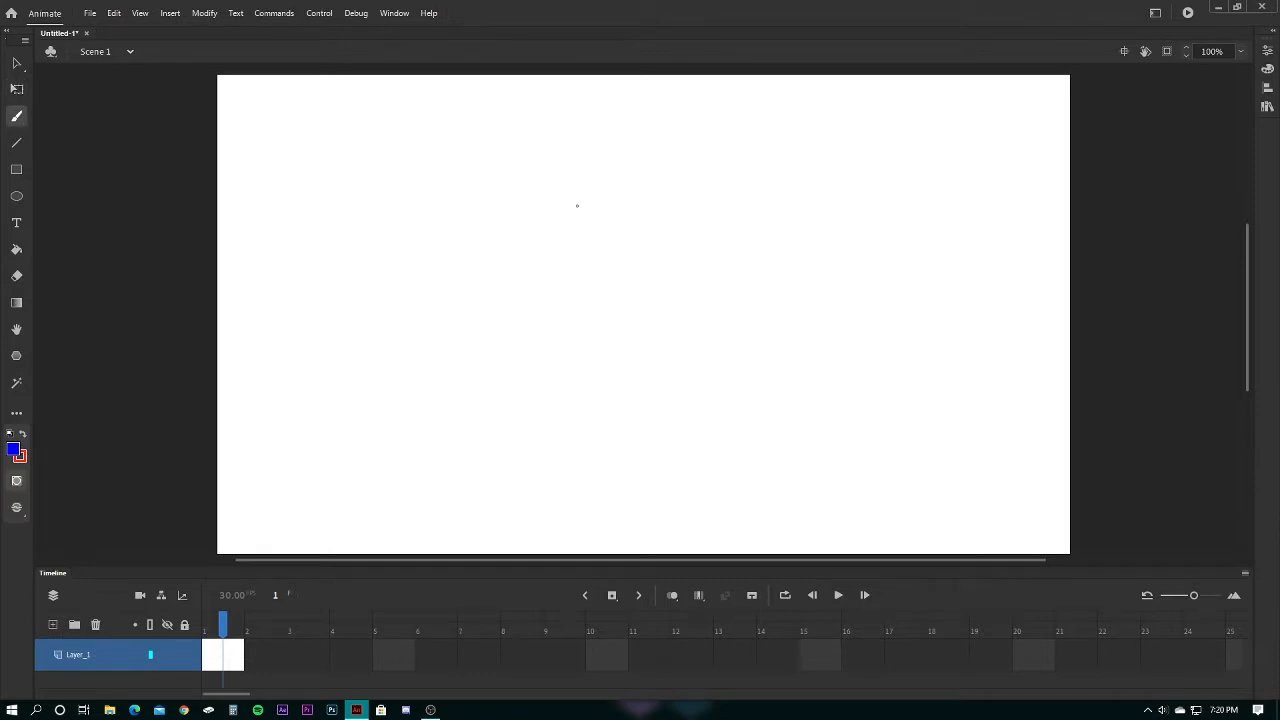
{"action": "mouse_move", "coordinate": [592, 146]}
{"action": "left_mouse_down"}
{"action": "mouse_move", "coordinate": [636, 202]}
{"action": "mouse_move", "coordinate": [632, 245]}
{"action": "mouse_move", "coordinate": [500, 262]}
{"action": "mouse_move", "coordinate": [552, 319]}
{"action": "mouse_move", "coordinate": [492, 369]}
{"action": "mouse_move", "coordinate": [716, 338]}
{"action": "mouse_move", "coordinate": [597, 394]}
{"action": "mouse_move", "coordinate": [678, 366]}
{"action": "mouse_move", "coordinate": [833, 367]}
{"action": "mouse_move", "coordinate": [710, 411]}
{"action": "mouse_move", "coordinate": [795, 395]}
{"action": "mouse_move", "coordinate": [829, 372]}
{"action": "mouse_move", "coordinate": [680, 355]}
{"action": "mouse_move", "coordinate": [594, 286]}
{"action": "mouse_move", "coordinate": [497, 256]}
{"action": "mouse_move", "coordinate": [641, 258]}
{"action": "mouse_move", "coordinate": [744, 269]}
{"action": "mouse_move", "coordinate": [570, 357]}
{"action": "mouse_move", "coordinate": [473, 347]}
{"action": "left_mouse_up"}
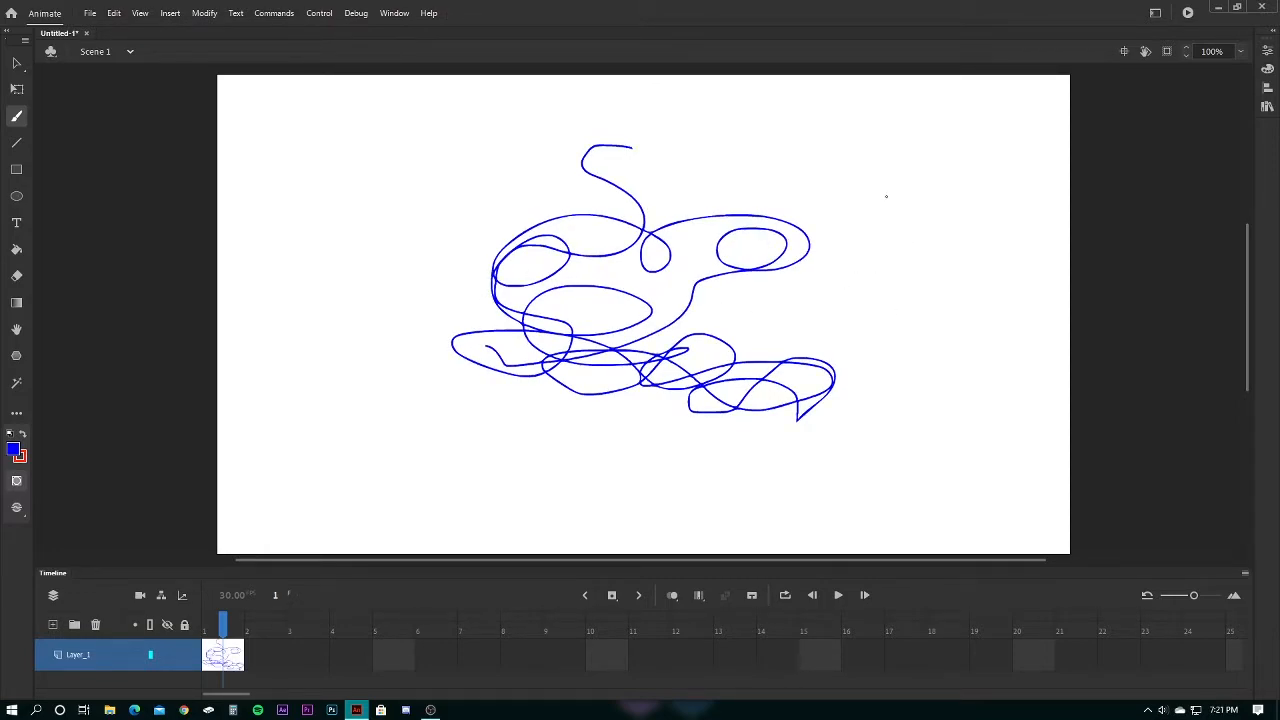
{"action": "left_click_drag", "start_coordinate": [911, 172], "coordinate": [942, 200]}
Undo the brush strokes and the earlier rectangle and ellipse edits until the stage is empty
{"action": "key", "text": "ctrl+z"}
{"action": "key", "text": "ctrl+z"}
{"action": "key", "text": "ctrl+z"}
{"action": "key", "text": "ctrl+z"}
{"action": "key", "text": "ctrl+z"}
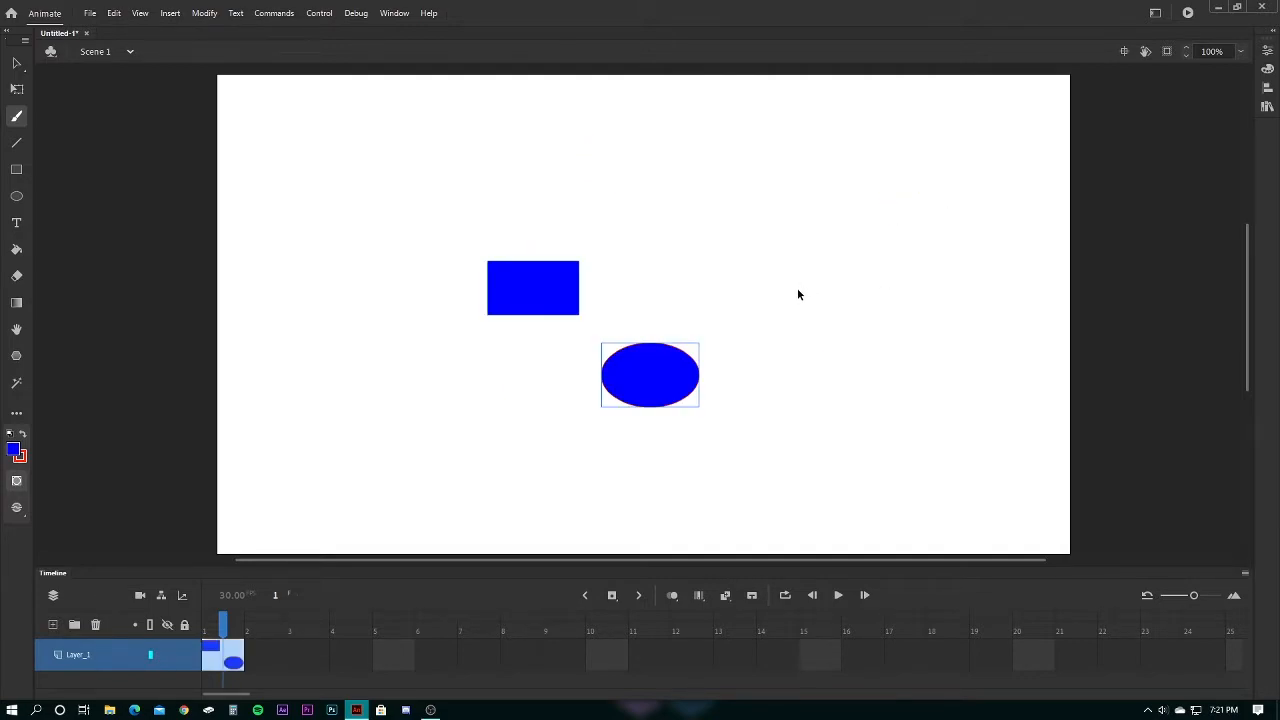
{"action": "key", "text": "ctrl+z"}
{"action": "key", "text": "ctrl+z"}
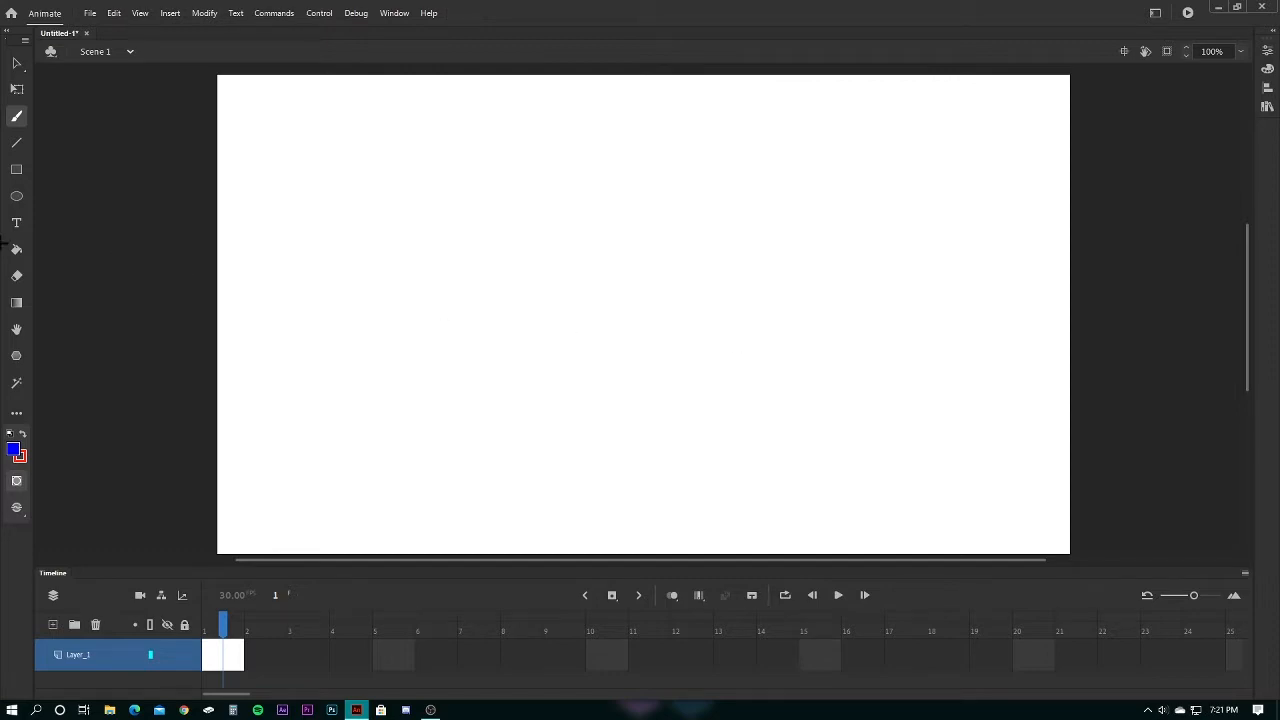
Draw four separate straight red lines at different angles on the stage with the Line tool
{"action": "left_click", "coordinate": [17, 142]}
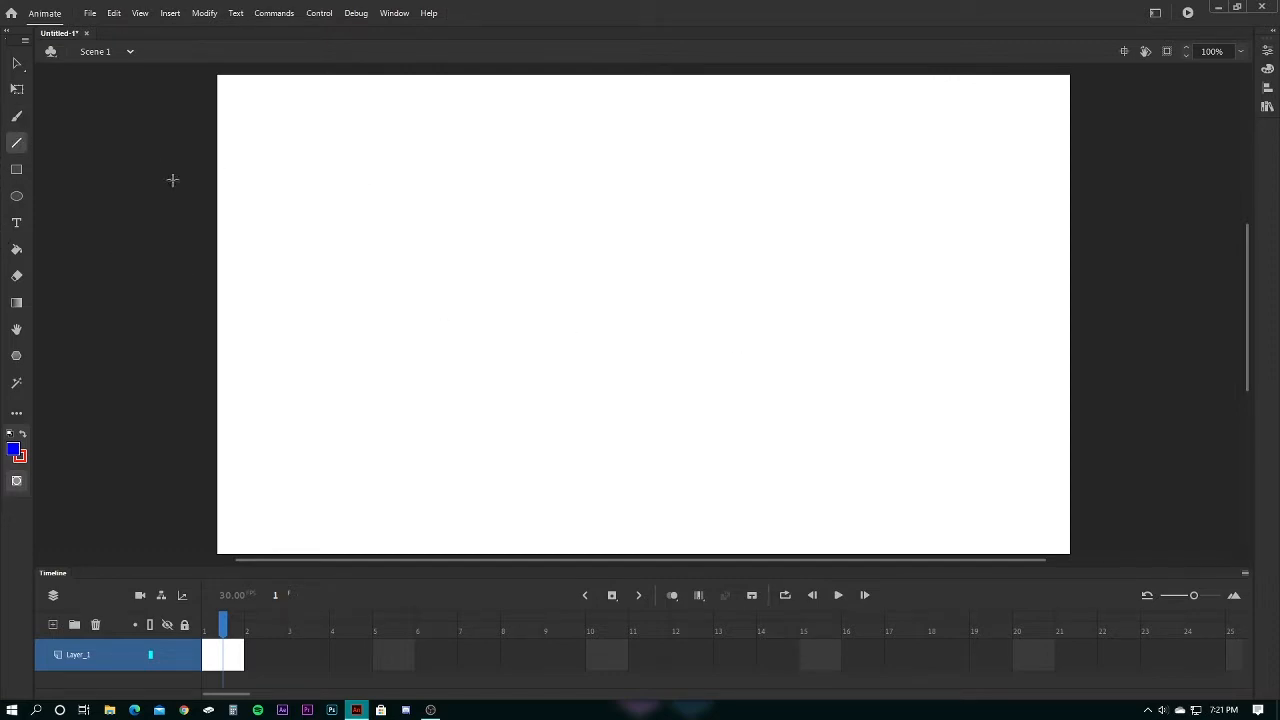
{"action": "mouse_move", "coordinate": [547, 175]}
{"action": "left_mouse_down"}
{"action": "mouse_move", "coordinate": [500, 200]}
{"action": "mouse_move", "coordinate": [490, 256]}
{"action": "left_mouse_up"}
{"action": "left_click_drag", "start_coordinate": [515, 329], "coordinate": [660, 311]}
{"action": "left_click_drag", "start_coordinate": [496, 296], "coordinate": [627, 268]}
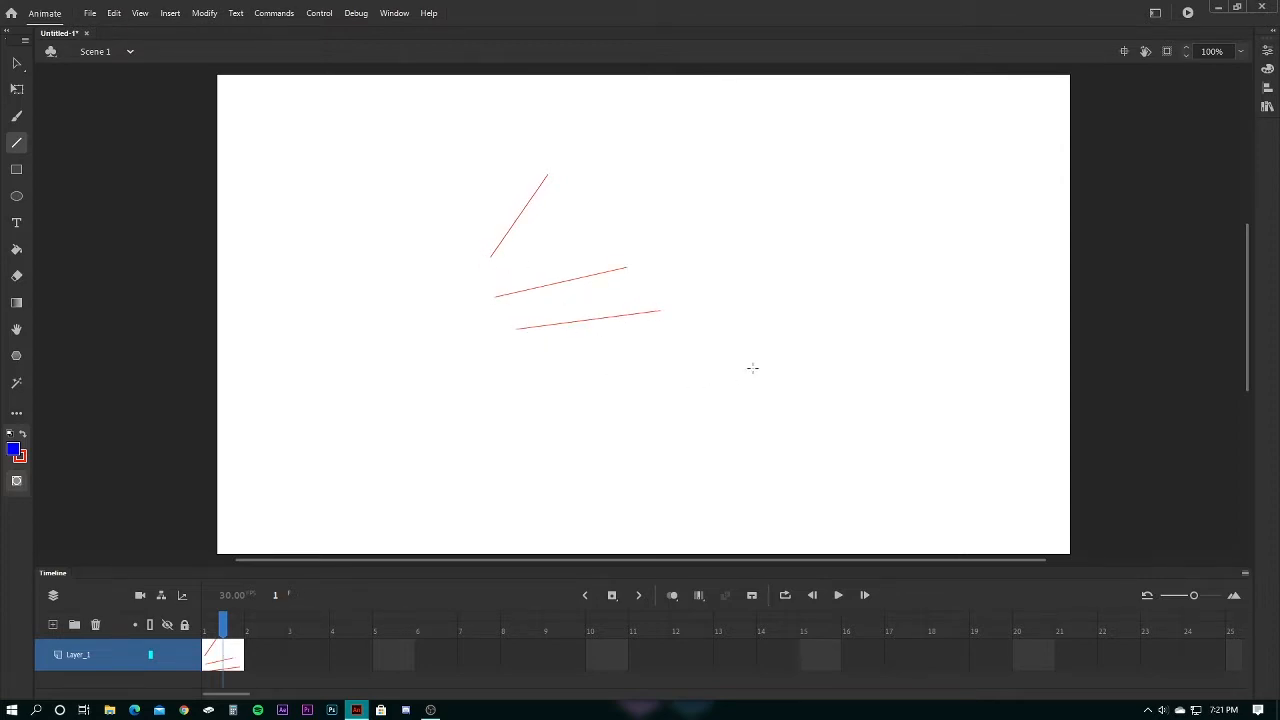
{"action": "left_click_drag", "start_coordinate": [668, 221], "coordinate": [699, 289]}
Undo the four straight lines
{"action": "key", "text": "ctrl+z"}
{"action": "key", "text": "ctrl+z"}
{"action": "key", "text": "ctrl+z"}
{"action": "key", "text": "ctrl+z"}
Draw a tall blue rectangle and a smaller one near the stage's lower right, and undo both
{"action": "left_click", "coordinate": [16, 168]}
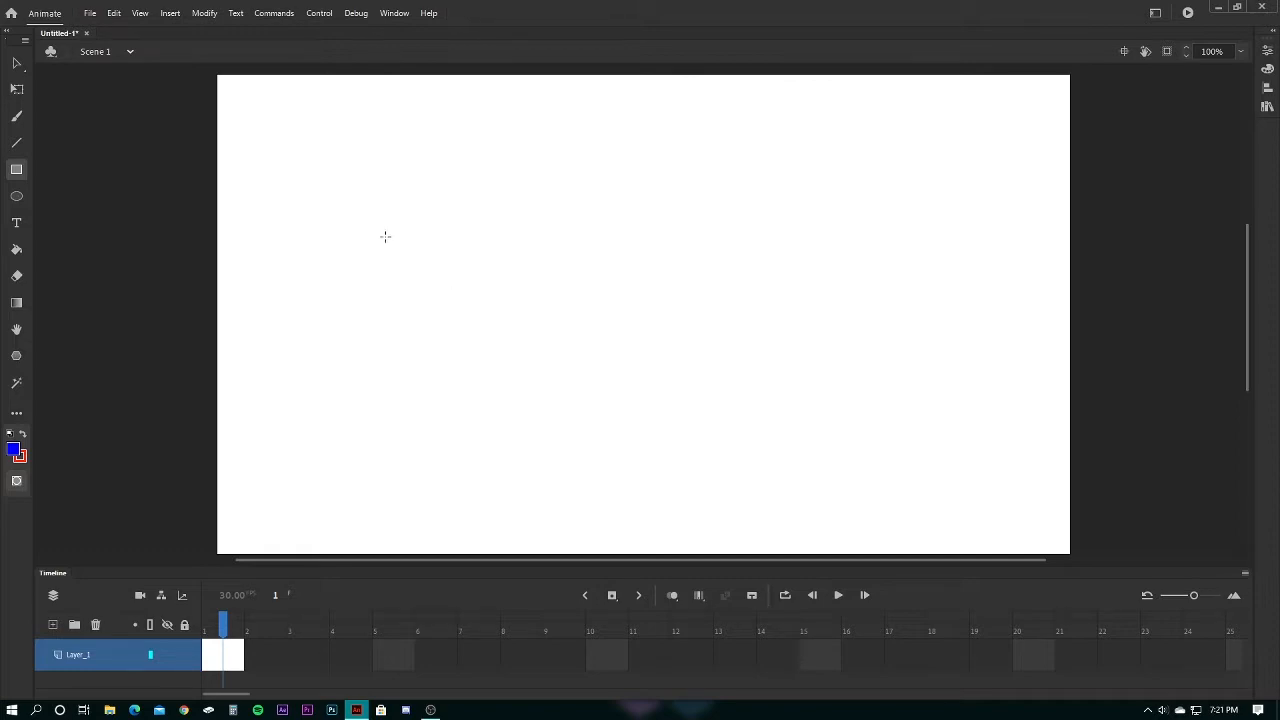
{"action": "left_click_drag", "start_coordinate": [353, 237], "coordinate": [457, 459]}
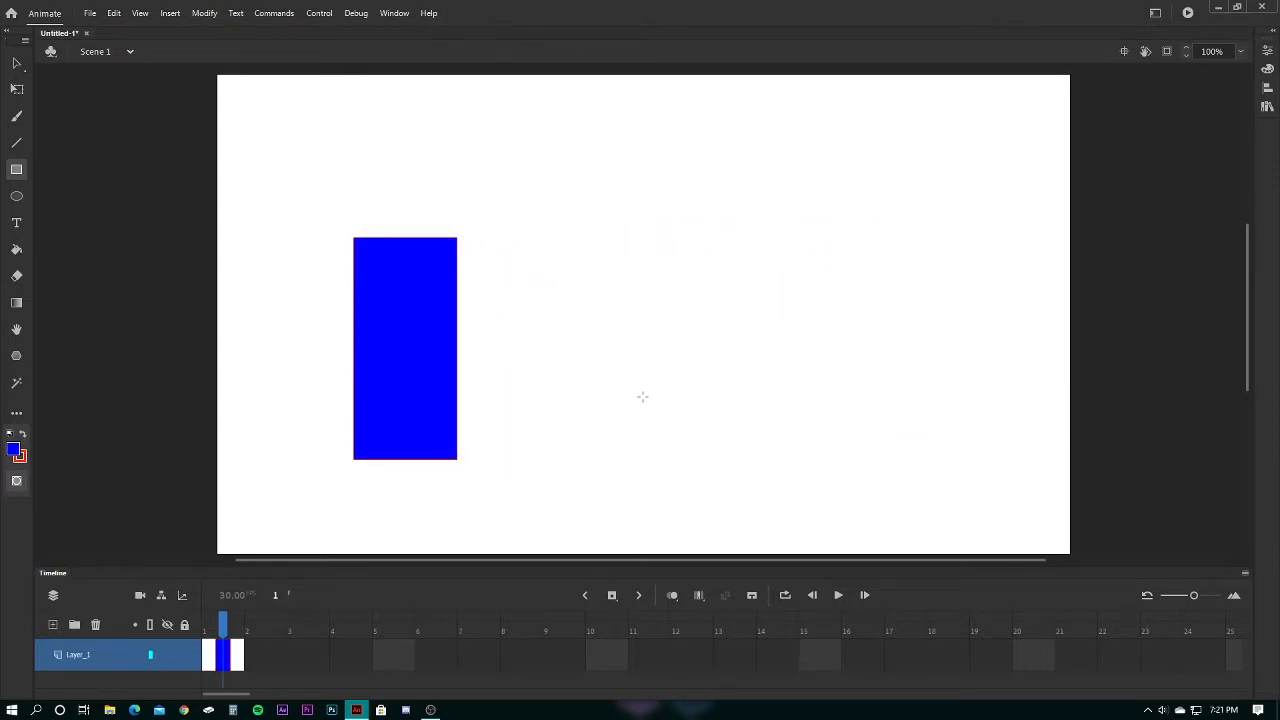
{"action": "left_click_drag", "start_coordinate": [737, 496], "coordinate": [854, 402]}
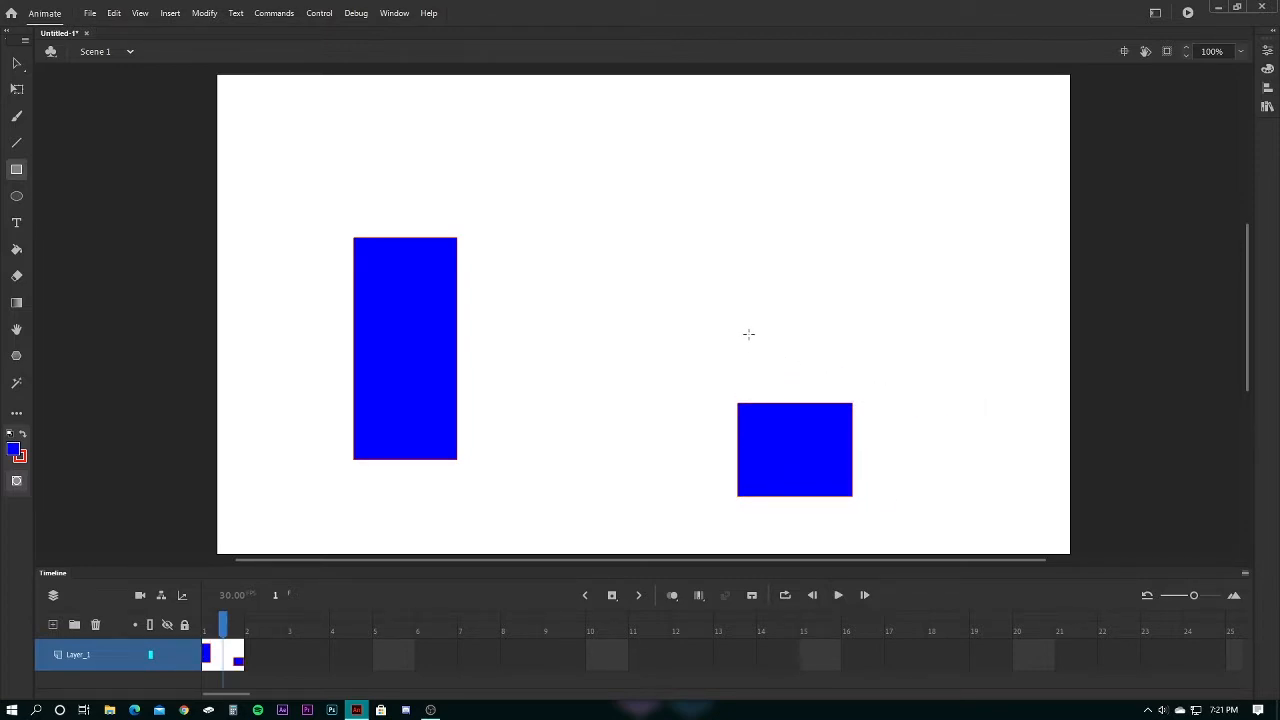
{"action": "key", "text": "ctrl+z"}
{"action": "key", "text": "ctrl+z"}
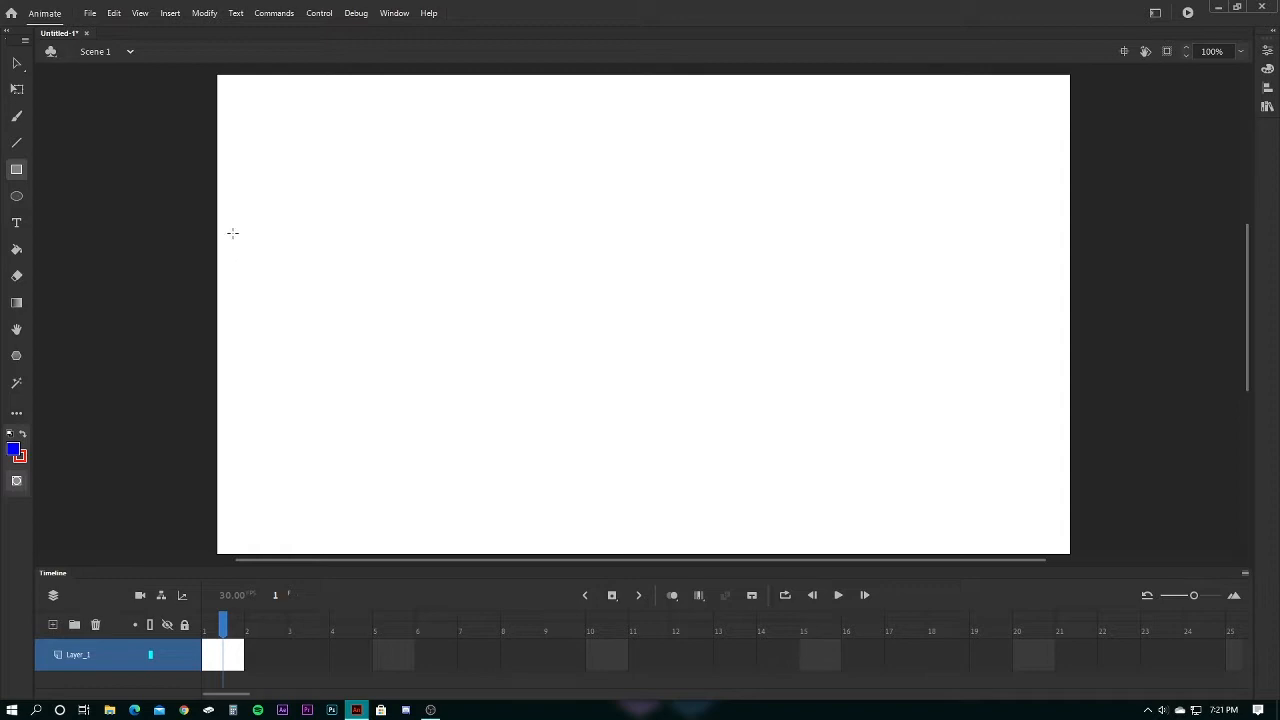
Draw a blue circle on the upper left of the stage and a wide oval below right of it, and undo both
{"action": "left_click", "coordinate": [16, 196]}
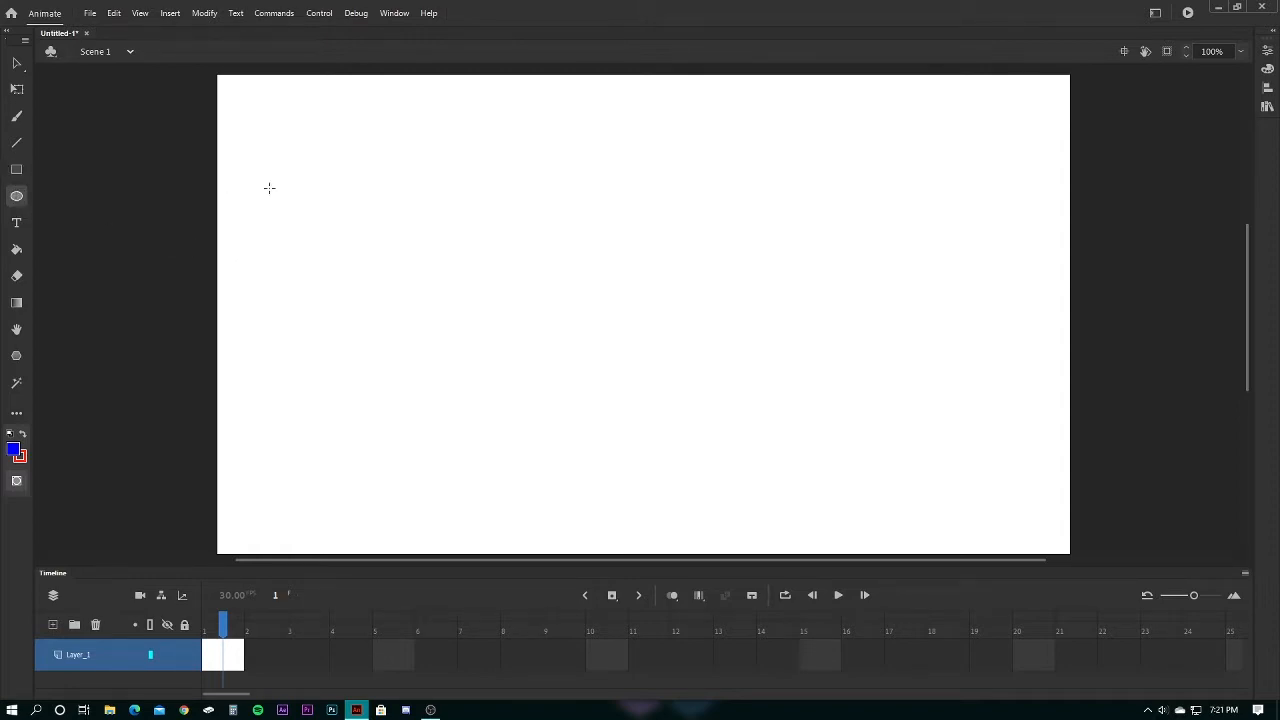
{"action": "left_click_drag", "start_coordinate": [324, 192], "coordinate": [447, 315]}
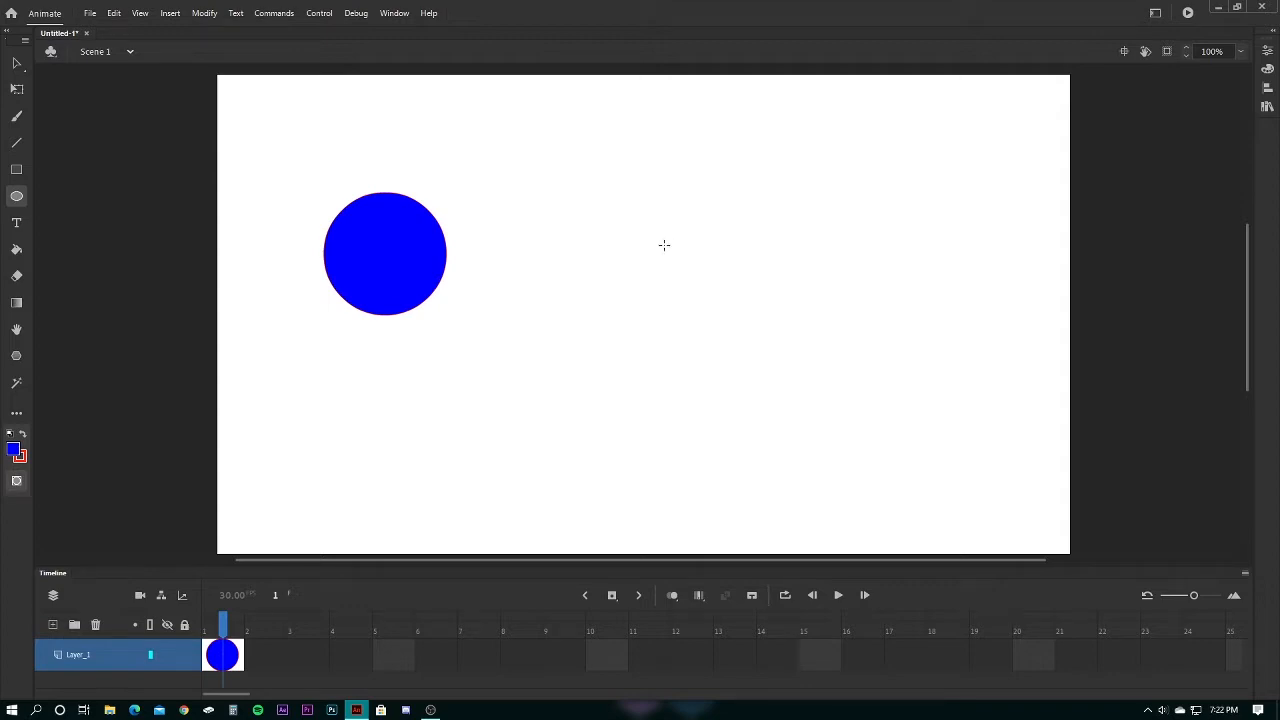
{"action": "left_click_drag", "start_coordinate": [554, 354], "coordinate": [790, 498]}
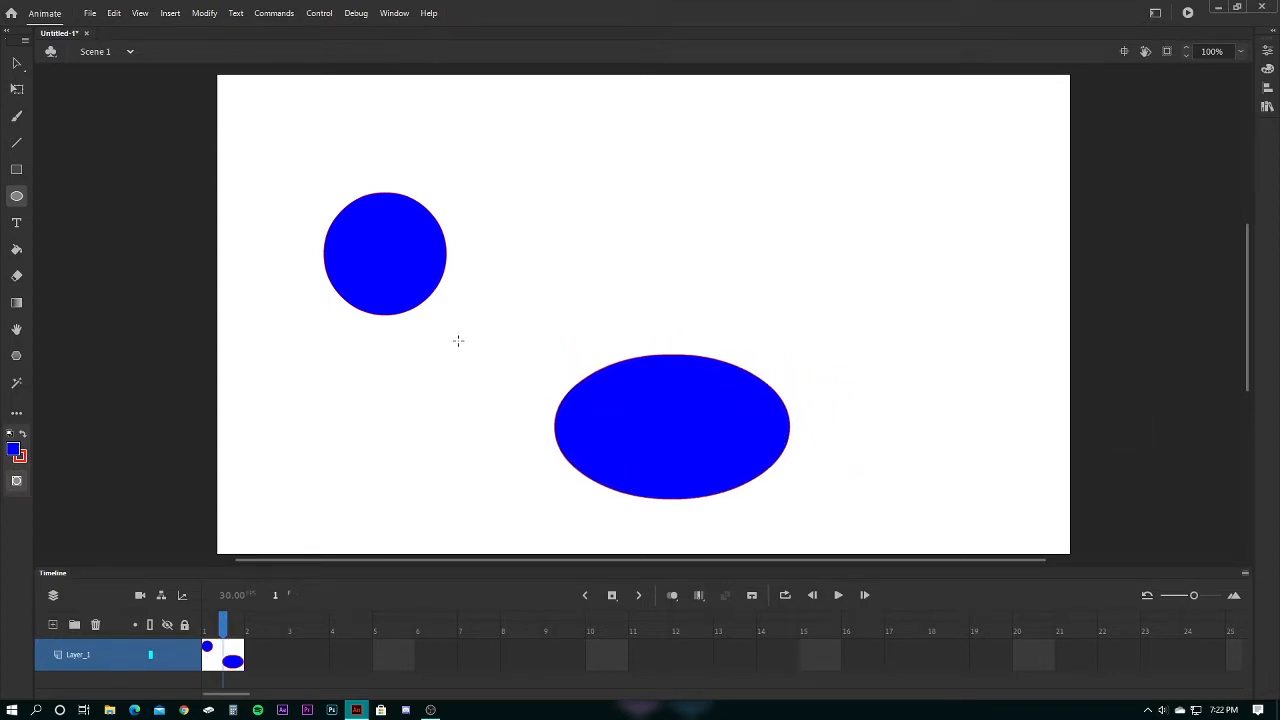
{"action": "key", "text": "ctrl+z"}
{"action": "key", "text": "ctrl+z"}
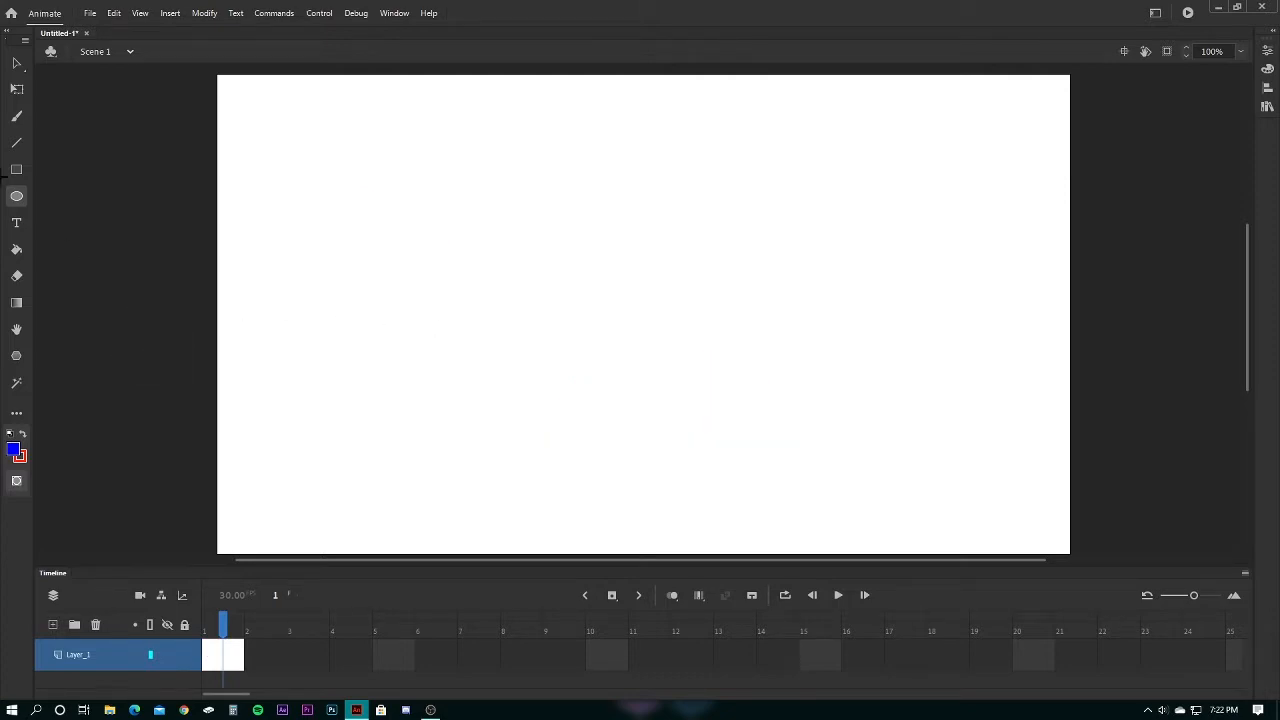
Add the static text "Hello" in the upper middle of the stage with the Text tool
{"action": "left_click", "coordinate": [16, 222]}
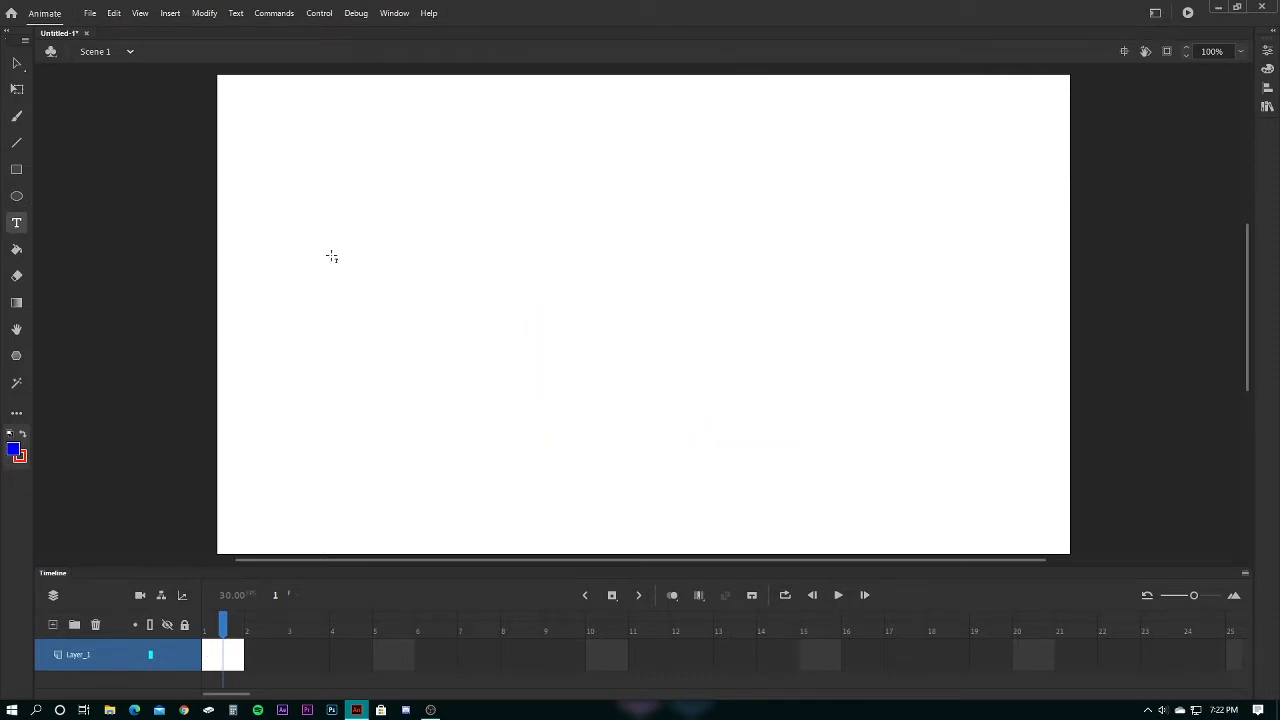
{"action": "left_click", "coordinate": [483, 243]}
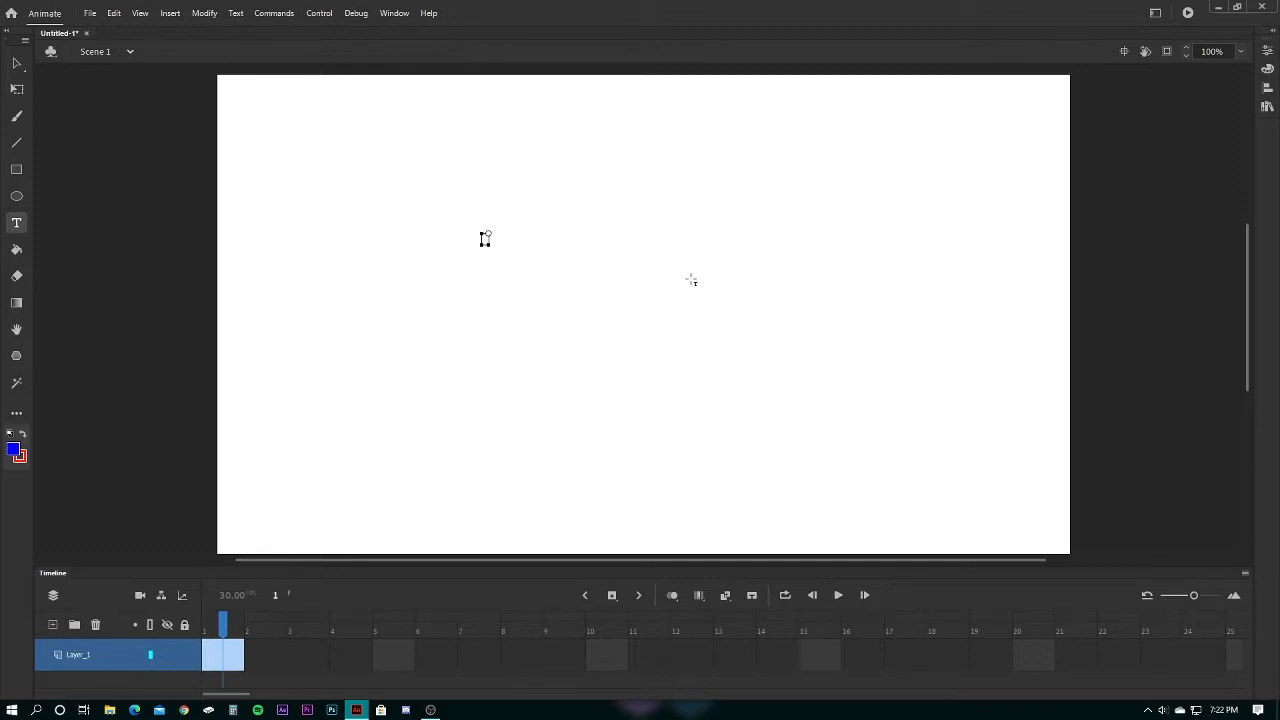
{"action": "type", "text": "Hell"}
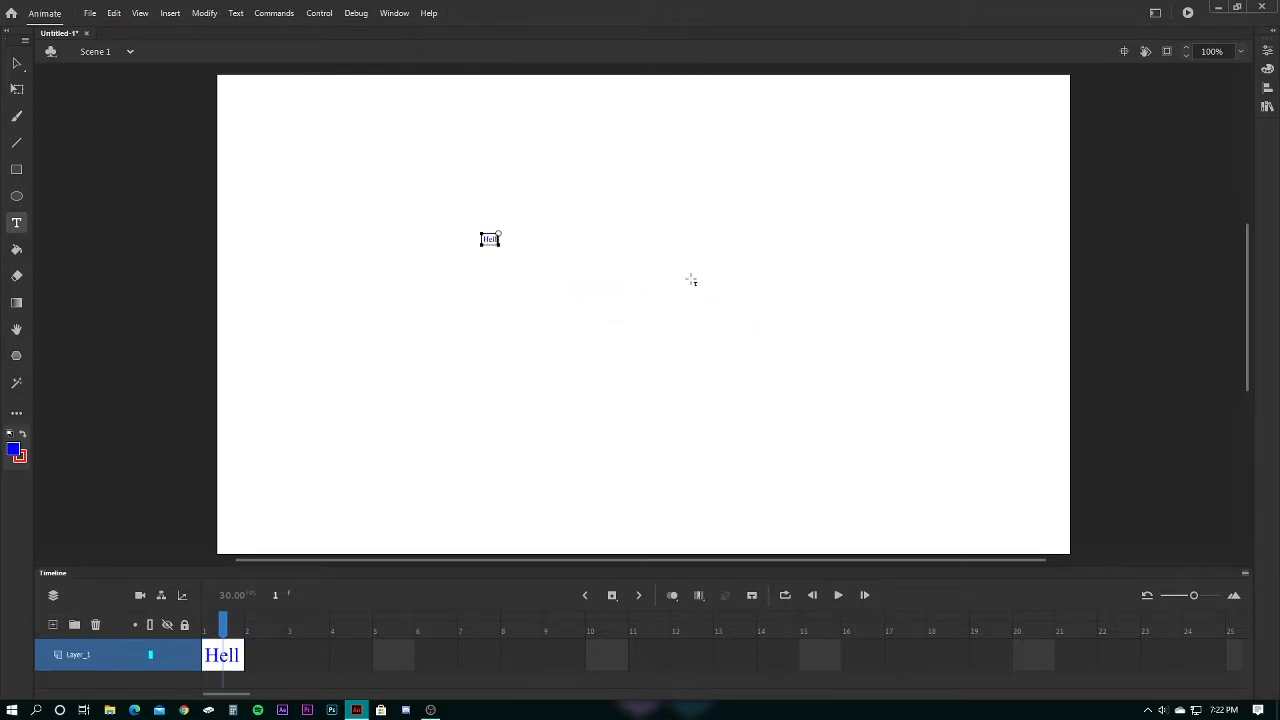
{"action": "type", "text": "o"}
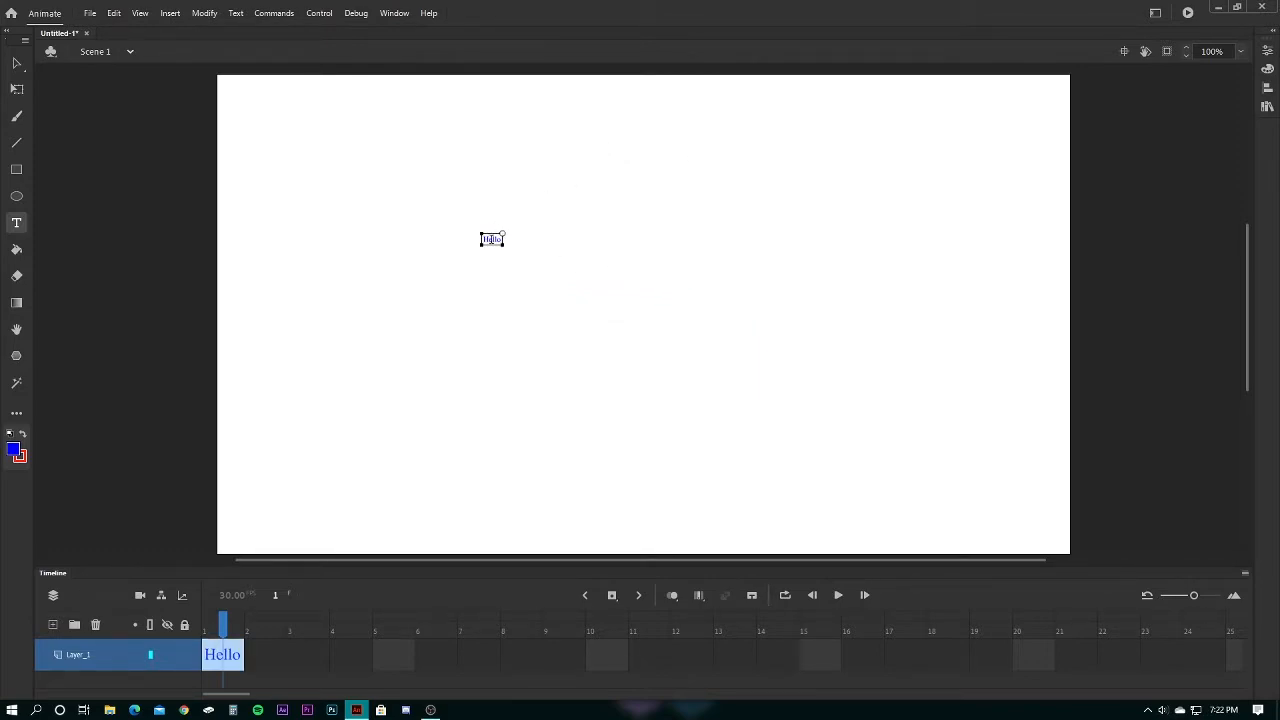
Set the font of the "Hello" text to Verdana and its style to Bold Italic
{"action": "key", "text": "ctrl+a"}
{"action": "left_click", "coordinate": [1267, 51]}
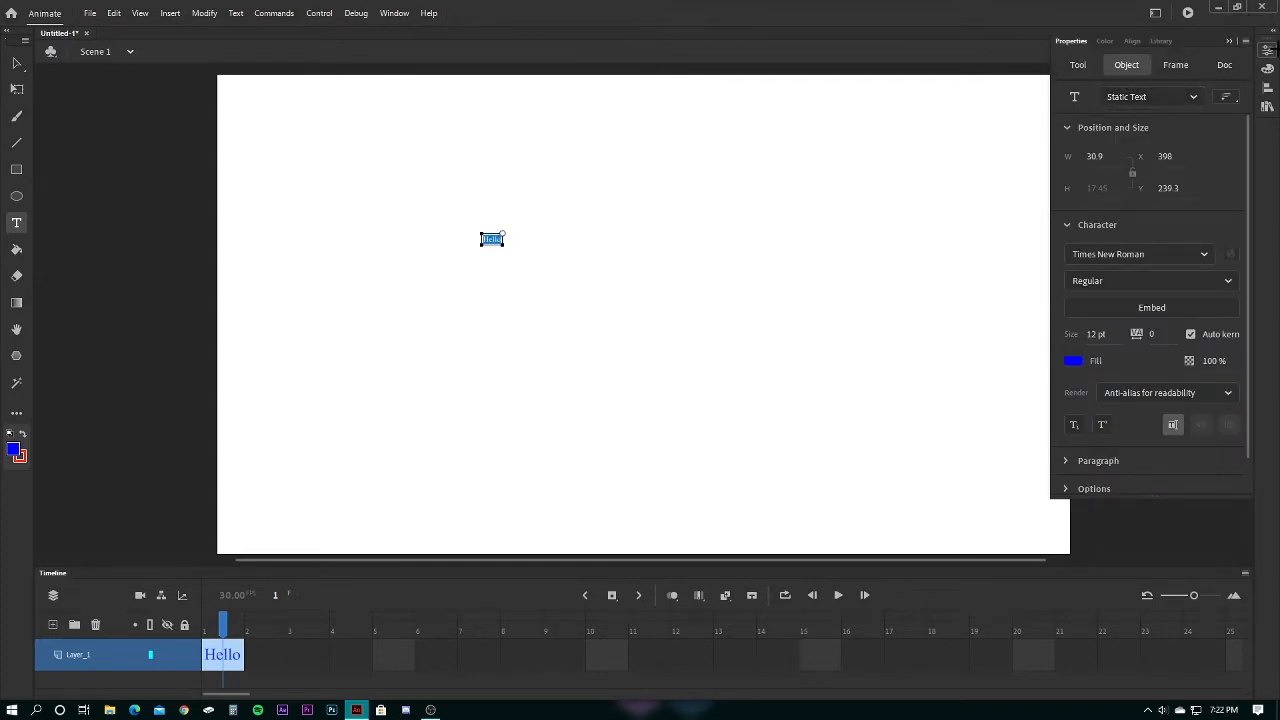
{"action": "left_click", "coordinate": [1112, 252]}
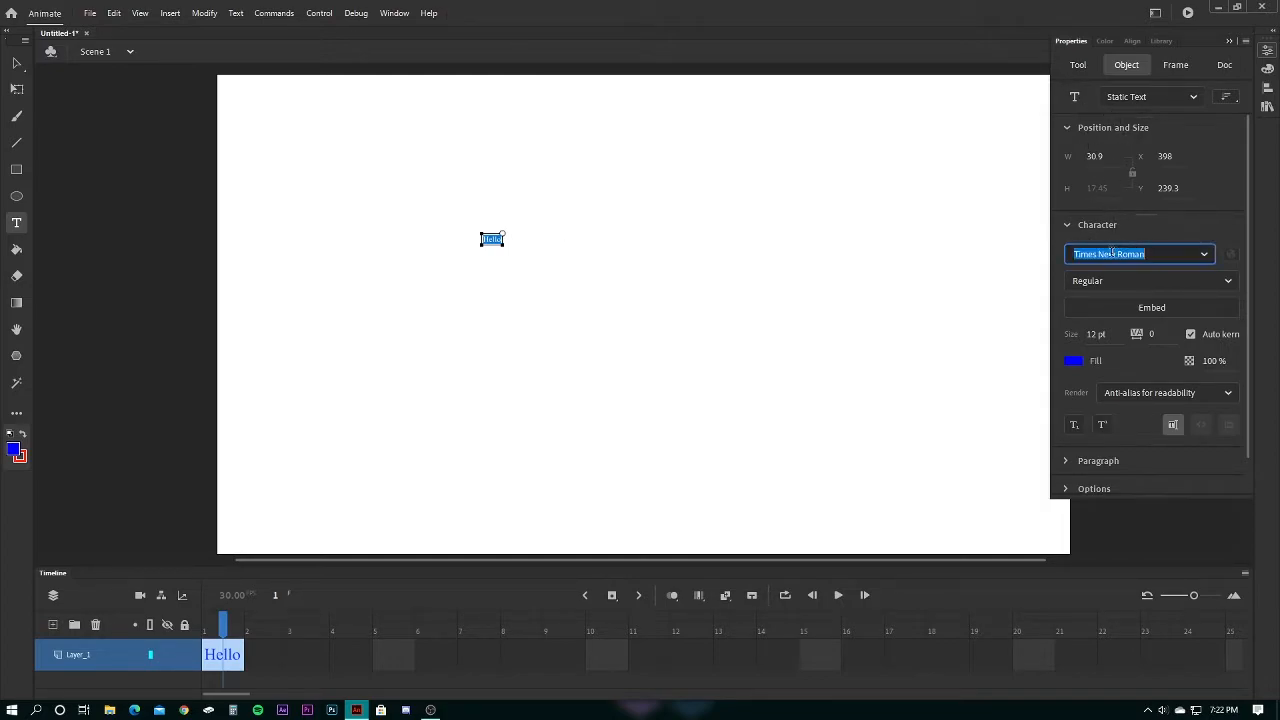
{"action": "left_click", "coordinate": [1205, 253]}
{"action": "left_click", "coordinate": [1123, 321]}
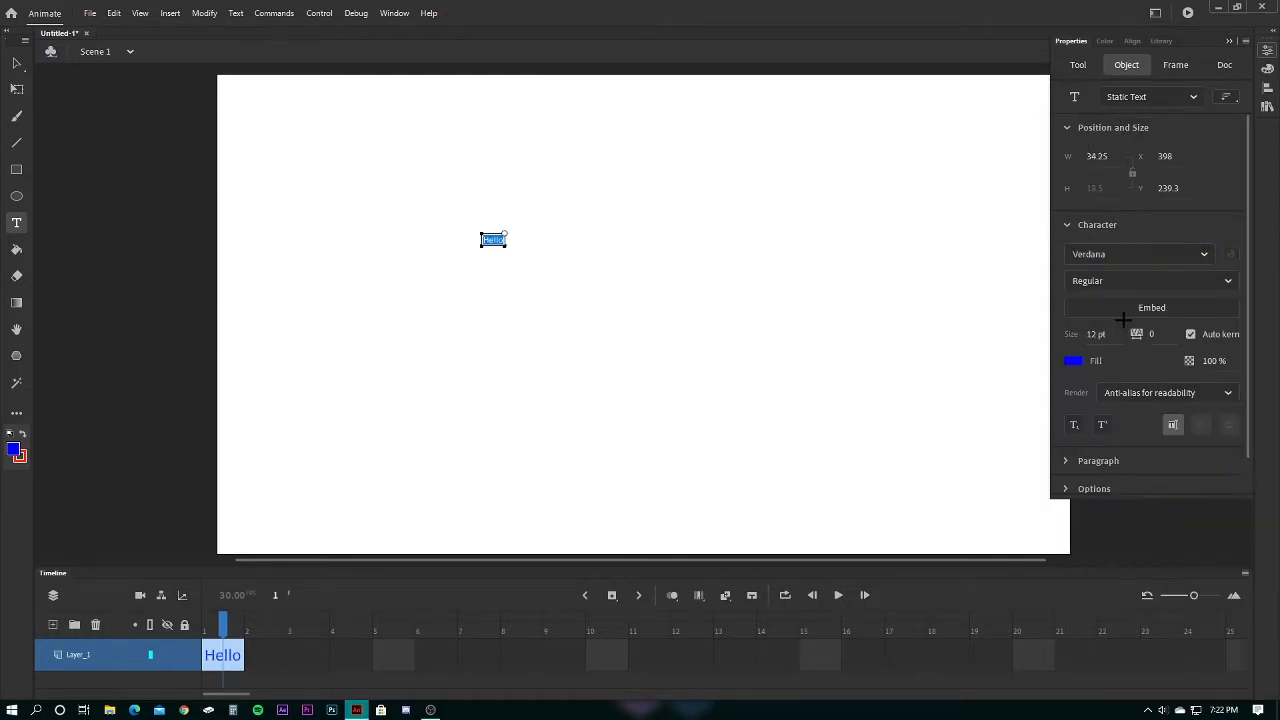
{"action": "left_click", "coordinate": [1186, 278]}
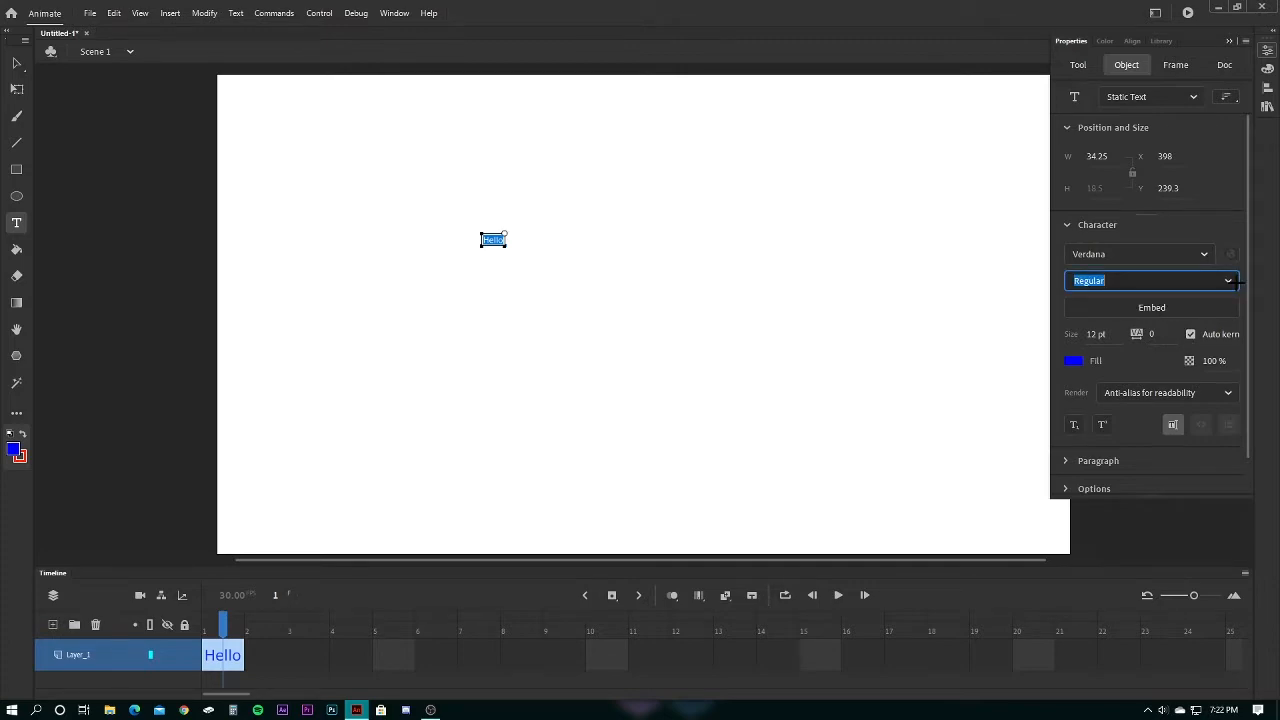
{"action": "left_click", "coordinate": [1232, 281]}
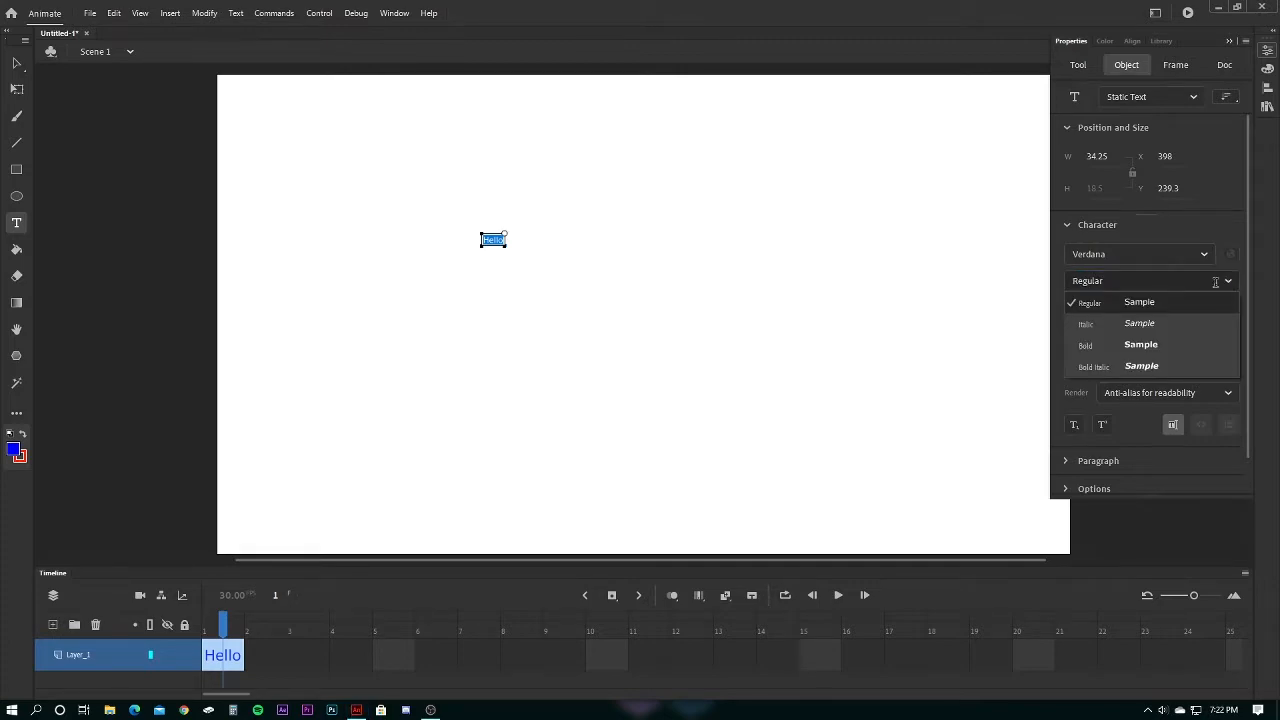
{"action": "left_click", "coordinate": [1160, 366]}
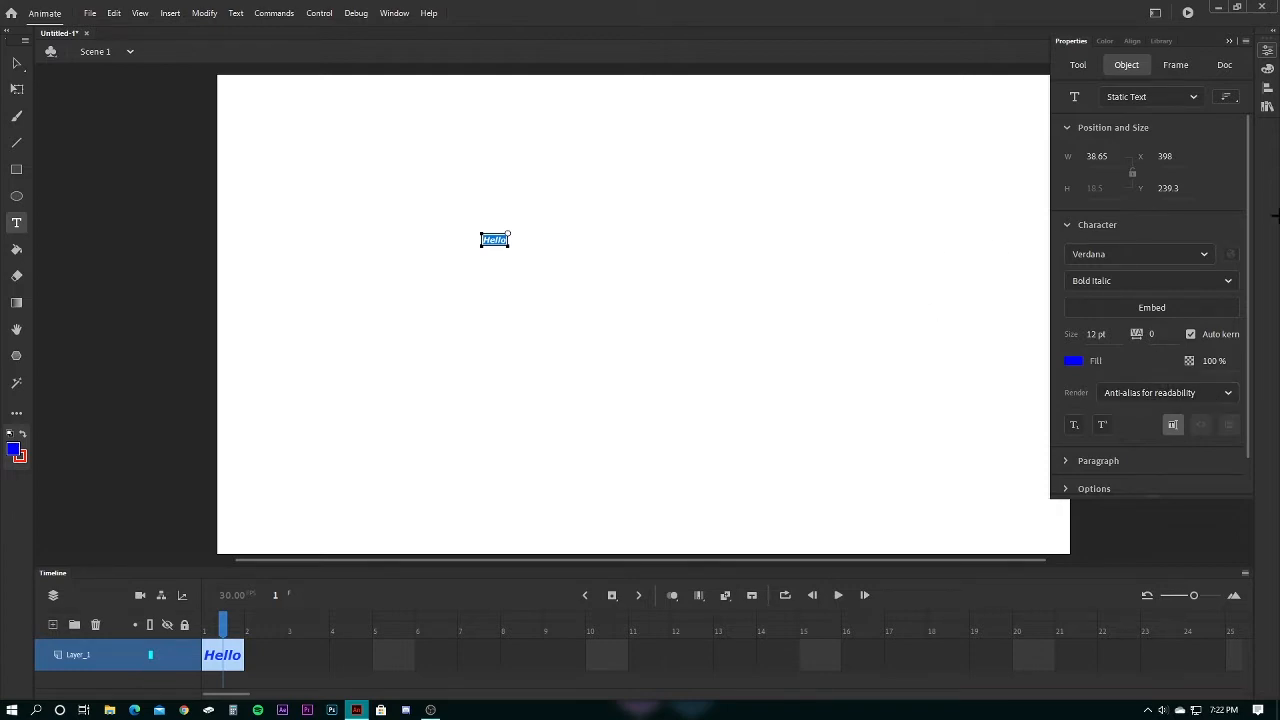
{"action": "left_click", "coordinate": [537, 249]}
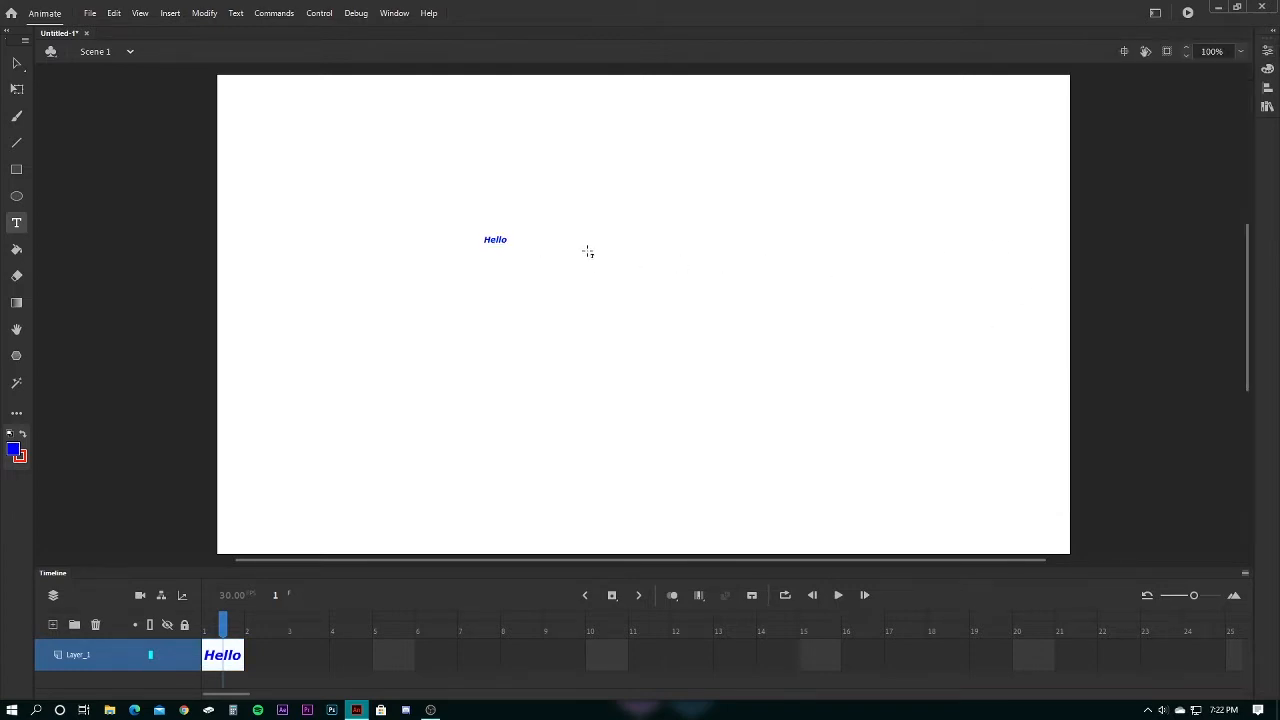
Undo the formatting and creation of the "Hello" text
{"action": "key", "text": "ctrl+z"}
{"action": "key", "text": "ctrl+z"}
{"action": "key", "text": "ctrl+z"}
{"action": "key", "text": "ctrl+z"}
Draw a closed four-sided blue outline on the upper left of the stage with the brush and fill it blue with the Paint Bucket
{"action": "key", "text": "b"}
{"action": "left_click", "coordinate": [16, 249]}
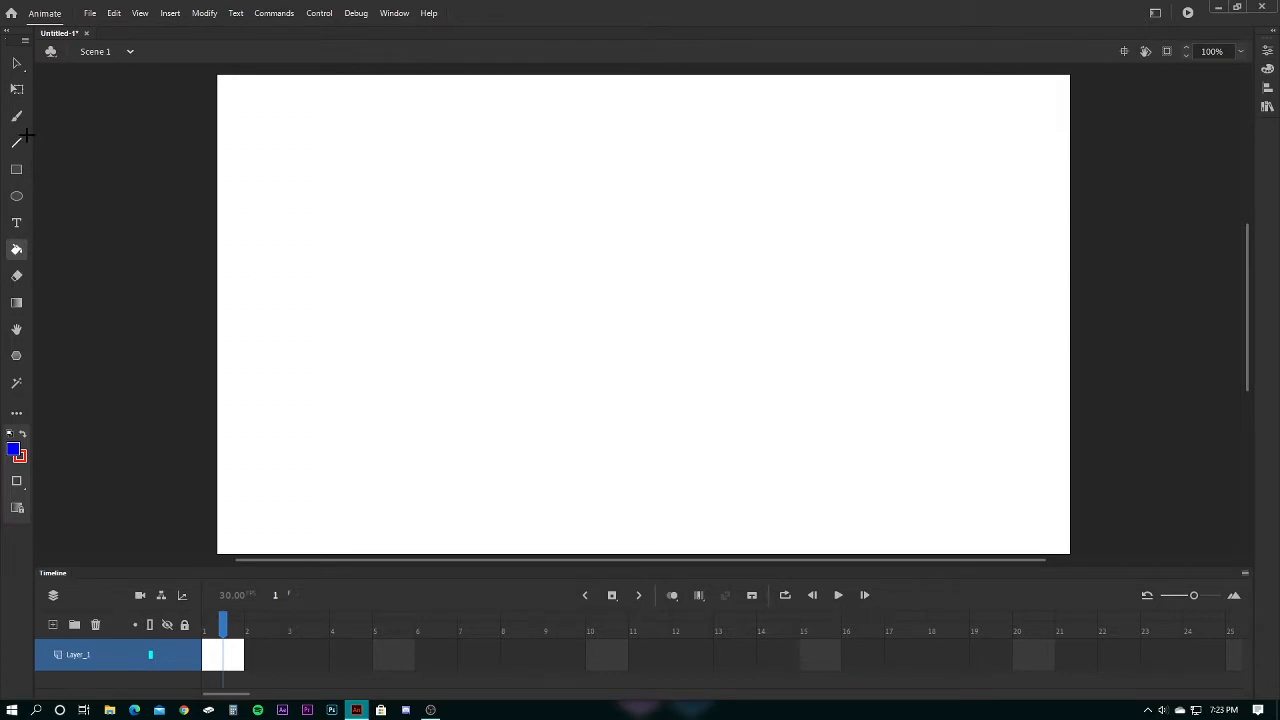
{"action": "left_click", "coordinate": [17, 116]}
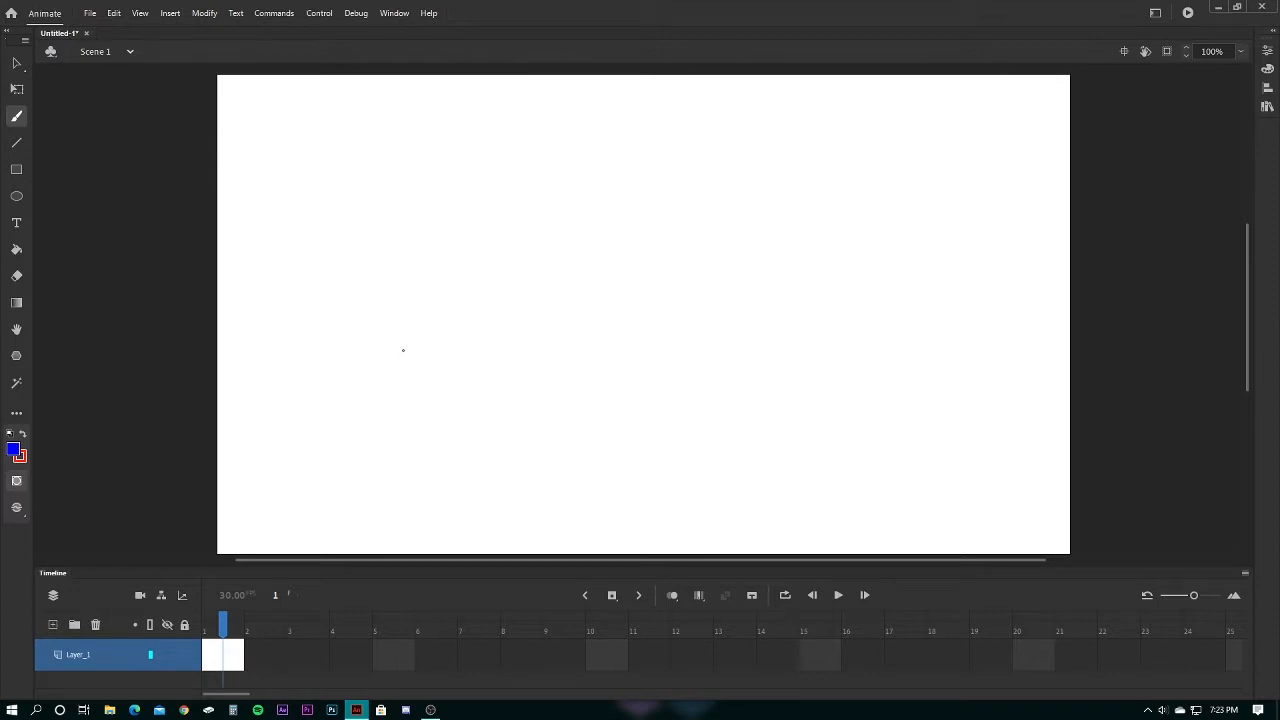
{"action": "mouse_move", "coordinate": [351, 224]}
{"action": "left_mouse_down"}
{"action": "mouse_move", "coordinate": [458, 288]}
{"action": "mouse_move", "coordinate": [461, 208]}
{"action": "mouse_move", "coordinate": [414, 190]}
{"action": "mouse_move", "coordinate": [356, 198]}
{"action": "left_mouse_up"}
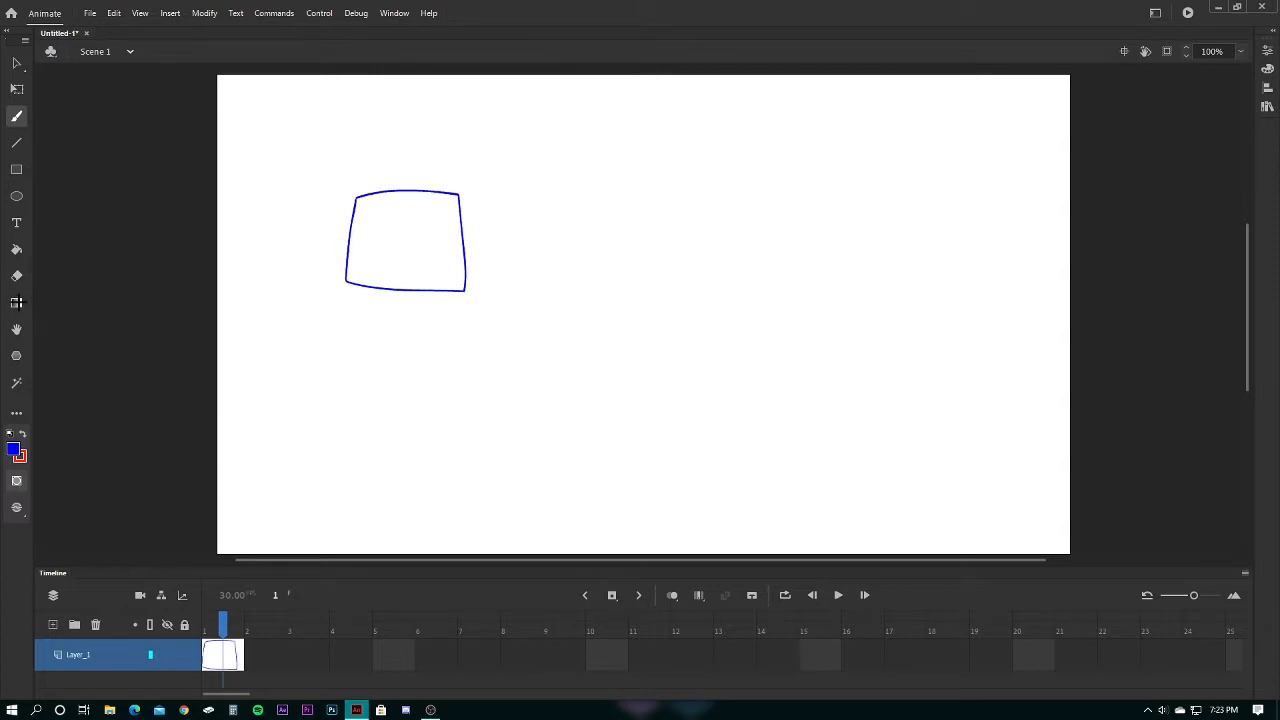
{"action": "left_click", "coordinate": [16, 249]}
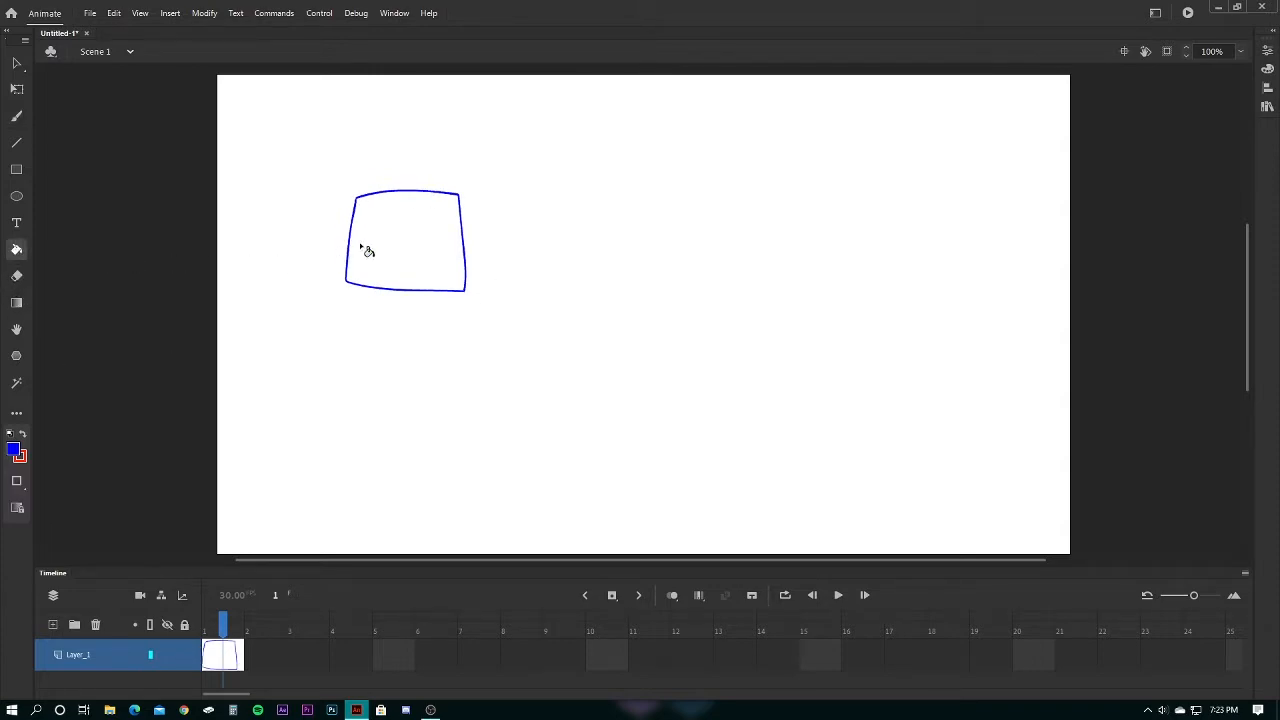
{"action": "left_click", "coordinate": [412, 242]}
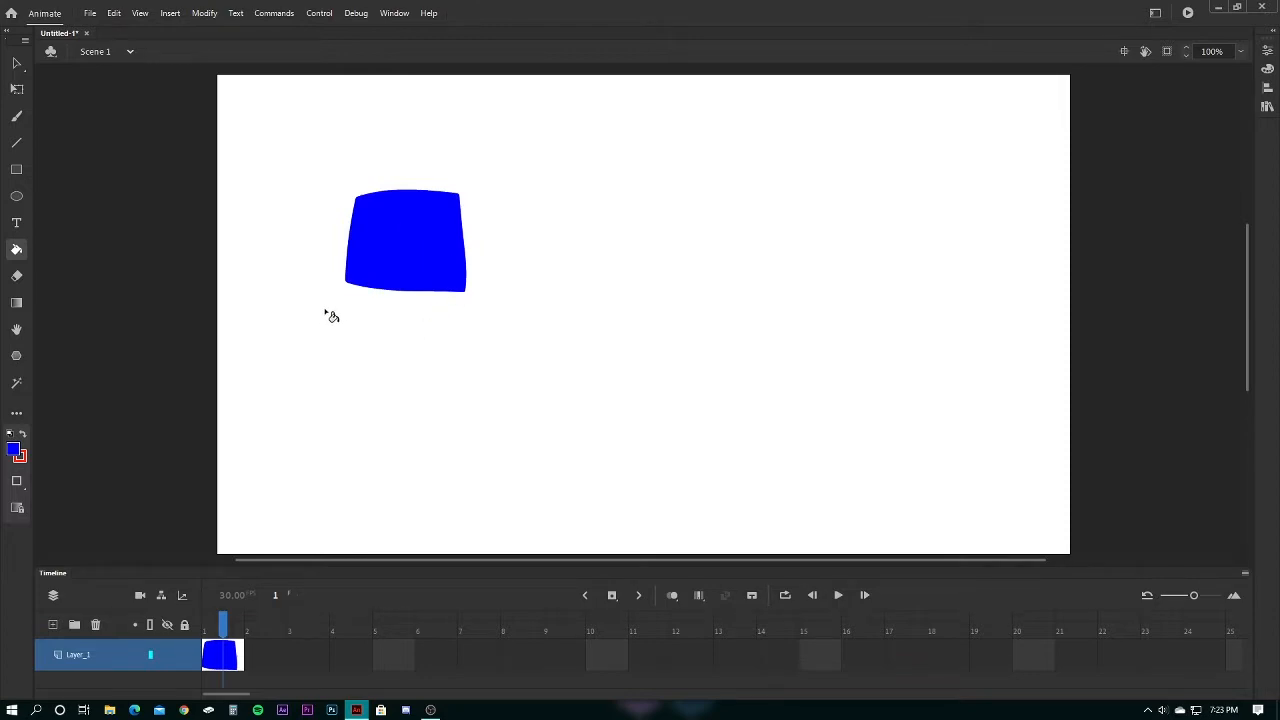
Draw a rounded blue outline with a gap near the stage's centre with the brush, and delete all artwork on the stage
{"action": "left_click", "coordinate": [16, 115]}
{"action": "mouse_move", "coordinate": [589, 237]}
{"action": "left_mouse_down"}
{"action": "mouse_move", "coordinate": [682, 276]}
{"action": "mouse_move", "coordinate": [659, 225]}
{"action": "mouse_move", "coordinate": [616, 223]}
{"action": "left_mouse_up"}
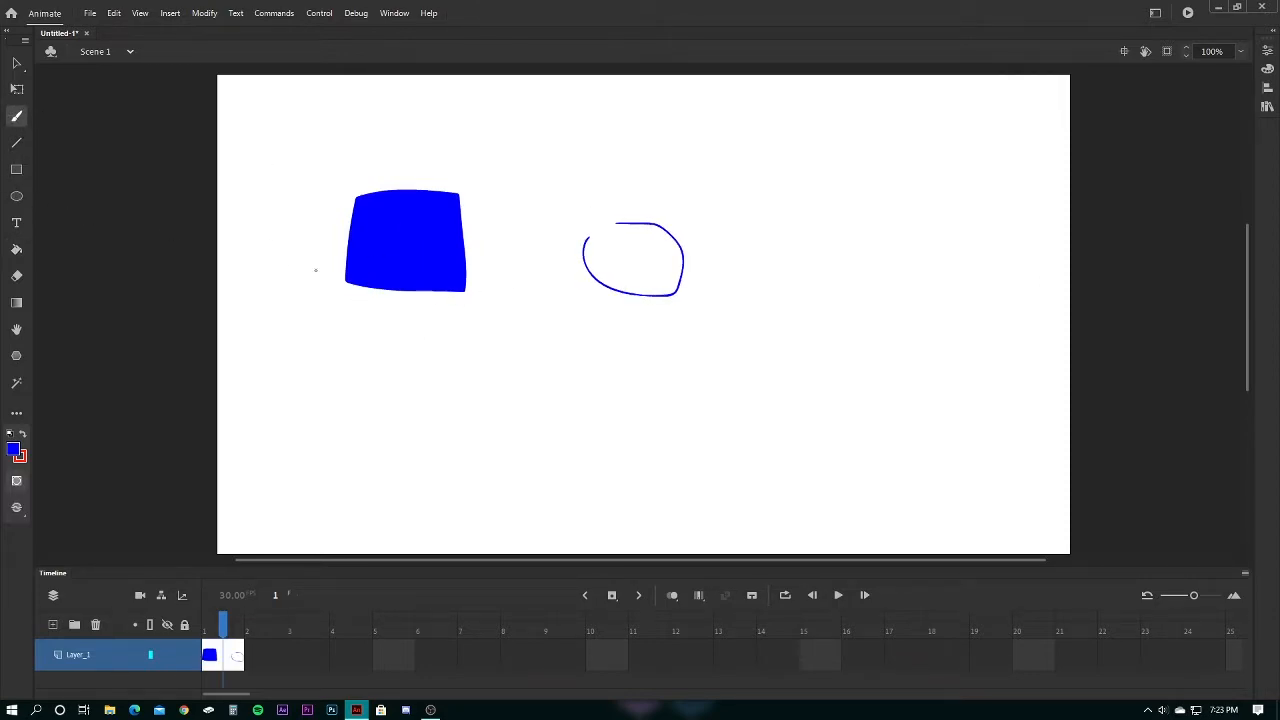
{"action": "left_click", "coordinate": [16, 249]}
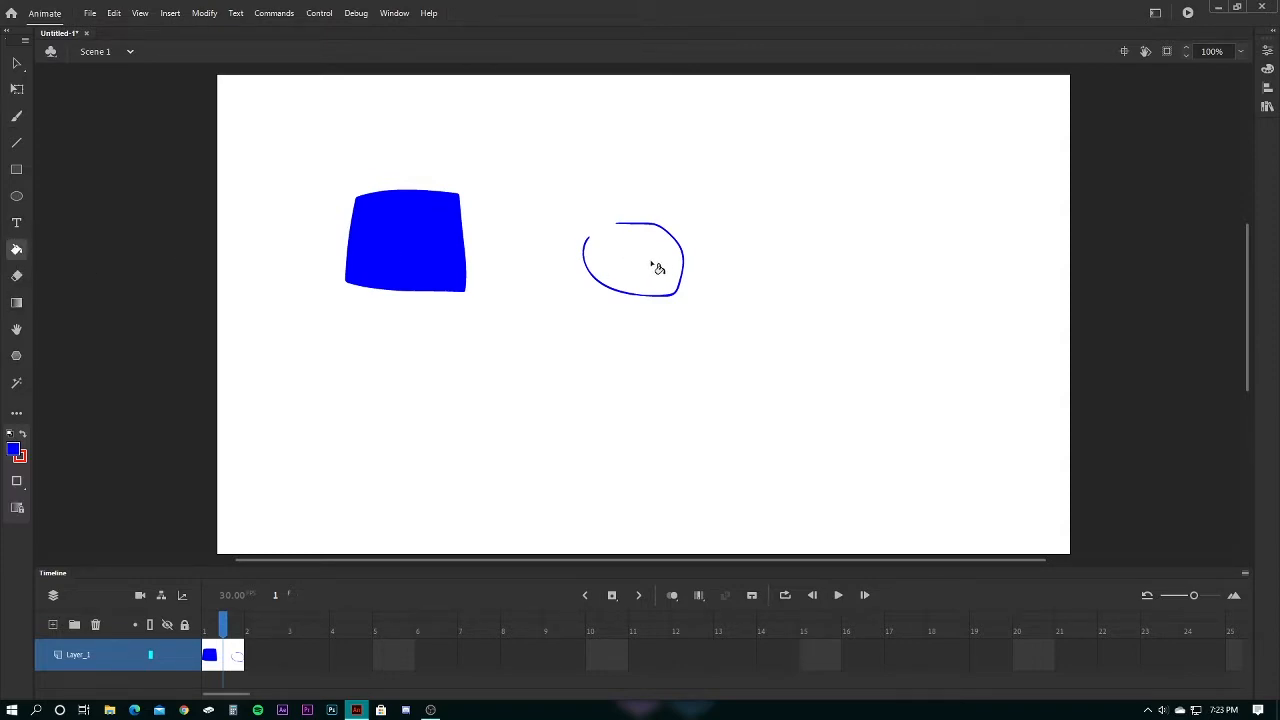
{"action": "key", "text": "ctrl+a"}
{"action": "key", "text": "Delete"}
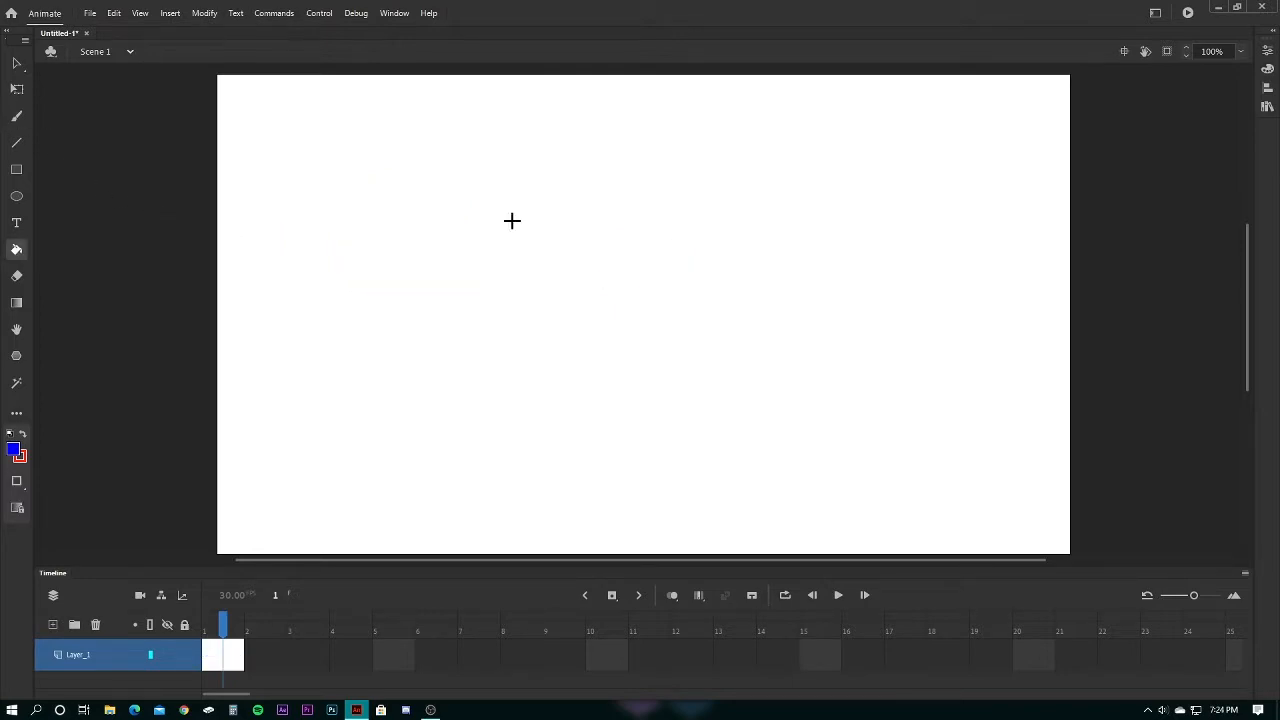
Draw a looping blue scribble across the middle of the stage with the brush, switch to the Eraser, and undo the drawing
{"action": "left_click", "coordinate": [16, 276]}
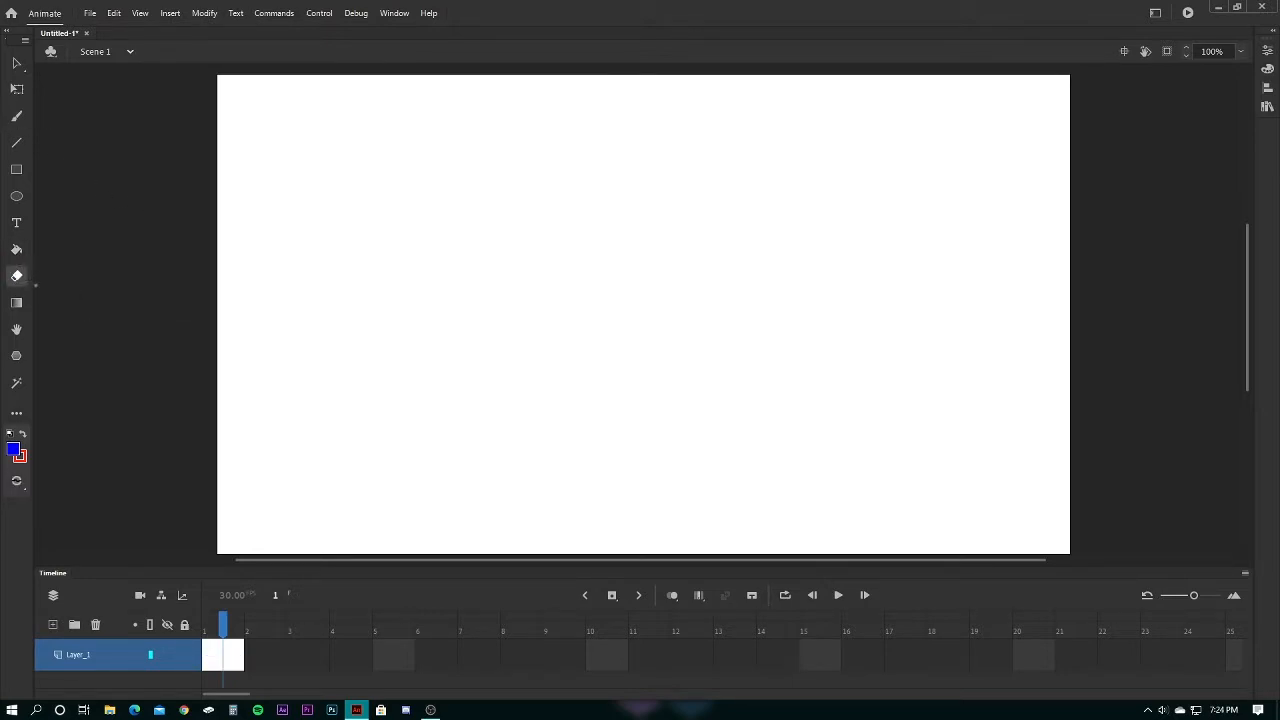
{"action": "left_click", "coordinate": [16, 116]}
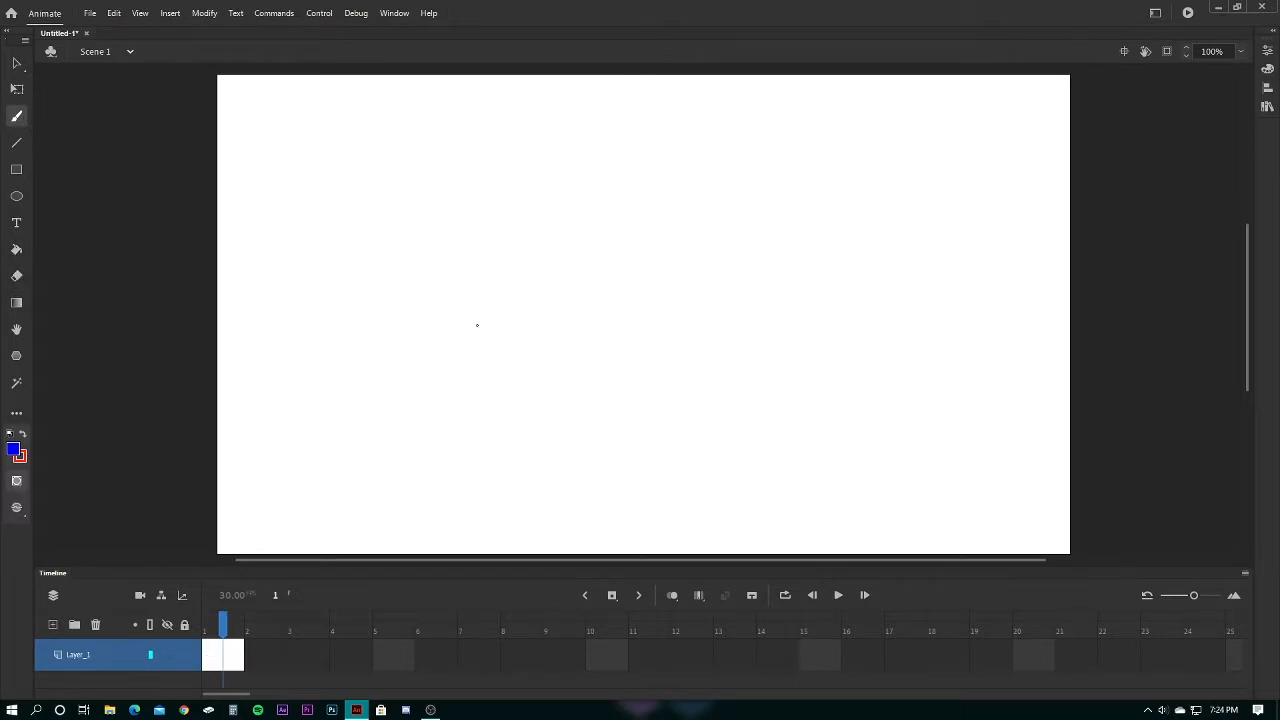
{"action": "mouse_move", "coordinate": [528, 262]}
{"action": "left_mouse_down"}
{"action": "mouse_move", "coordinate": [661, 251]}
{"action": "mouse_move", "coordinate": [663, 325]}
{"action": "mouse_move", "coordinate": [586, 411]}
{"action": "mouse_move", "coordinate": [502, 302]}
{"action": "mouse_move", "coordinate": [485, 234]}
{"action": "mouse_move", "coordinate": [630, 320]}
{"action": "left_mouse_up"}
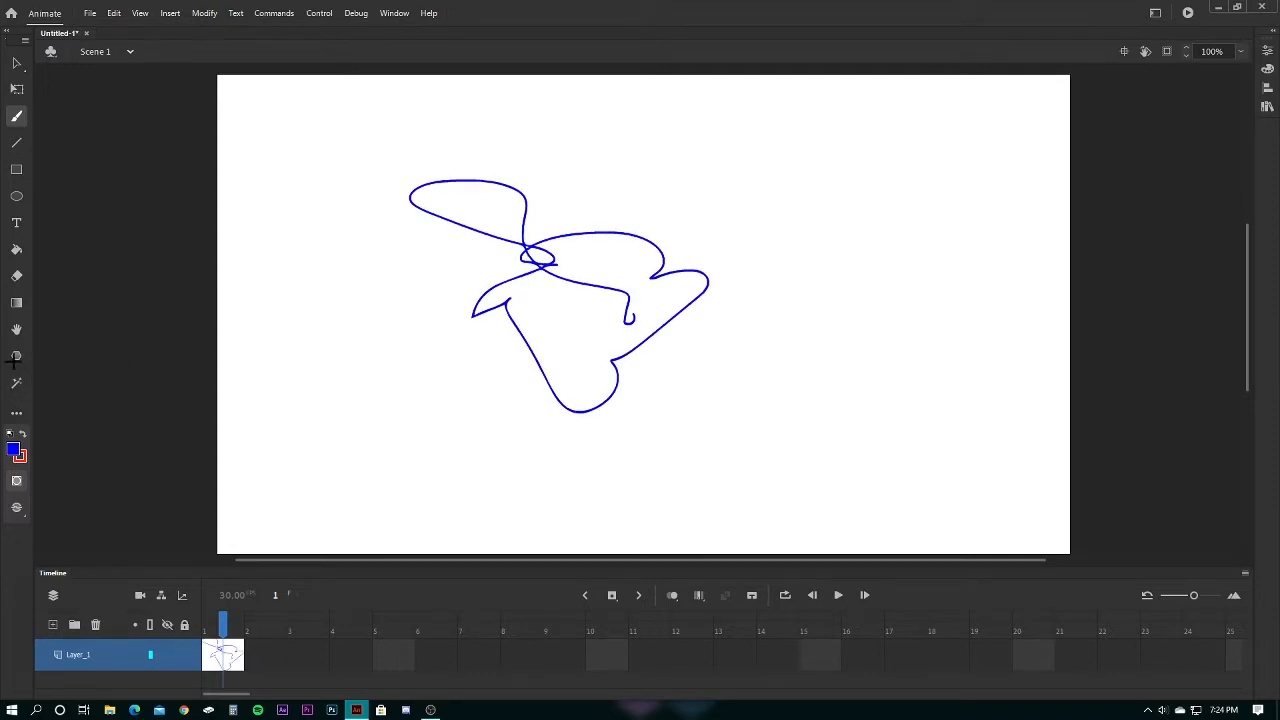
{"action": "left_click", "coordinate": [16, 275]}
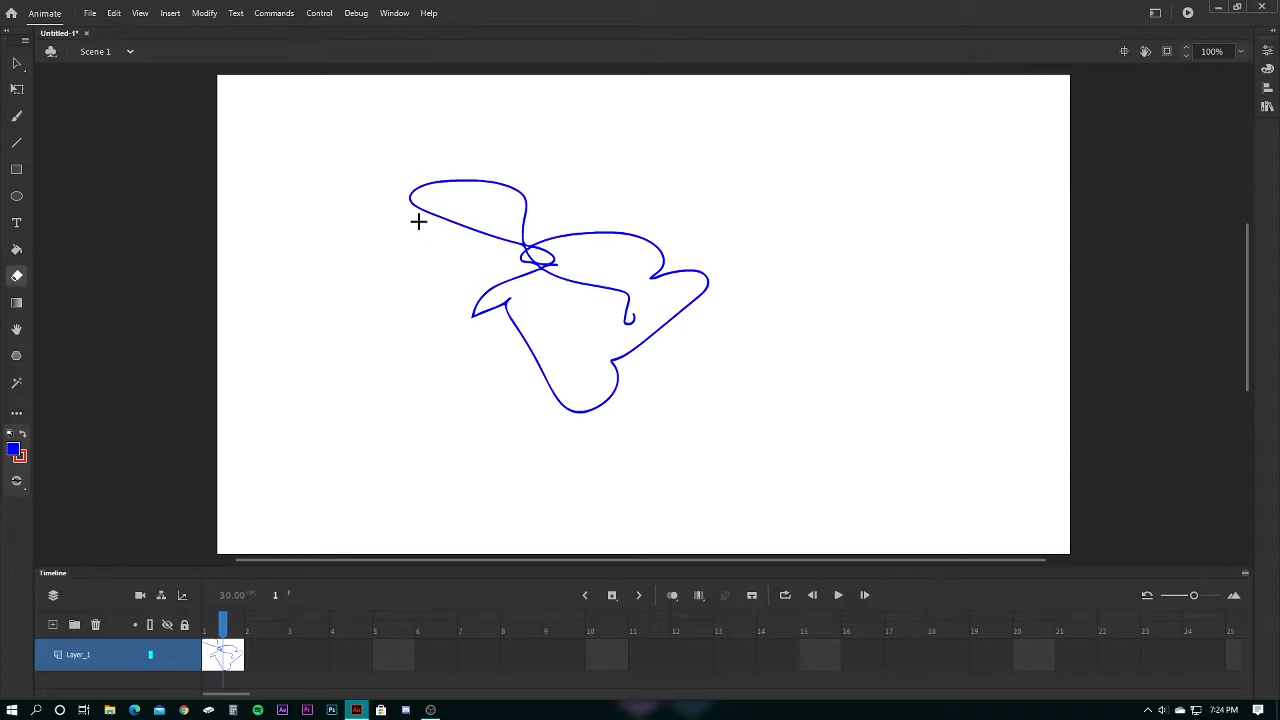
{"action": "key", "text": "ctrl+z"}
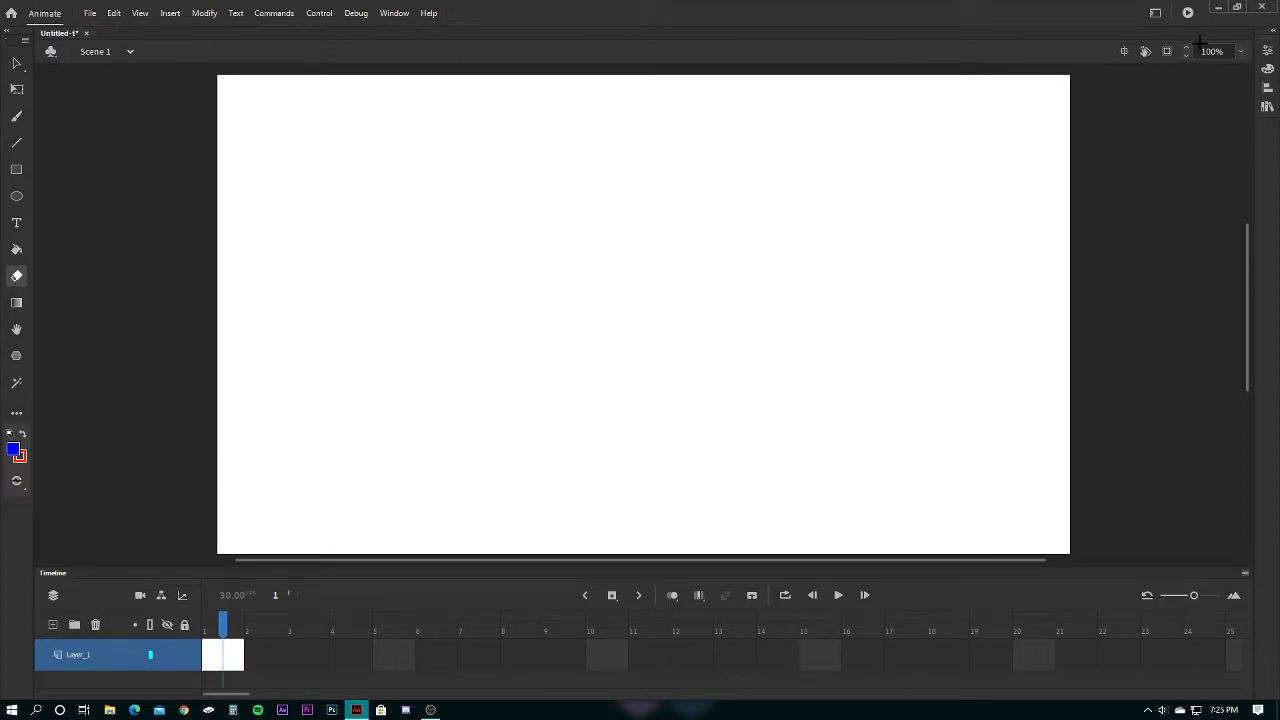
Draw a rectangle about 446 by 266 px near the middle of the stage and fill it with the rainbow linear gradient
{"action": "left_click", "coordinate": [16, 170]}
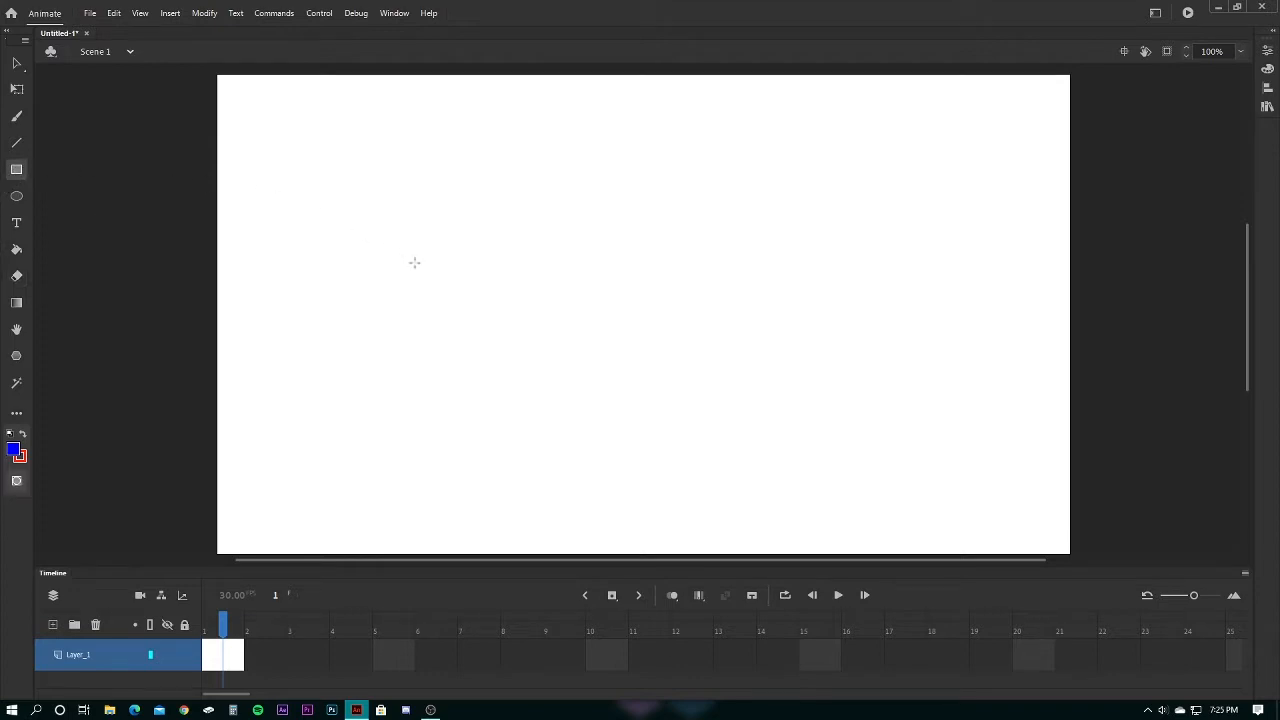
{"action": "left_click_drag", "start_coordinate": [453, 207], "coordinate": [751, 385]}
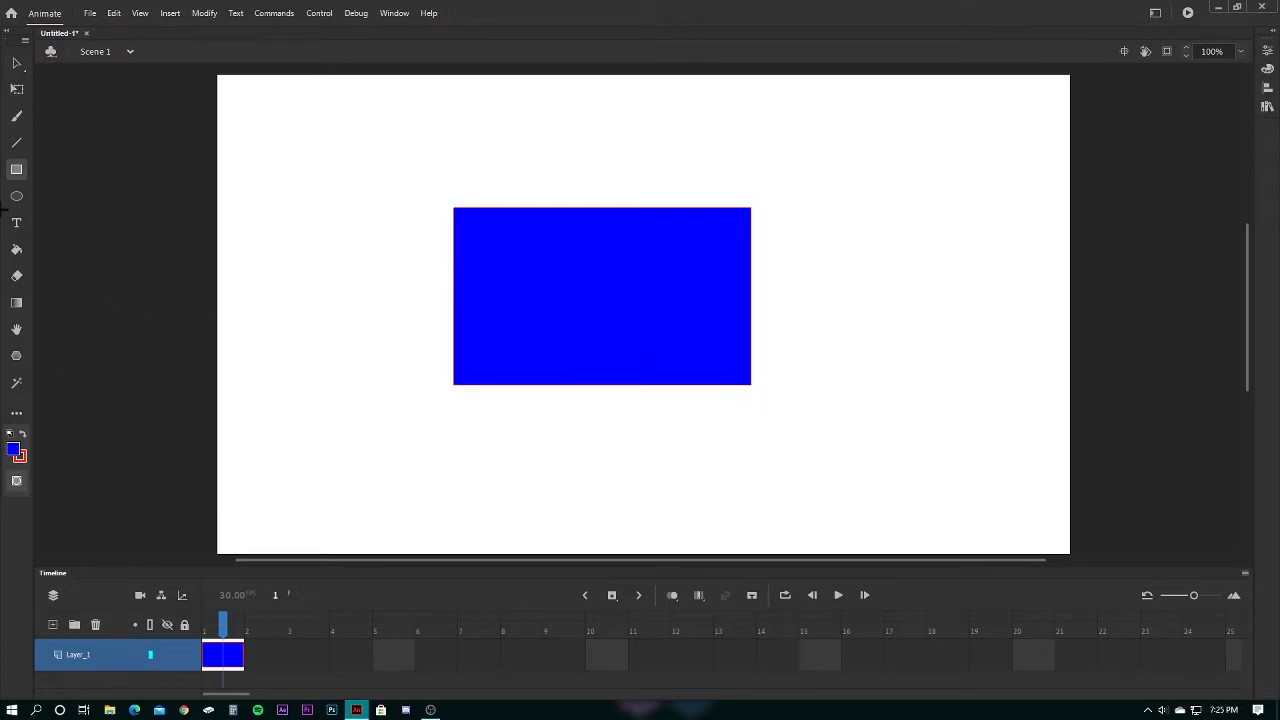
{"action": "left_click", "coordinate": [16, 62]}
{"action": "left_click", "coordinate": [490, 287]}
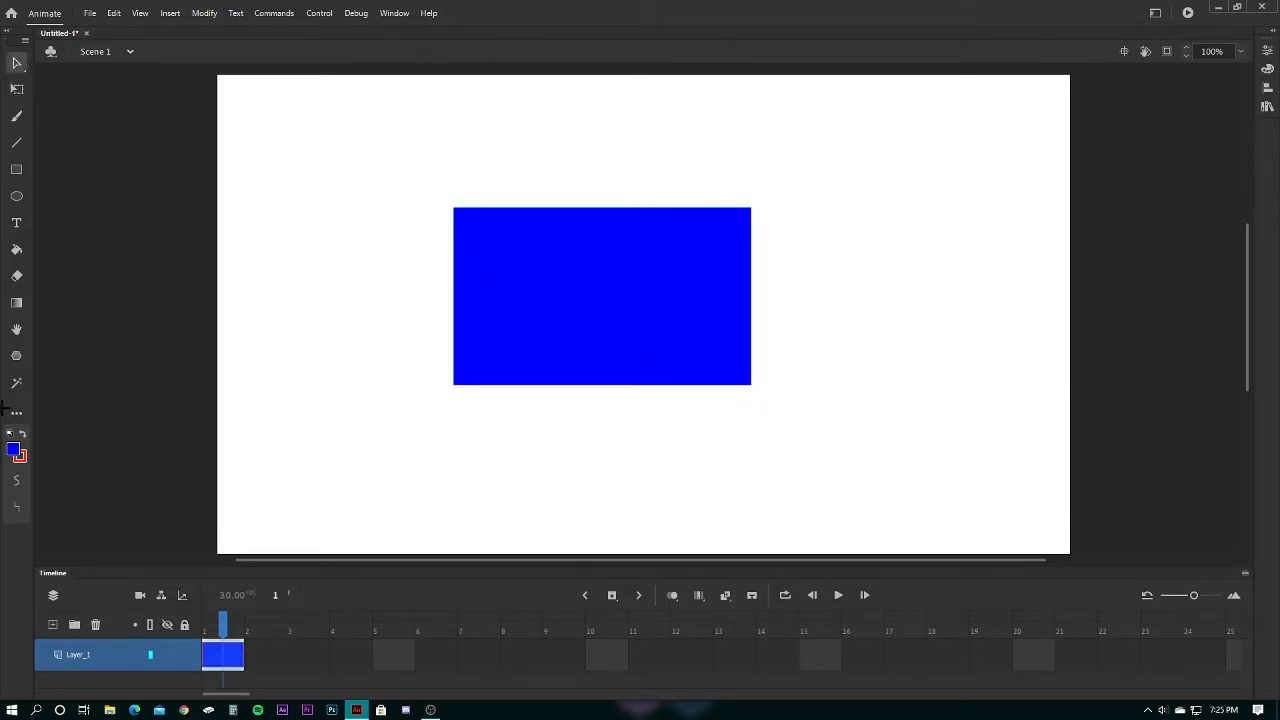
{"action": "left_click", "coordinate": [13, 449]}
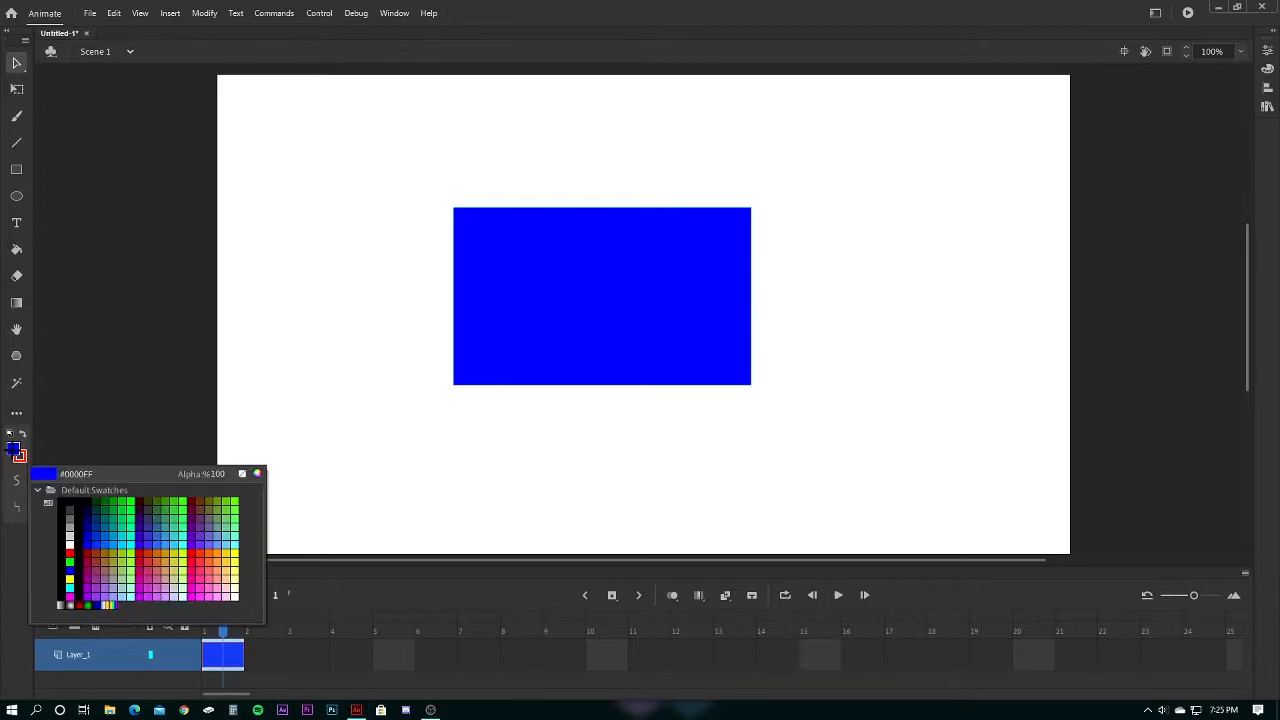
{"action": "left_click", "coordinate": [107, 605]}
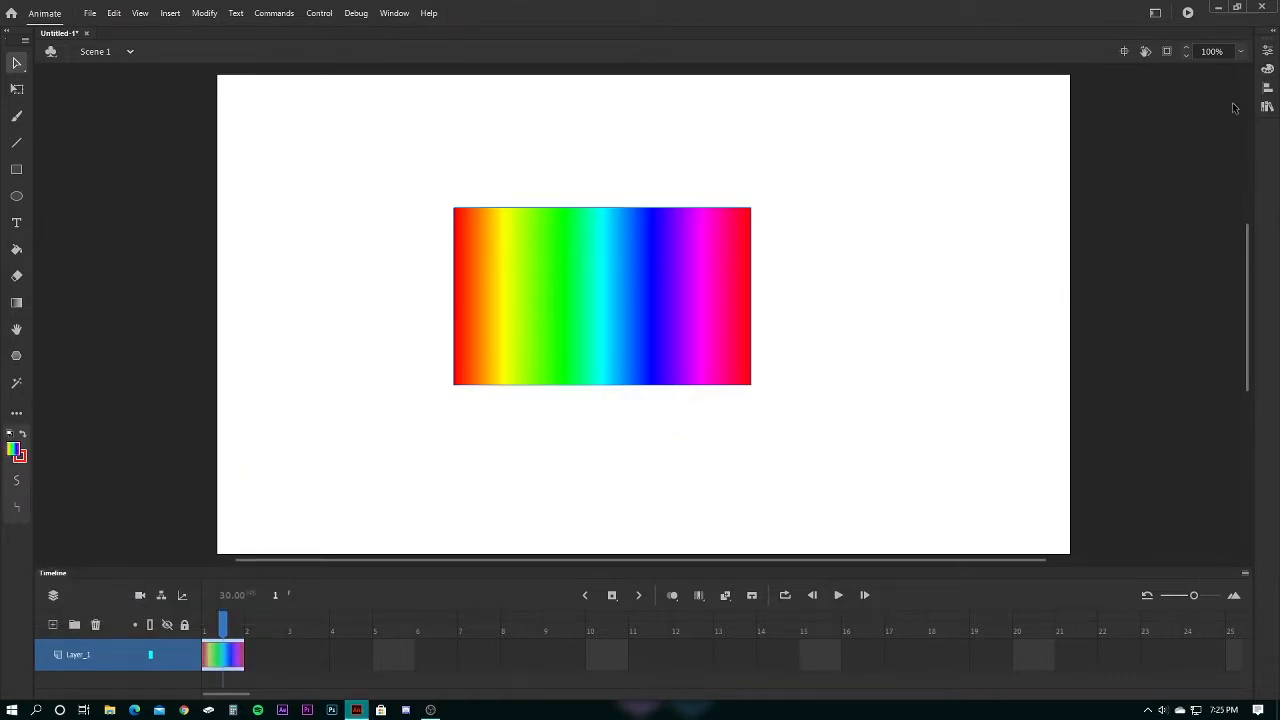
Rotate the rectangle's rainbow gradient to a diagonal with the Gradient Transform tool and shift its centre slightly
{"action": "left_click", "coordinate": [1267, 50]}
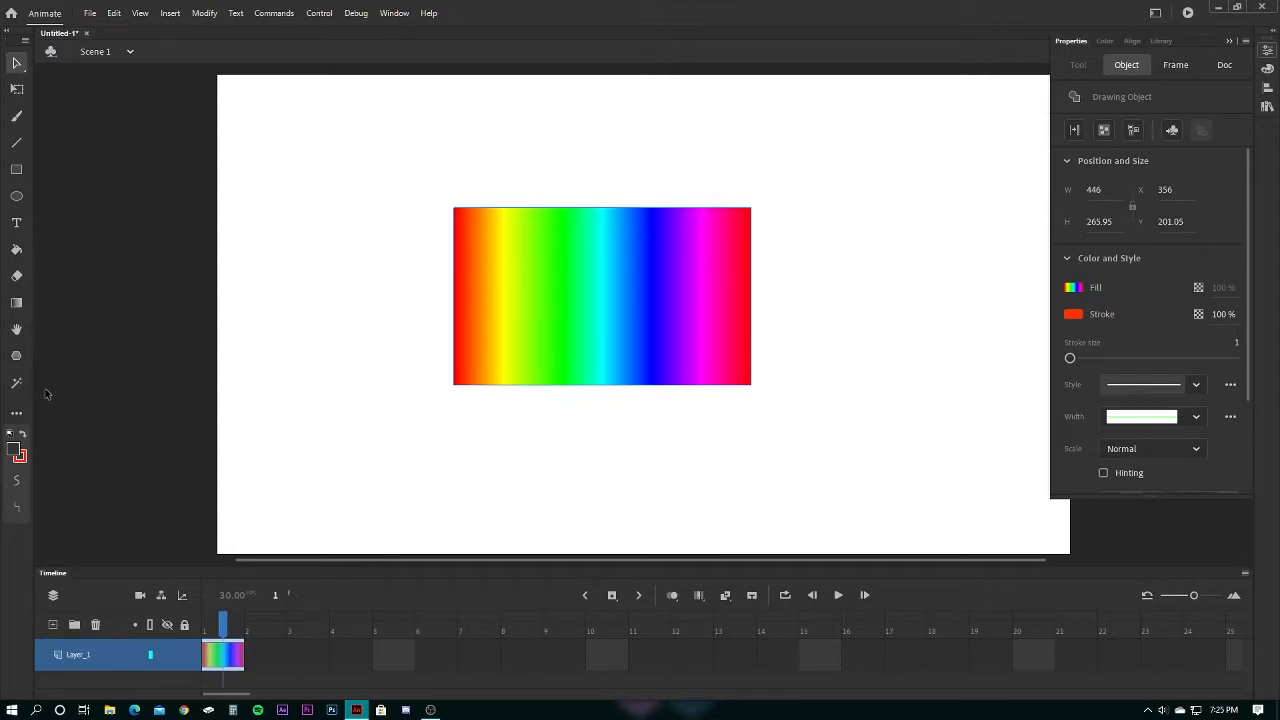
{"action": "left_click", "coordinate": [16, 302]}
{"action": "left_click_drag", "start_coordinate": [752, 210], "coordinate": [589, 72]}
{"action": "mouse_move", "coordinate": [599, 294]}
{"action": "left_mouse_down"}
{"action": "mouse_move", "coordinate": [517, 329]}
{"action": "mouse_move", "coordinate": [754, 289]}
{"action": "mouse_move", "coordinate": [651, 343]}
{"action": "mouse_move", "coordinate": [693, 269]}
{"action": "mouse_move", "coordinate": [569, 257]}
{"action": "mouse_move", "coordinate": [603, 306]}
{"action": "mouse_move", "coordinate": [604, 294]}
{"action": "left_mouse_up"}
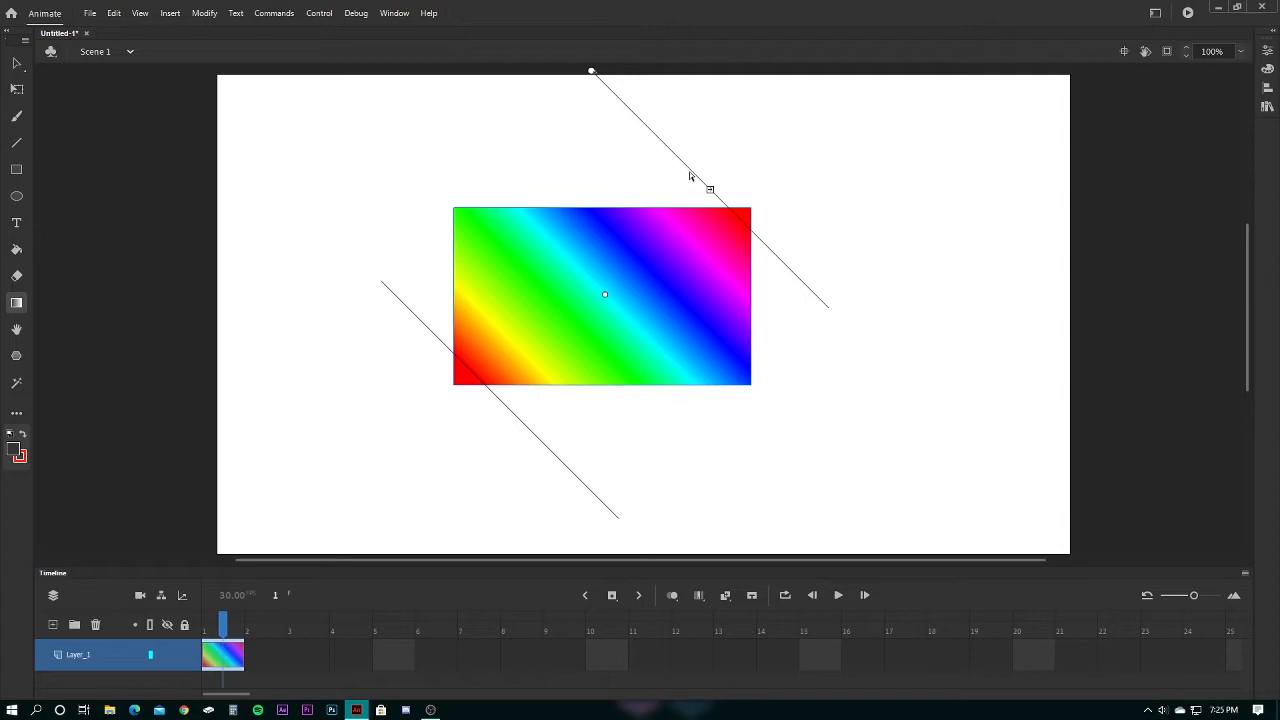
Undo the gradient transformation and the creation of the rainbow rectangle
{"action": "key", "text": "ctrl+z"}
{"action": "key", "text": "ctrl+z"}
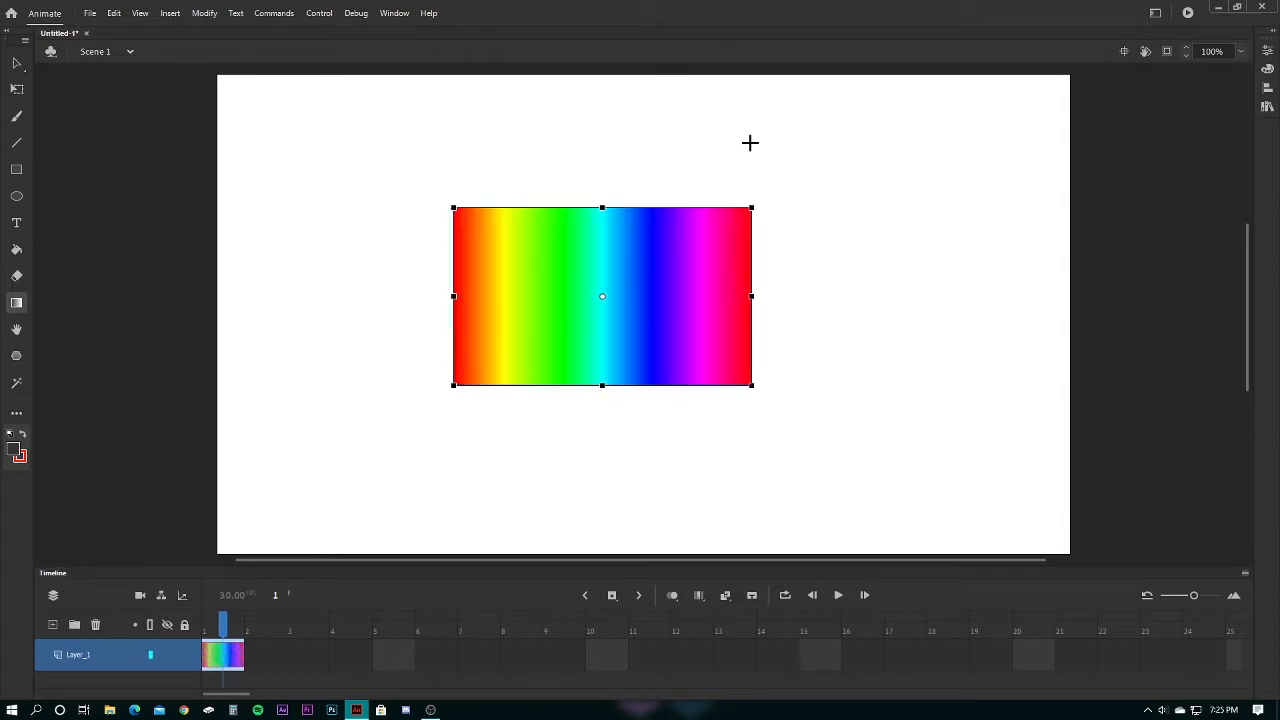
{"action": "key", "text": "ctrl+z"}
{"action": "key", "text": "ctrl+z"}
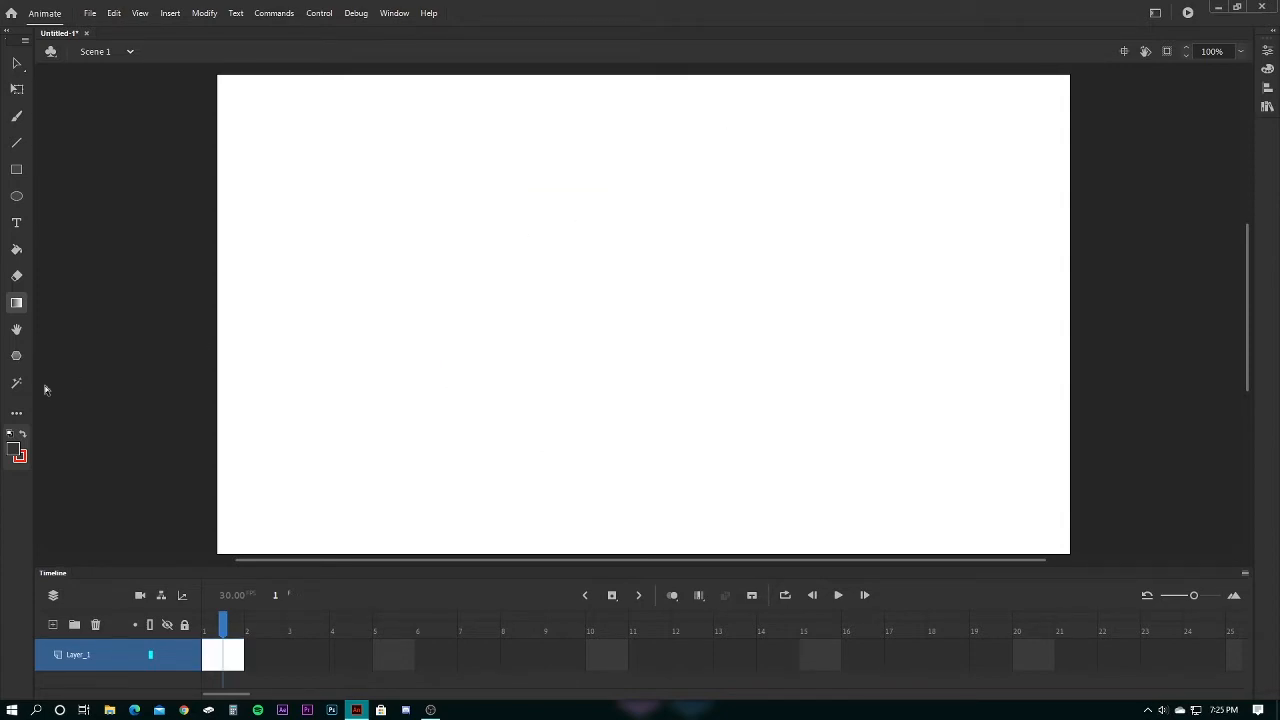
Draw a rounded dark grey outline just left of the stage's centre with the brush
{"action": "left_click", "coordinate": [16, 329]}
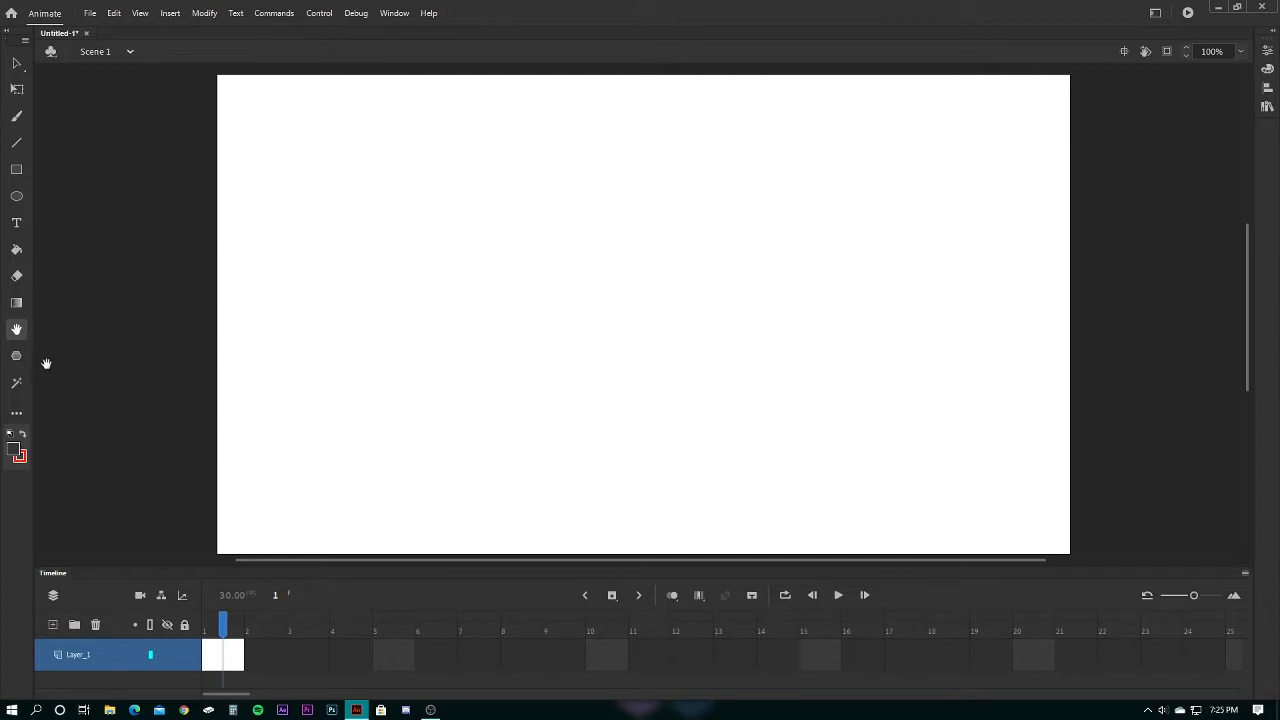
{"action": "left_click", "coordinate": [16, 169]}
{"action": "left_click", "coordinate": [16, 117]}
{"action": "mouse_move", "coordinate": [466, 387]}
{"action": "left_mouse_down"}
{"action": "mouse_move", "coordinate": [462, 333]}
{"action": "mouse_move", "coordinate": [534, 284]}
{"action": "mouse_move", "coordinate": [625, 301]}
{"action": "left_mouse_up"}
{"action": "left_click_drag", "start_coordinate": [630, 354], "coordinate": [460, 388]}
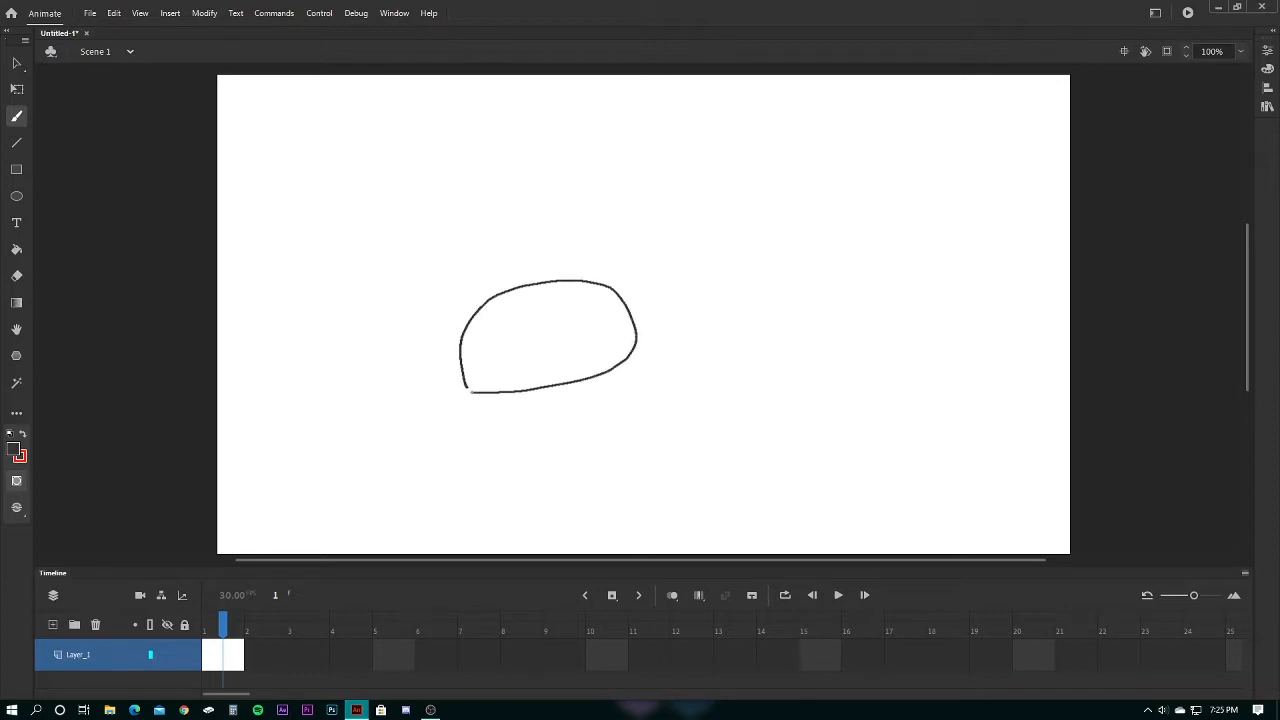
Pan around the outline at 200% zoom with the Hand tool, fit the stage in the window, and undo the outline
{"action": "left_click", "coordinate": [16, 329]}
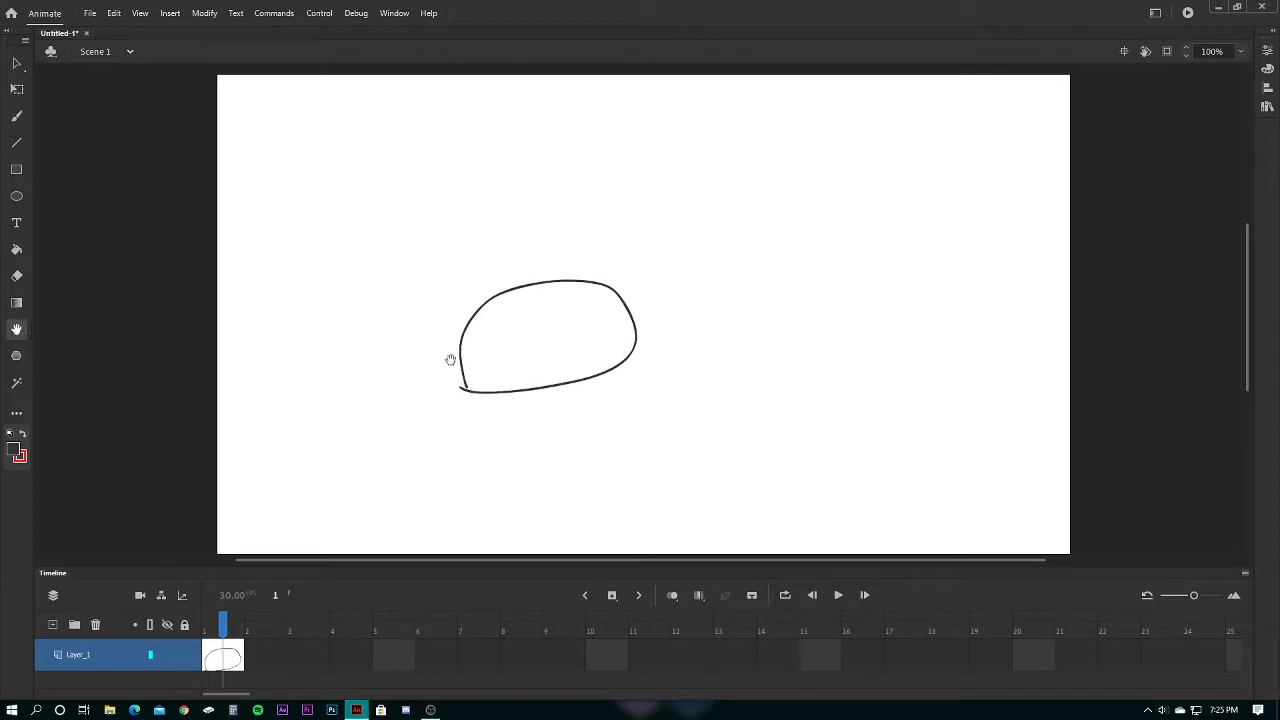
{"action": "left_click", "coordinate": [1237, 51]}
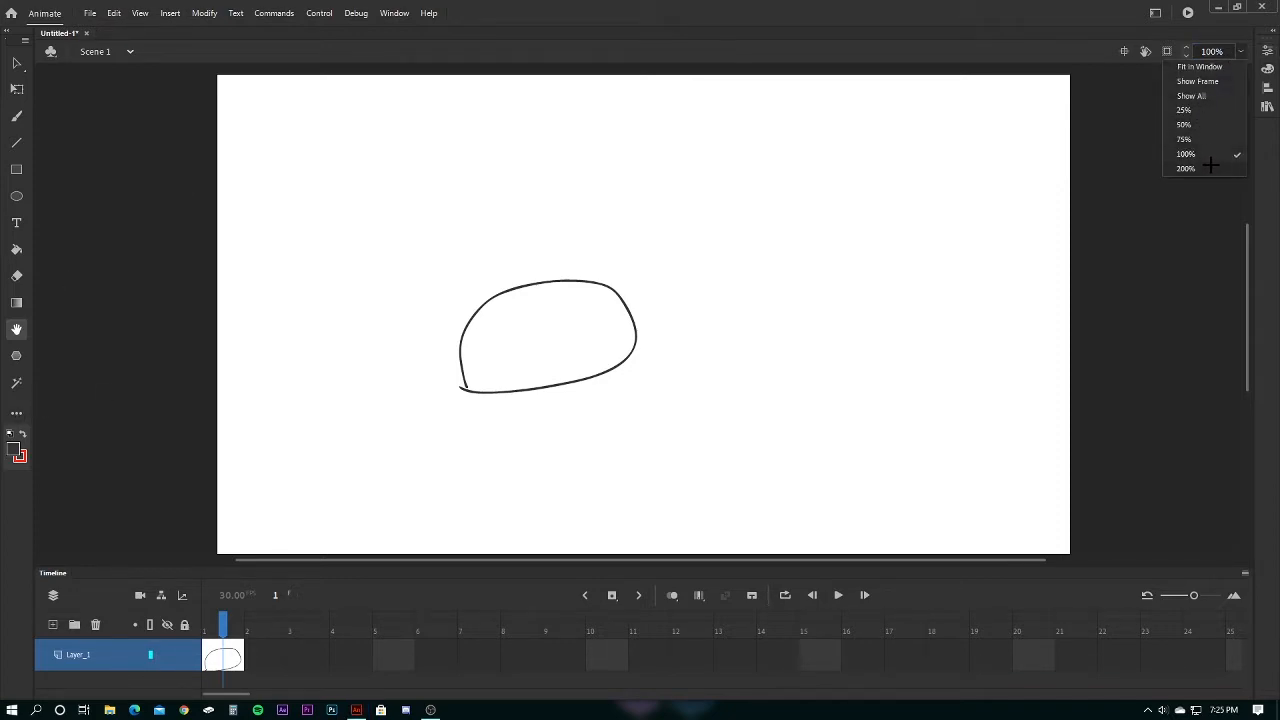
{"action": "left_click", "coordinate": [1208, 163]}
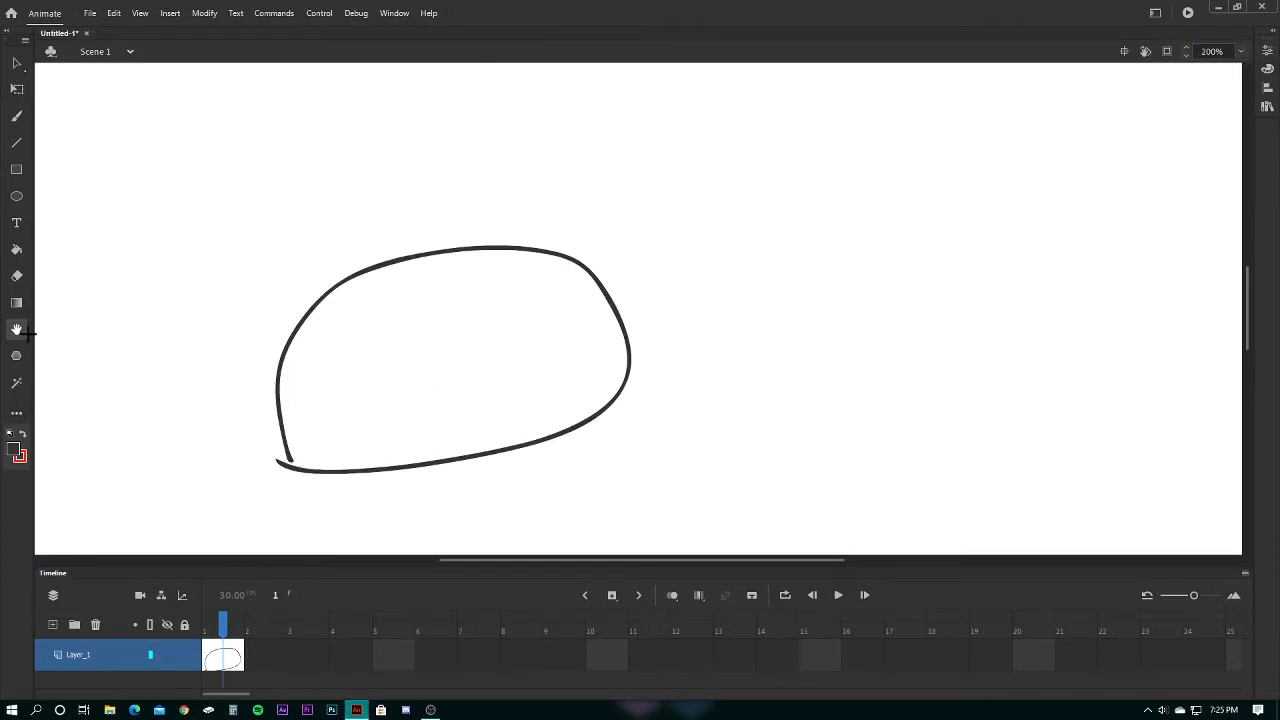
{"action": "mouse_move", "coordinate": [530, 267]}
{"action": "left_mouse_down"}
{"action": "mouse_move", "coordinate": [554, 294]}
{"action": "mouse_move", "coordinate": [551, 383]}
{"action": "mouse_move", "coordinate": [651, 320]}
{"action": "mouse_move", "coordinate": [686, 270]}
{"action": "mouse_move", "coordinate": [594, 386]}
{"action": "mouse_move", "coordinate": [809, 317]}
{"action": "mouse_move", "coordinate": [857, 411]}
{"action": "mouse_move", "coordinate": [727, 426]}
{"action": "mouse_move", "coordinate": [783, 334]}
{"action": "mouse_move", "coordinate": [409, 291]}
{"action": "mouse_move", "coordinate": [337, 126]}
{"action": "mouse_move", "coordinate": [411, 145]}
{"action": "left_mouse_up"}
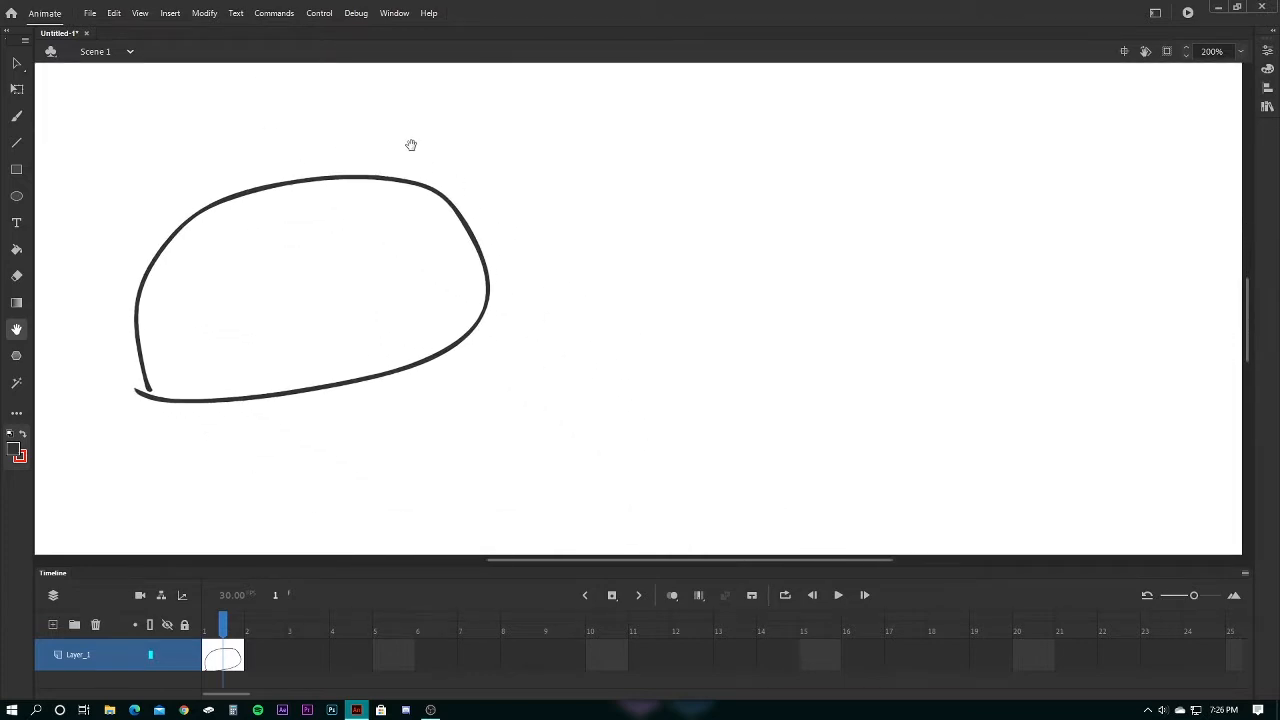
{"action": "left_click", "coordinate": [1240, 51]}
{"action": "left_click", "coordinate": [1208, 65]}
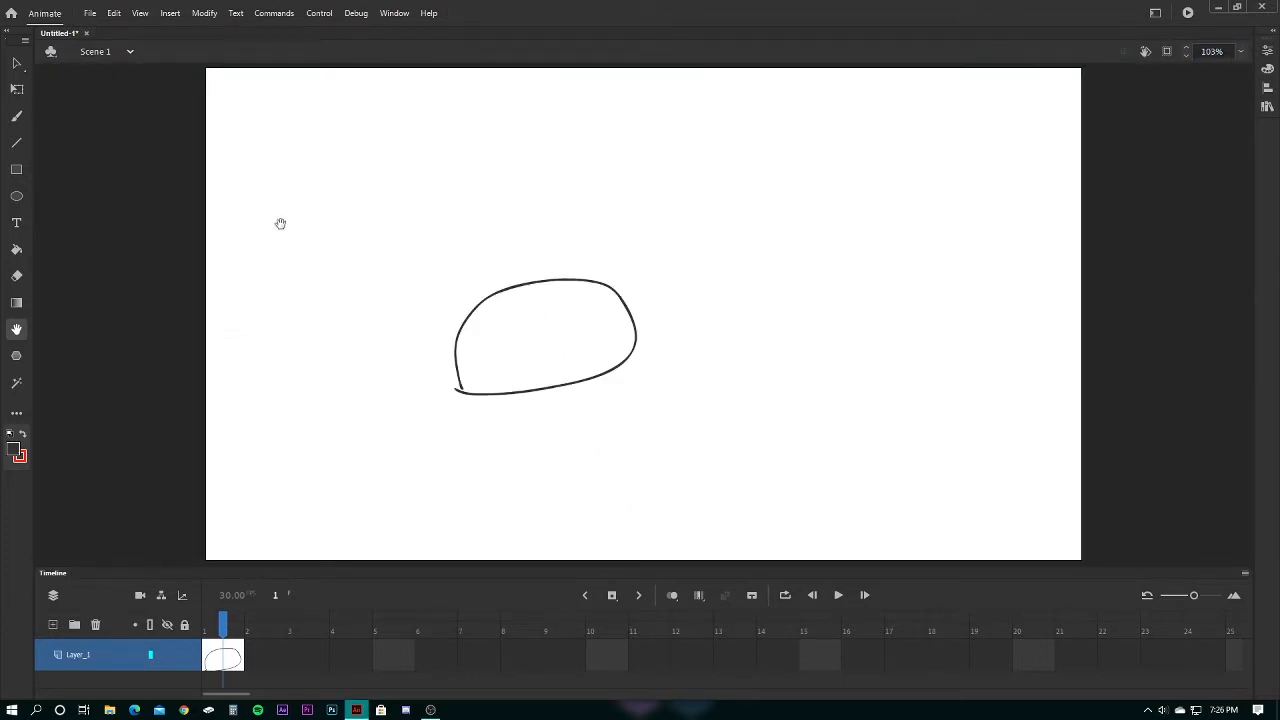
{"action": "key", "text": "ctrl+z"}
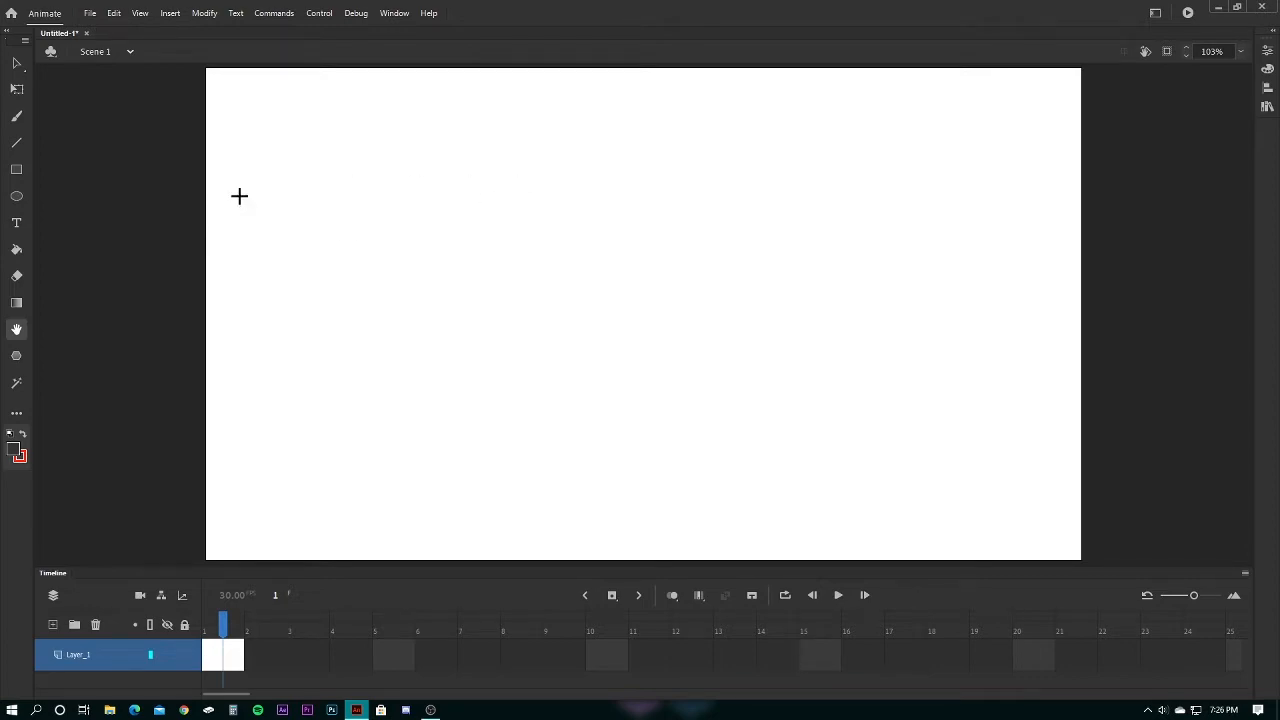
Draw a dark pentagon on the upper left of the stage and an eight-sided polygon below right of it with the PolyStar tool
{"action": "left_click", "coordinate": [16, 355]}
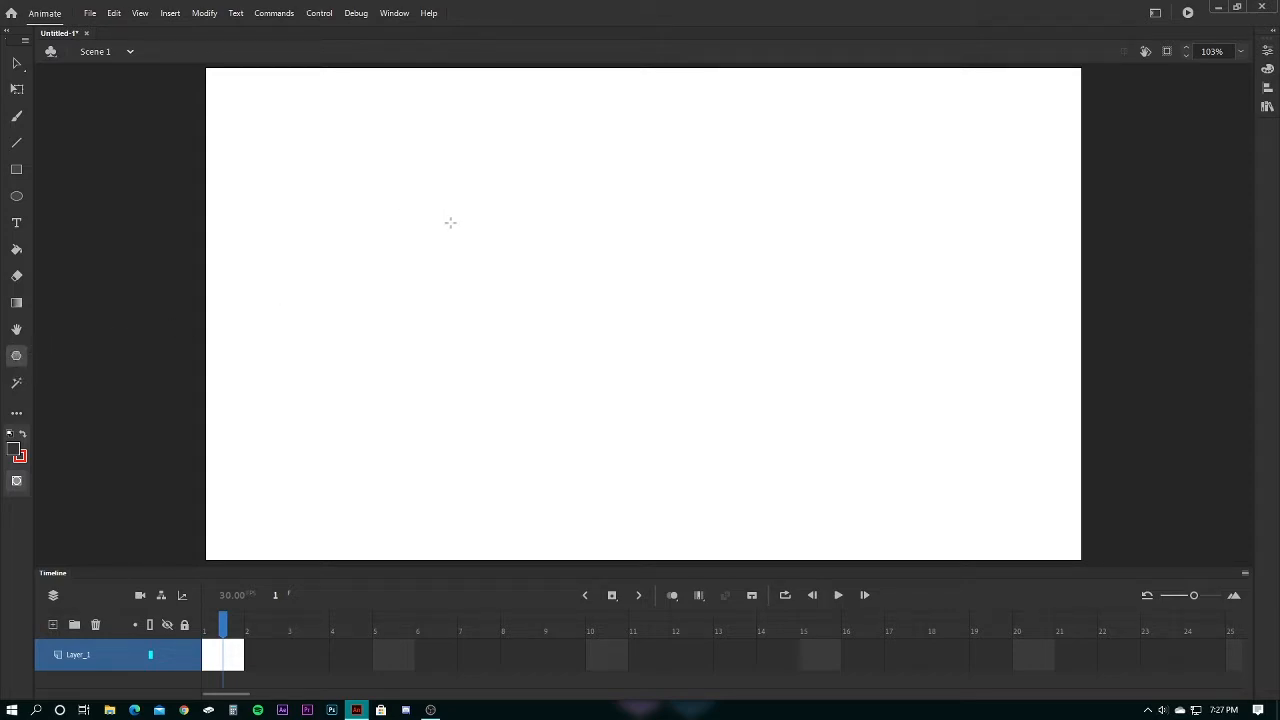
{"action": "left_click_drag", "start_coordinate": [547, 244], "coordinate": [575, 281]}
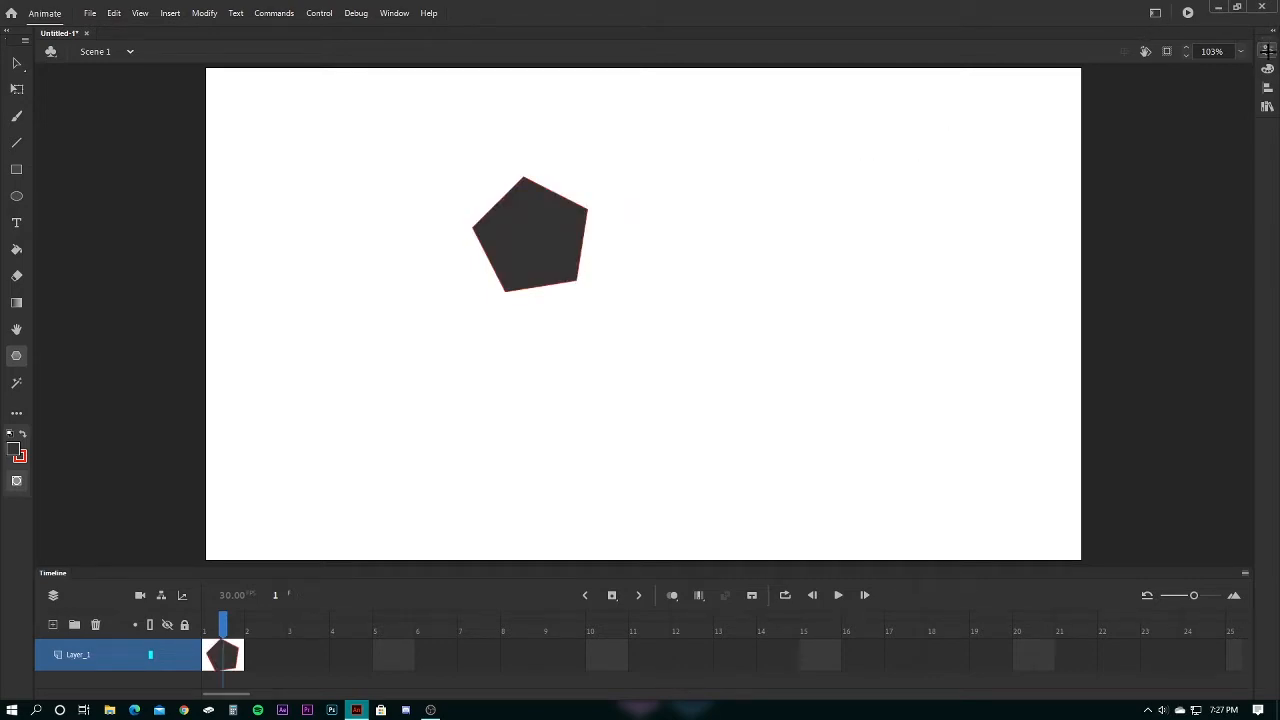
{"action": "left_click", "coordinate": [1267, 50]}
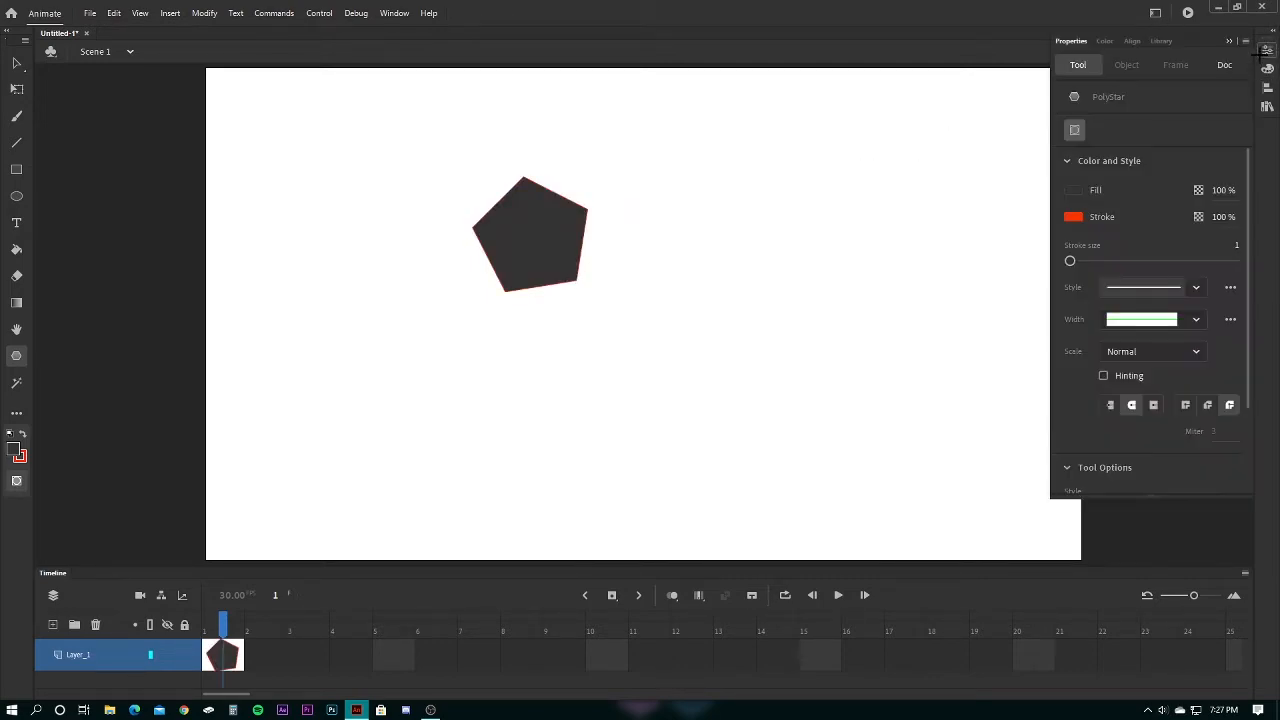
{"action": "scroll", "coordinate": [1218, 224], "scroll_direction": "down", "scroll_amount": 3}
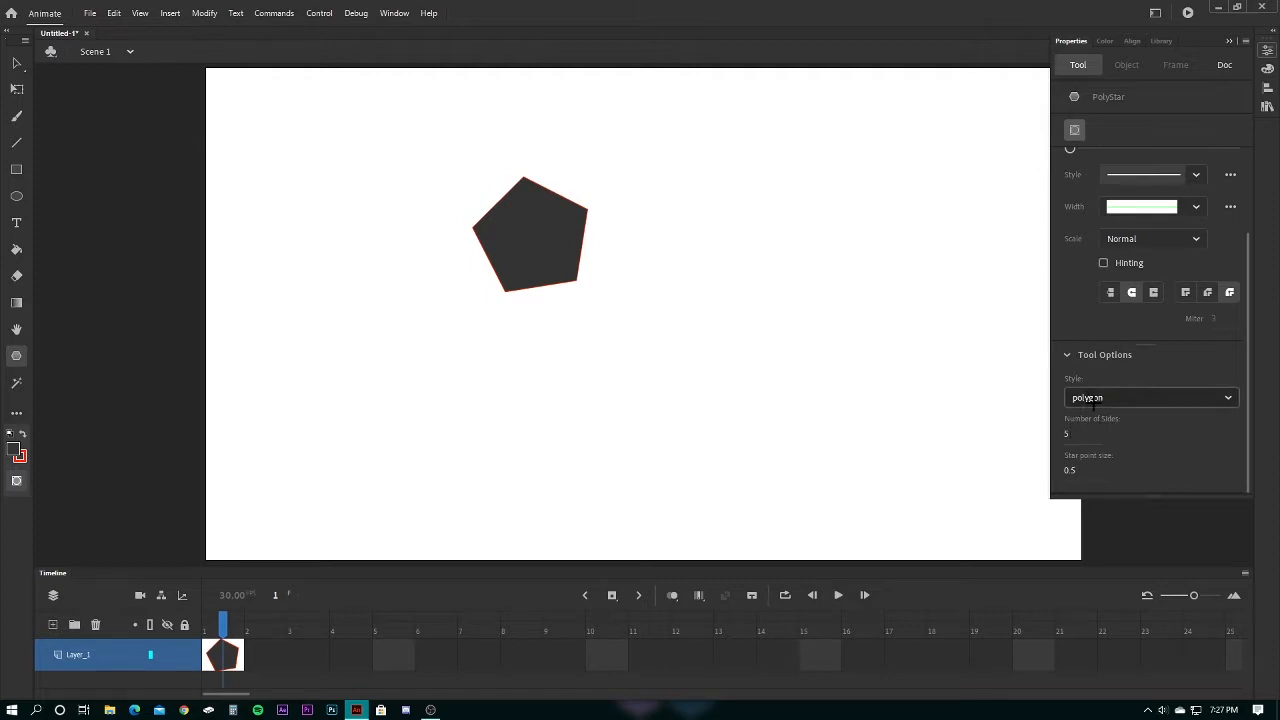
{"action": "left_click", "coordinate": [1065, 432]}
{"action": "left_click_drag", "start_coordinate": [736, 304], "coordinate": [778, 350]}
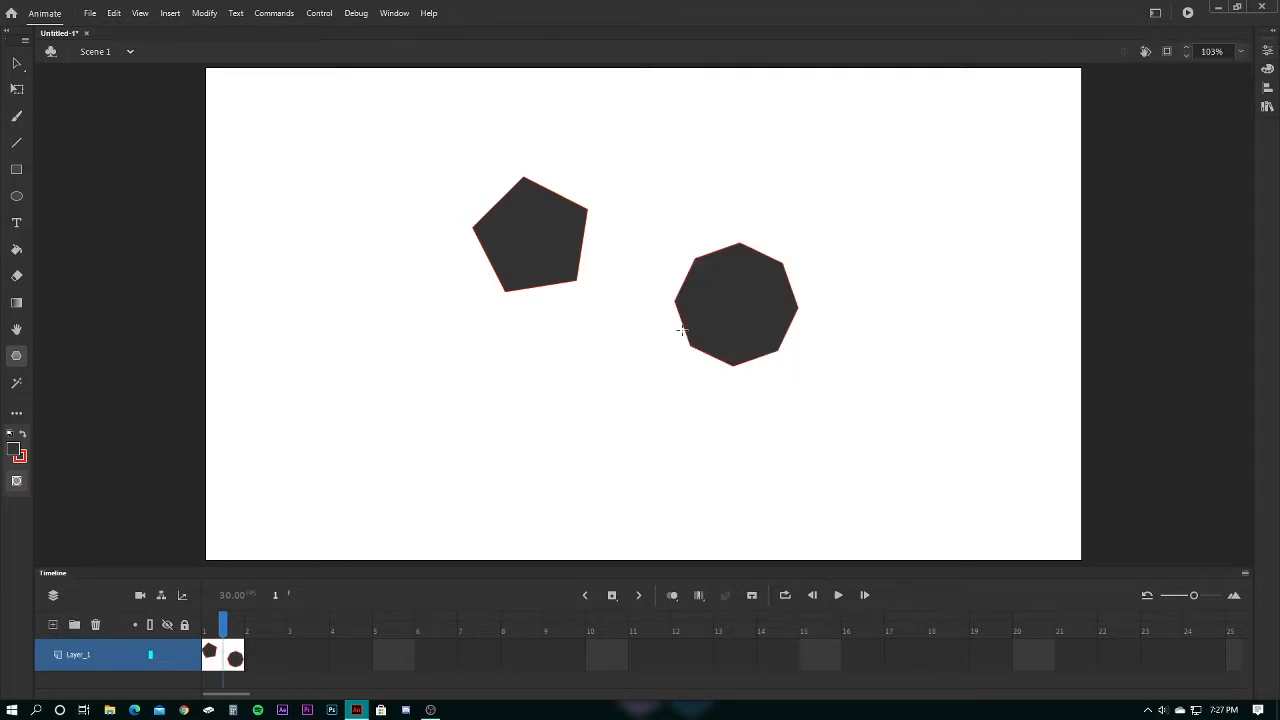
Undo the pentagon and the eight-sided polygon
{"action": "key", "text": "ctrl+z"}
{"action": "key", "text": "ctrl+z"}
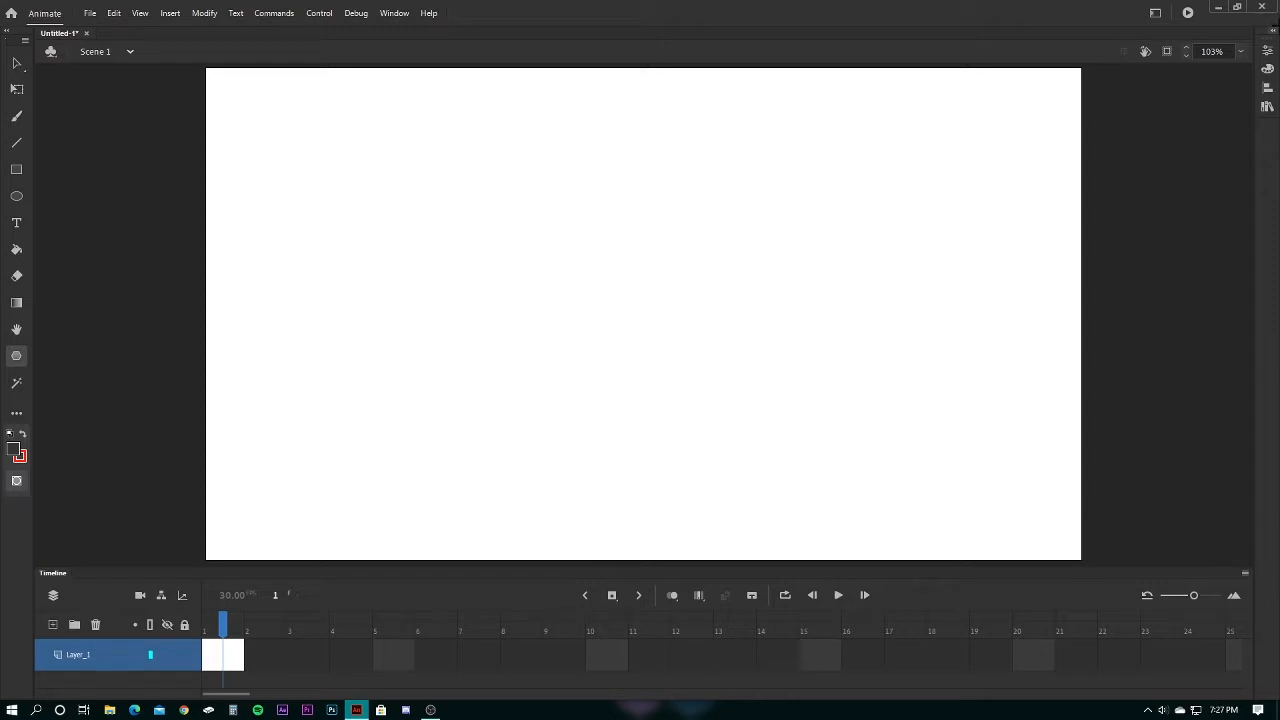
Set the PolyStar style to star and draw a dark eight-pointed star on the upper left of the stage
{"action": "left_click", "coordinate": [1267, 50]}
{"action": "scroll", "coordinate": [1128, 248], "scroll_direction": "down", "scroll_amount": 3}
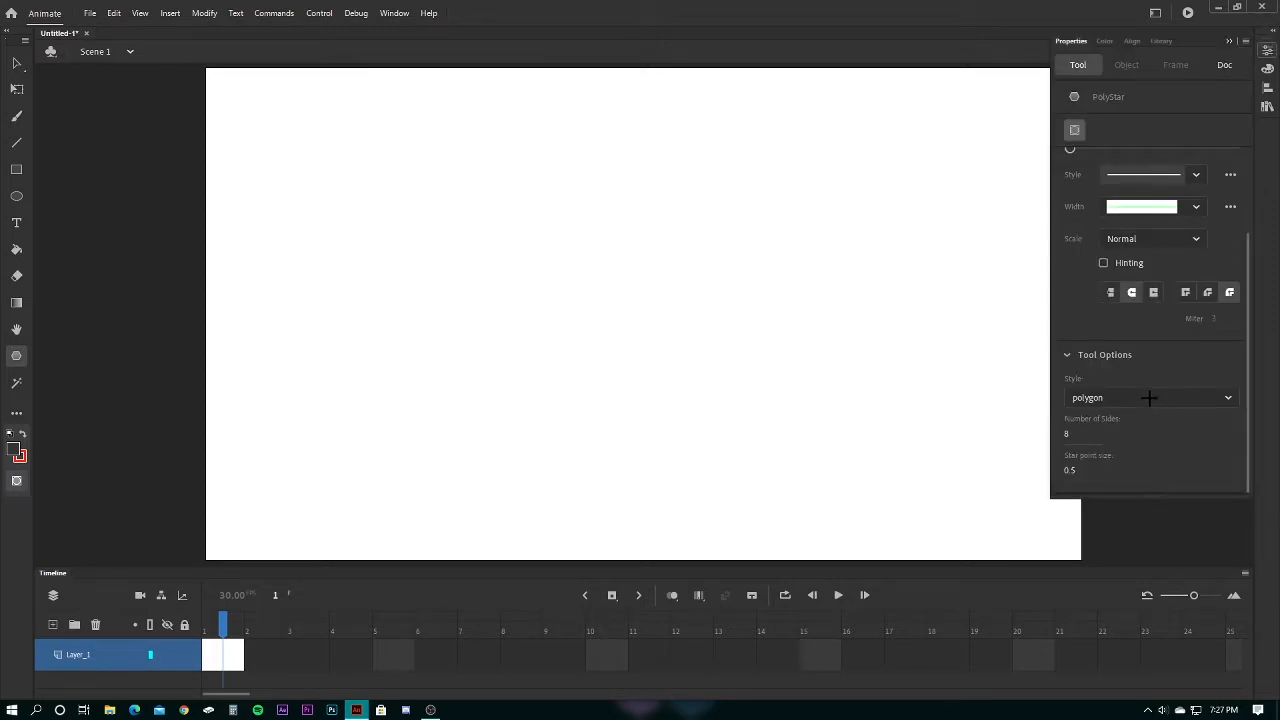
{"action": "left_click", "coordinate": [1139, 404]}
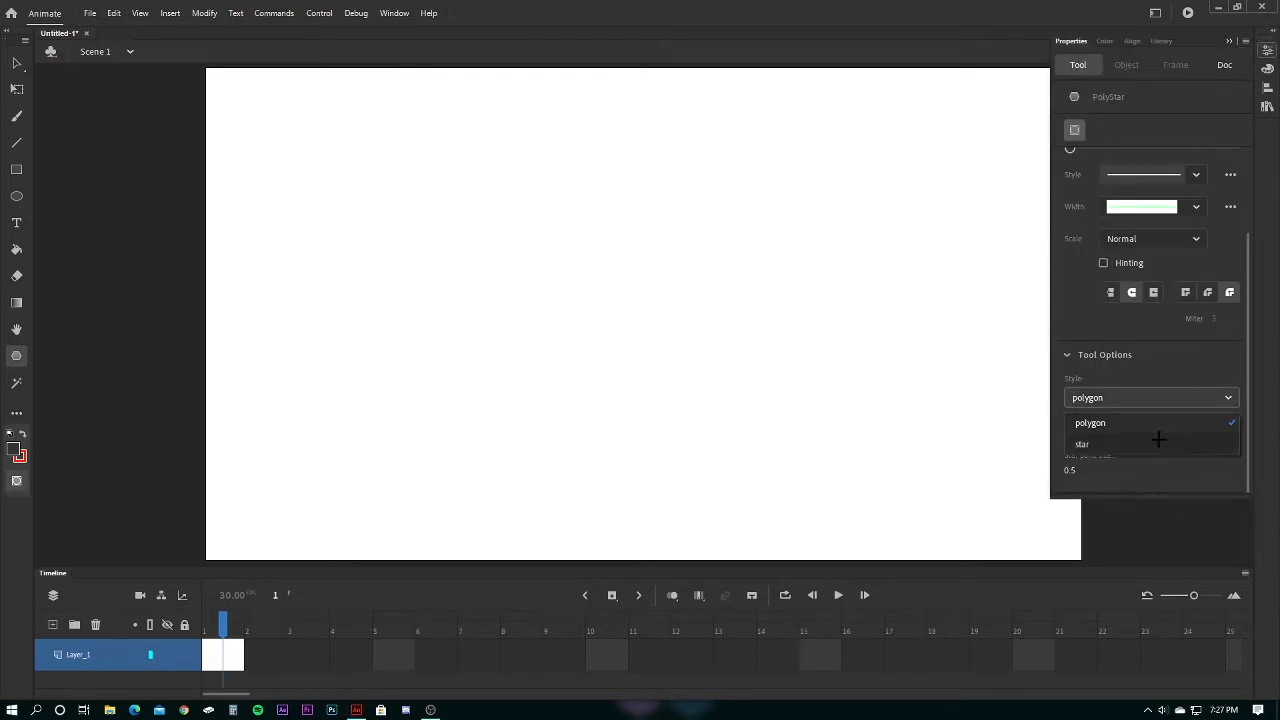
{"action": "left_click", "coordinate": [1157, 438]}
{"action": "left_click_drag", "start_coordinate": [440, 243], "coordinate": [468, 305]}
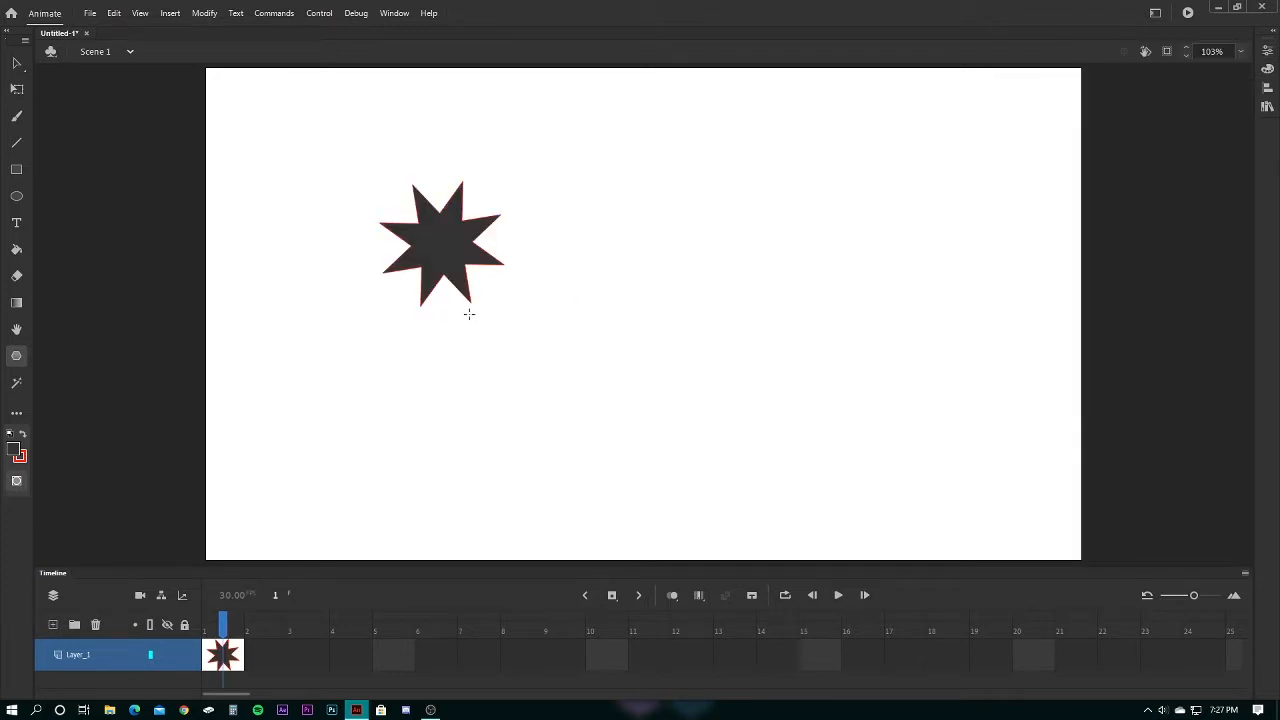
Replace the eight-pointed star with a five-pointed one left of the stage's centre, and undo it
{"action": "key", "text": "ctrl+z"}
{"action": "left_click", "coordinate": [1267, 50]}
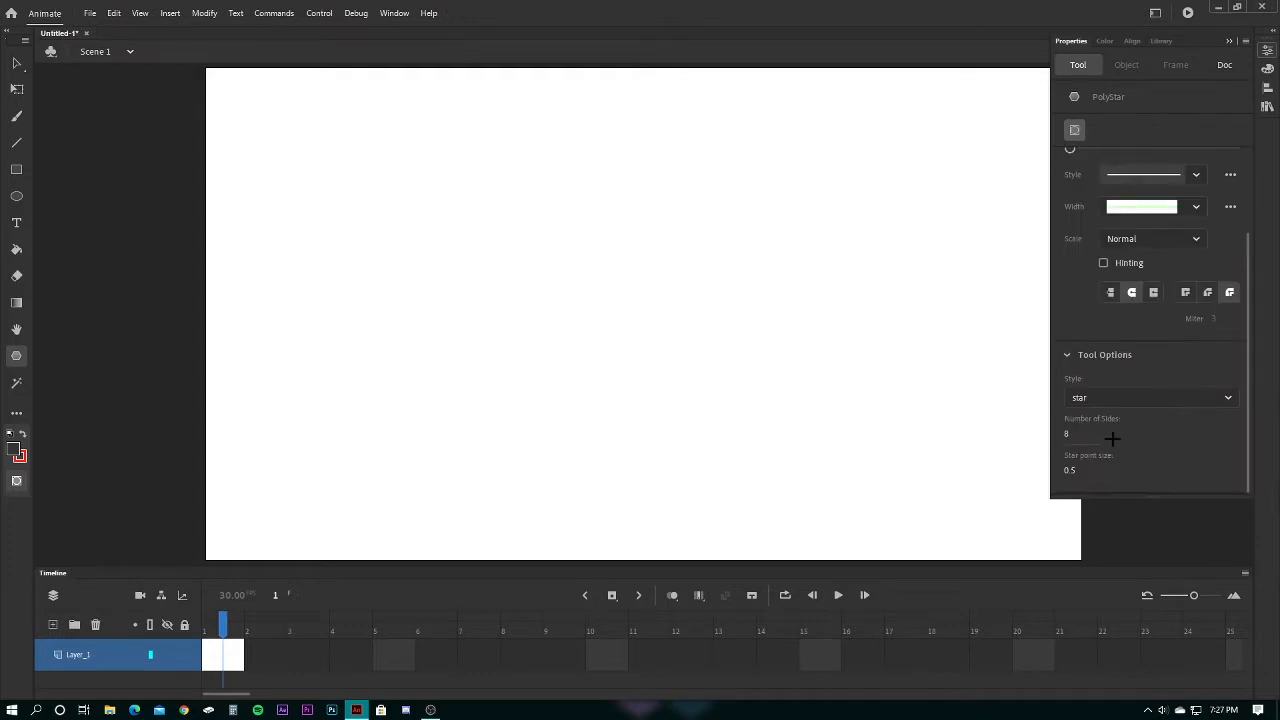
{"action": "left_click", "coordinate": [1066, 433]}
{"action": "left_click_drag", "start_coordinate": [529, 283], "coordinate": [575, 345]}
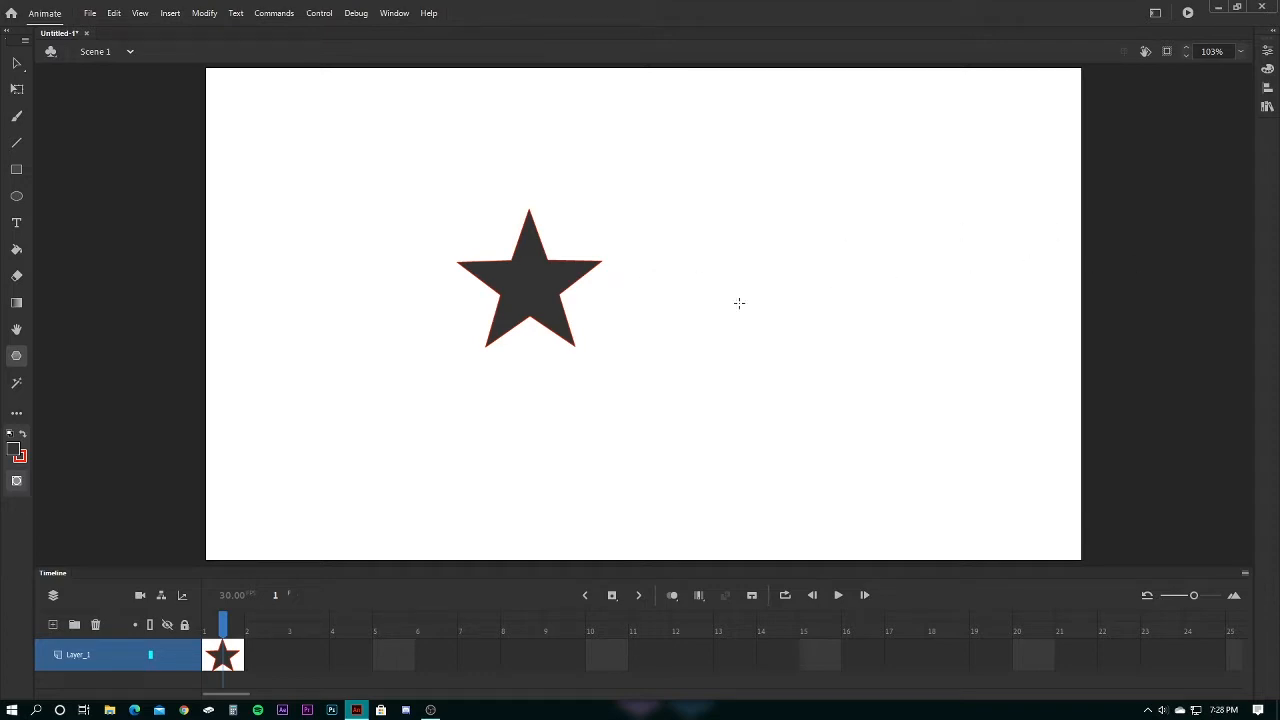
{"action": "key", "text": "ctrl+z"}
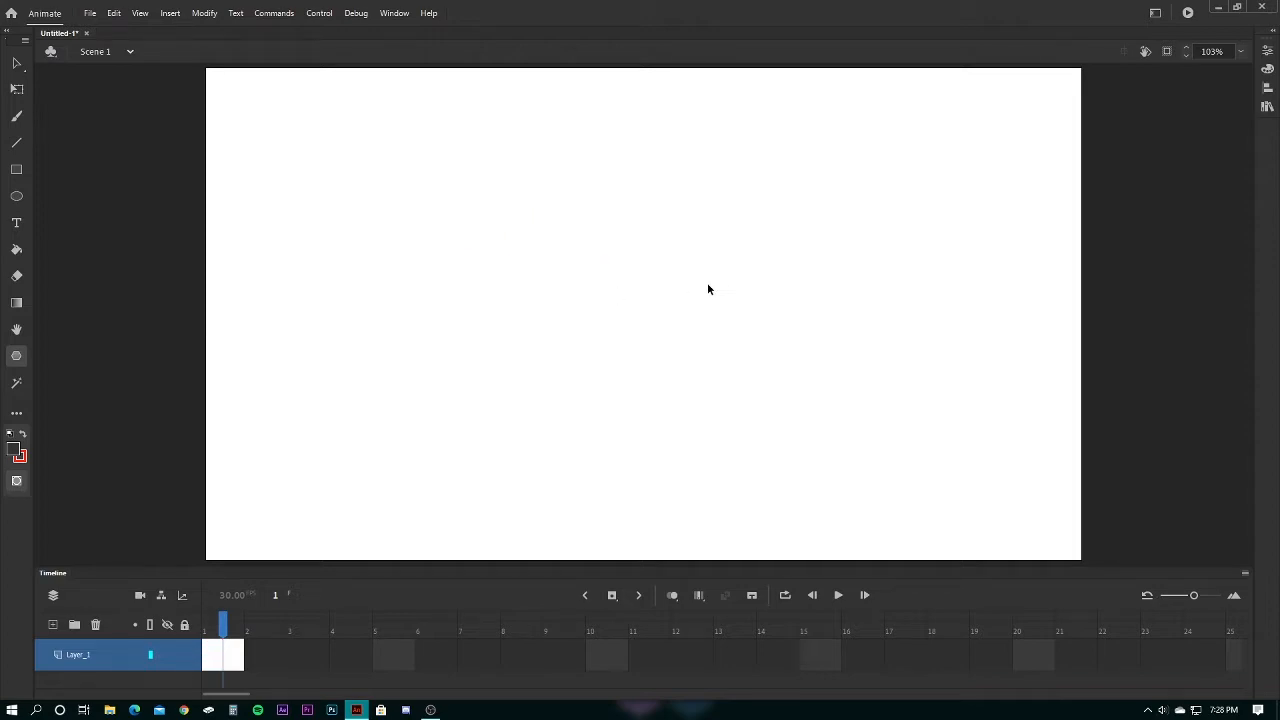
Draw a dark rectangle about 354 by 209 just left of the stage's centre with the Rectangle Primitive tool
{"action": "left_click", "coordinate": [16, 382]}
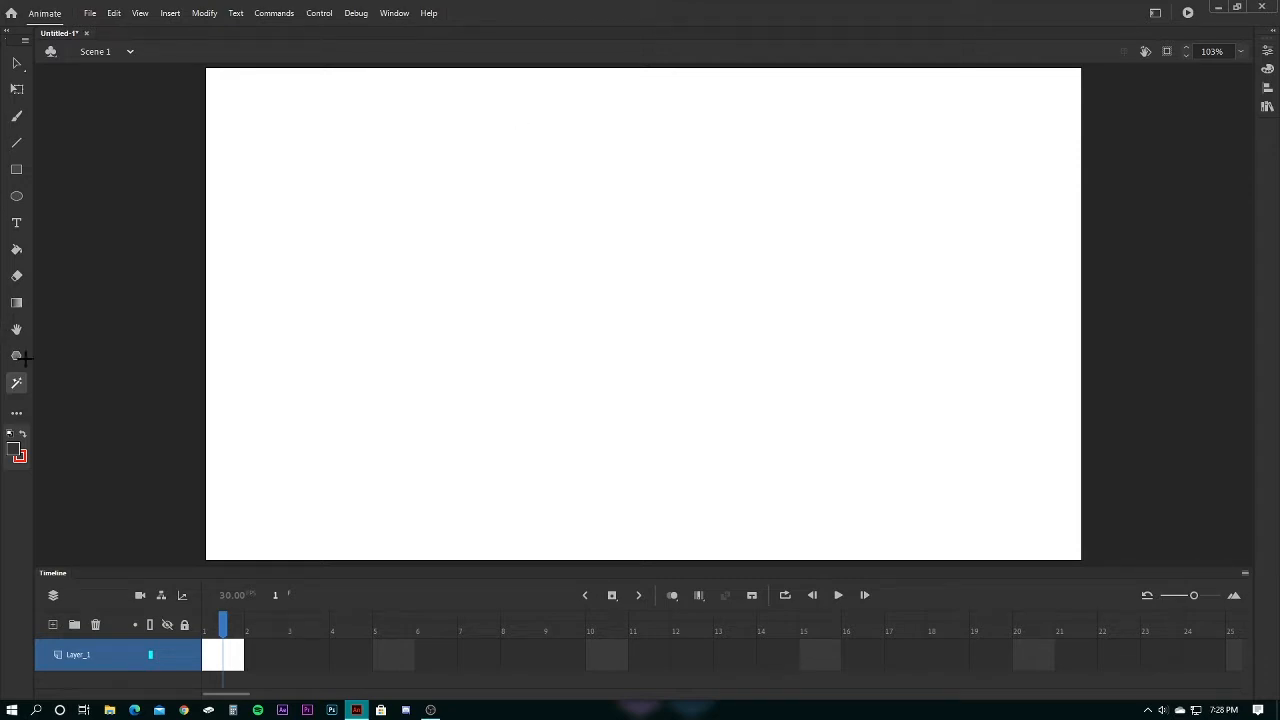
{"action": "left_click", "coordinate": [16, 412]}
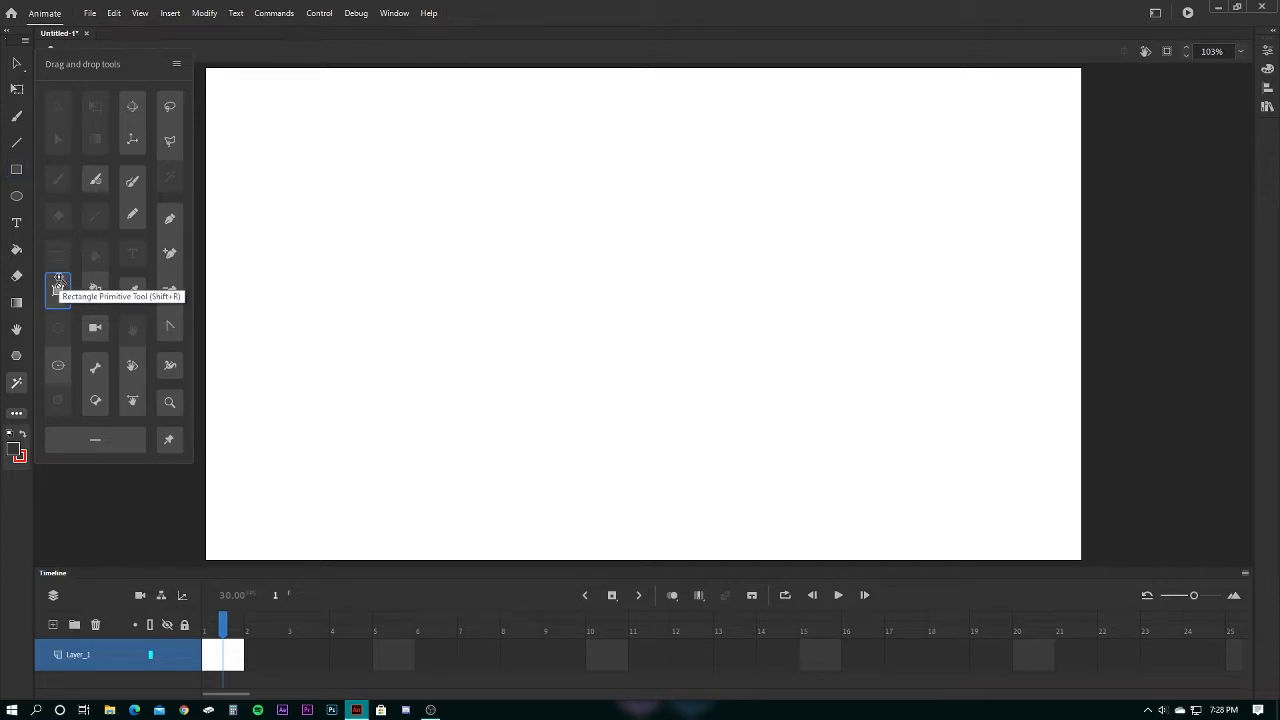
{"action": "left_click_drag", "start_coordinate": [457, 226], "coordinate": [699, 370]}
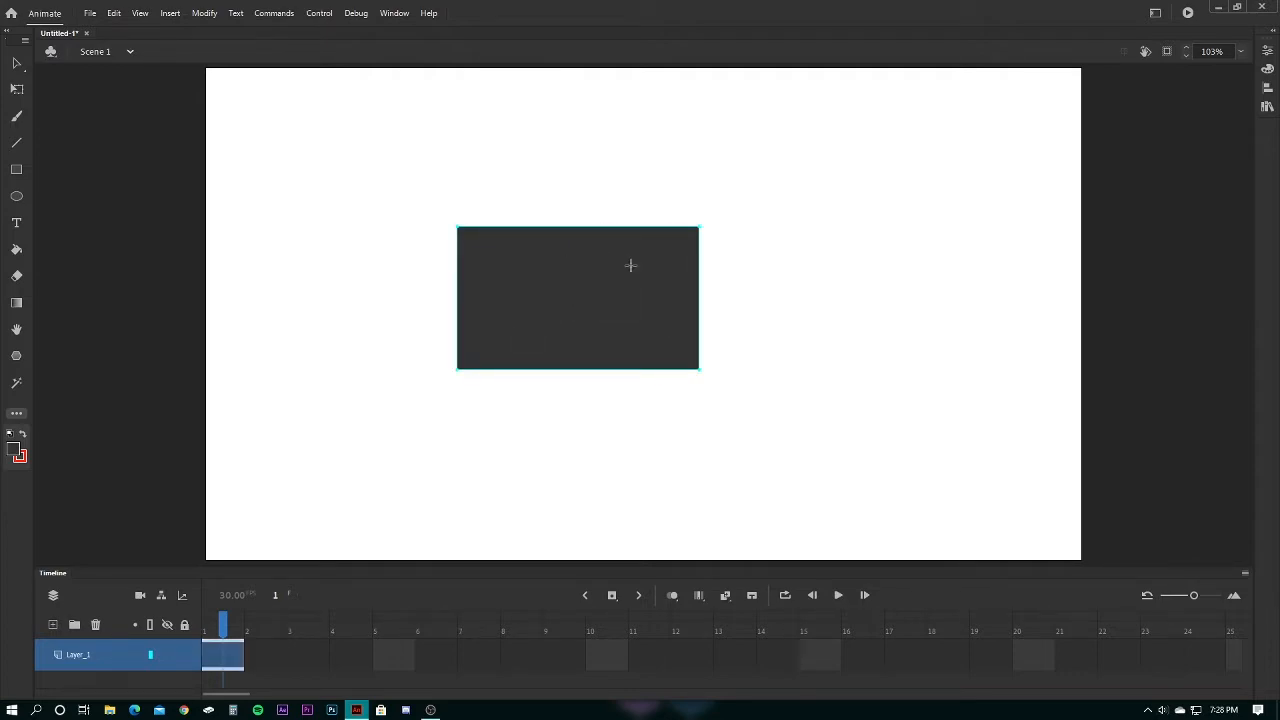
Set the Rectangle Primitive tool's stroke size to 36 and its stroke style to the ragged line
{"action": "left_click", "coordinate": [1267, 51]}
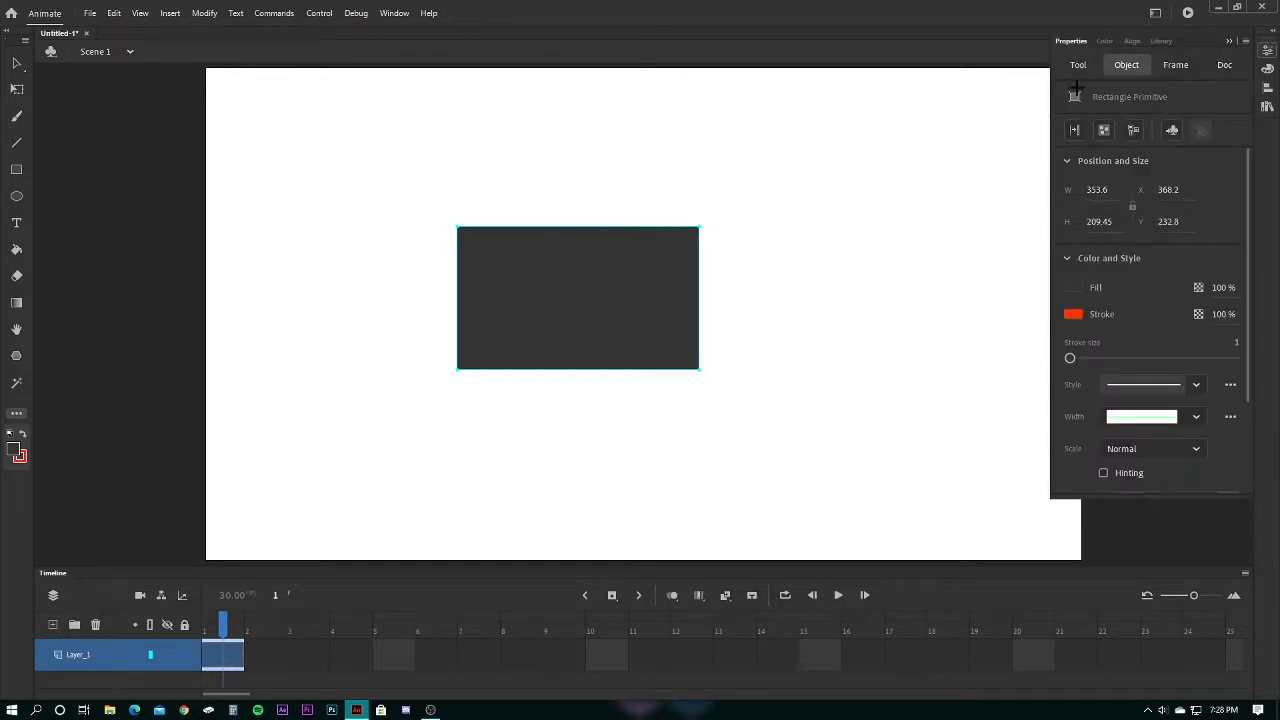
{"action": "left_click", "coordinate": [1078, 64]}
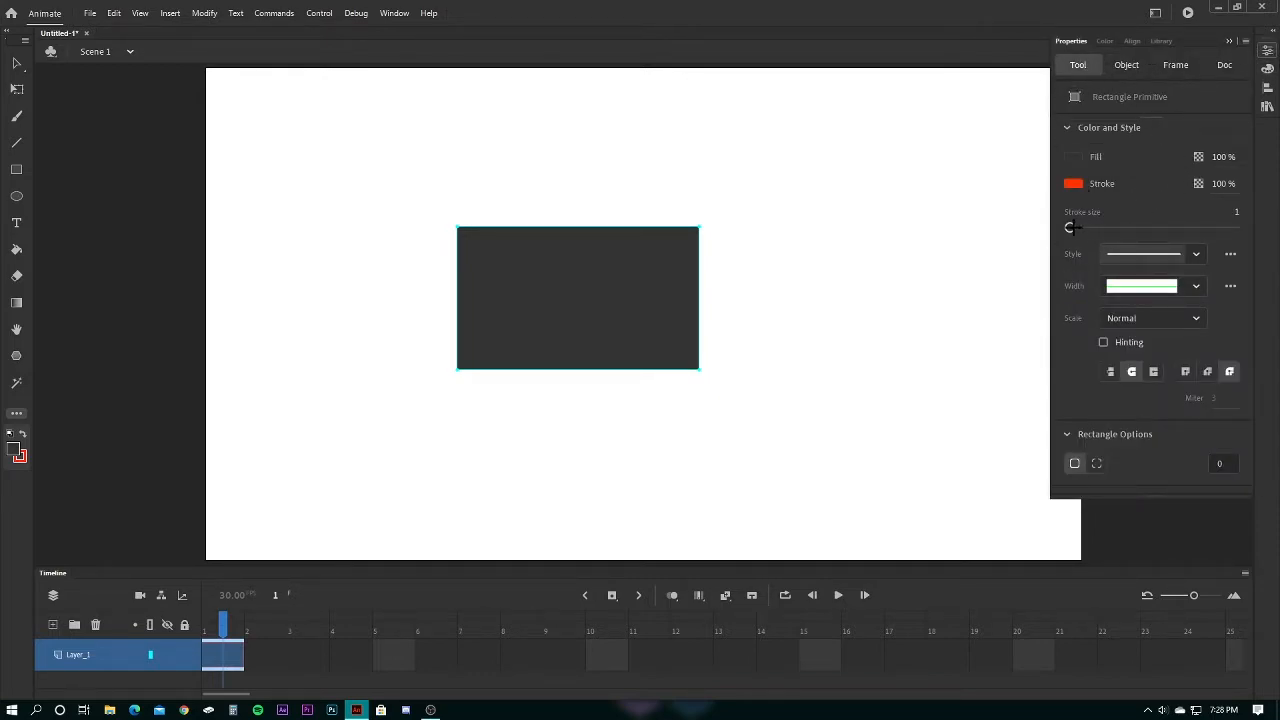
{"action": "left_click_drag", "start_coordinate": [1070, 227], "coordinate": [1101, 230]}
{"action": "left_click", "coordinate": [1185, 254]}
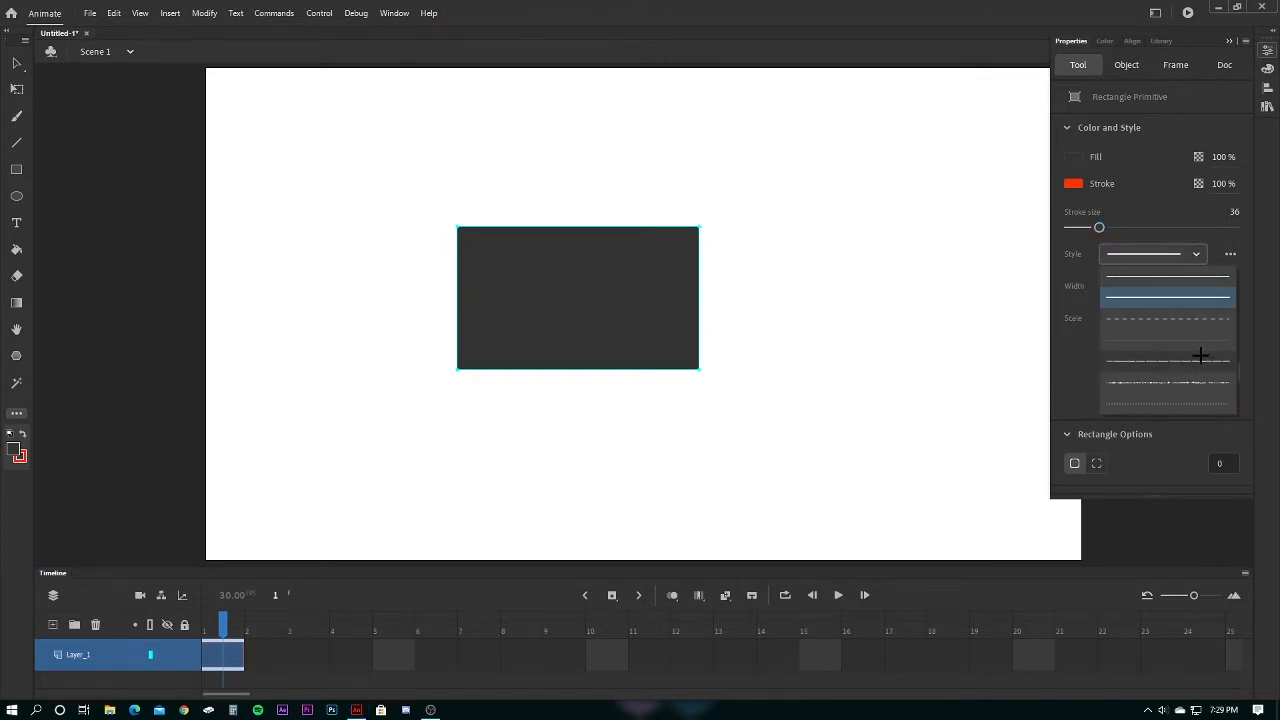
{"action": "left_click", "coordinate": [1200, 356]}
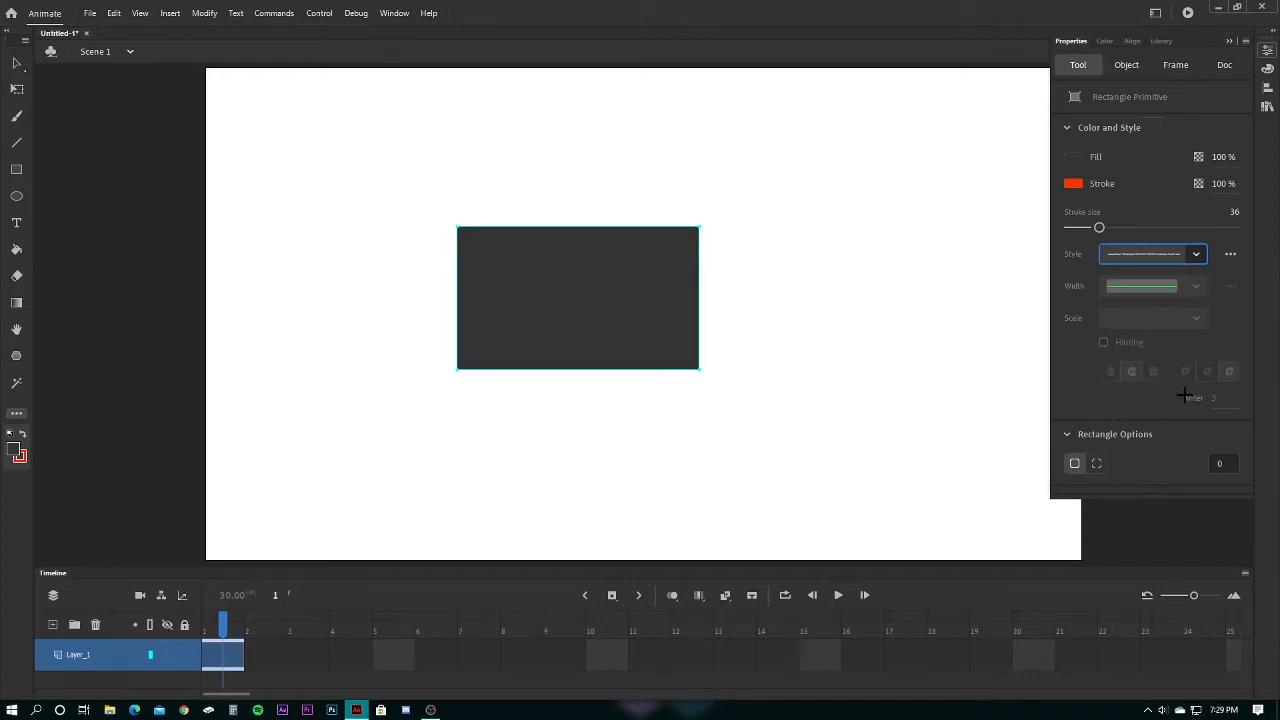
Draw a wide ragged-stroke rectangle on the upper right of the stage and a smaller one, about 138 by 119, below it
{"action": "mouse_move", "coordinate": [810, 162]}
{"action": "left_mouse_down"}
{"action": "mouse_move", "coordinate": [871, 217]}
{"action": "mouse_move", "coordinate": [916, 289]}
{"action": "left_mouse_up"}
{"action": "left_click_drag", "start_coordinate": [981, 321], "coordinate": [1022, 293]}
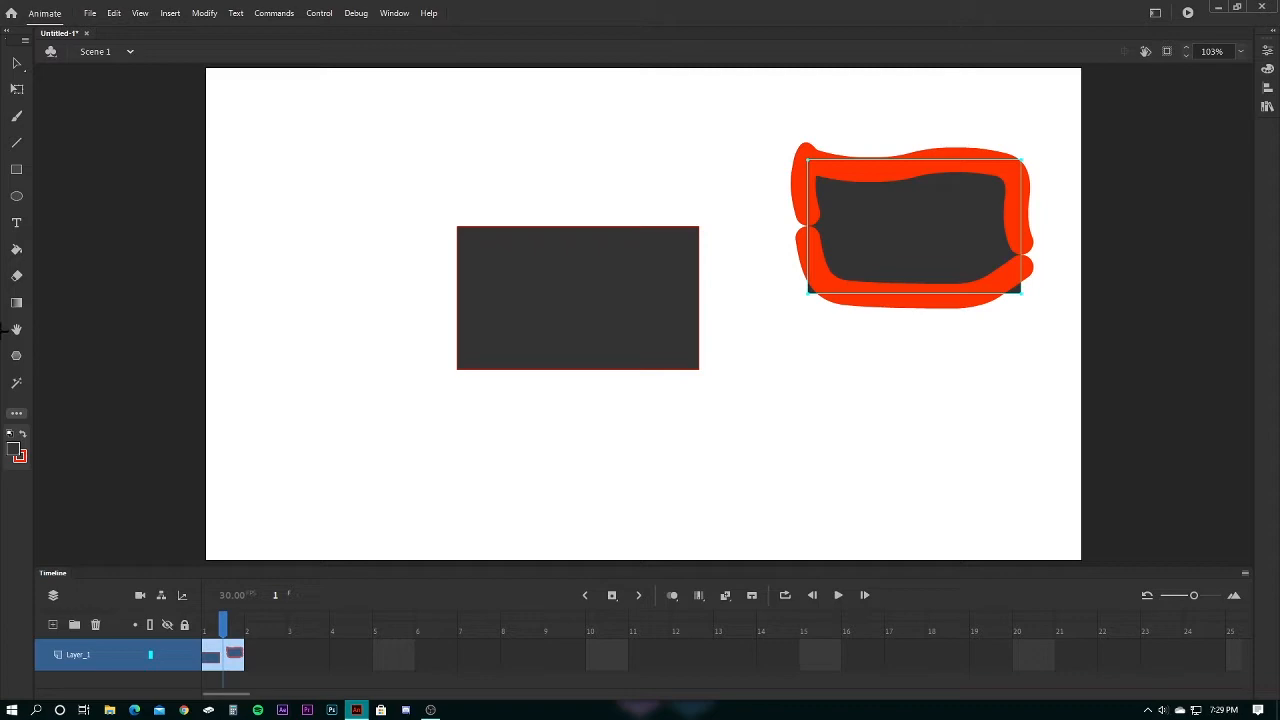
{"action": "left_click_drag", "start_coordinate": [811, 336], "coordinate": [907, 421]}
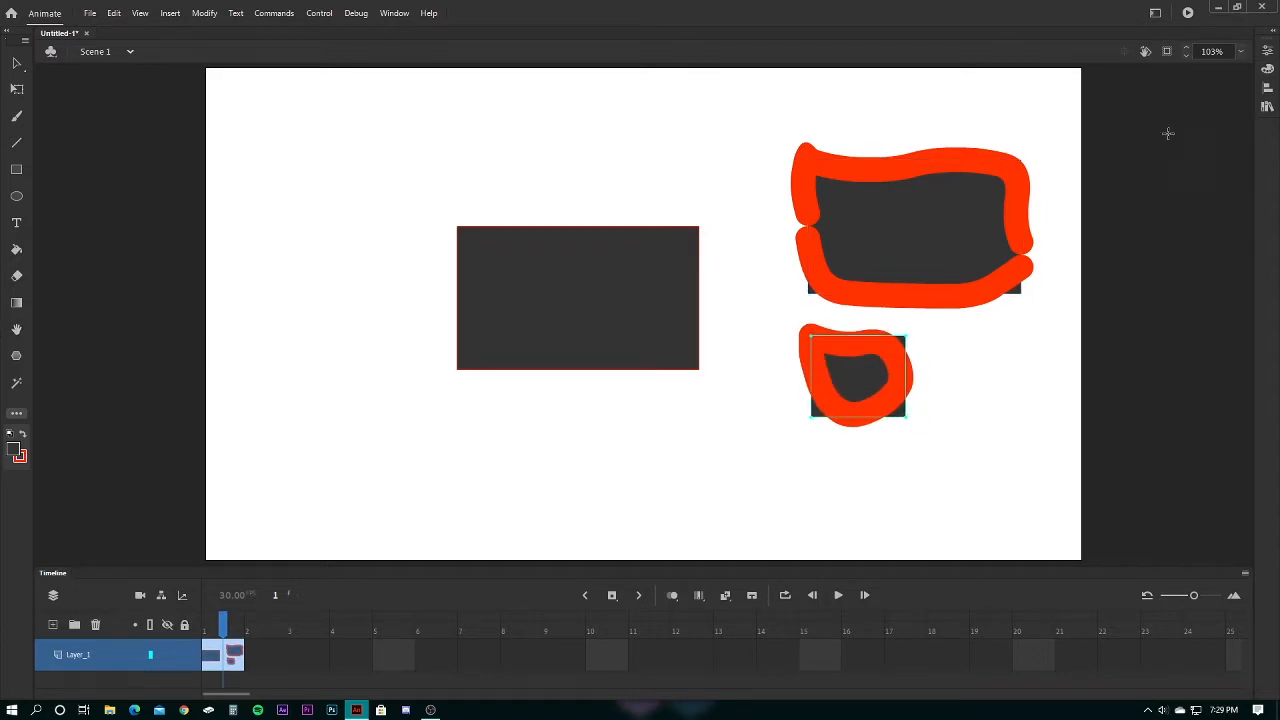
Change the small lower-right rectangle's stroke style from ragged to a plain thin line with stroke size 1
{"action": "left_click", "coordinate": [1267, 51]}
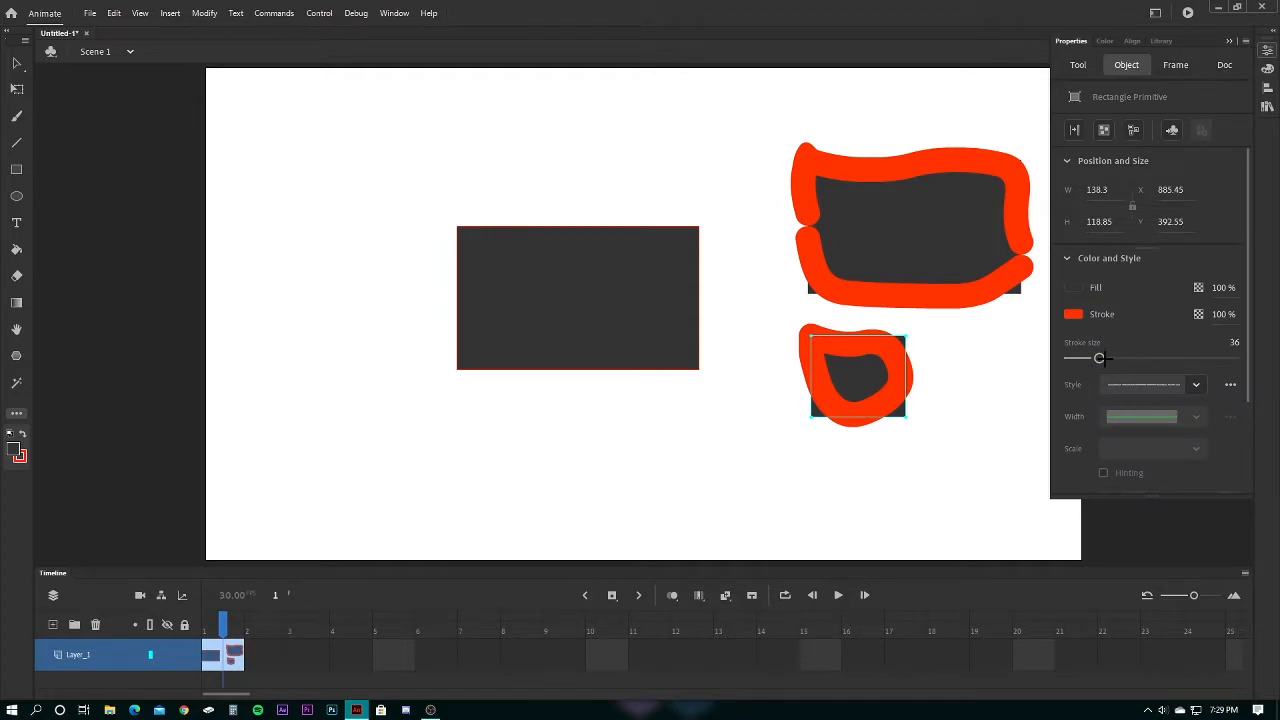
{"action": "left_click_drag", "start_coordinate": [1100, 358], "coordinate": [1070, 358]}
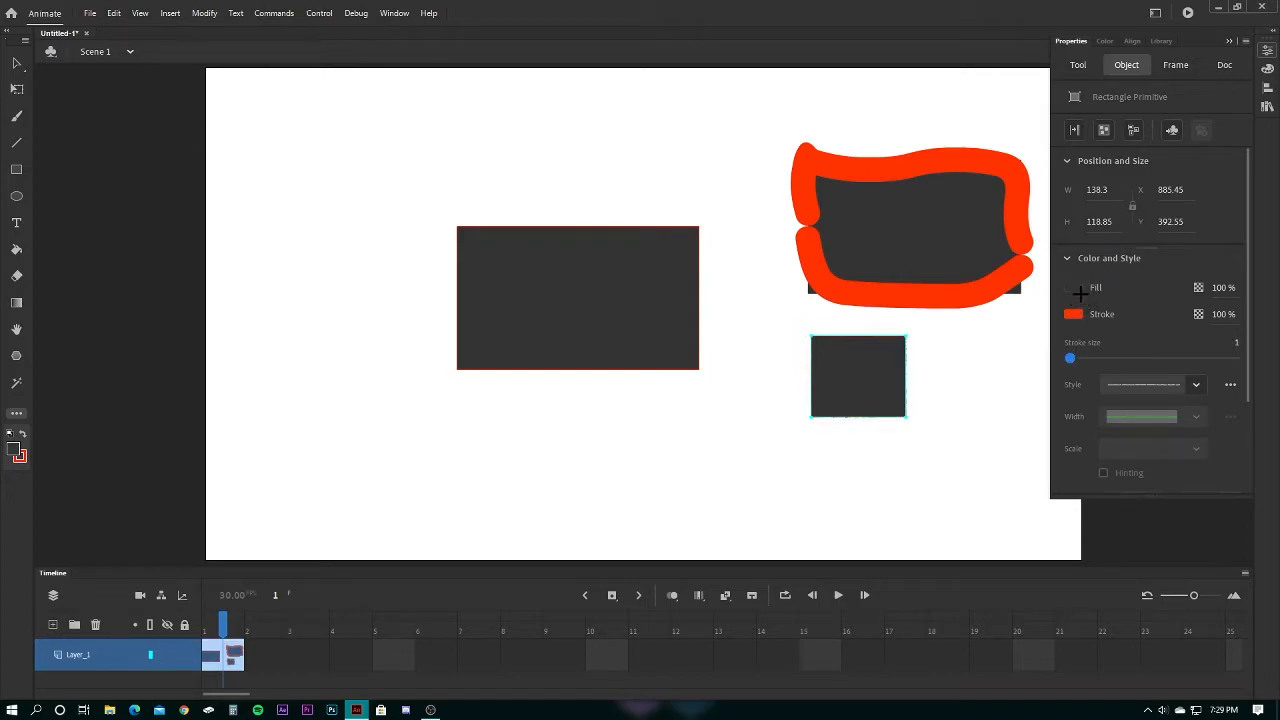
{"action": "left_click", "coordinate": [1143, 394]}
{"action": "left_click", "coordinate": [1168, 400]}
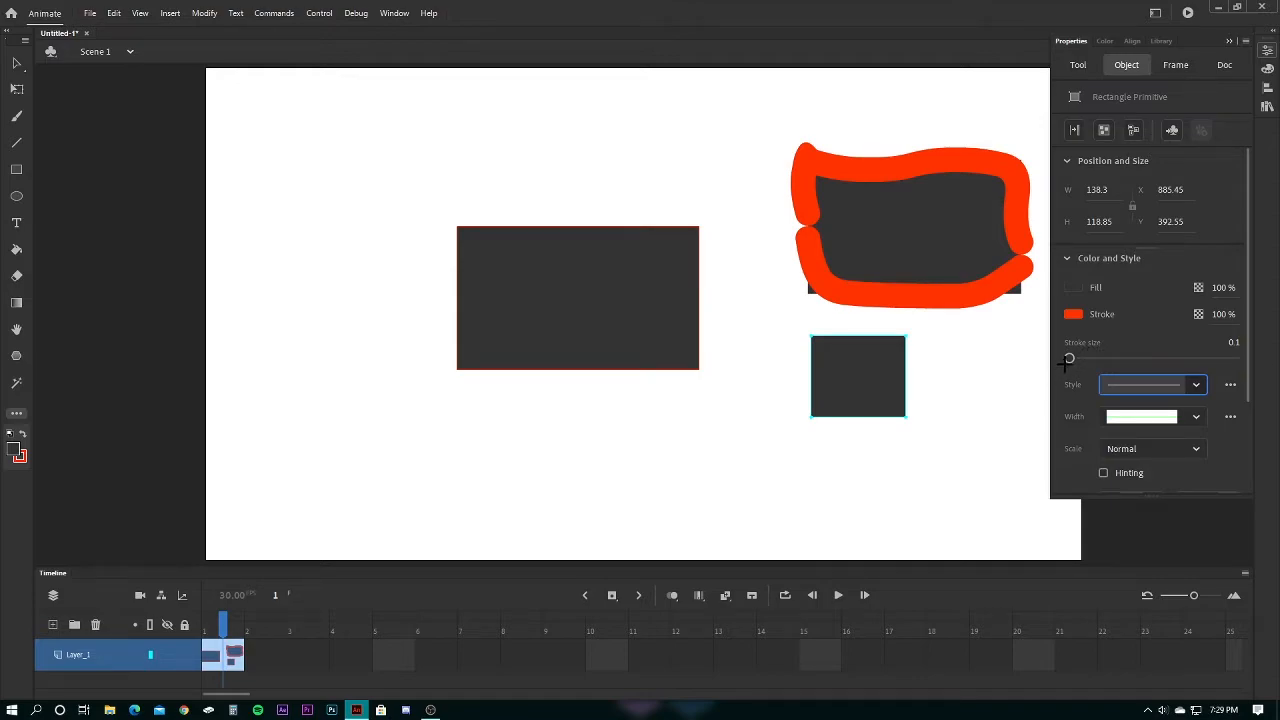
{"action": "left_click", "coordinate": [1234, 342]}
{"action": "type", "text": "1"}
{"action": "key", "text": "Return"}
Draw a small rectangle below the first one, and undo all the rectangles to empty the stage
{"action": "left_click_drag", "start_coordinate": [612, 429], "coordinate": [688, 490]}
{"action": "key", "text": "ctrl+z"}
{"action": "key", "text": "ctrl+z"}
{"action": "key", "text": "ctrl+z"}
{"action": "key", "text": "ctrl+z"}
{"action": "key", "text": "ctrl+z"}
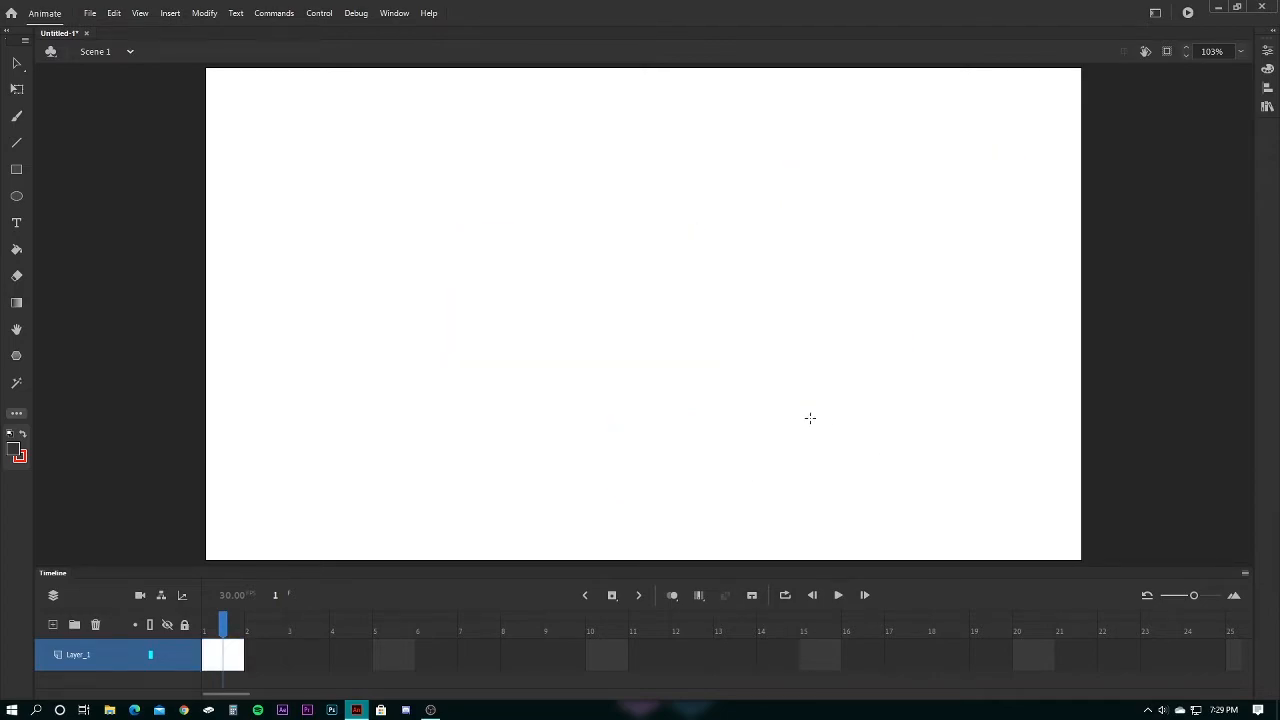
Draw a dark oval near the stage's centre with the Oval Primitive tool
{"action": "left_click", "coordinate": [16, 412]}
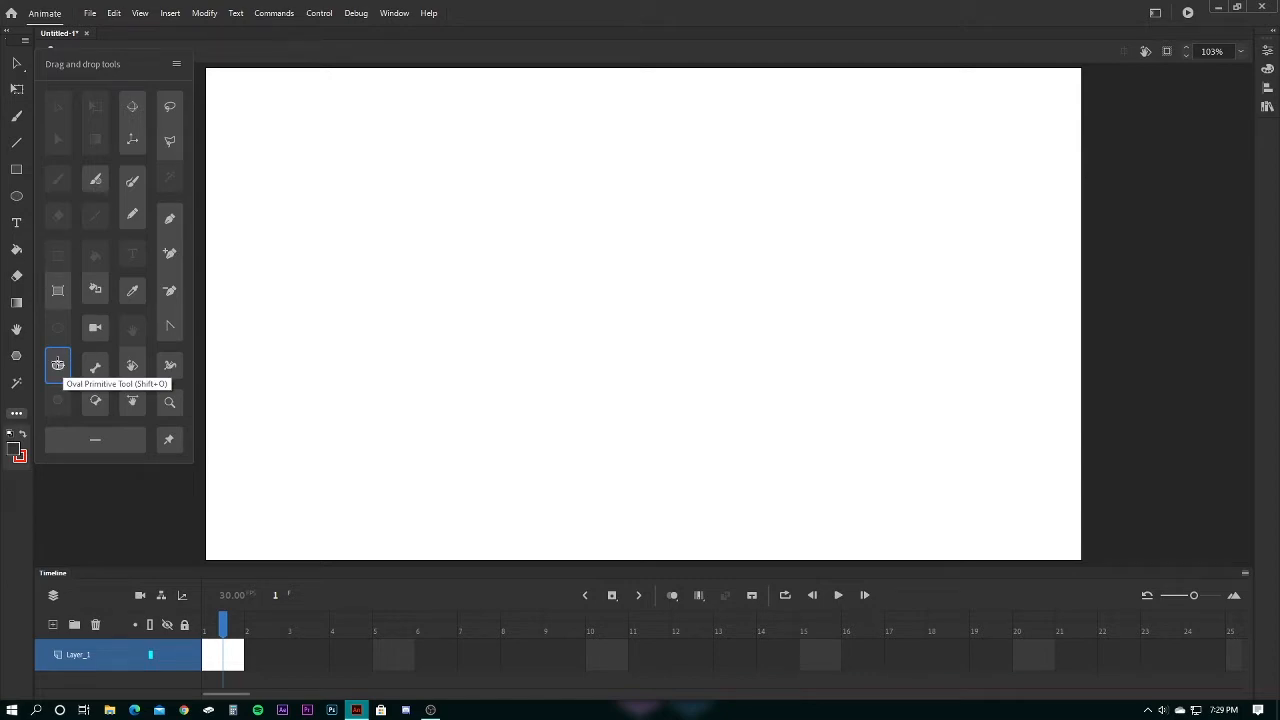
{"action": "left_click", "coordinate": [58, 364]}
{"action": "left_click_drag", "start_coordinate": [496, 209], "coordinate": [715, 365]}
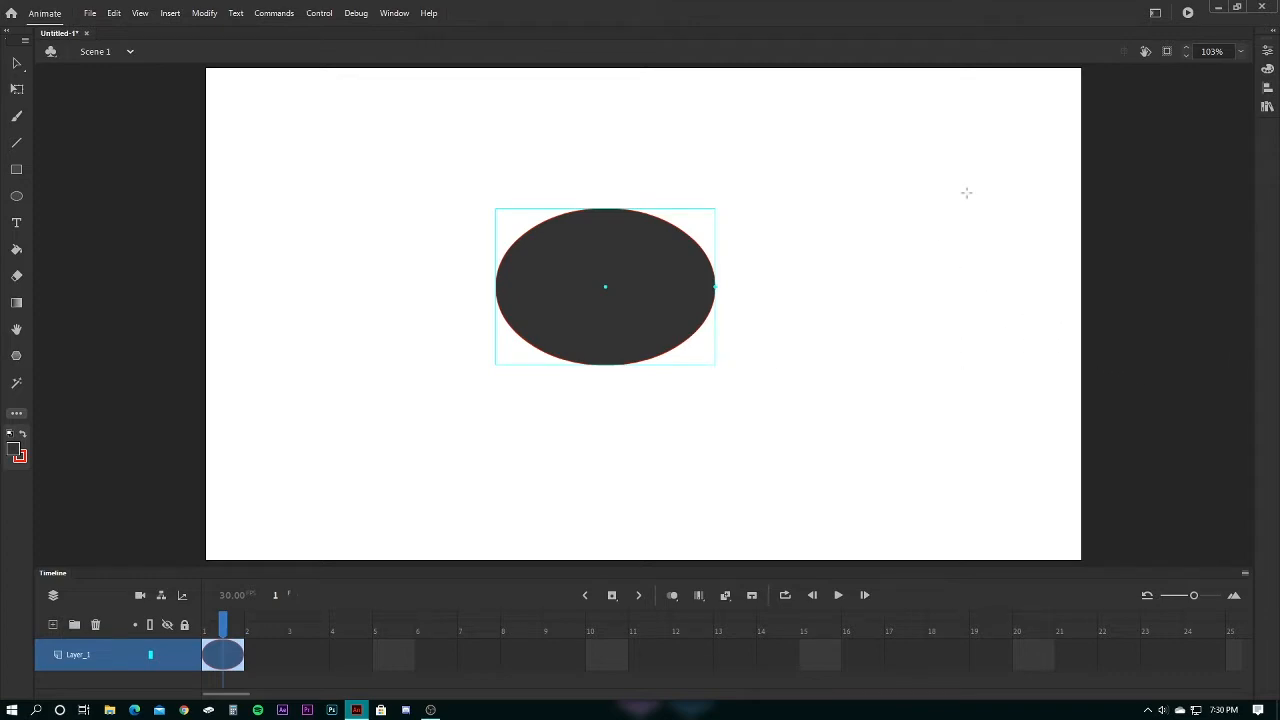
Give the Oval Primitive tool a hairline stroke of size 0.1 and the double-bulge width profile
{"action": "left_click", "coordinate": [1267, 51]}
{"action": "left_click", "coordinate": [1086, 65]}
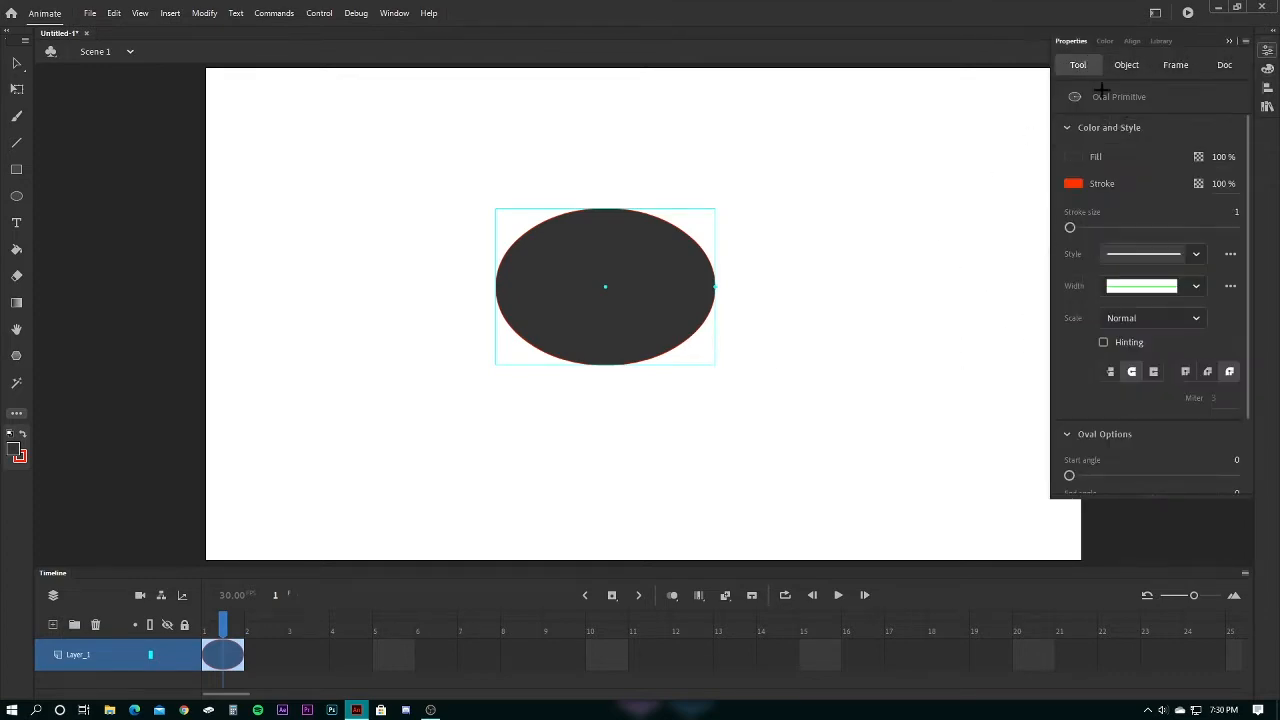
{"action": "left_click_drag", "start_coordinate": [1070, 227], "coordinate": [1091, 227]}
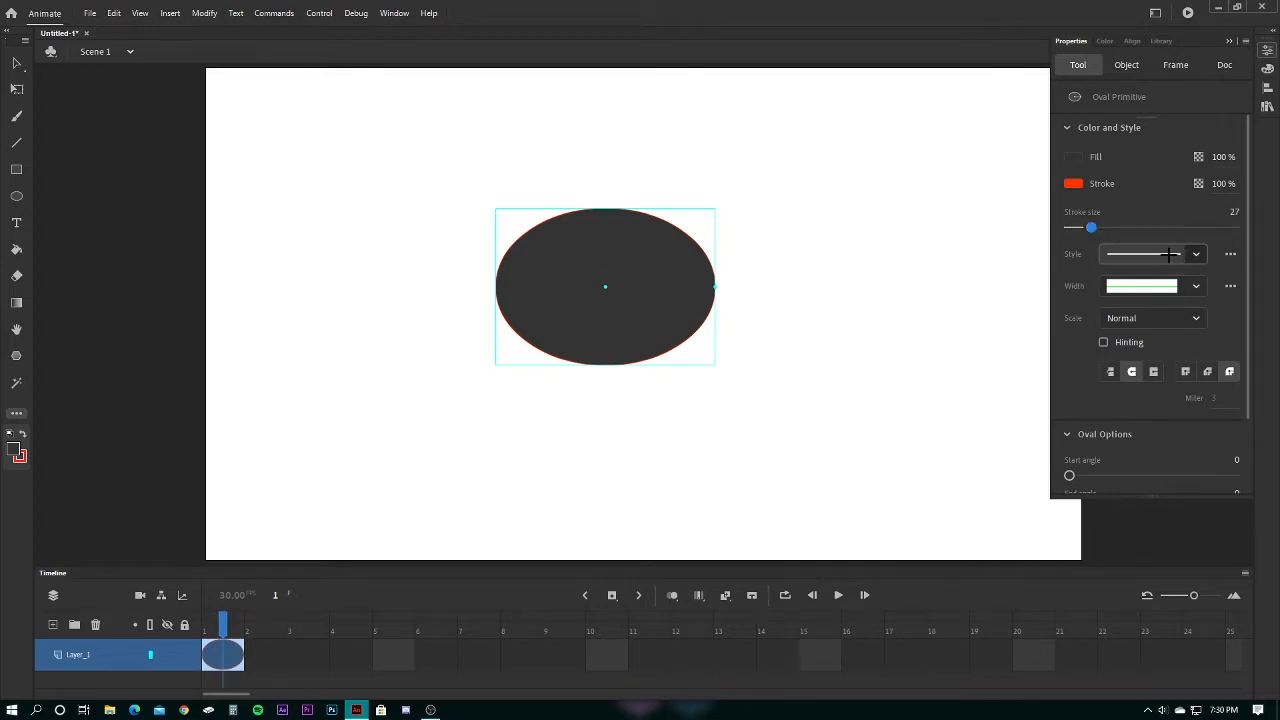
{"action": "left_click", "coordinate": [1170, 254]}
{"action": "left_click", "coordinate": [1176, 276]}
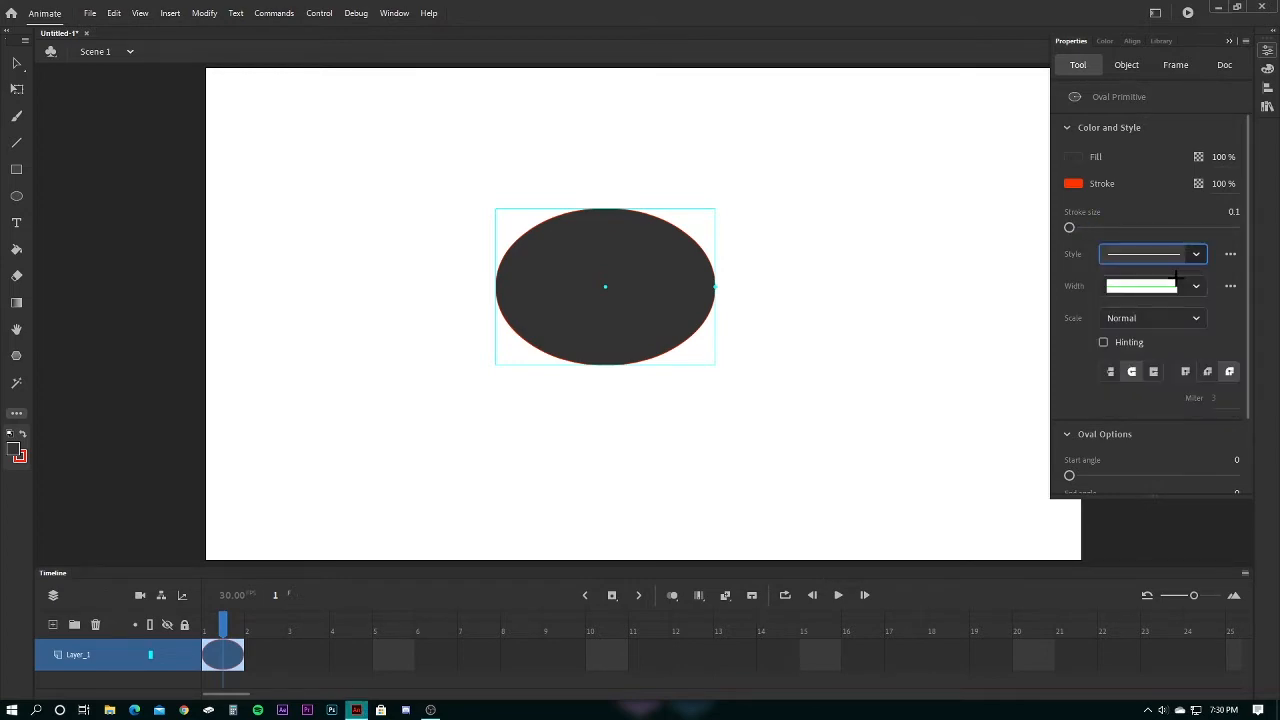
{"action": "left_click", "coordinate": [1180, 286]}
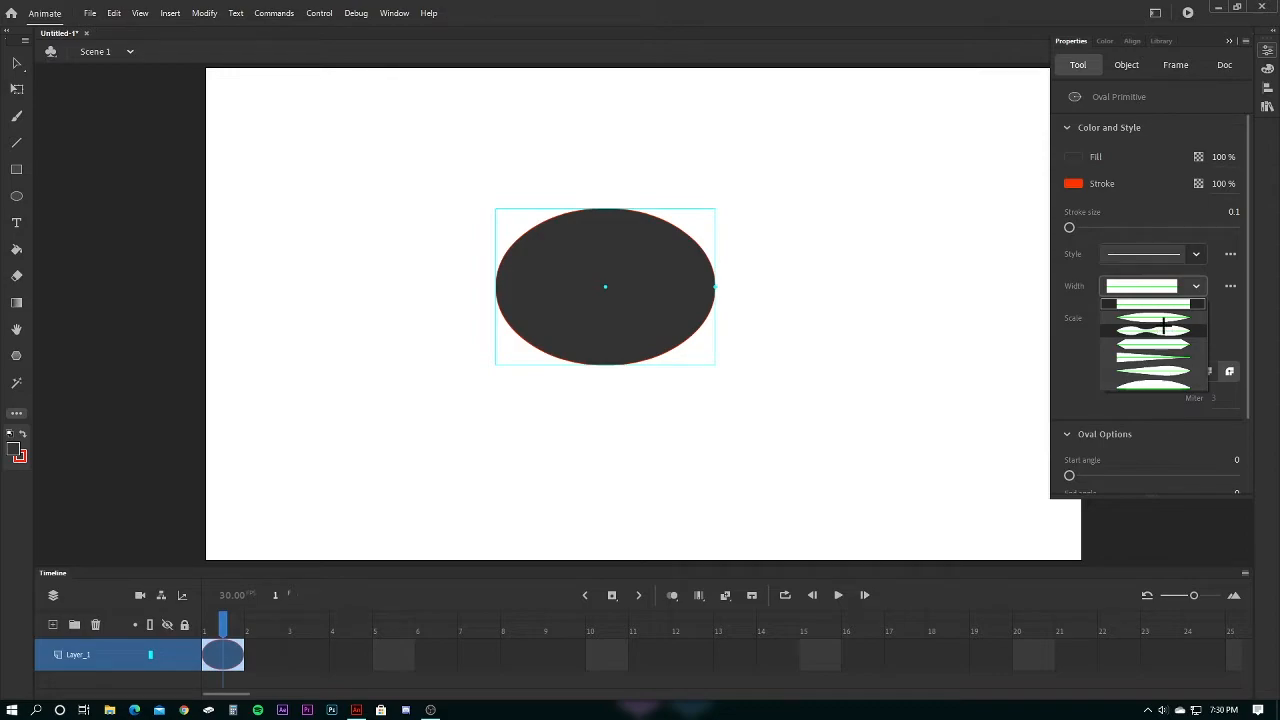
{"action": "left_click", "coordinate": [1163, 328]}
Draw a dark circle on the lower right of the stage, and undo both the circle and the oval
{"action": "left_click_drag", "start_coordinate": [784, 512], "coordinate": [979, 315]}
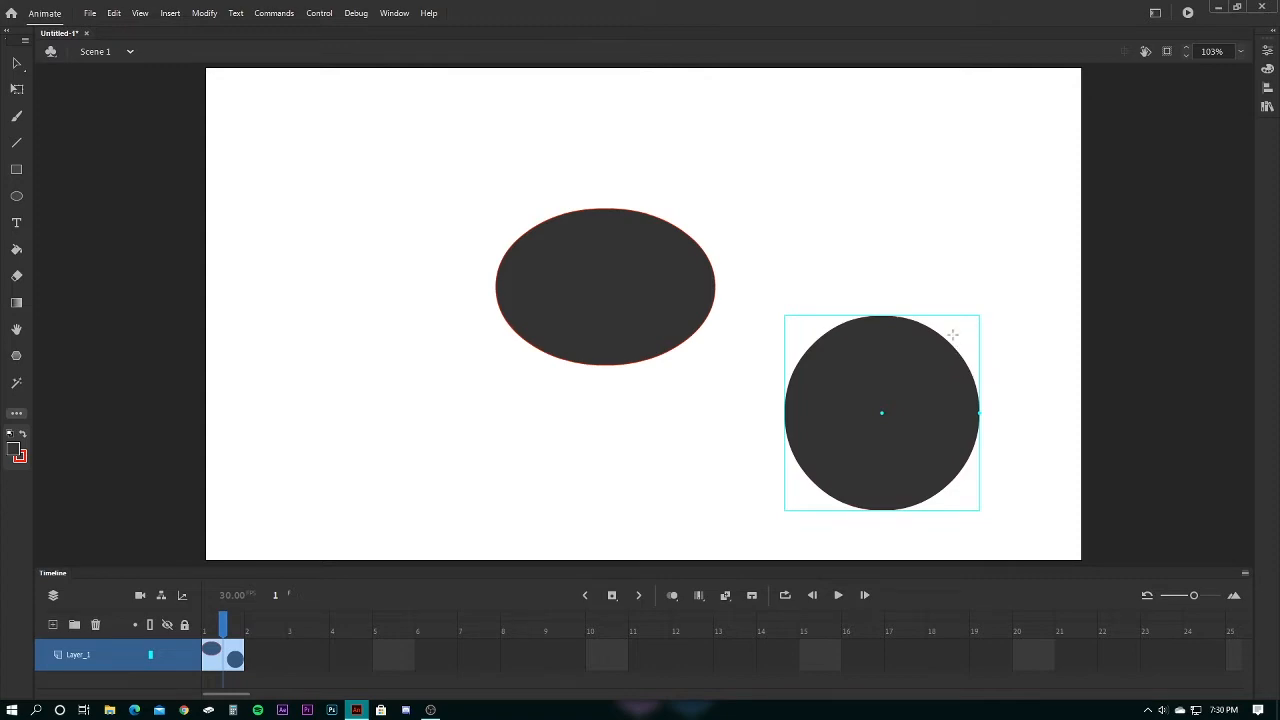
{"action": "key", "text": "ctrl+z"}
{"action": "key", "text": "ctrl+z"}
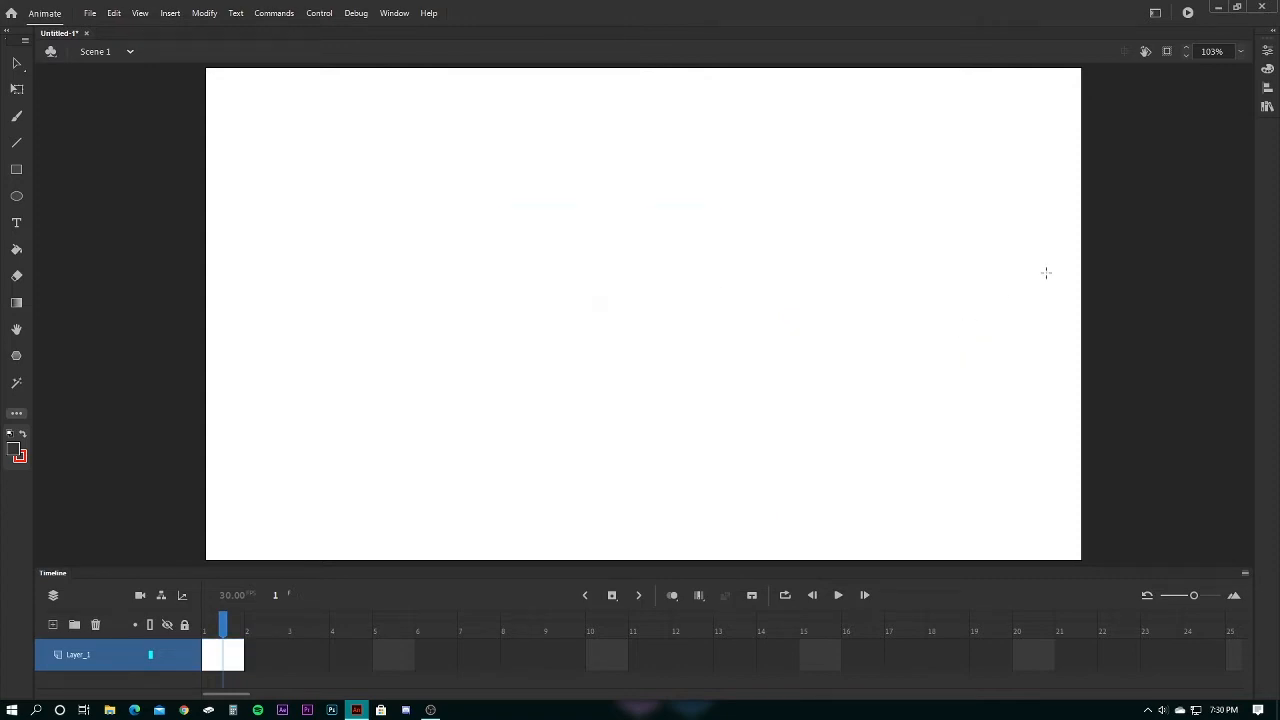
Increase the Oval Primitive stroke size and draw a thick-stroked oval about 218 by 160 right of the stage's centre
{"action": "left_click", "coordinate": [1266, 52]}
{"action": "left_click_drag", "start_coordinate": [1069, 227], "coordinate": [1094, 227]}
{"action": "mouse_move", "coordinate": [508, 219]}
{"action": "left_mouse_down"}
{"action": "mouse_move", "coordinate": [557, 280]}
{"action": "mouse_move", "coordinate": [600, 298]}
{"action": "mouse_move", "coordinate": [706, 386]}
{"action": "mouse_move", "coordinate": [743, 449]}
{"action": "mouse_move", "coordinate": [829, 486]}
{"action": "mouse_move", "coordinate": [910, 354]}
{"action": "mouse_move", "coordinate": [519, 458]}
{"action": "mouse_move", "coordinate": [329, 446]}
{"action": "mouse_move", "coordinate": [312, 462]}
{"action": "left_mouse_up"}
{"action": "key", "text": "ctrl+z"}
{"action": "left_click_drag", "start_coordinate": [705, 234], "coordinate": [863, 365]}
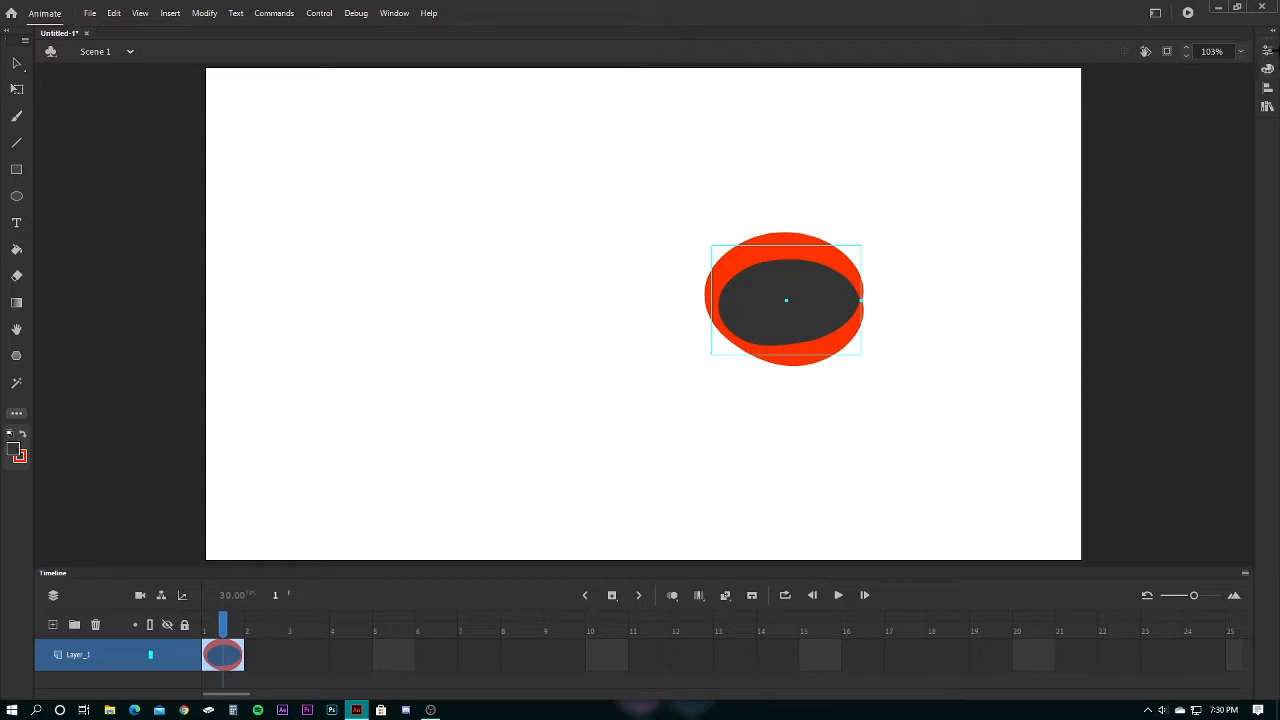
Set the oval's stroke size to 1 with the uniform width profile, and delete the oval
{"action": "left_click", "coordinate": [1267, 50]}
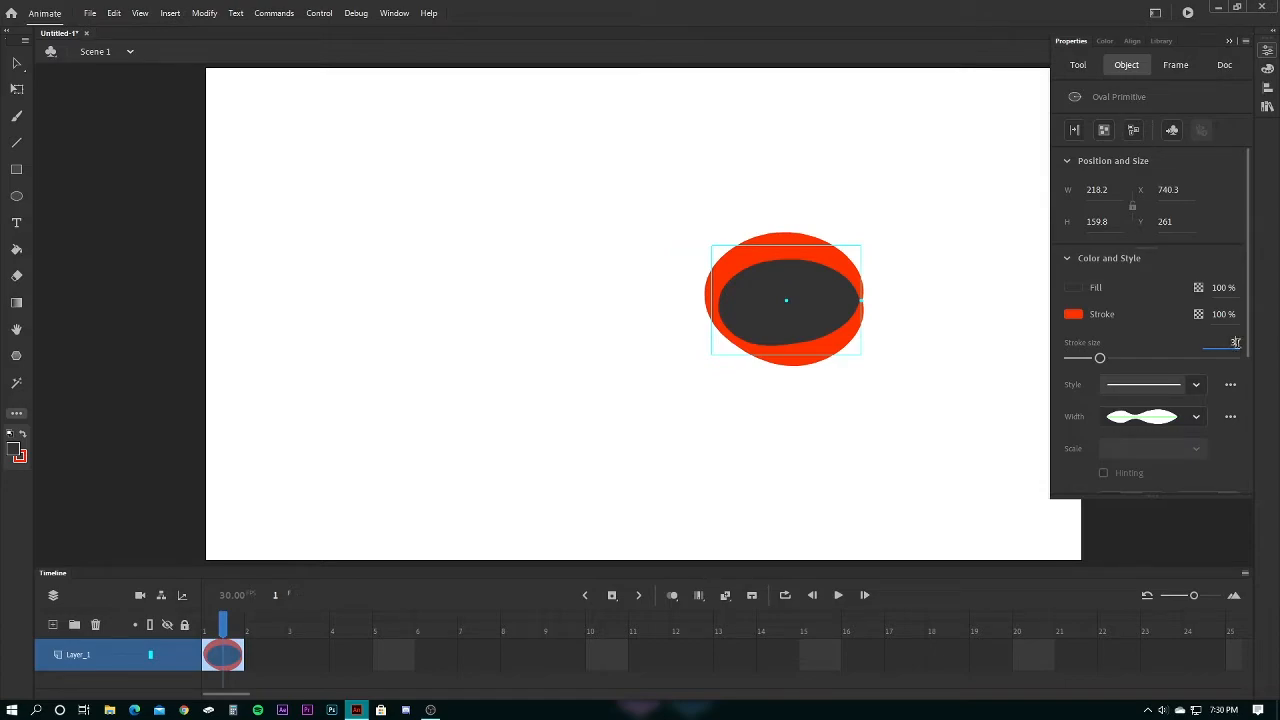
{"action": "type", "text": "1"}
{"action": "key", "text": "Return"}
{"action": "left_click", "coordinate": [1165, 416]}
{"action": "left_click", "coordinate": [1170, 433]}
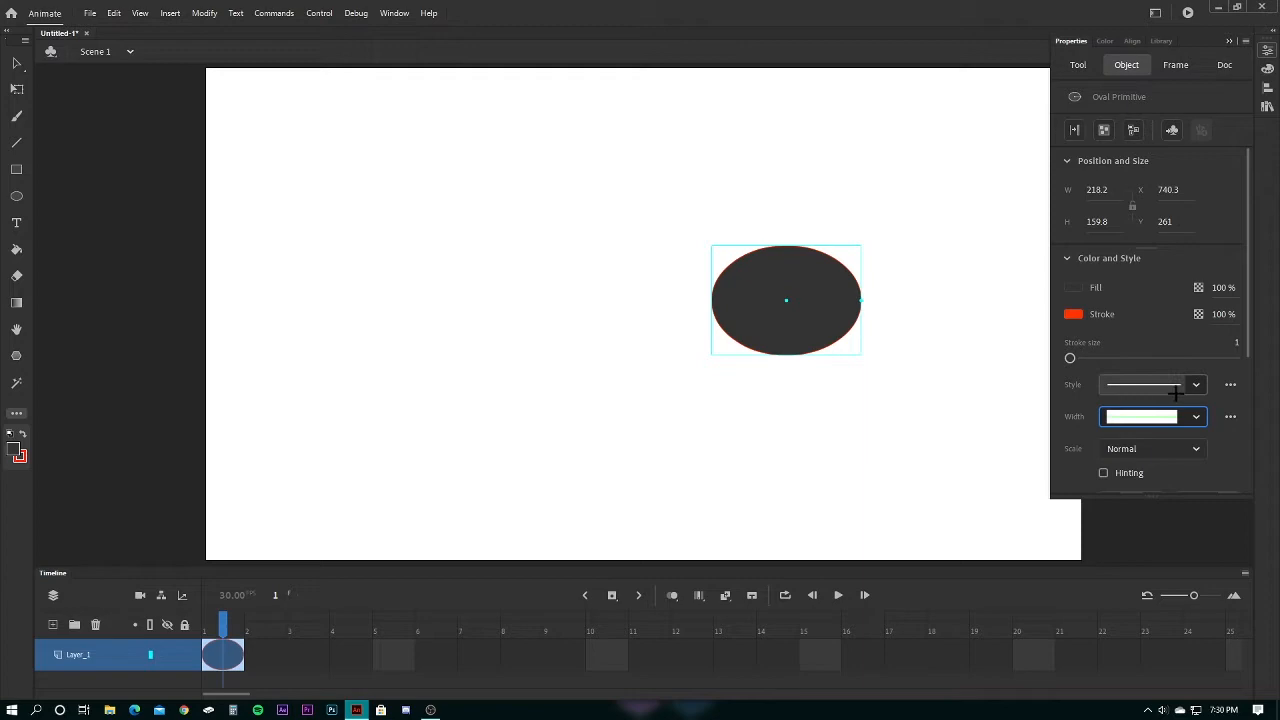
{"action": "left_click", "coordinate": [877, 414]}
{"action": "key", "text": "Delete"}
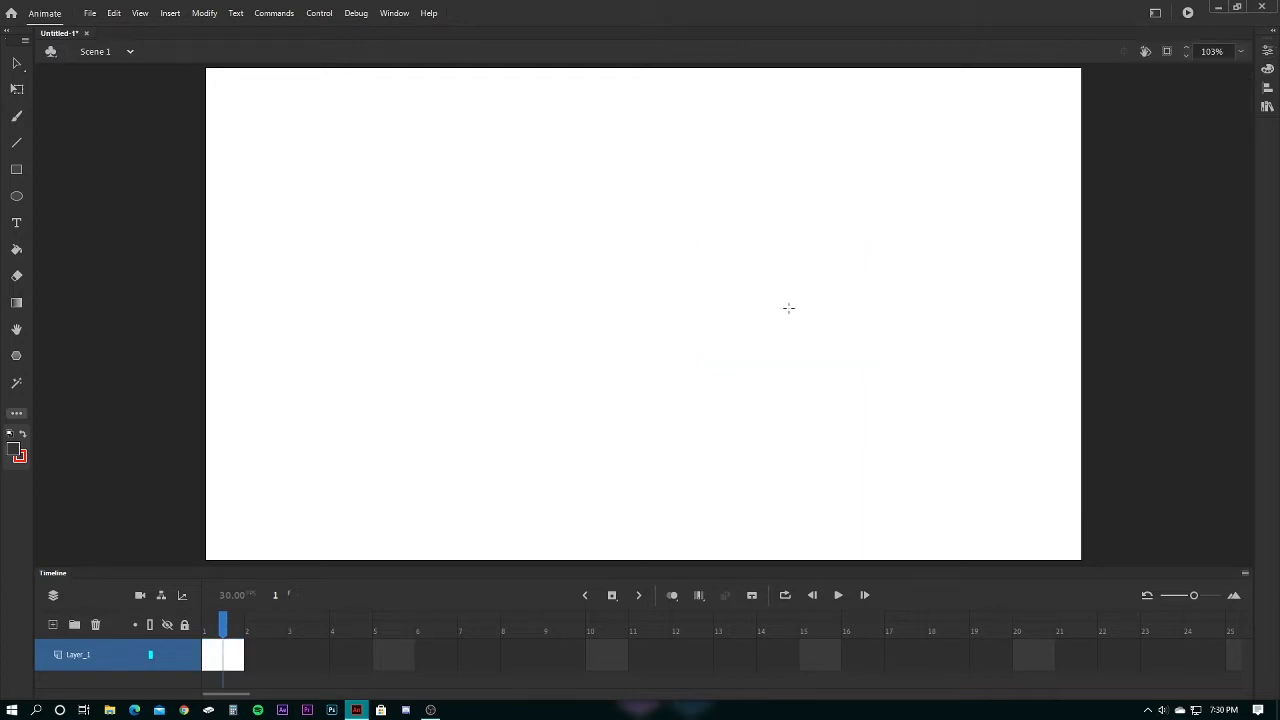
Draw a winding dark stroke across the middle of the stage with the Fluid Brush tool and open the tool's properties
{"action": "left_click", "coordinate": [16, 411]}
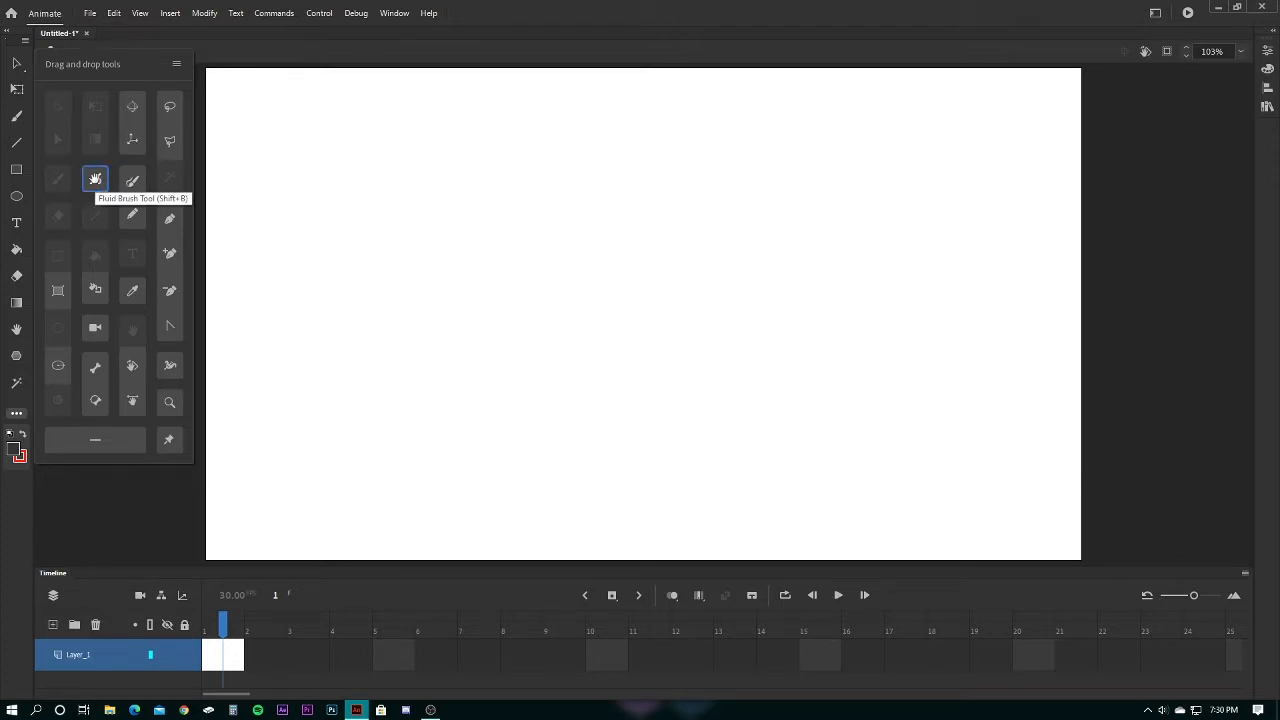
{"action": "left_click", "coordinate": [95, 179]}
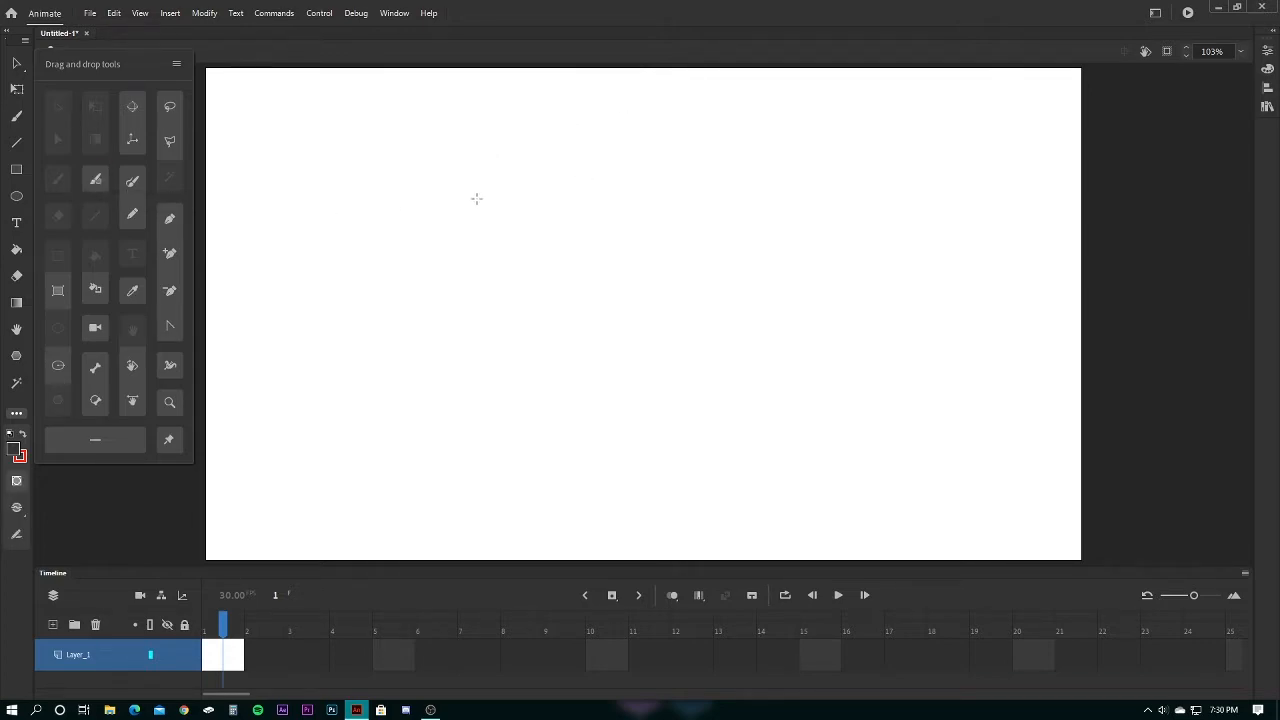
{"action": "mouse_move", "coordinate": [472, 184]}
{"action": "left_mouse_down"}
{"action": "mouse_move", "coordinate": [437, 217]}
{"action": "mouse_move", "coordinate": [440, 250]}
{"action": "mouse_move", "coordinate": [538, 298]}
{"action": "mouse_move", "coordinate": [546, 374]}
{"action": "mouse_move", "coordinate": [684, 327]}
{"action": "mouse_move", "coordinate": [742, 267]}
{"action": "mouse_move", "coordinate": [839, 272]}
{"action": "mouse_move", "coordinate": [829, 380]}
{"action": "left_mouse_up"}
{"action": "left_click", "coordinate": [1266, 52]}
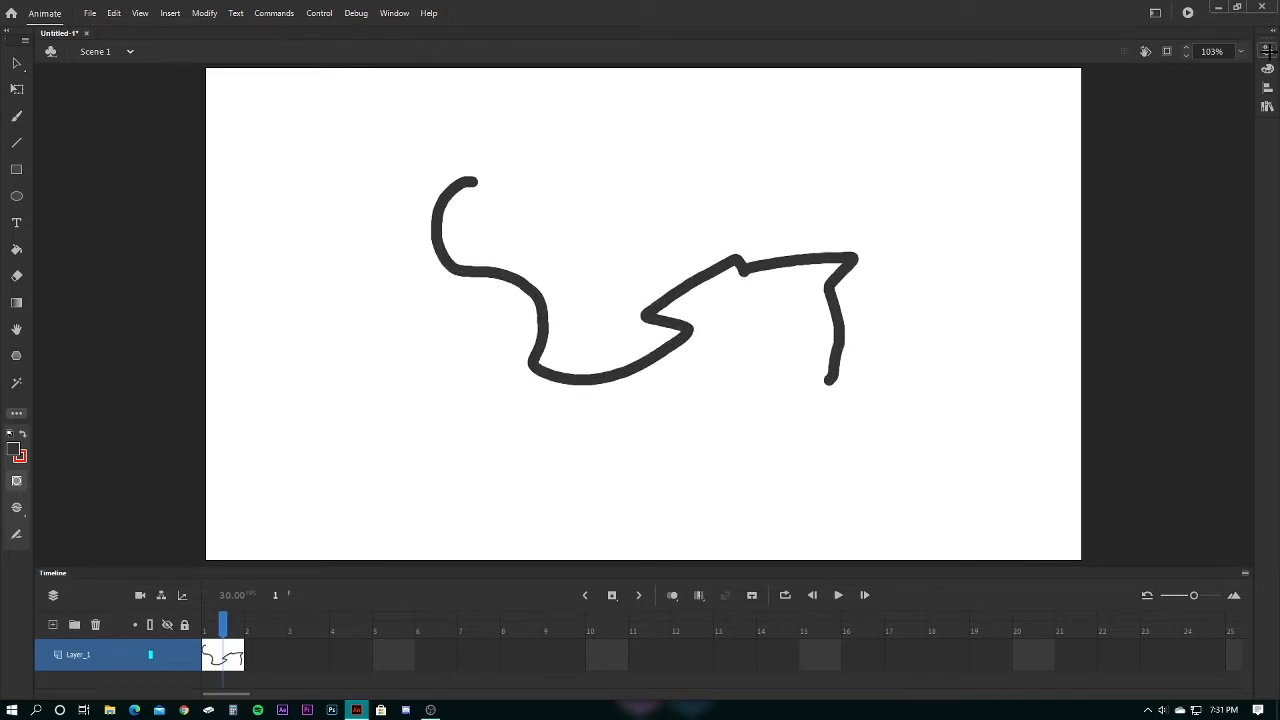
Set the Fluid Brush size to 38 and roundness to 20, draw a test stroke, and undo all strokes on the stage
{"action": "scroll", "coordinate": [1143, 300], "scroll_direction": "down", "scroll_amount": 2}
{"action": "scroll", "coordinate": [1151, 300], "scroll_direction": "up", "scroll_amount": 2}
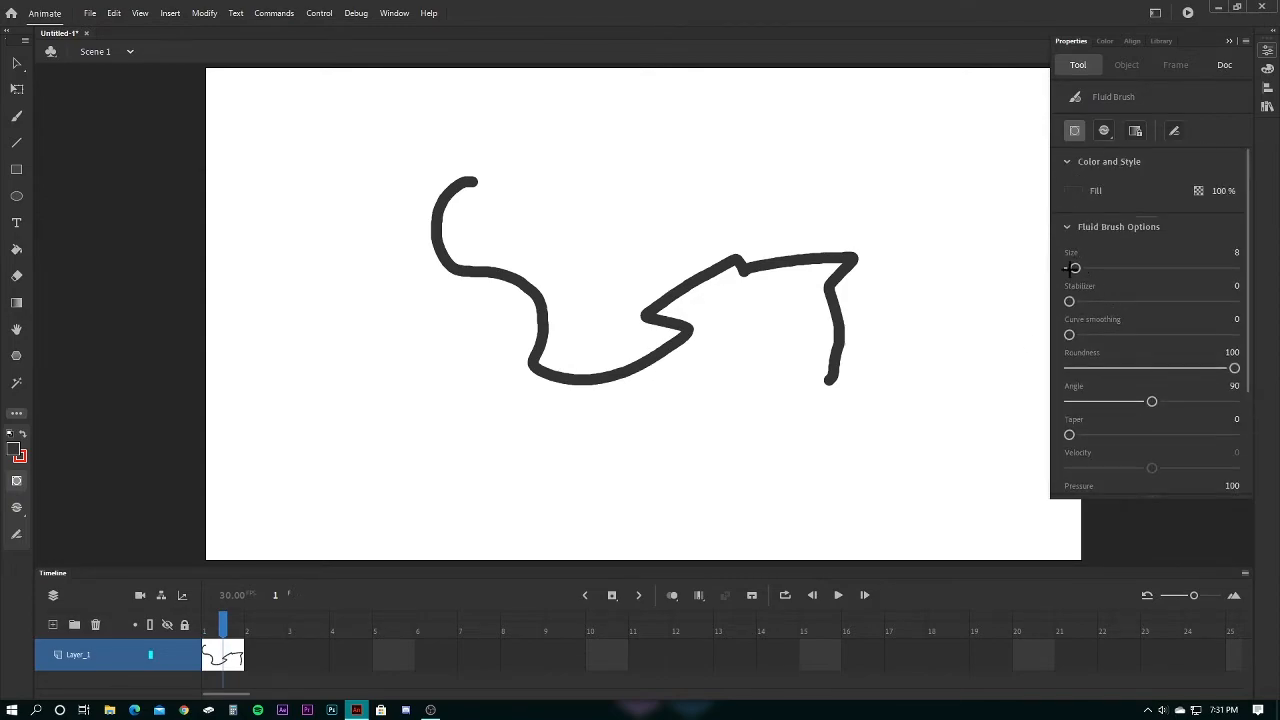
{"action": "left_click_drag", "start_coordinate": [1074, 268], "coordinate": [1100, 268]}
{"action": "left_click_drag", "start_coordinate": [1234, 368], "coordinate": [1095, 368]}
{"action": "mouse_move", "coordinate": [787, 487]}
{"action": "left_mouse_down"}
{"action": "mouse_move", "coordinate": [875, 472]}
{"action": "mouse_move", "coordinate": [903, 297]}
{"action": "mouse_move", "coordinate": [942, 285]}
{"action": "mouse_move", "coordinate": [989, 362]}
{"action": "mouse_move", "coordinate": [964, 431]}
{"action": "mouse_move", "coordinate": [1043, 431]}
{"action": "mouse_move", "coordinate": [1032, 317]}
{"action": "mouse_move", "coordinate": [959, 225]}
{"action": "mouse_move", "coordinate": [856, 188]}
{"action": "mouse_move", "coordinate": [730, 205]}
{"action": "left_mouse_up"}
{"action": "key", "text": "ctrl+z"}
{"action": "key", "text": "ctrl+z"}
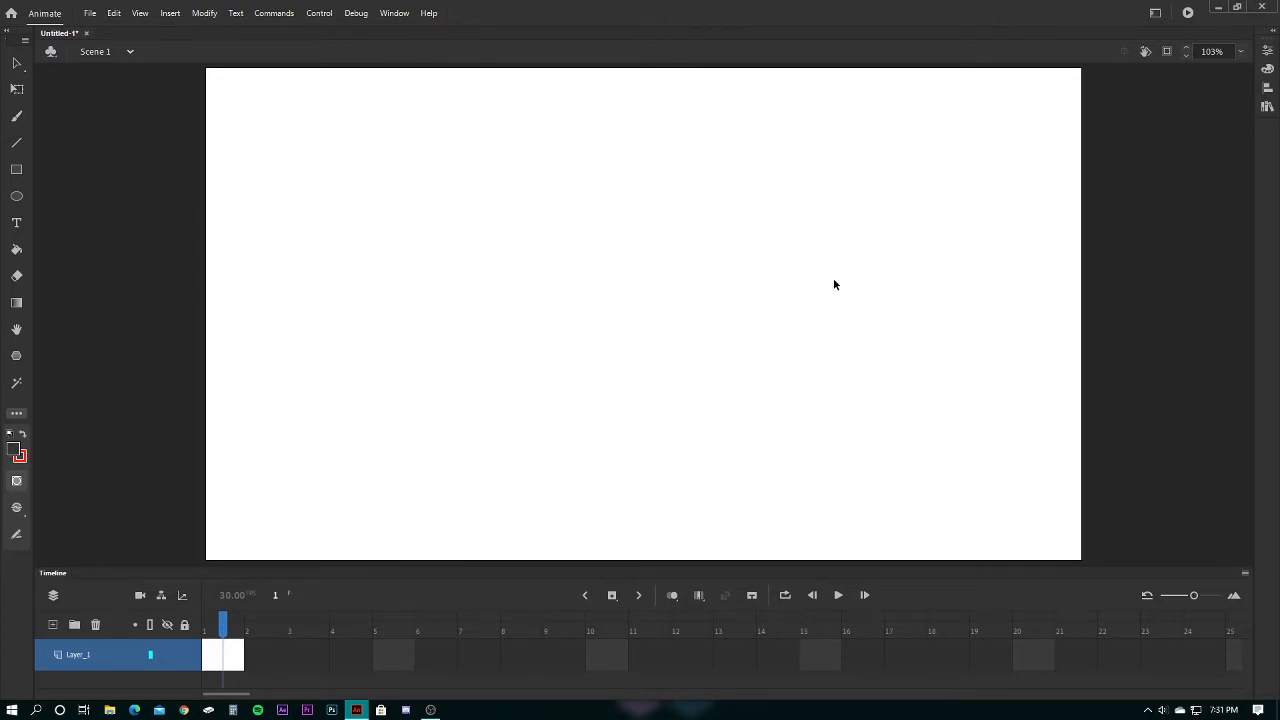
Set the Fluid Brush angle to 169, and draw and undo a test stroke across the stage
{"action": "left_click", "coordinate": [1267, 50]}
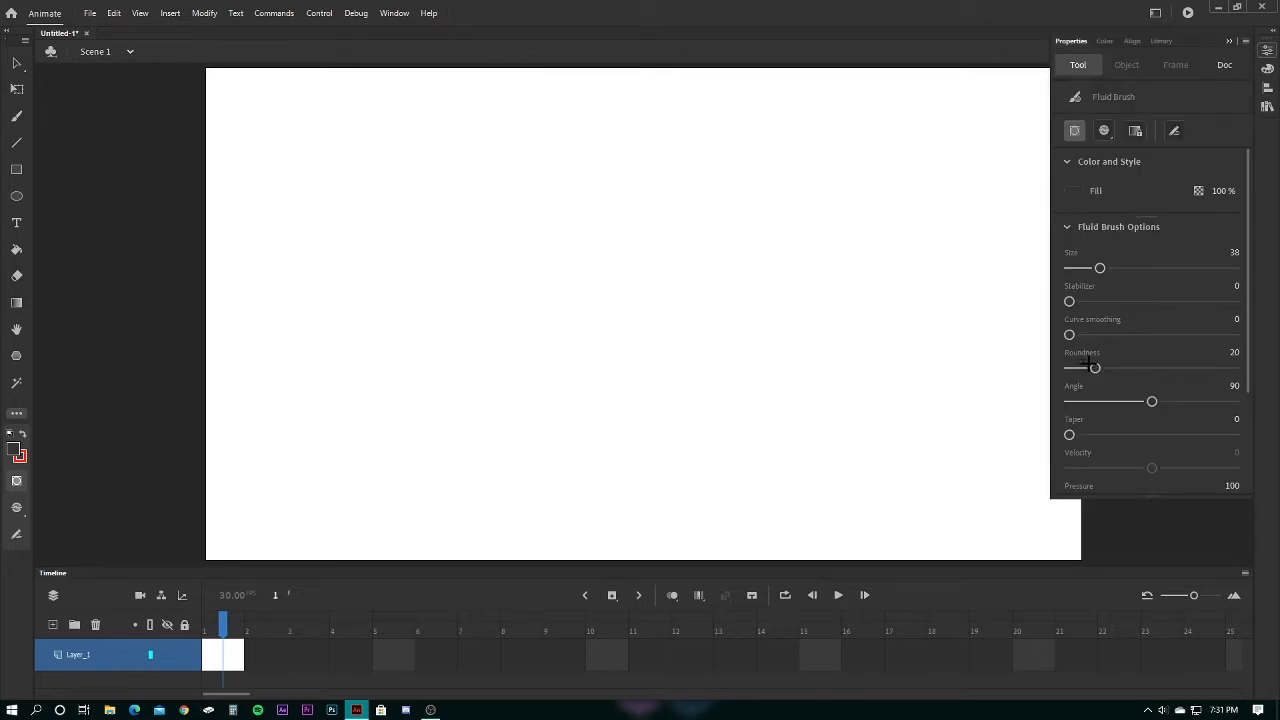
{"action": "left_click_drag", "start_coordinate": [1150, 400], "coordinate": [1225, 400]}
{"action": "mouse_move", "coordinate": [516, 305]}
{"action": "left_mouse_down"}
{"action": "mouse_move", "coordinate": [578, 301]}
{"action": "mouse_move", "coordinate": [666, 368]}
{"action": "mouse_move", "coordinate": [734, 372]}
{"action": "mouse_move", "coordinate": [753, 306]}
{"action": "mouse_move", "coordinate": [734, 265]}
{"action": "mouse_move", "coordinate": [648, 238]}
{"action": "mouse_move", "coordinate": [529, 233]}
{"action": "mouse_move", "coordinate": [472, 246]}
{"action": "mouse_move", "coordinate": [431, 291]}
{"action": "mouse_move", "coordinate": [414, 353]}
{"action": "mouse_move", "coordinate": [428, 401]}
{"action": "mouse_move", "coordinate": [534, 444]}
{"action": "mouse_move", "coordinate": [651, 451]}
{"action": "mouse_move", "coordinate": [772, 417]}
{"action": "mouse_move", "coordinate": [869, 332]}
{"action": "mouse_move", "coordinate": [893, 274]}
{"action": "mouse_move", "coordinate": [840, 233]}
{"action": "left_mouse_up"}
{"action": "key", "text": "ctrl+z"}
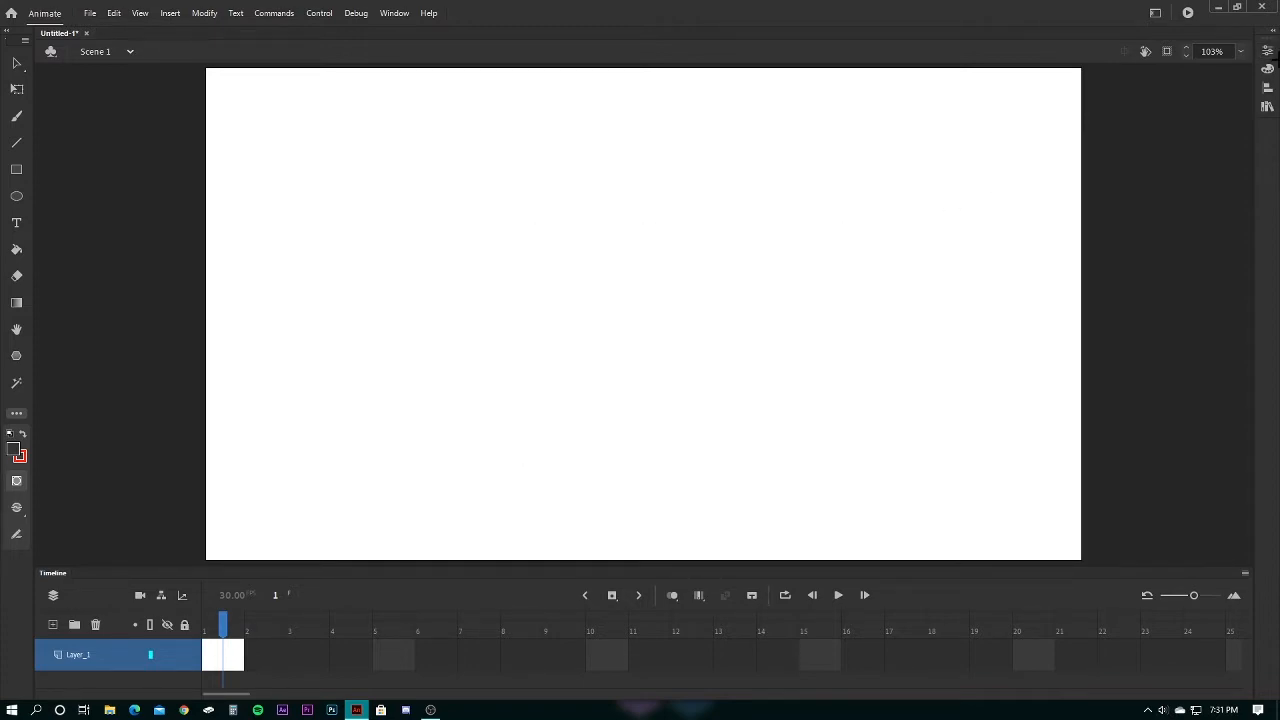
Set the Fluid Brush roundness to 99, and draw and undo a test stroke right of the stage's centre
{"action": "left_click", "coordinate": [1268, 51]}
{"action": "left_click_drag", "start_coordinate": [1082, 365], "coordinate": [1245, 350]}
{"action": "mouse_move", "coordinate": [655, 312]}
{"action": "left_mouse_down"}
{"action": "mouse_move", "coordinate": [673, 380]}
{"action": "mouse_move", "coordinate": [803, 395]}
{"action": "mouse_move", "coordinate": [484, 478]}
{"action": "mouse_move", "coordinate": [436, 294]}
{"action": "mouse_move", "coordinate": [632, 207]}
{"action": "mouse_move", "coordinate": [797, 246]}
{"action": "mouse_move", "coordinate": [850, 280]}
{"action": "left_mouse_up"}
{"action": "key", "text": "ctrl+z"}
Adjust the Fluid Brush stabilizer, and draw and undo a short test stroke near the stage's centre
{"action": "left_click", "coordinate": [1268, 51]}
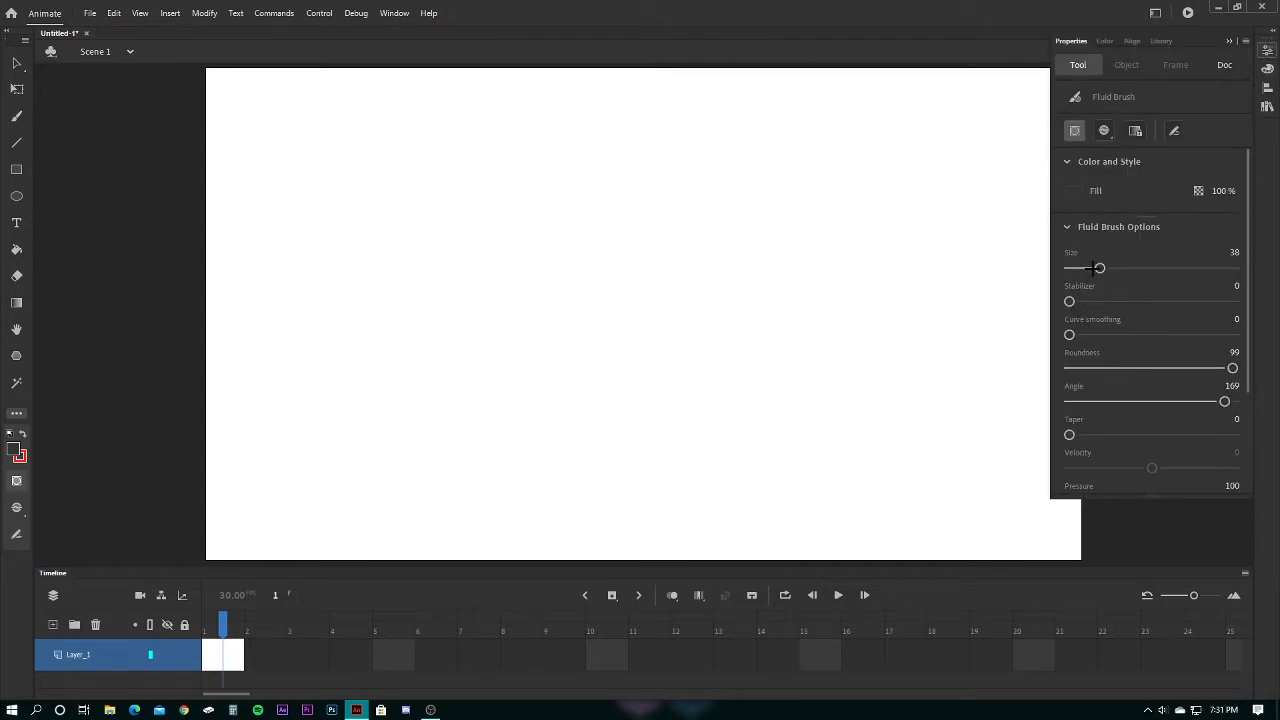
{"action": "mouse_move", "coordinate": [1094, 268]}
{"action": "left_mouse_down"}
{"action": "mouse_move", "coordinate": [1071, 286]}
{"action": "mouse_move", "coordinate": [1101, 301]}
{"action": "left_mouse_up"}
{"action": "mouse_move", "coordinate": [740, 274]}
{"action": "left_mouse_down"}
{"action": "mouse_move", "coordinate": [777, 316]}
{"action": "mouse_move", "coordinate": [727, 330]}
{"action": "left_mouse_up"}
{"action": "key", "text": "ctrl+z"}
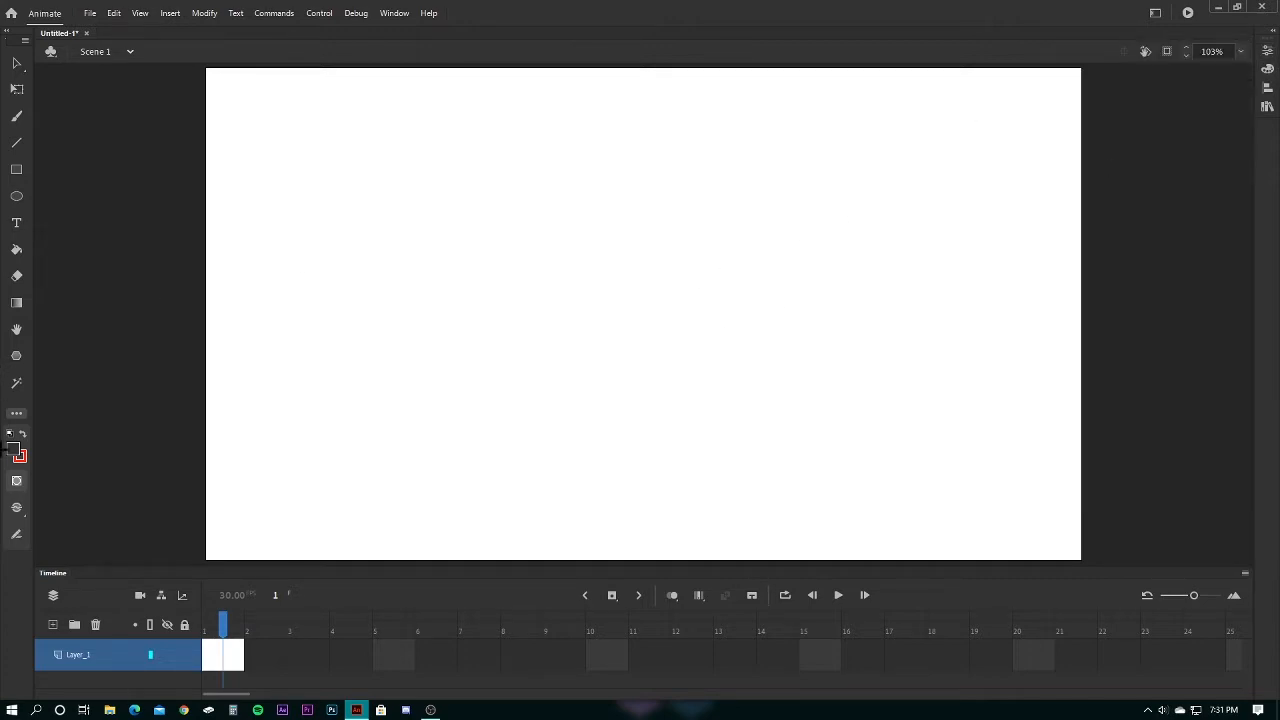
Draw a dark rectangle with a thin red outline, about 472 by 284, in the middle of the stage
{"action": "left_click", "coordinate": [16, 413]}
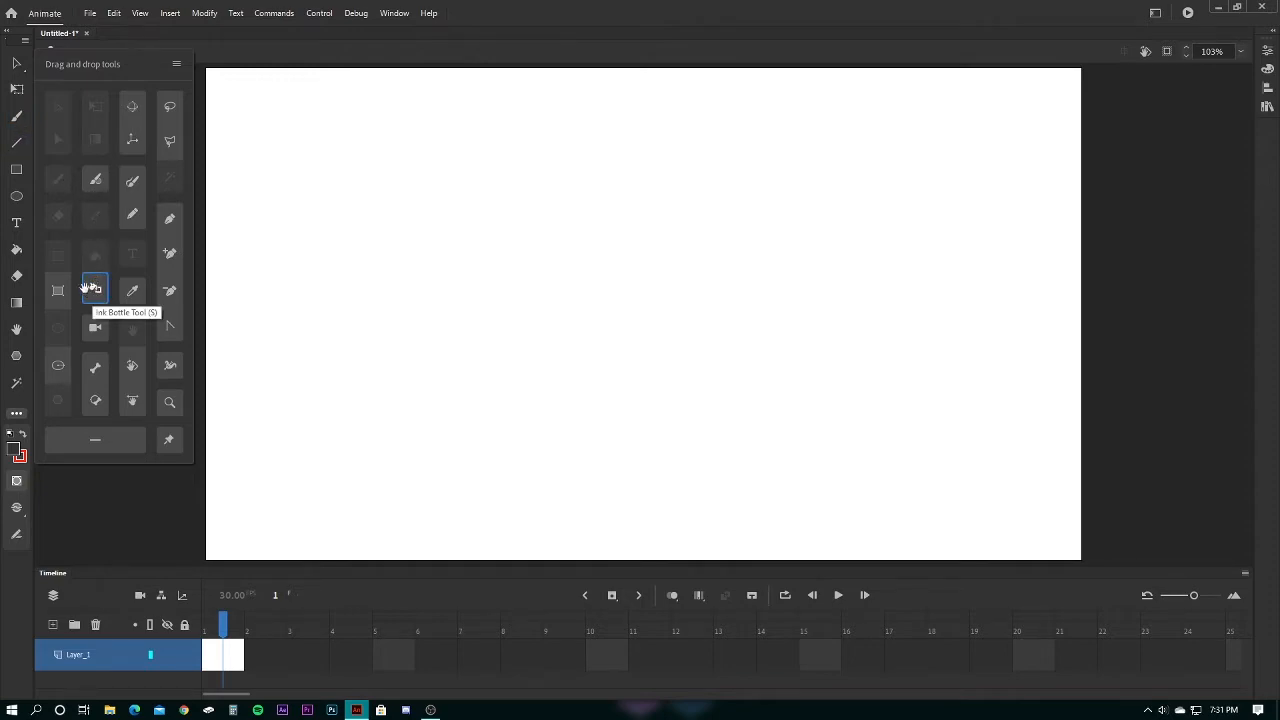
{"action": "left_click", "coordinate": [16, 169]}
{"action": "left_click_drag", "start_coordinate": [473, 220], "coordinate": [797, 414]}
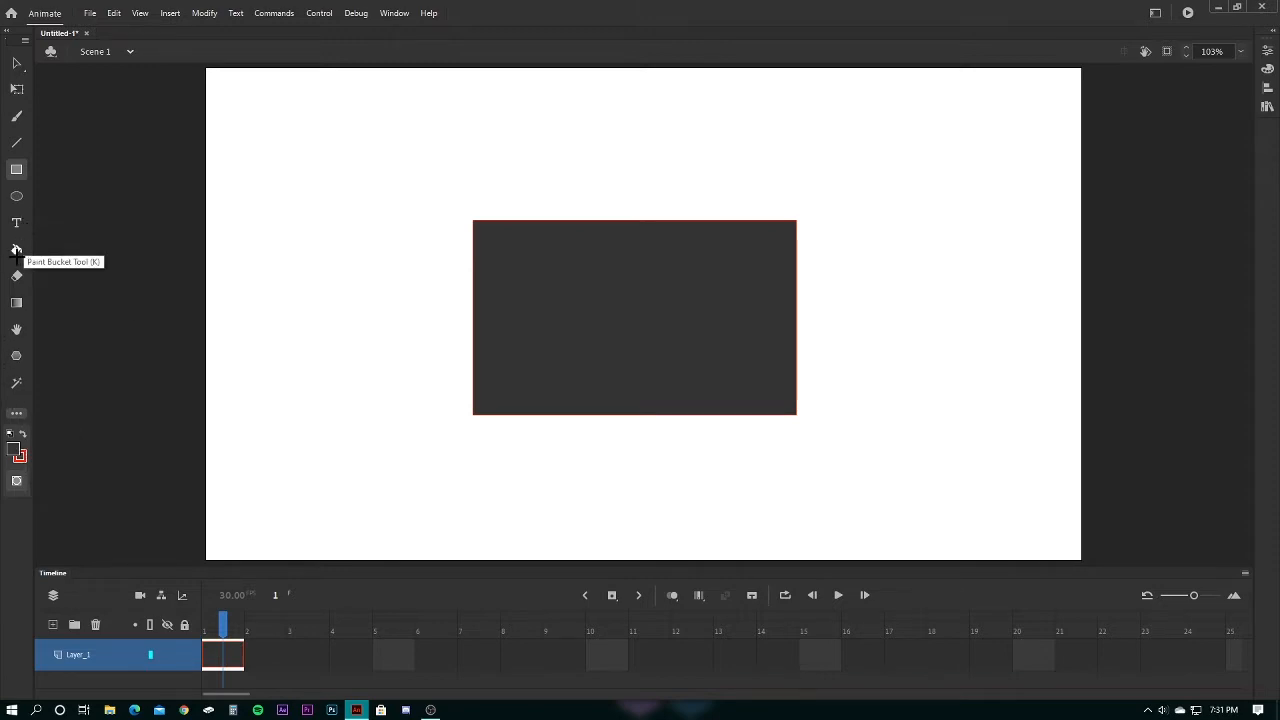
Select the central rectangle with the Ink Bottle tool and set the tool's stroke to size 17 in bright green
{"action": "left_click", "coordinate": [16, 412]}
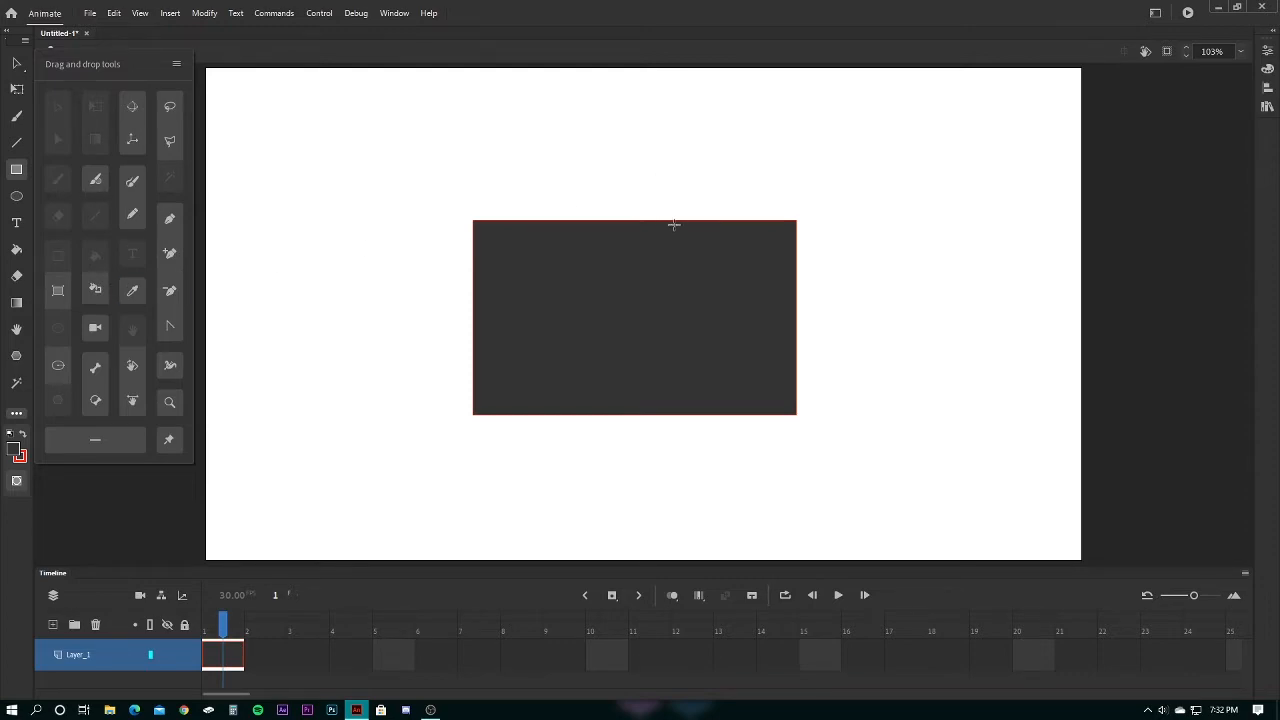
{"action": "left_click", "coordinate": [95, 289]}
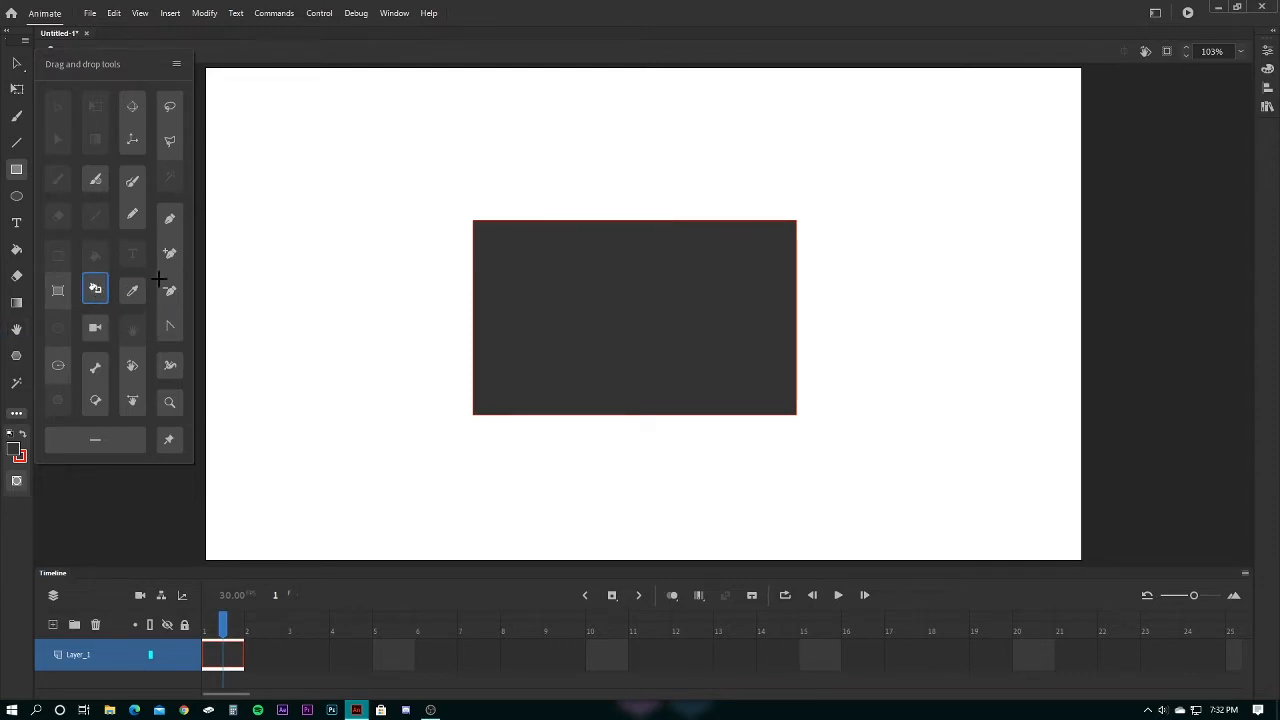
{"action": "right_click", "coordinate": [589, 221]}
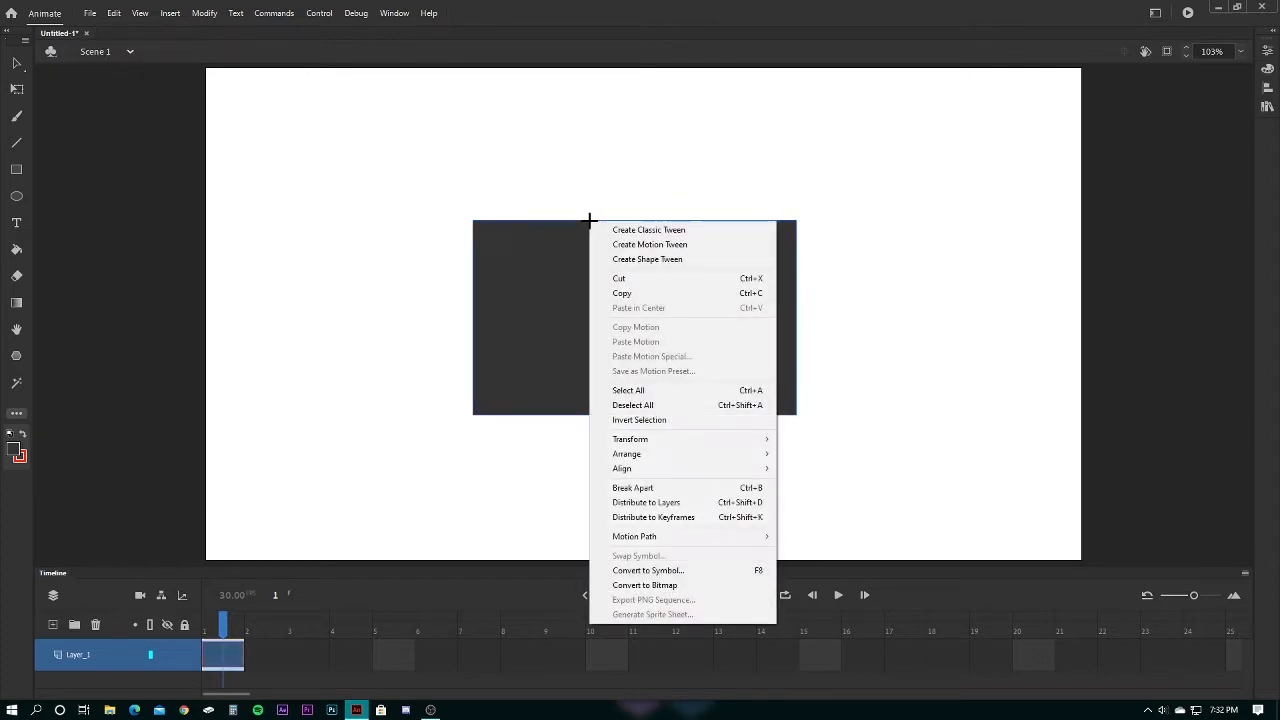
{"action": "left_click", "coordinate": [877, 232]}
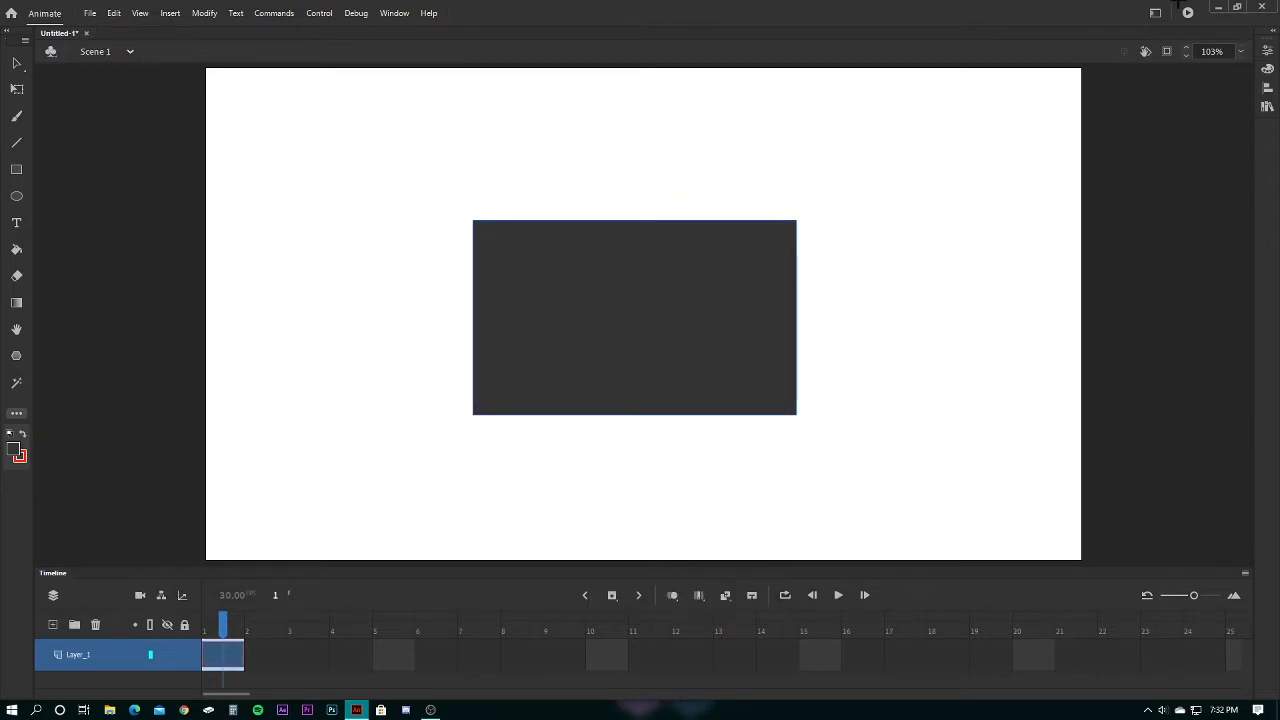
{"action": "left_click", "coordinate": [1267, 51]}
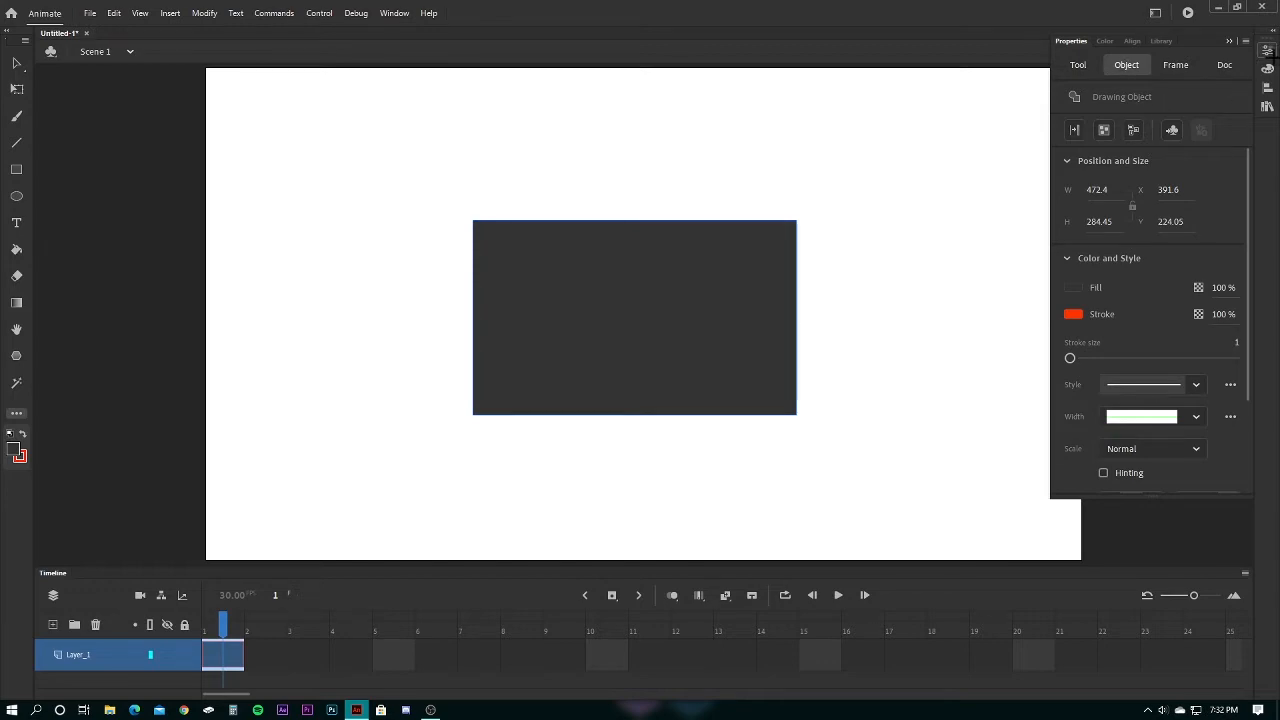
{"action": "left_click", "coordinate": [1078, 65]}
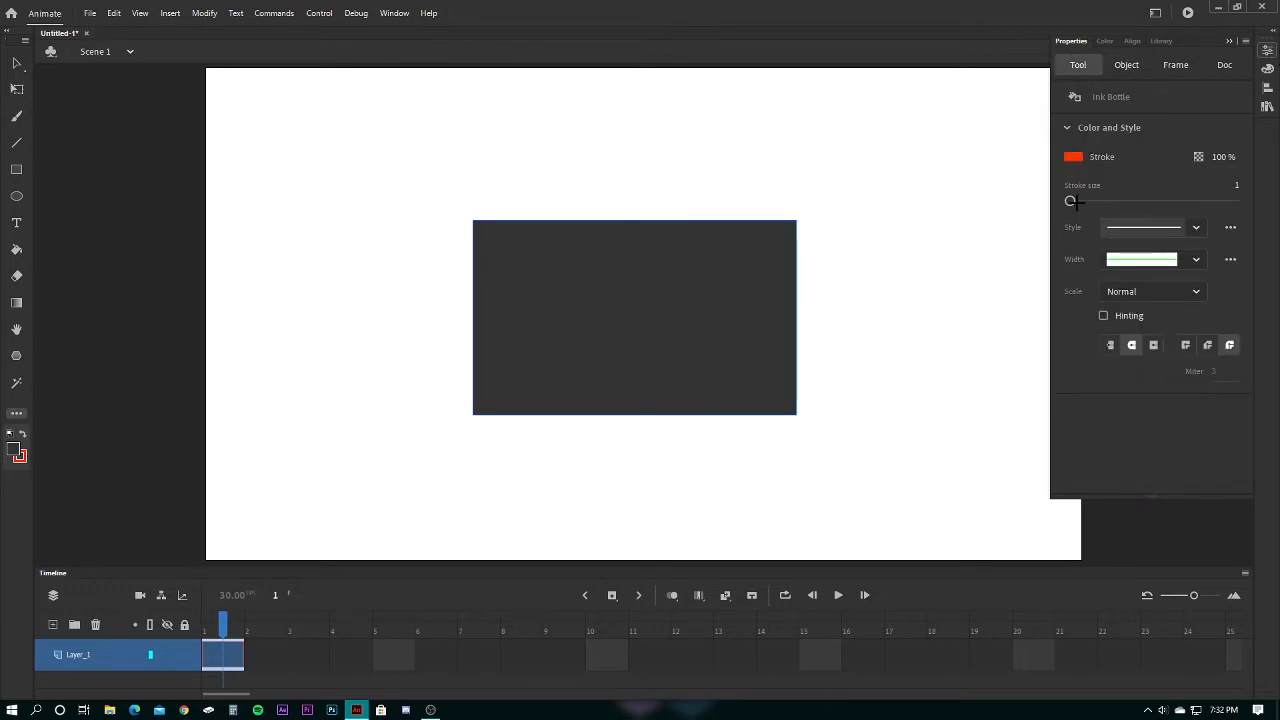
{"action": "left_click_drag", "start_coordinate": [1070, 201], "coordinate": [1088, 201]}
{"action": "left_click", "coordinate": [1074, 157]}
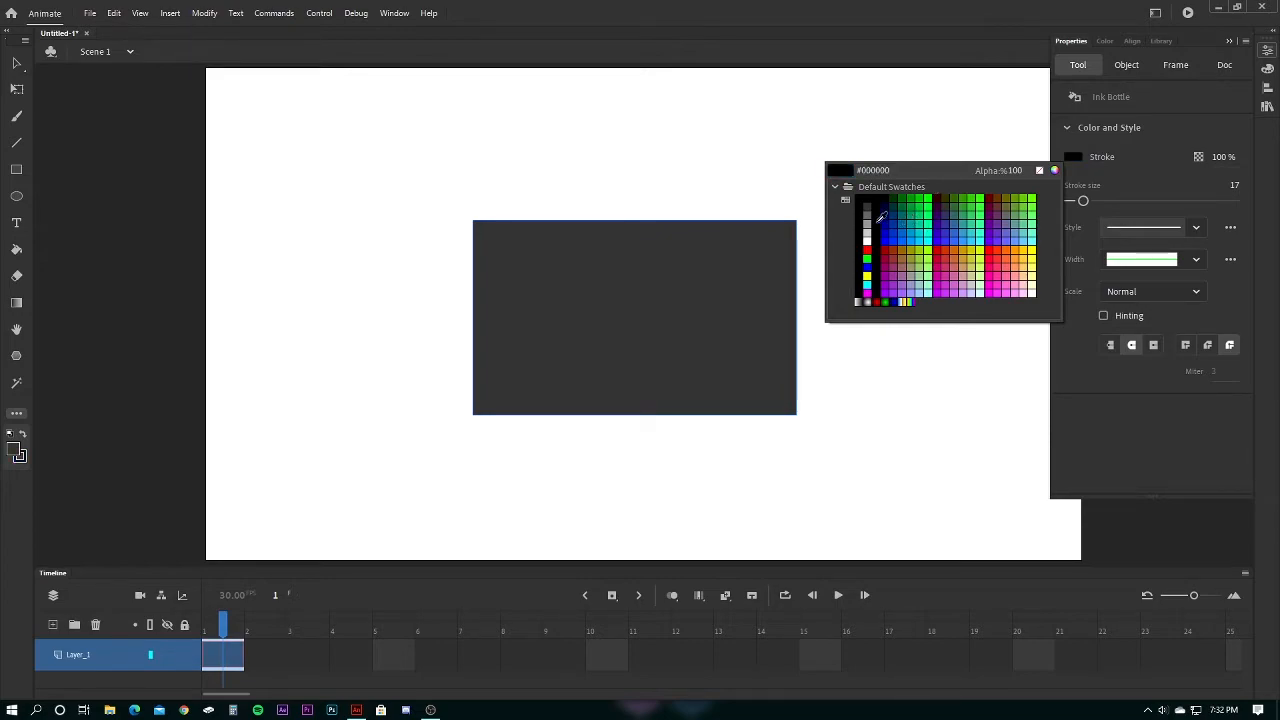
{"action": "left_click", "coordinate": [937, 200]}
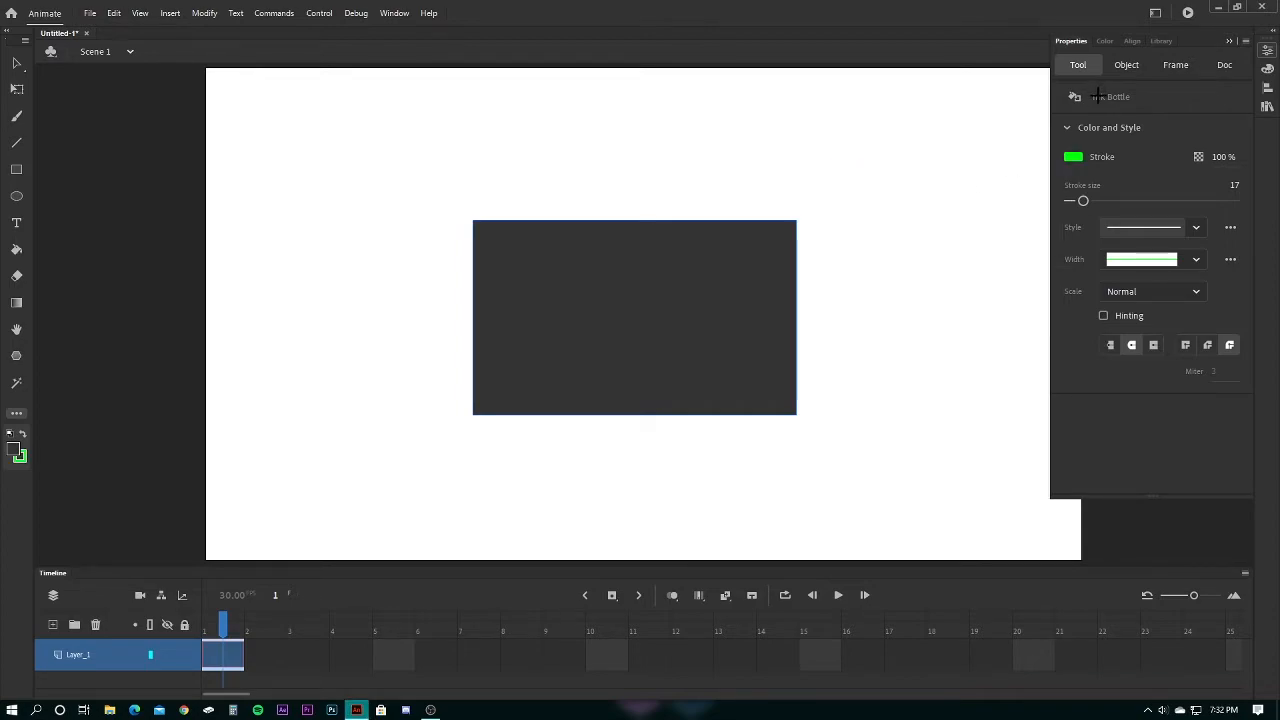
{"action": "left_click", "coordinate": [826, 128]}
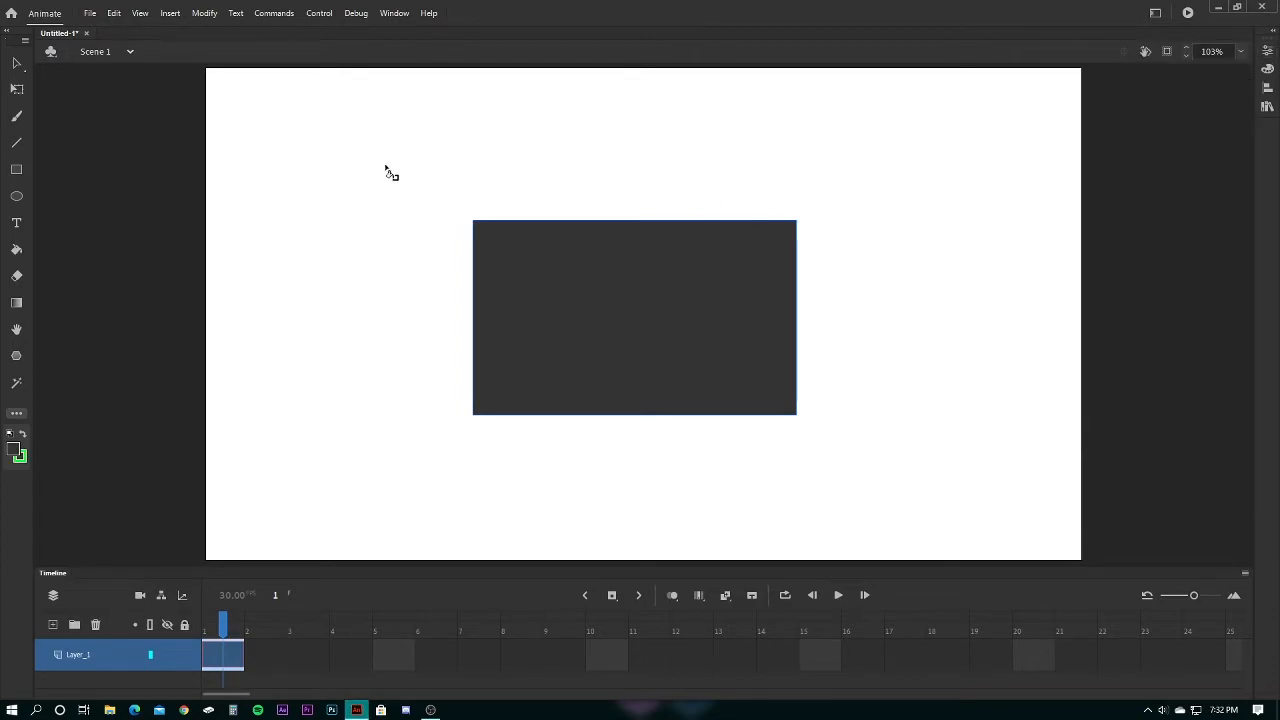
Draw a small dark rectangle with a thick green outline in the upper right of the stage, undoing the first attempt
{"action": "left_click", "coordinate": [20, 170]}
{"action": "left_click_drag", "start_coordinate": [760, 151], "coordinate": [917, 215]}
{"action": "left_click_drag", "start_coordinate": [897, 213], "coordinate": [522, 192]}
{"action": "key", "text": "ctrl+z"}
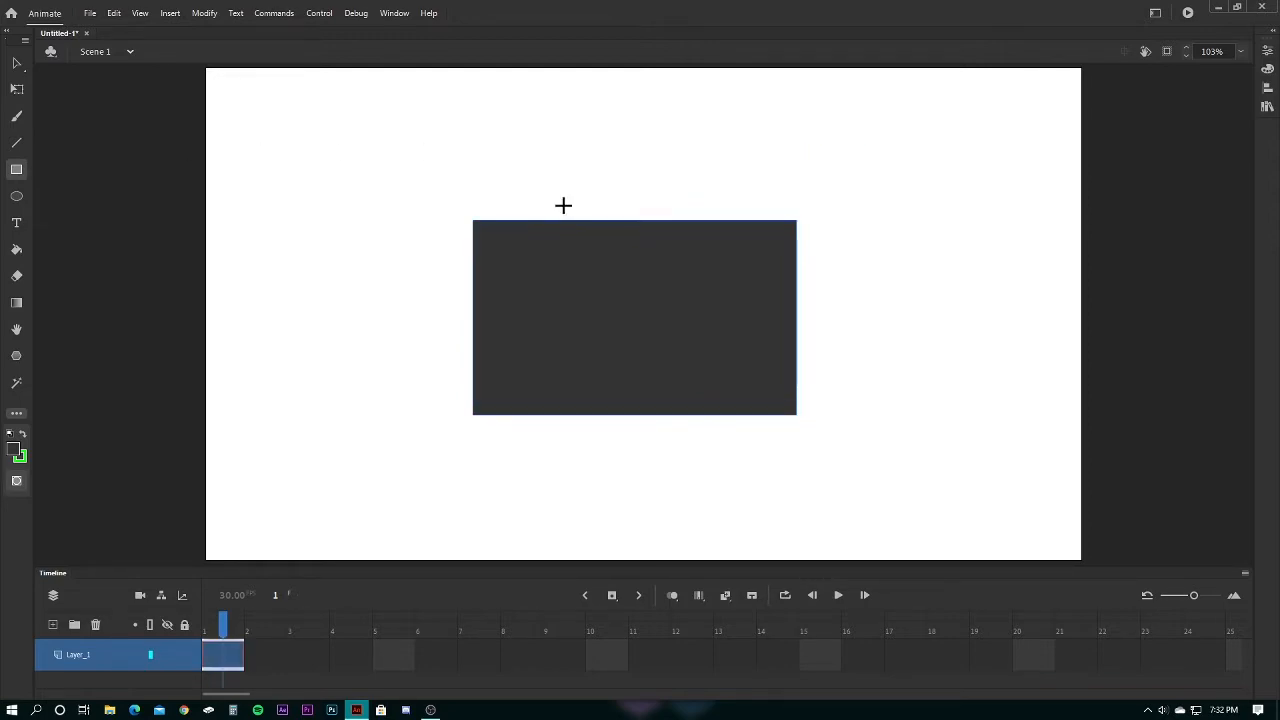
{"action": "mouse_move", "coordinate": [882, 148]}
{"action": "left_mouse_down"}
{"action": "mouse_move", "coordinate": [917, 197]}
{"action": "mouse_move", "coordinate": [1021, 249]}
{"action": "mouse_move", "coordinate": [977, 166]}
{"action": "mouse_move", "coordinate": [1023, 237]}
{"action": "left_mouse_up"}
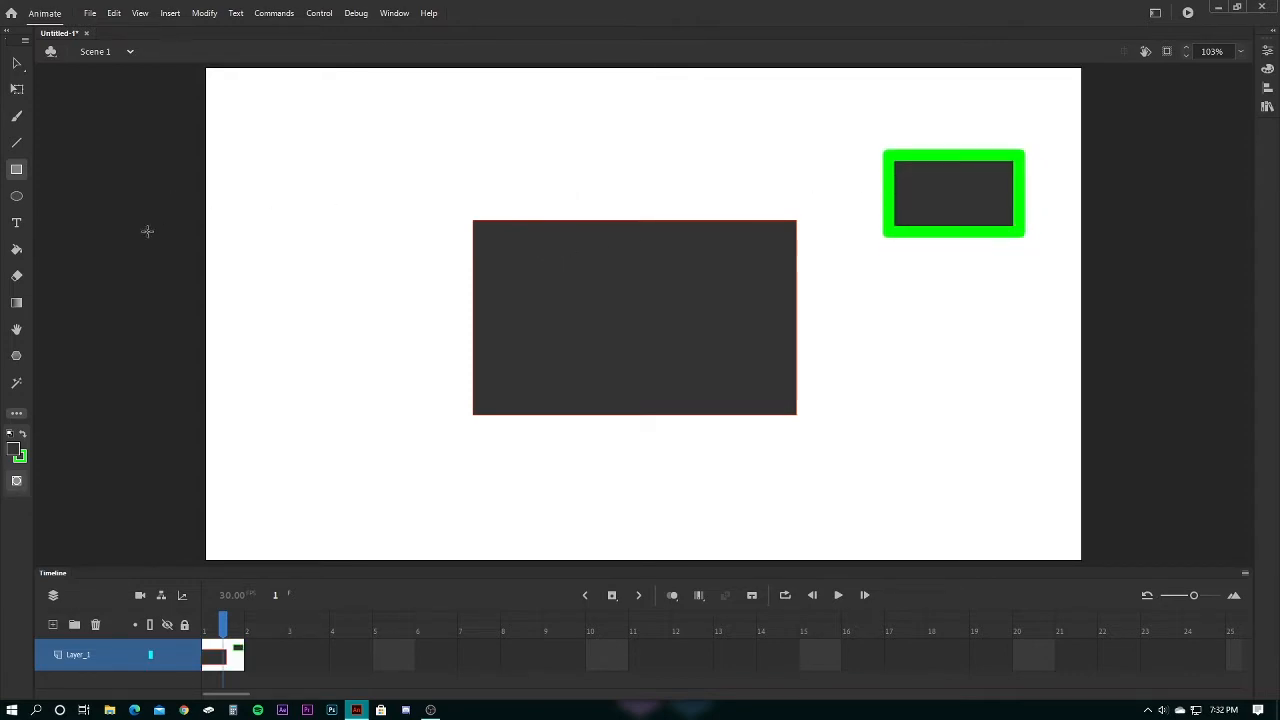
Select the small green-outlined rectangle with the Ink Bottle tool, set the tool's stroke to size 1 in black, and deselect the rectangle
{"action": "left_click", "coordinate": [16, 413]}
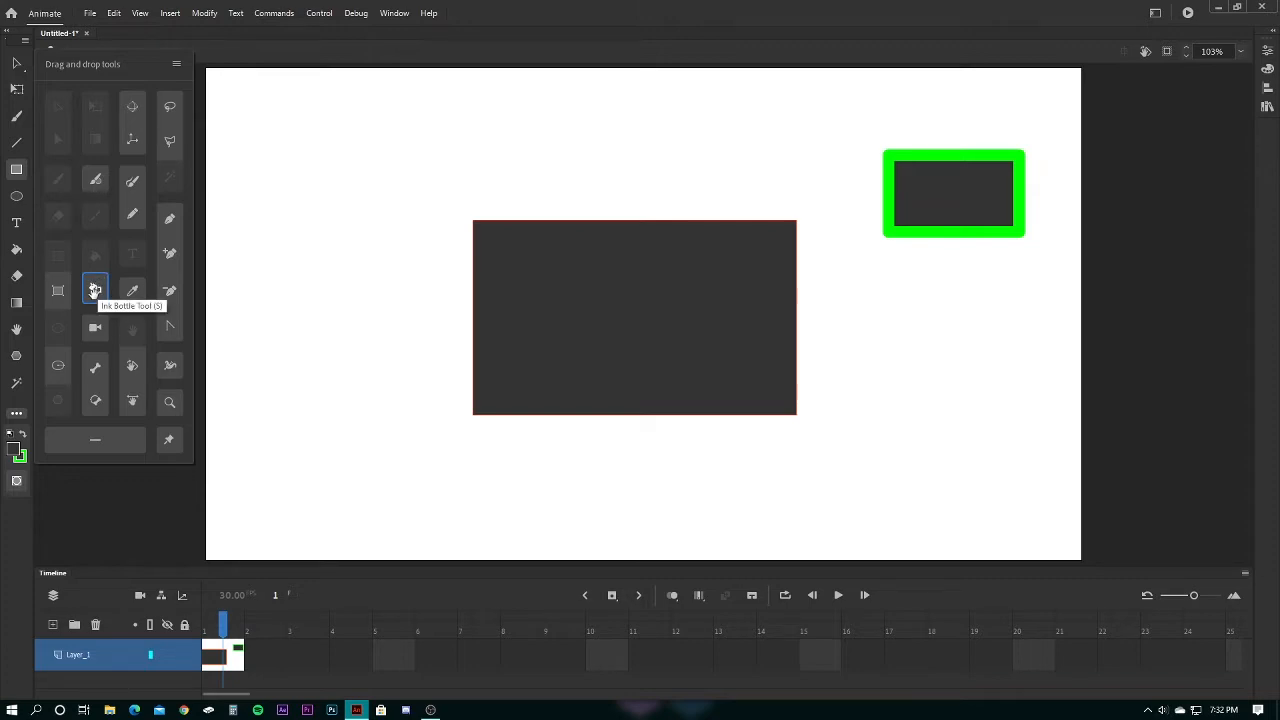
{"action": "left_click", "coordinate": [94, 290]}
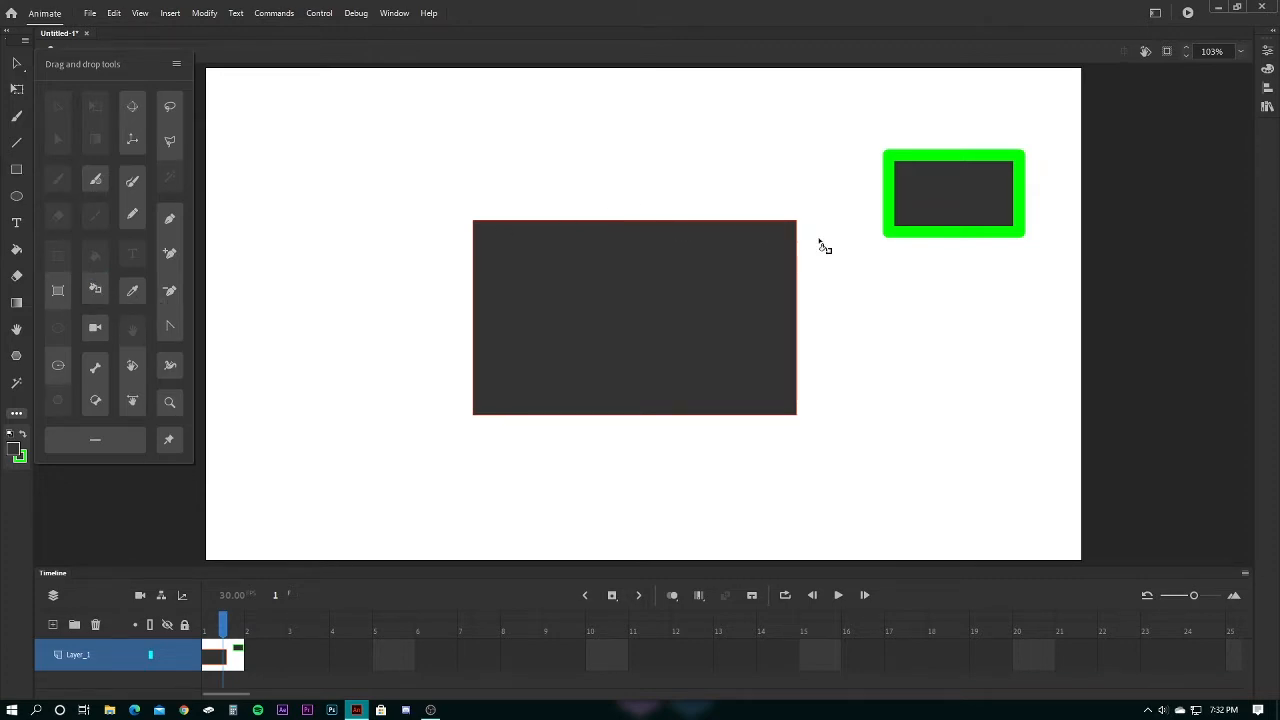
{"action": "left_click", "coordinate": [944, 208]}
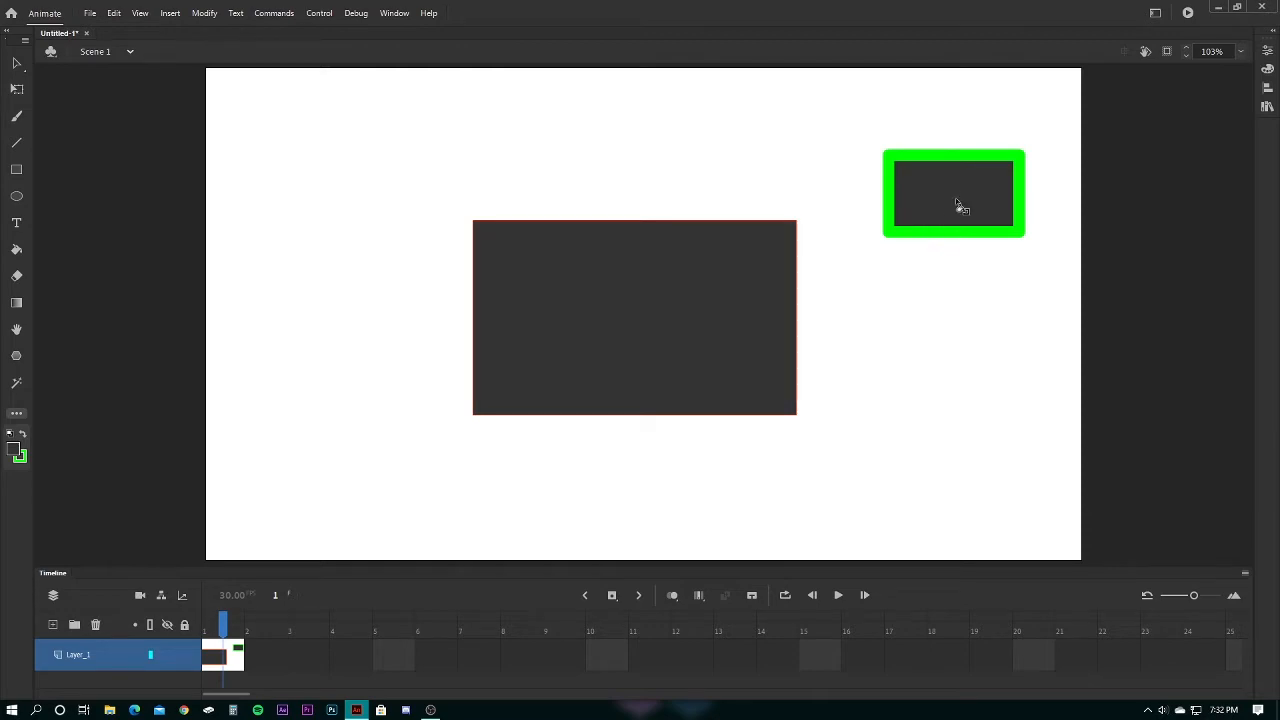
{"action": "right_click", "coordinate": [958, 192]}
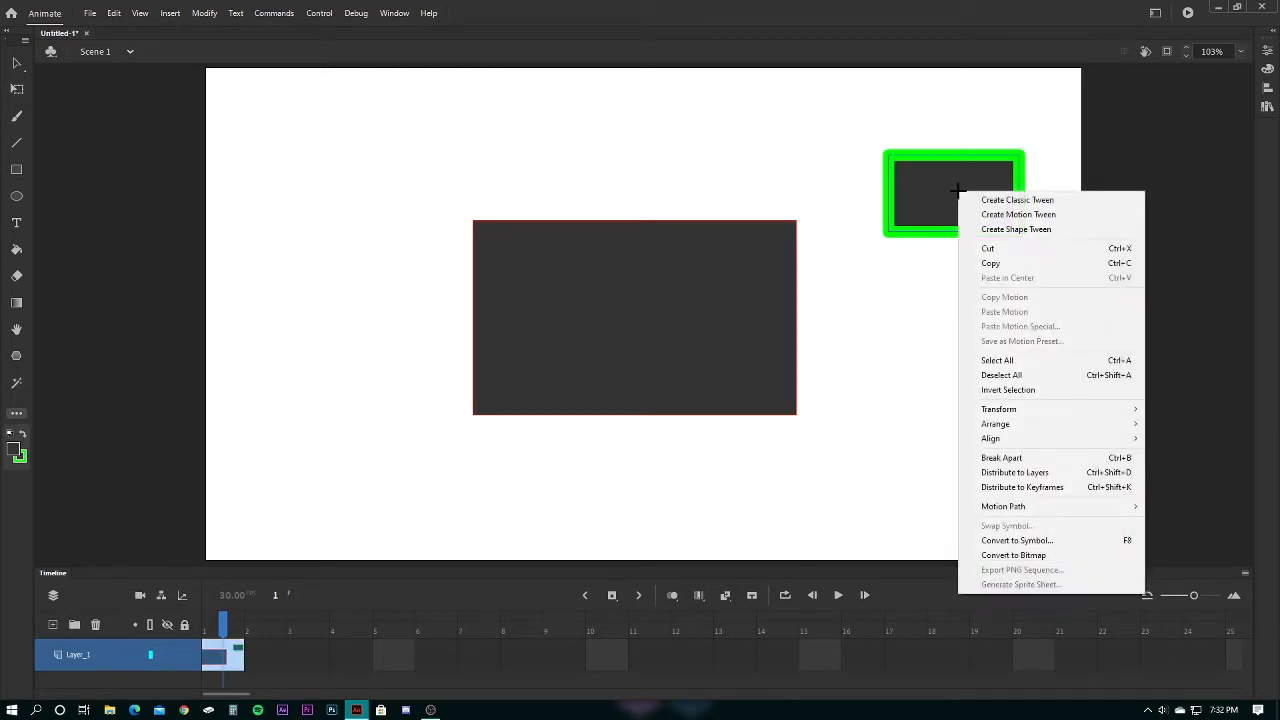
{"action": "left_click", "coordinate": [1267, 51]}
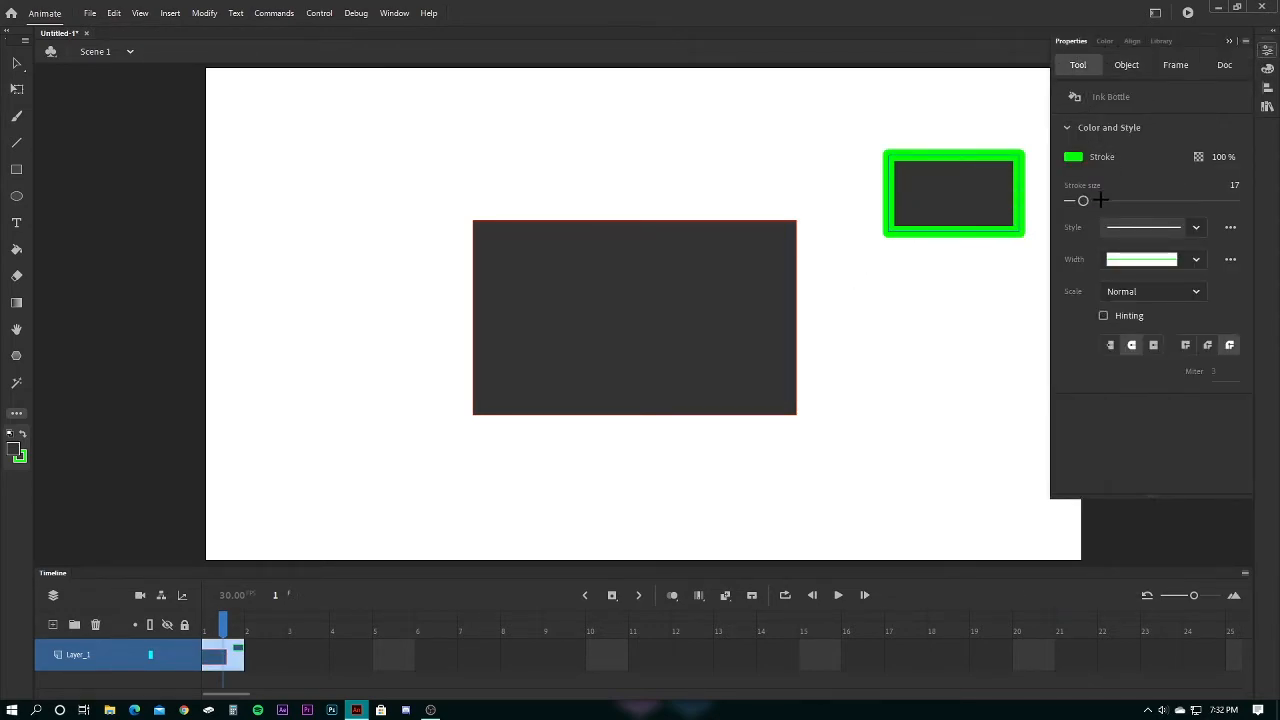
{"action": "left_click_drag", "start_coordinate": [1082, 200], "coordinate": [1069, 200]}
{"action": "left_click", "coordinate": [1073, 157]}
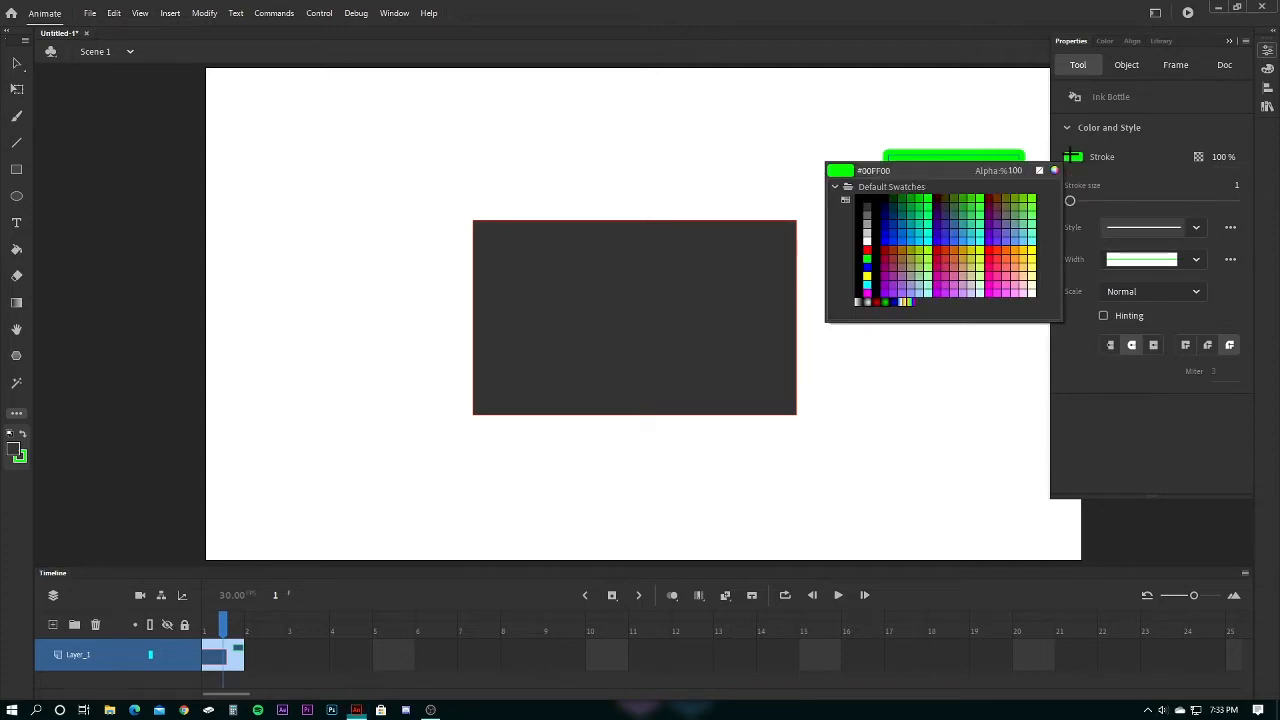
{"action": "left_click", "coordinate": [871, 198]}
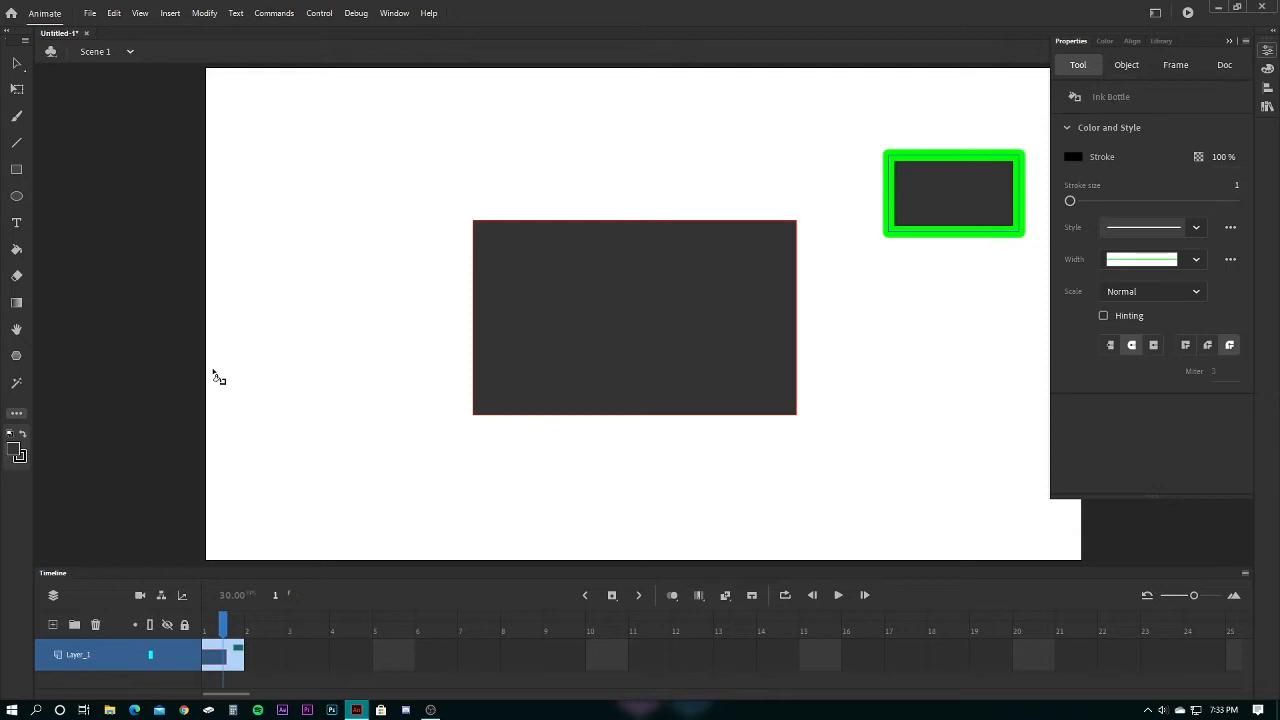
{"action": "left_click", "coordinate": [375, 407]}
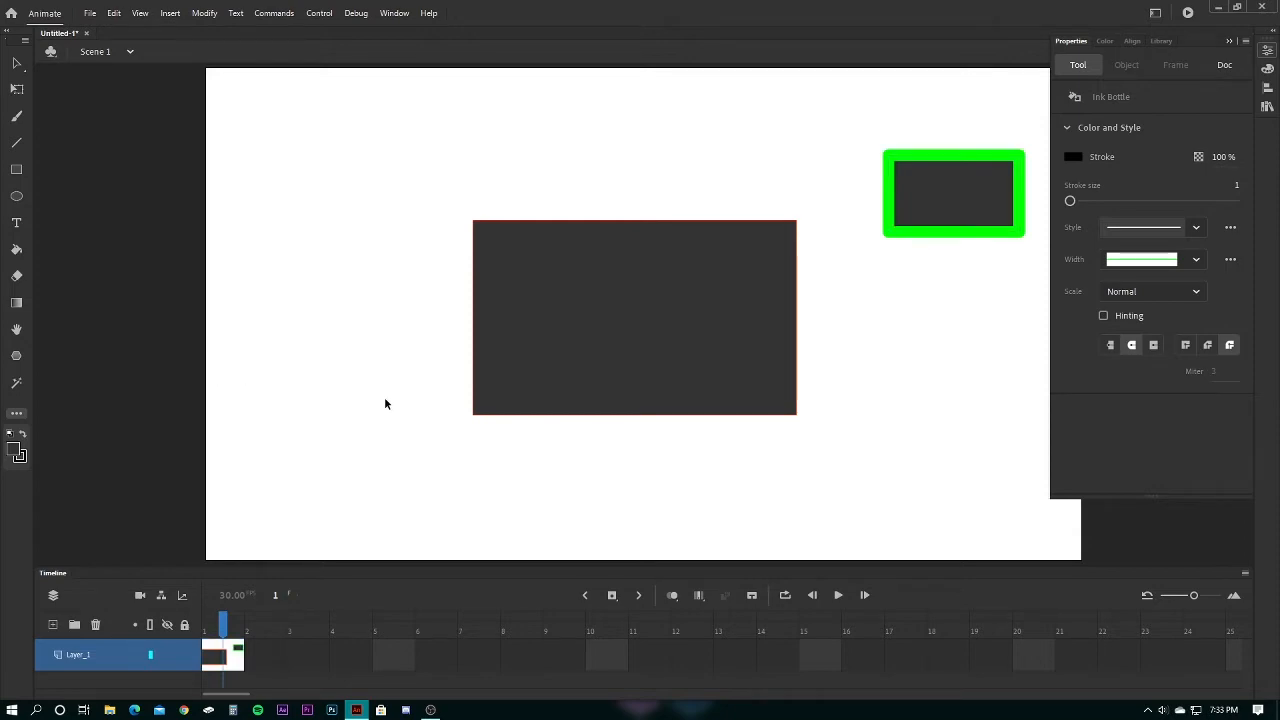
Close the tool properties and undo both rectangles on the stage
{"action": "left_click", "coordinate": [1262, 49]}
{"action": "key", "text": "ctrl+z"}
{"action": "key", "text": "ctrl+z"}
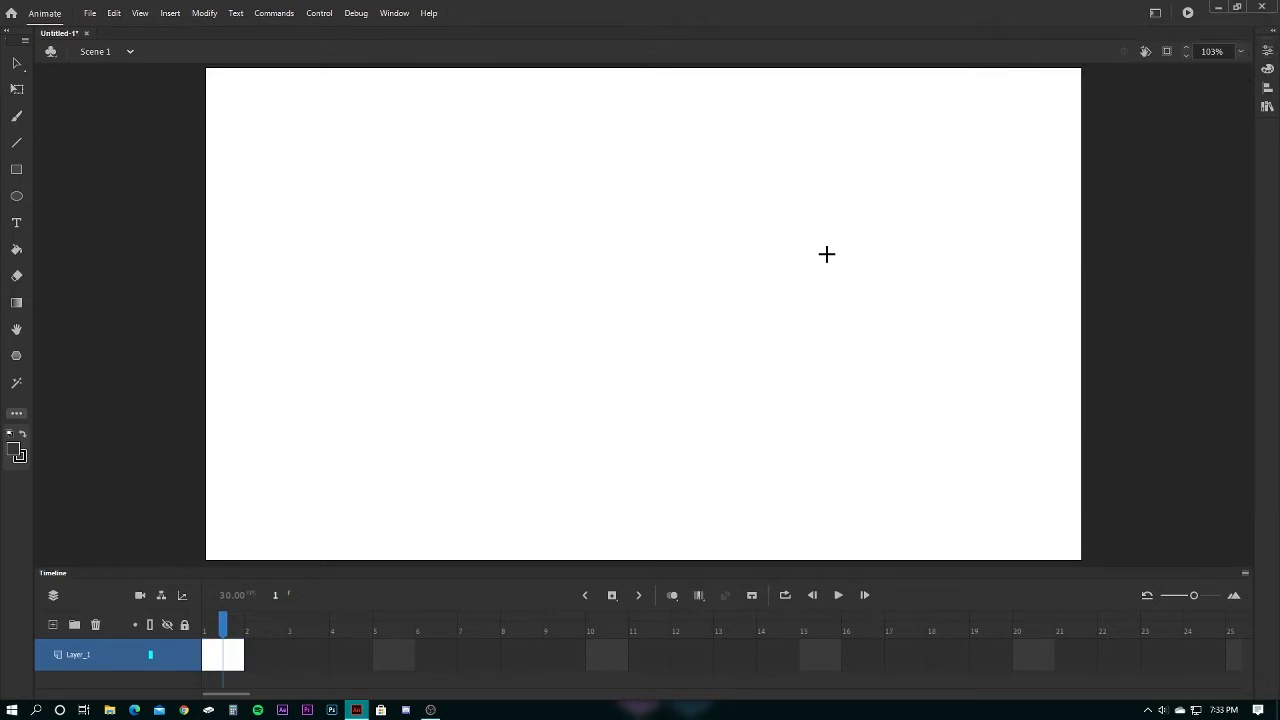
Enable the scene camera with the Camera tool and try to draw an oval on the Camera layer
{"action": "left_click", "coordinate": [17, 413]}
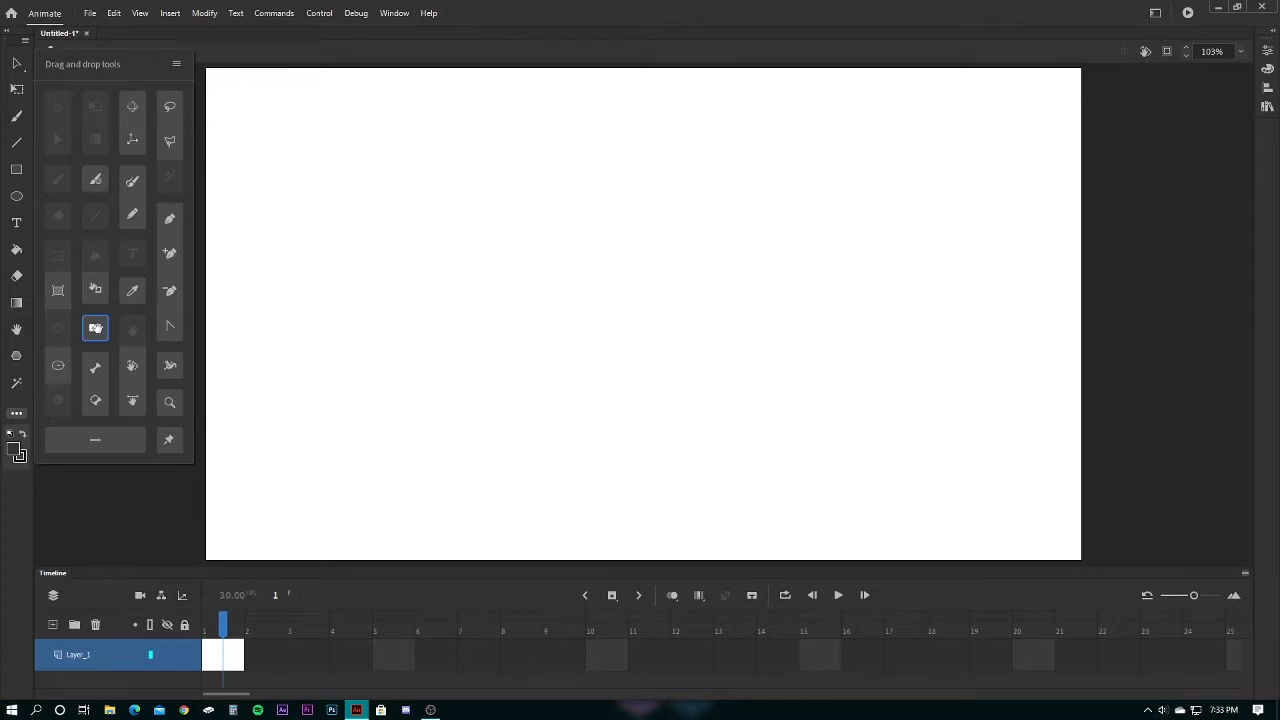
{"action": "left_click", "coordinate": [95, 328]}
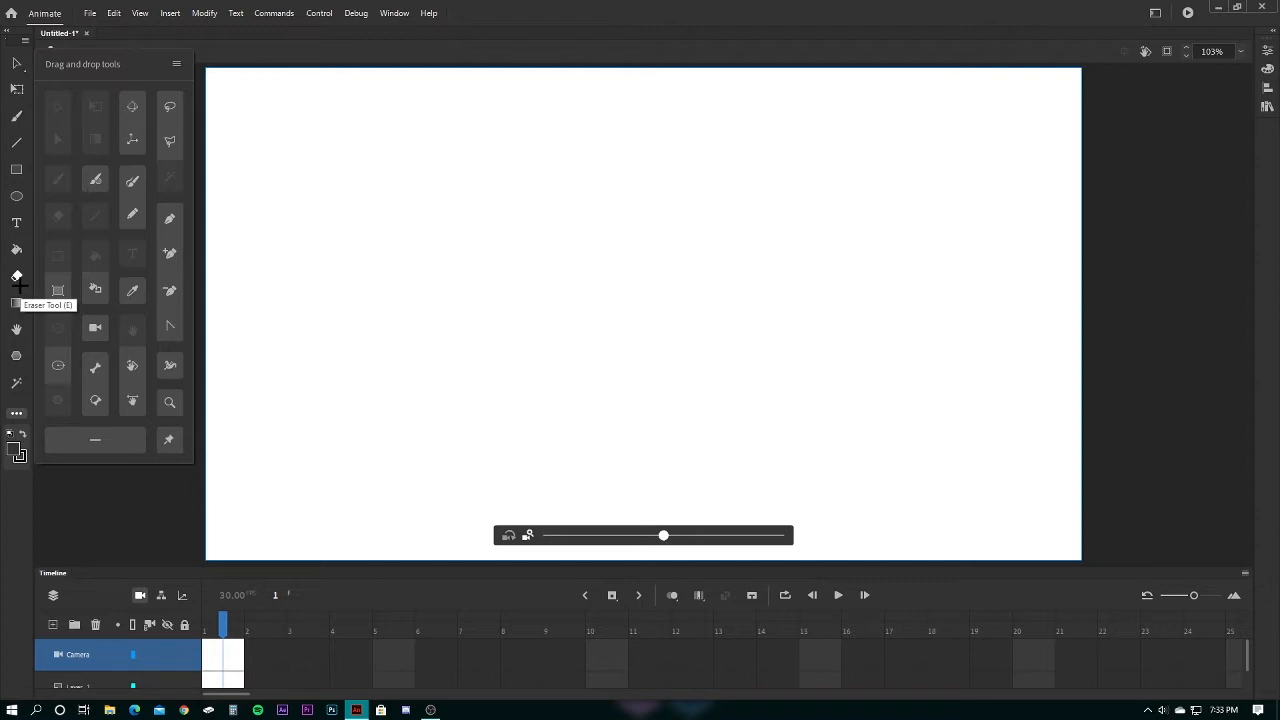
{"action": "left_click", "coordinate": [17, 196]}
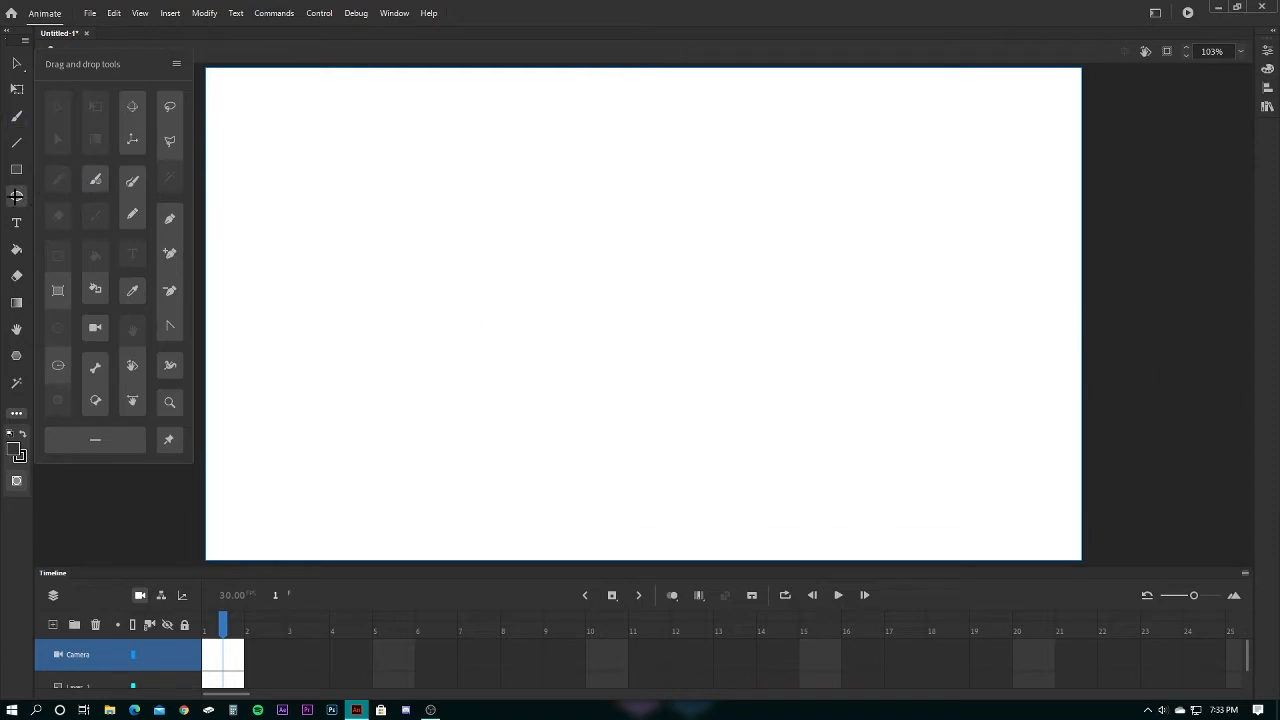
{"action": "left_click", "coordinate": [1022, 289]}
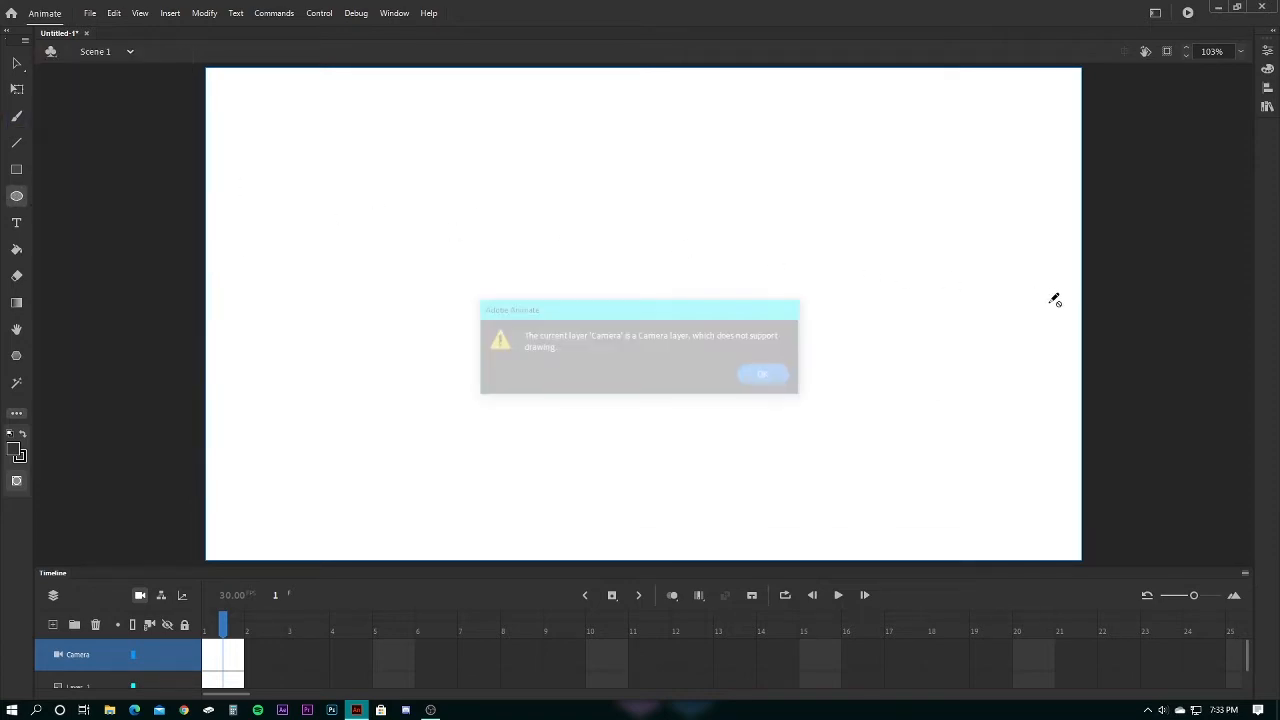
{"action": "left_click", "coordinate": [768, 374]}
Draw six dark ovals of varied sizes on Layer_1, one crossing the stage's right edge and five in its left half
{"action": "scroll", "coordinate": [253, 671], "scroll_direction": "down", "scroll_amount": 1}
{"action": "left_click", "coordinate": [221, 653]}
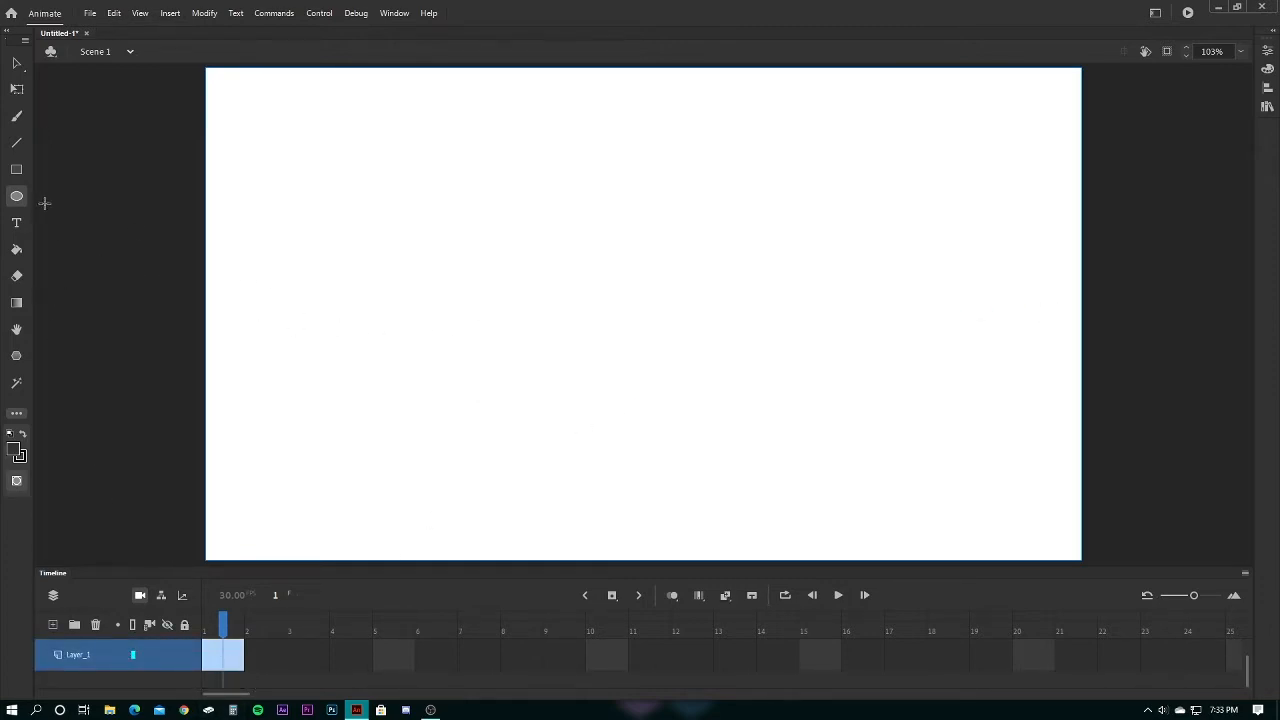
{"action": "left_click_drag", "start_coordinate": [1000, 252], "coordinate": [1224, 393]}
{"action": "mouse_move", "coordinate": [403, 270]}
{"action": "left_mouse_down"}
{"action": "mouse_move", "coordinate": [440, 296]}
{"action": "mouse_move", "coordinate": [466, 461]}
{"action": "left_mouse_up"}
{"action": "left_click_drag", "start_coordinate": [529, 374], "coordinate": [600, 454]}
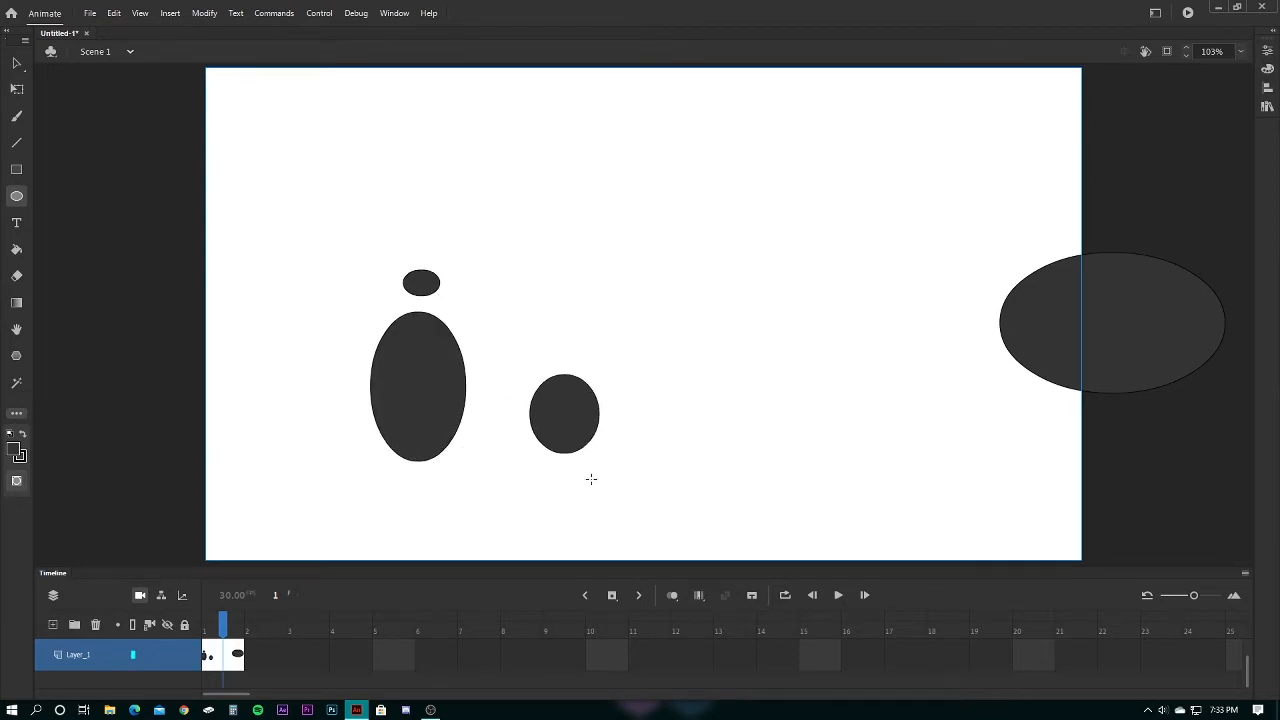
{"action": "left_click_drag", "start_coordinate": [278, 461], "coordinate": [448, 488]}
{"action": "left_click_drag", "start_coordinate": [286, 290], "coordinate": [302, 360]}
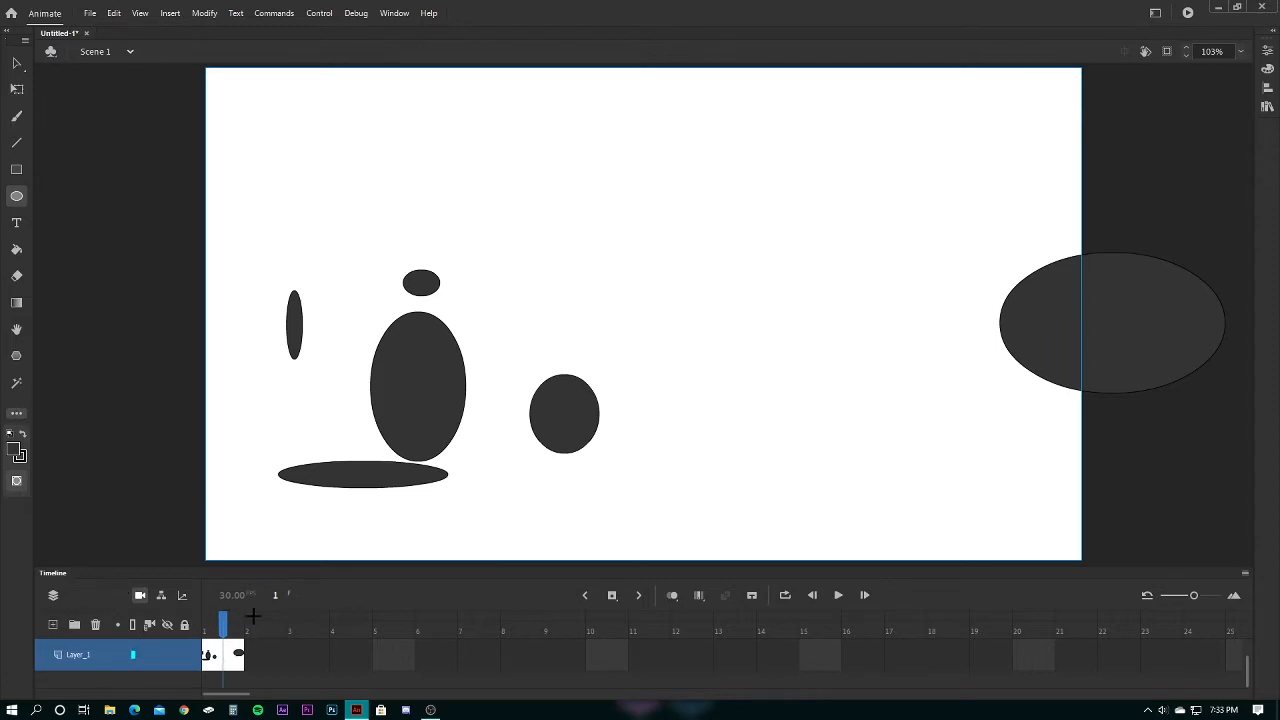
Bring the Camera layer back and zoom the scene camera in very slightly with the Camera tool
{"action": "left_click", "coordinate": [149, 624]}
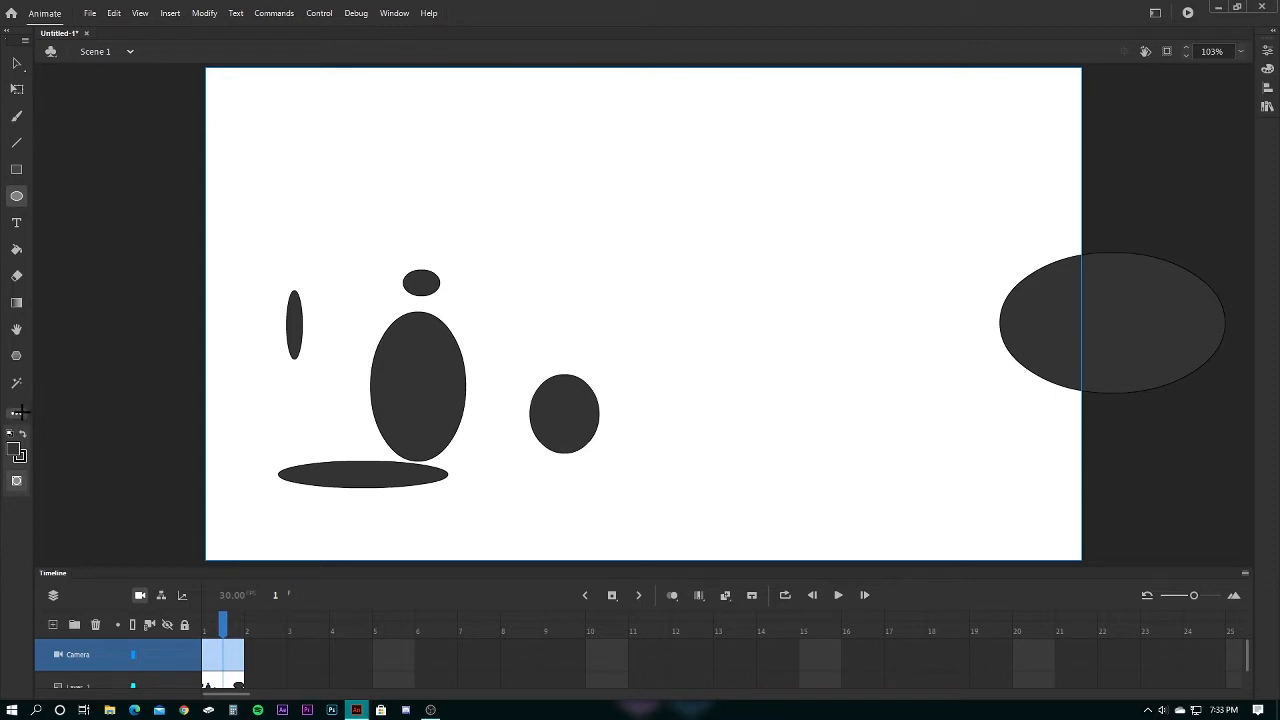
{"action": "key", "text": "c"}
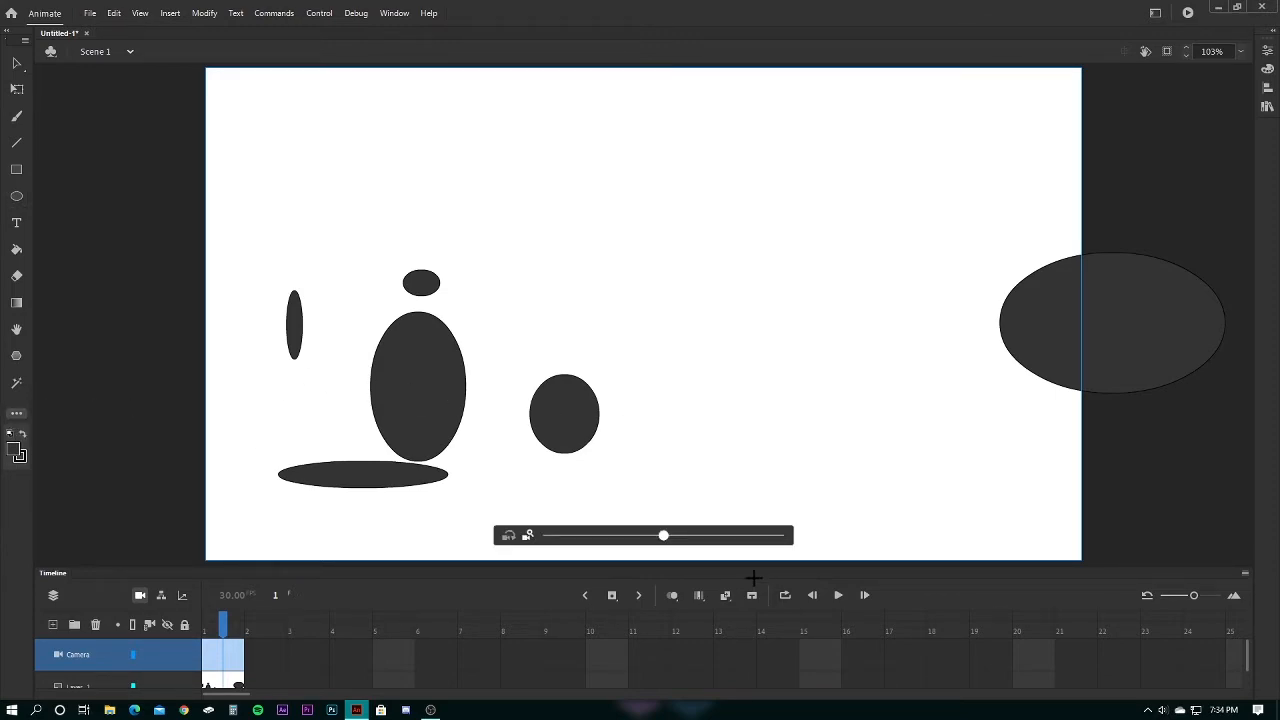
{"action": "mouse_move", "coordinate": [665, 536]}
{"action": "left_mouse_down"}
{"action": "mouse_move", "coordinate": [590, 540]}
{"action": "mouse_move", "coordinate": [660, 548]}
{"action": "mouse_move", "coordinate": [548, 546]}
{"action": "mouse_move", "coordinate": [780, 535]}
{"action": "mouse_move", "coordinate": [646, 535]}
{"action": "mouse_move", "coordinate": [663, 536]}
{"action": "left_mouse_up"}
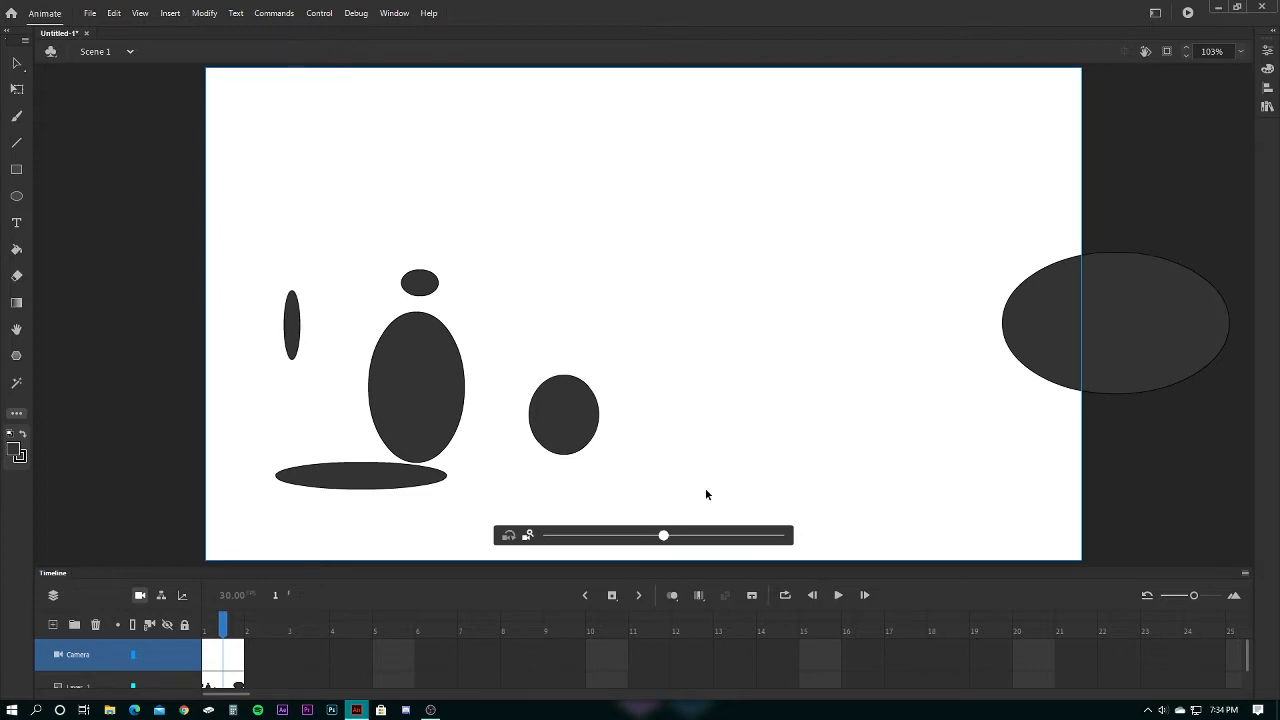
Undo the camera zoom, the scene camera and all the ovals until the stage is empty
{"action": "key", "text": "ctrl+z"}
{"action": "key", "text": "ctrl+z"}
{"action": "key", "text": "ctrl+z"}
{"action": "key", "text": "ctrl+z"}
{"action": "key", "text": "ctrl+z"}
{"action": "key", "text": "ctrl+z"}
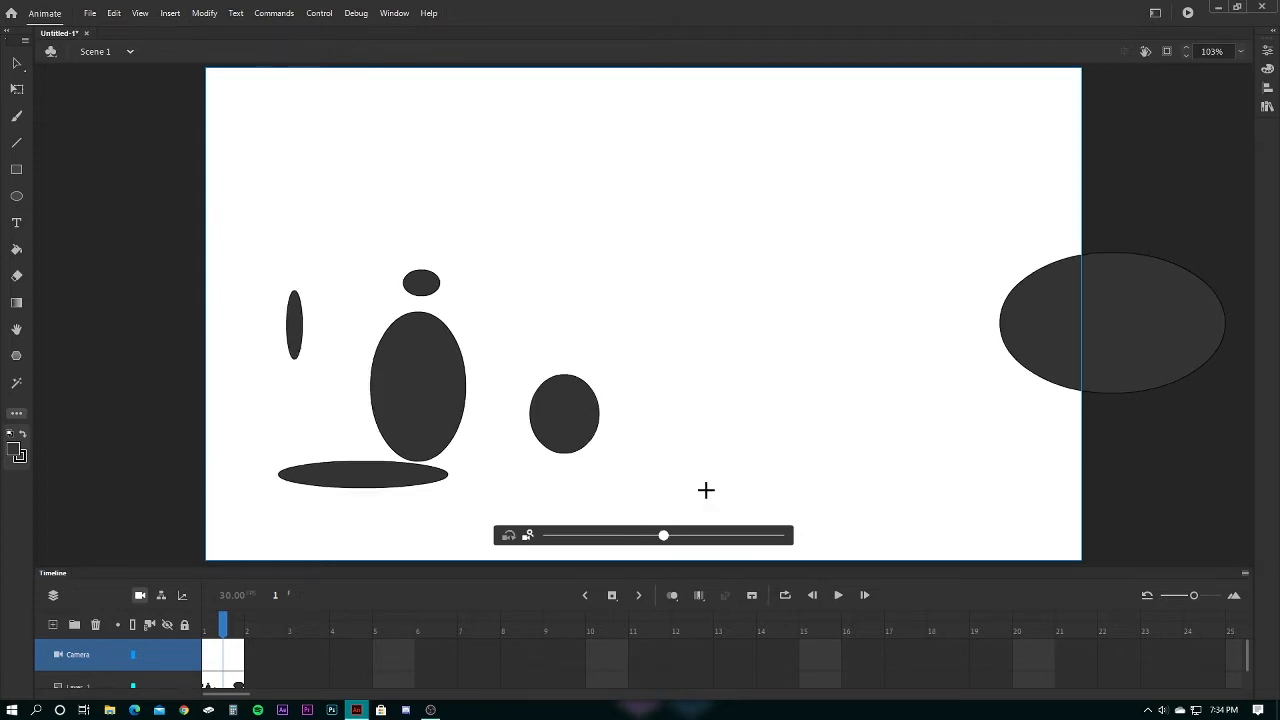
{"action": "key", "text": "ctrl+z"}
{"action": "key", "text": "ctrl+z"}
{"action": "key", "text": "ctrl+z"}
{"action": "key", "text": "ctrl+z"}
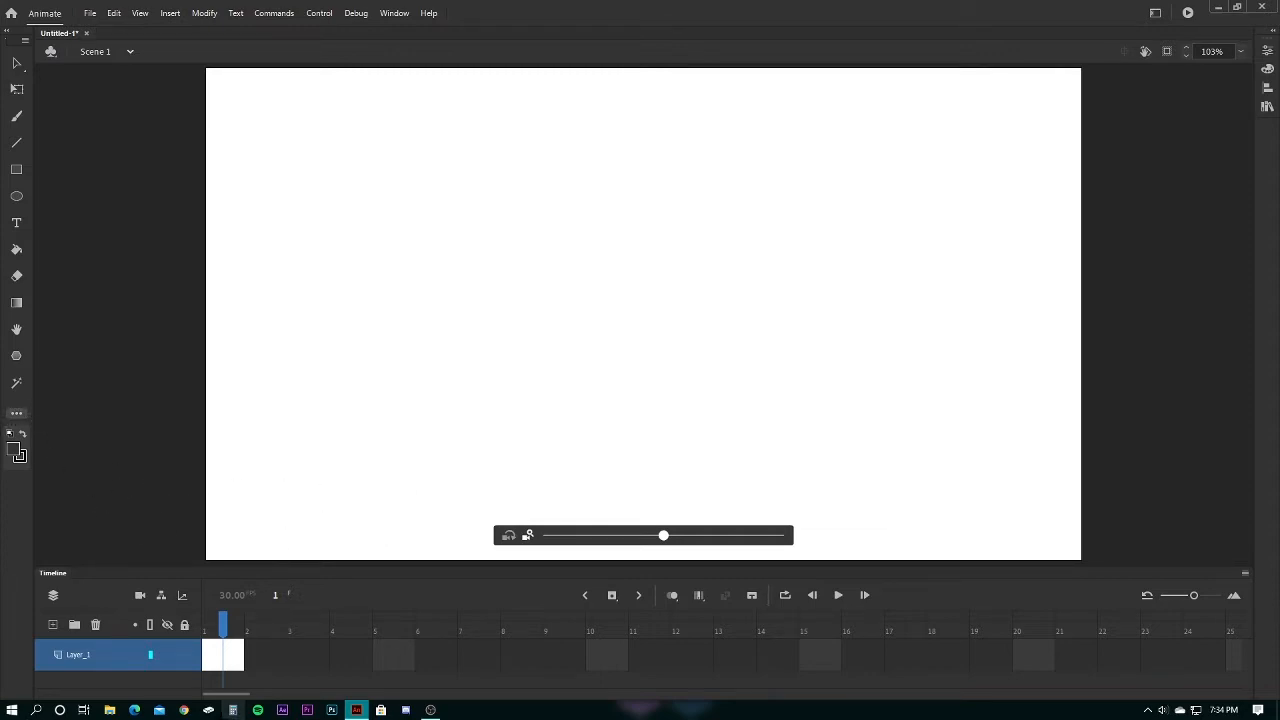
Draw a large dark rectangle on Layer_1 slightly above the middle of the stage with the Rectangle tool
{"action": "key", "text": "v"}
{"action": "left_click", "coordinate": [172, 653]}
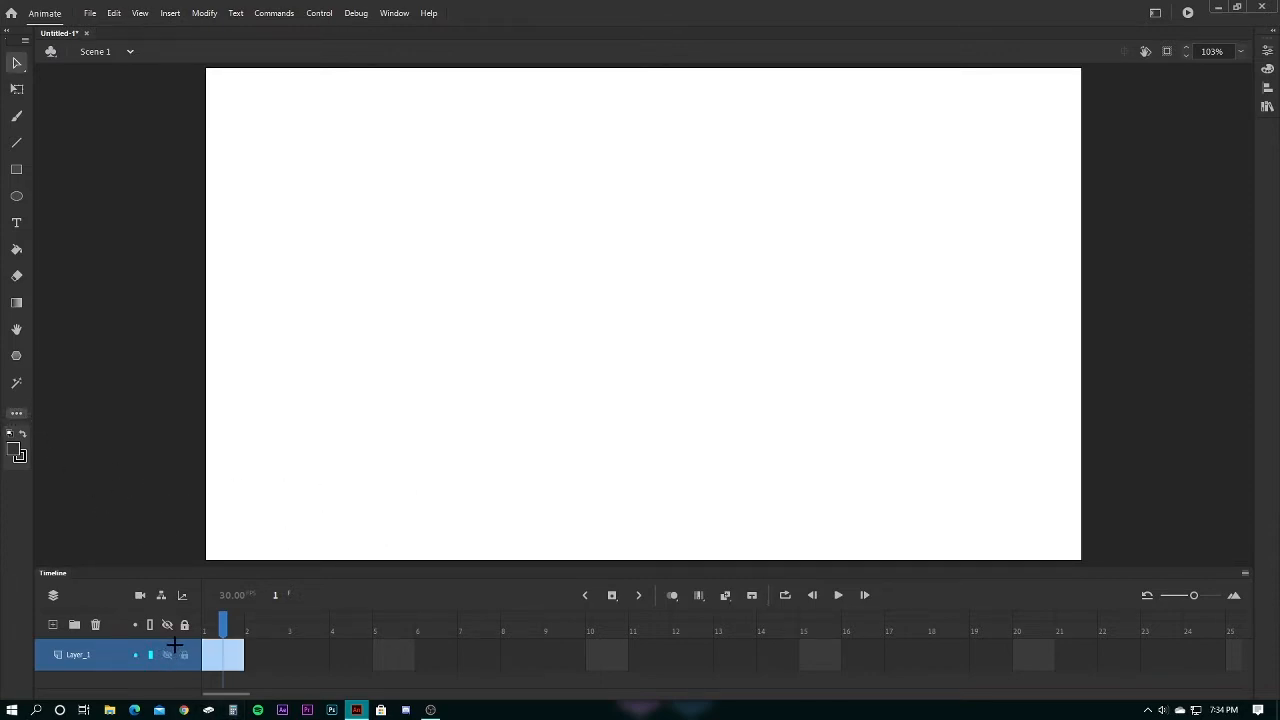
{"action": "left_click", "coordinate": [16, 413]}
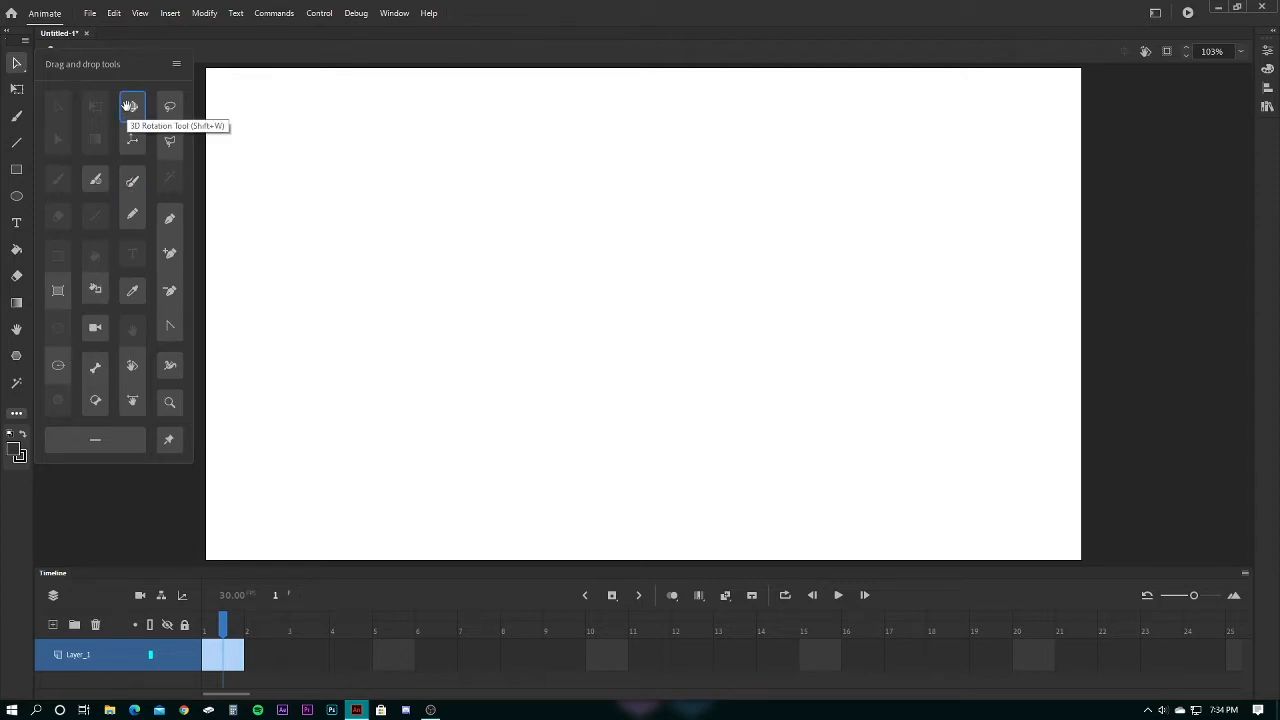
{"action": "left_click_drag", "start_coordinate": [130, 105], "coordinate": [16, 172]}
{"action": "left_click_drag", "start_coordinate": [456, 223], "coordinate": [741, 381]}
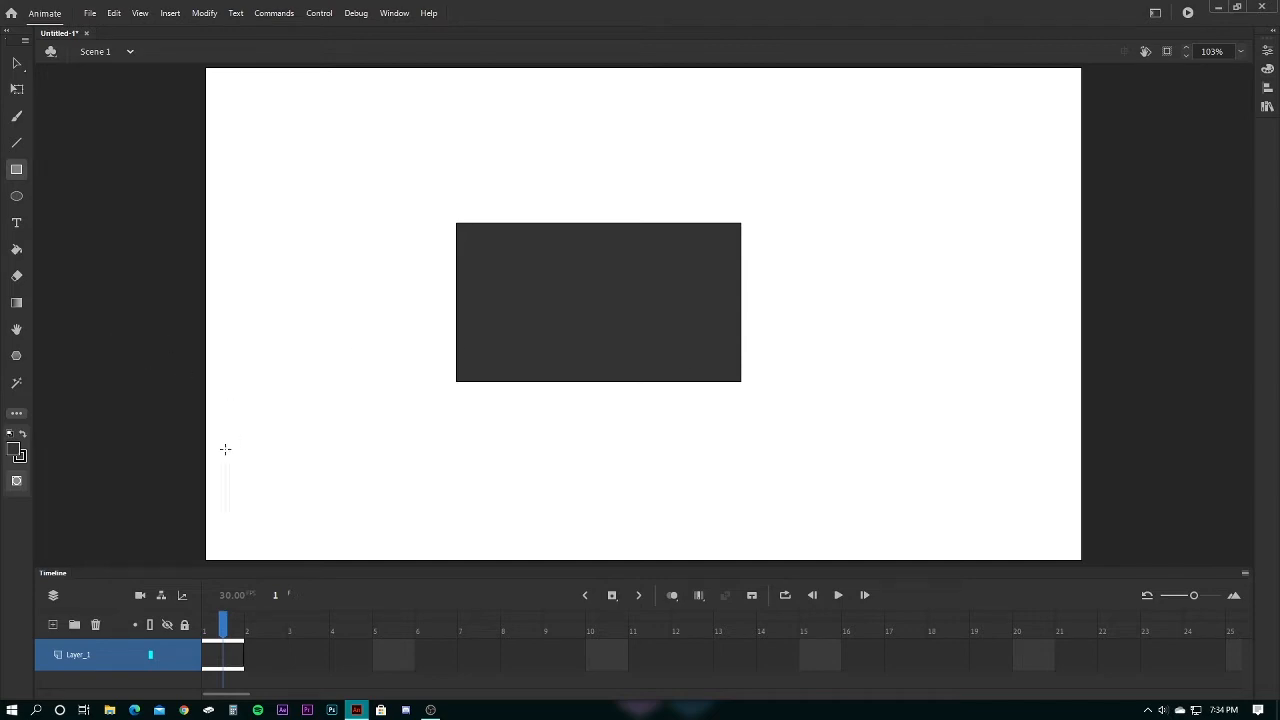
Select the rectangle and convert it to a Movie Clip symbol named Symbol 1
{"action": "left_click", "coordinate": [17, 60]}
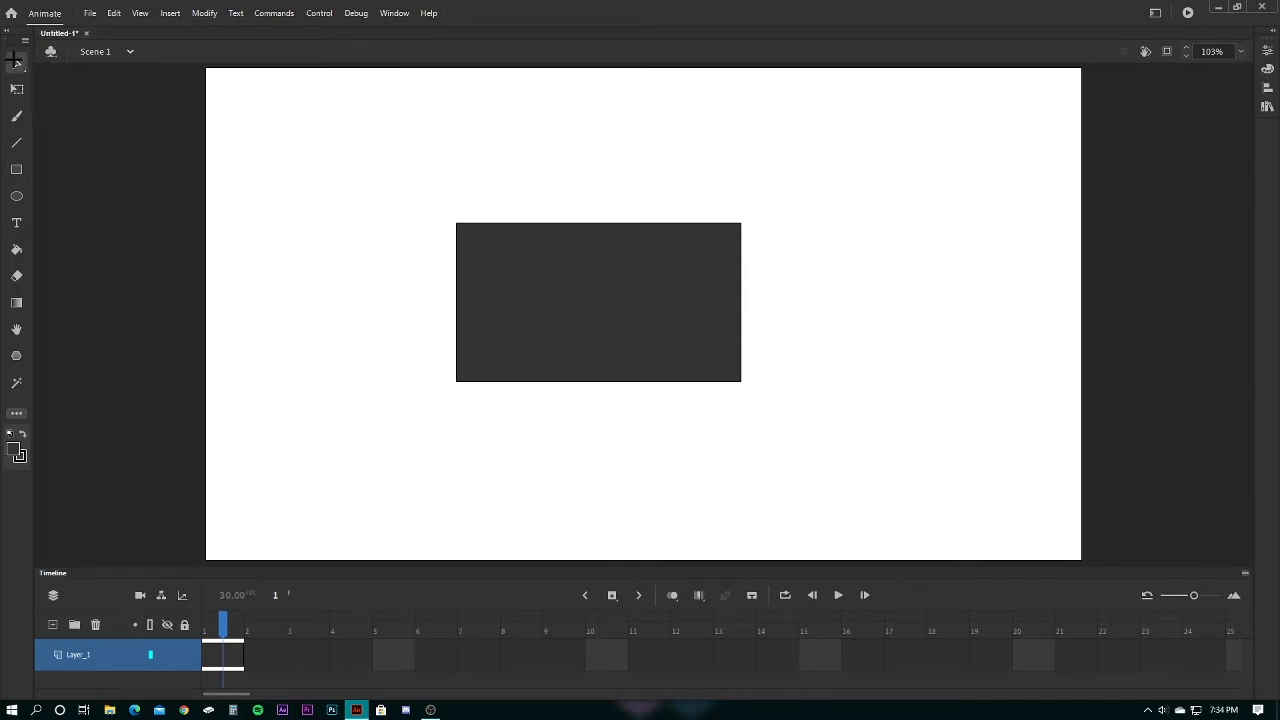
{"action": "left_click", "coordinate": [471, 295]}
{"action": "left_click", "coordinate": [204, 13]}
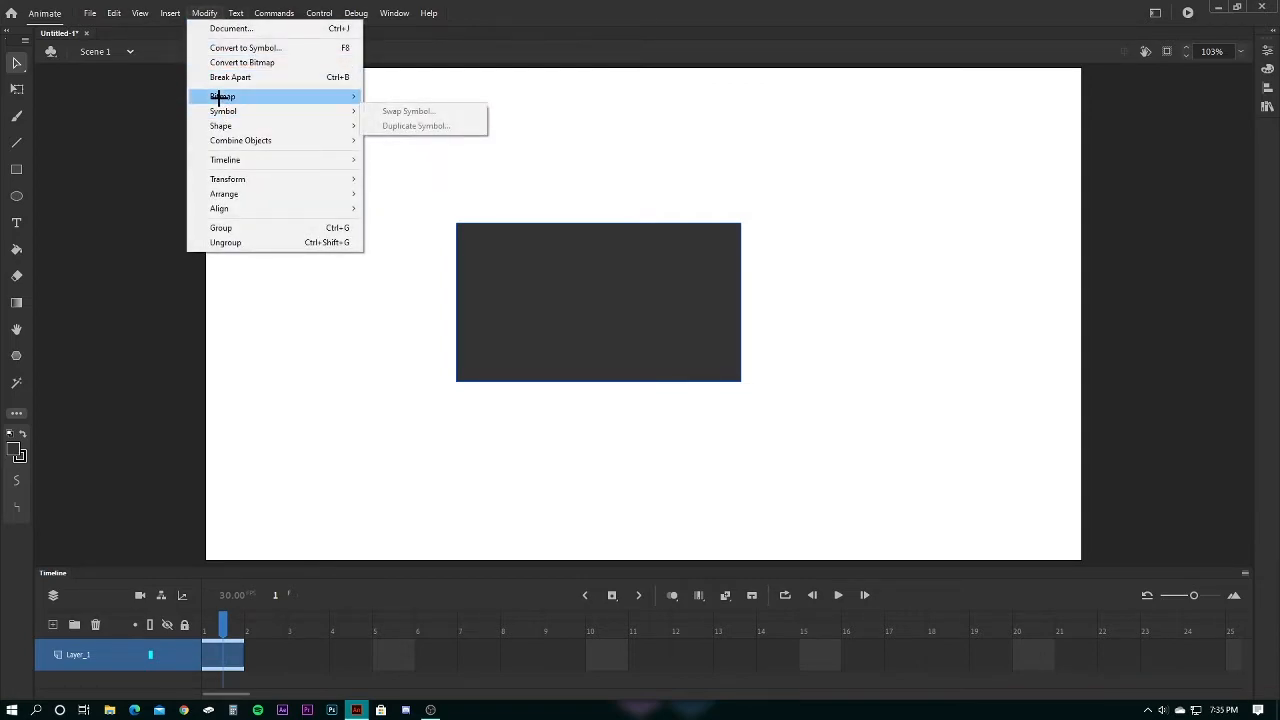
{"action": "left_click", "coordinate": [271, 48]}
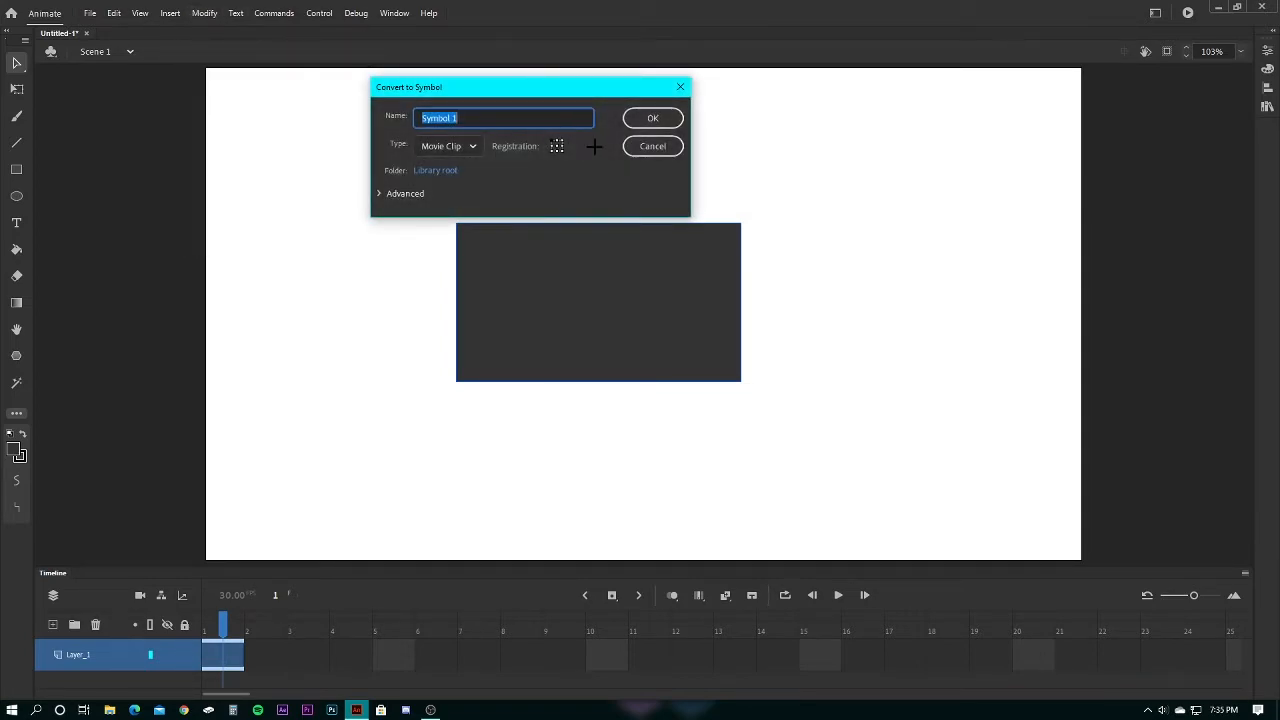
{"action": "left_click", "coordinate": [650, 119]}
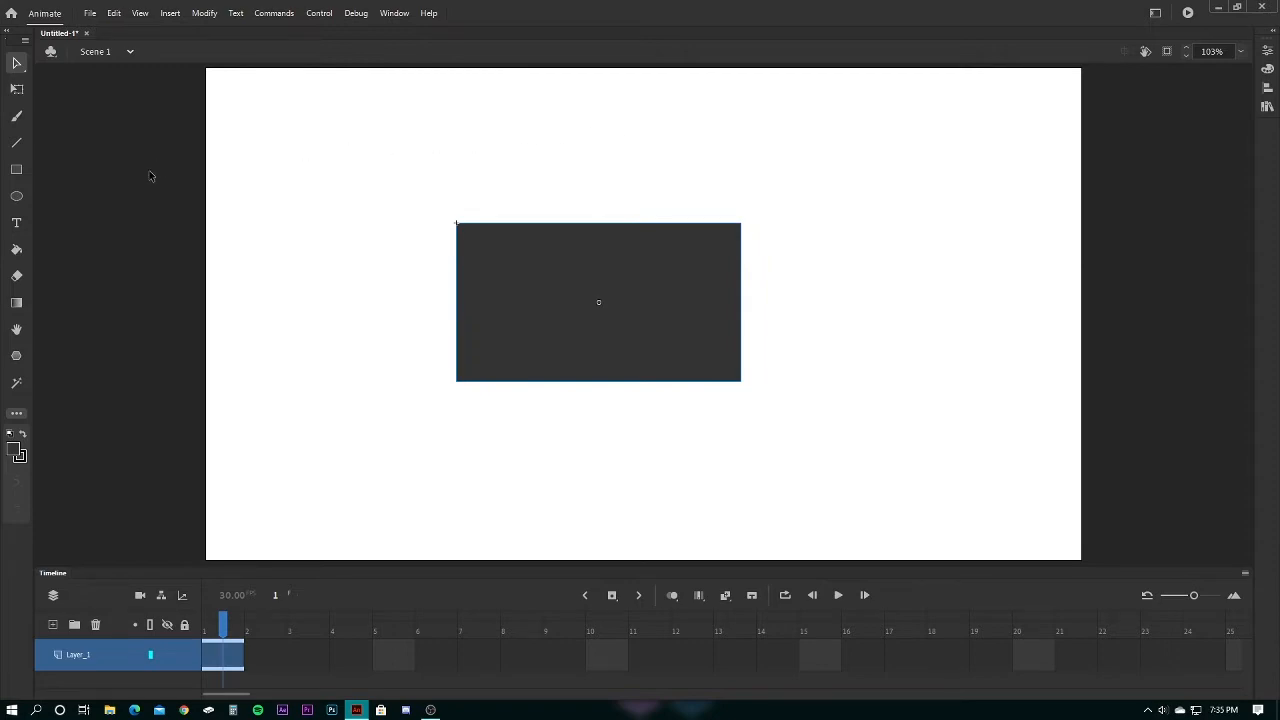
Rotate the rectangle symbol in perspective with the 3D Rotation tool
{"action": "left_click", "coordinate": [15, 411]}
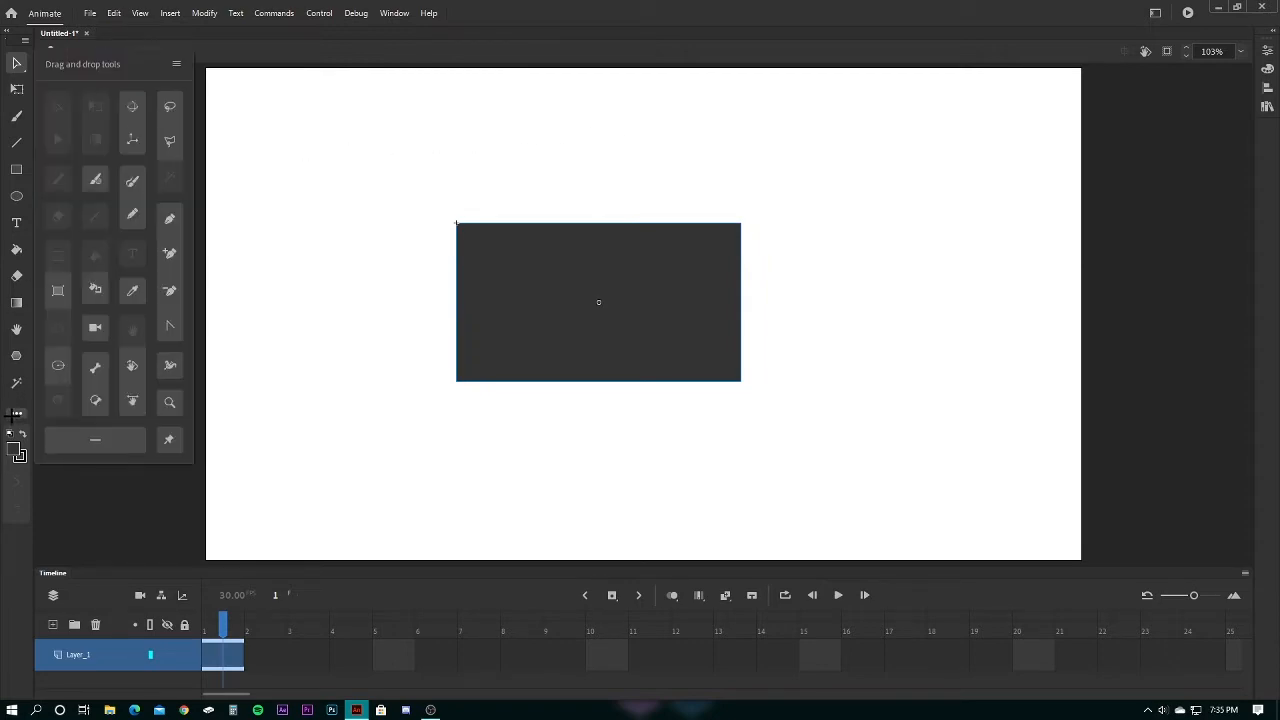
{"action": "left_click", "coordinate": [131, 104]}
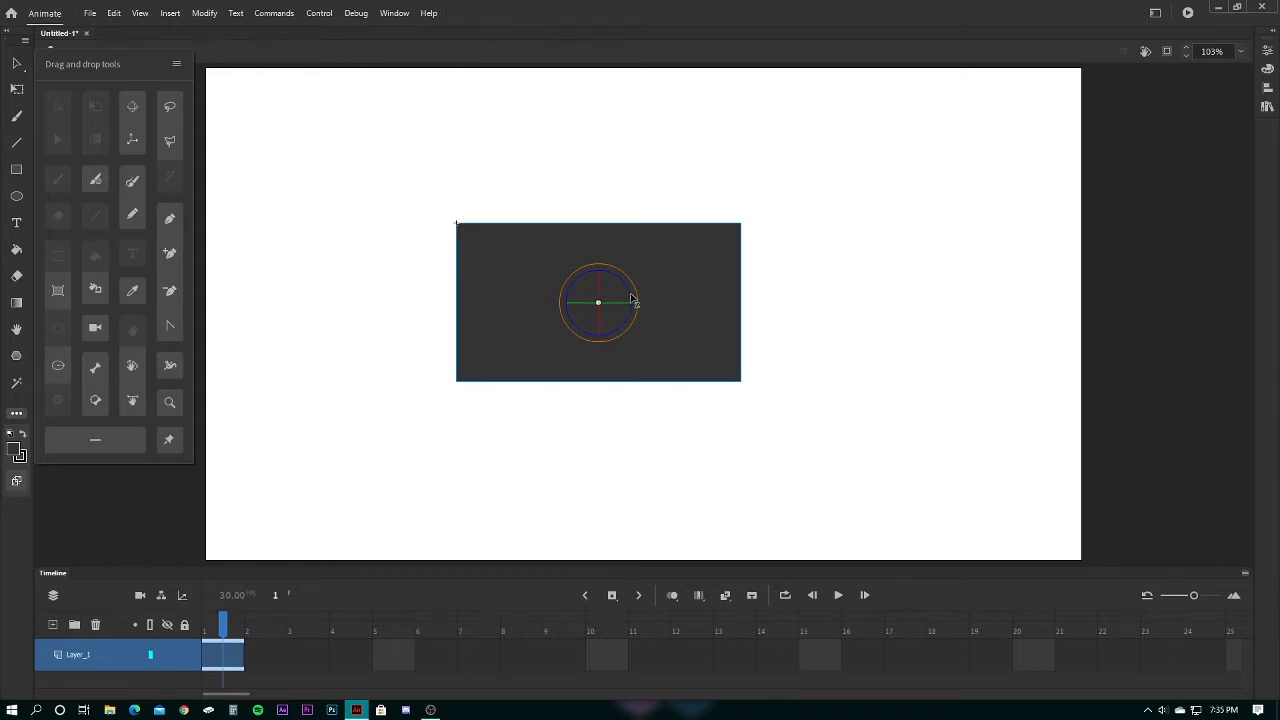
{"action": "left_click_drag", "start_coordinate": [635, 296], "coordinate": [698, 292]}
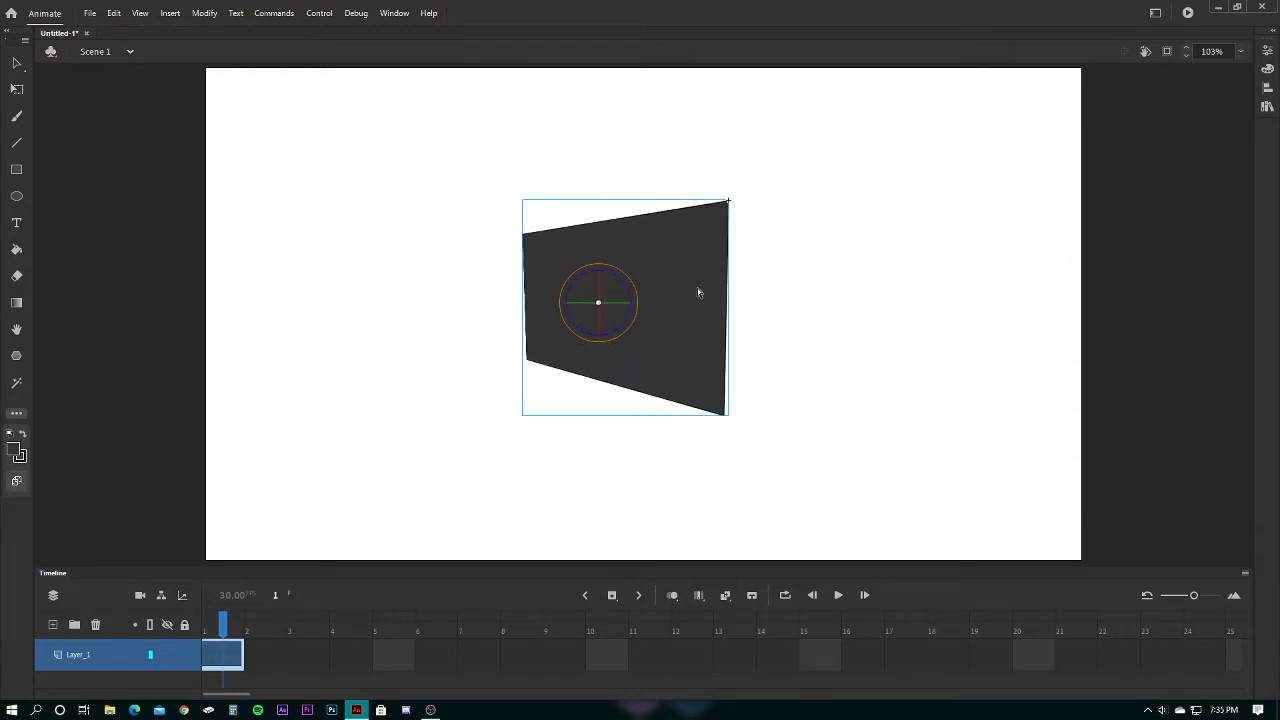
Move the rotated symbol upward and slightly to the left with the 3D Translation tool
{"action": "left_click", "coordinate": [17, 411]}
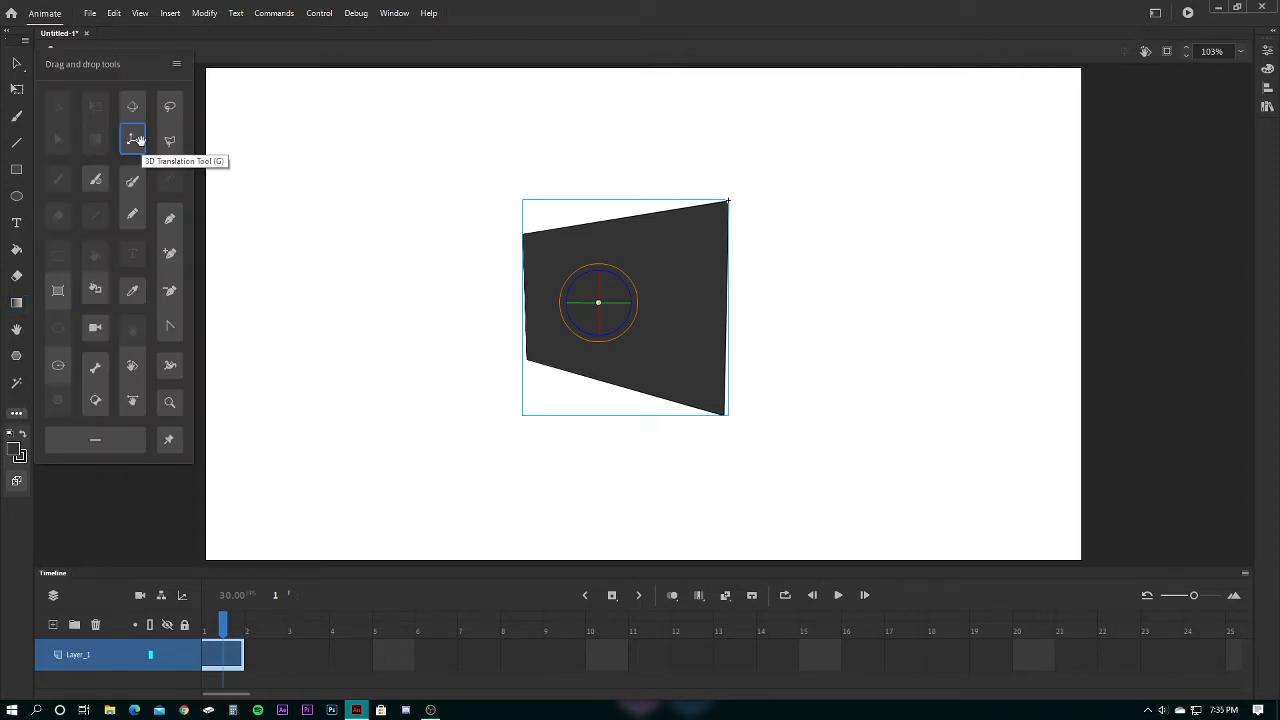
{"action": "key", "text": "g"}
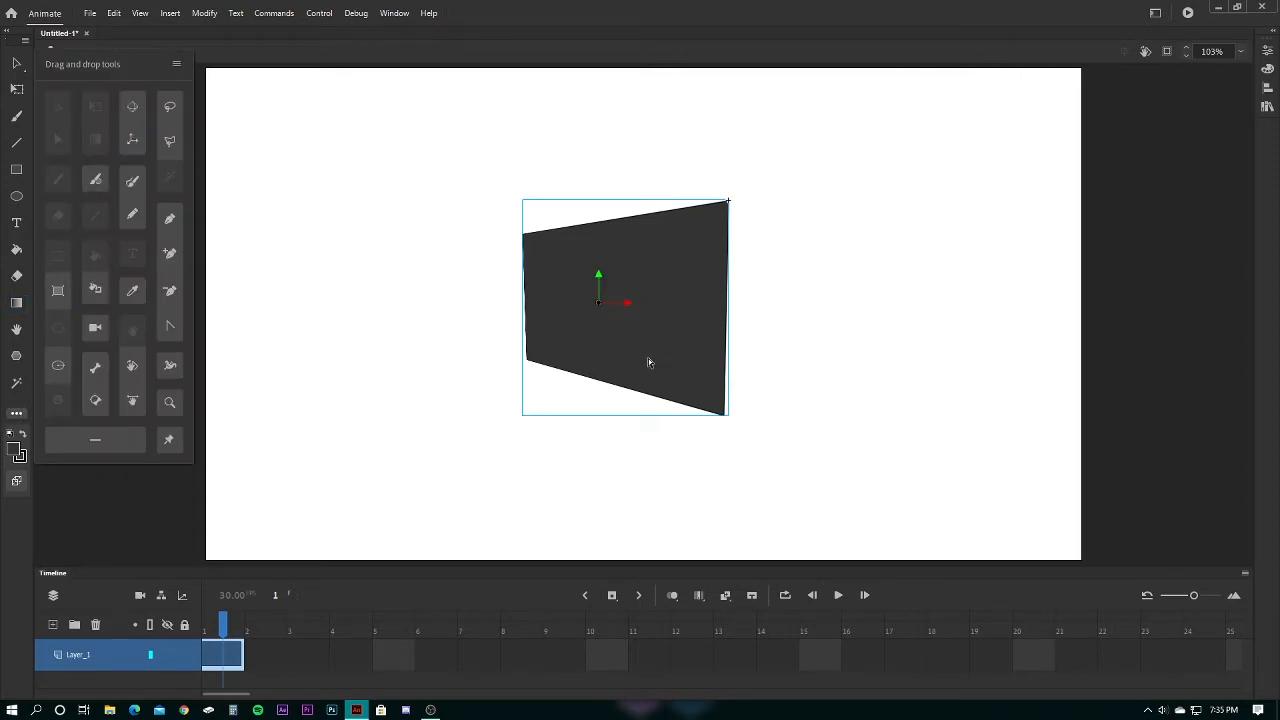
{"action": "left_click_drag", "start_coordinate": [600, 280], "coordinate": [628, 263]}
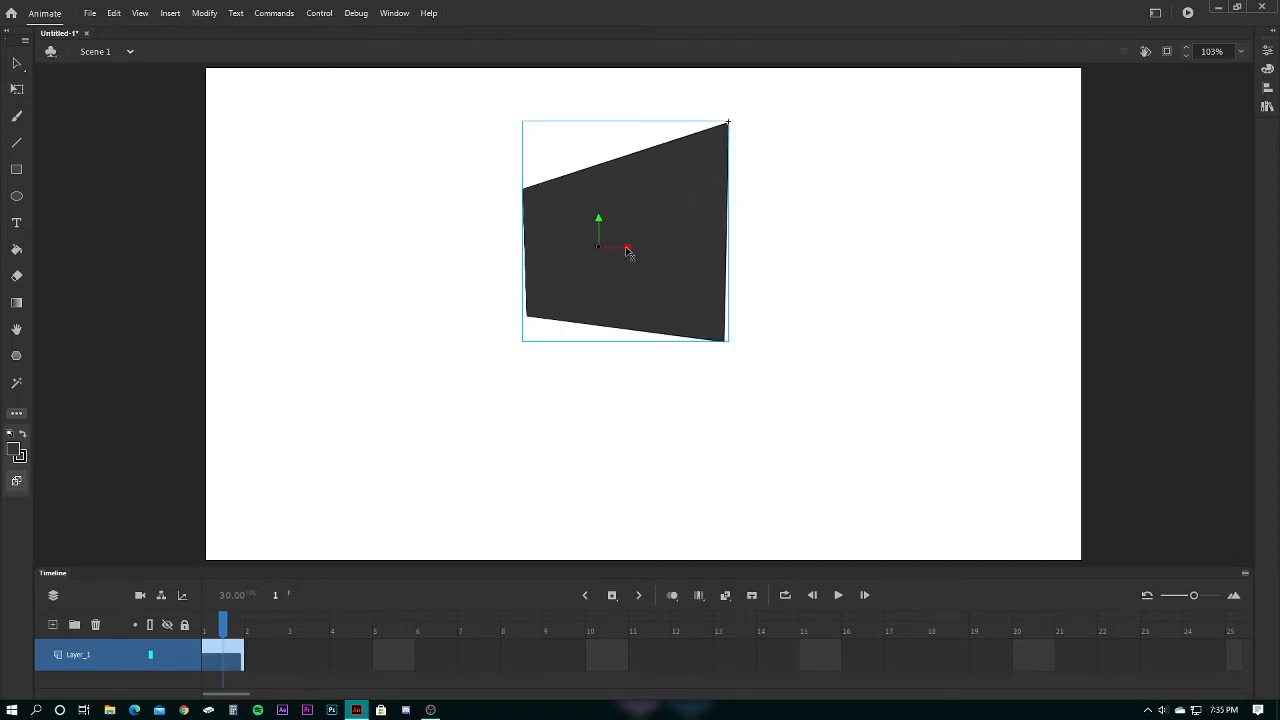
{"action": "left_click_drag", "start_coordinate": [630, 253], "coordinate": [612, 221]}
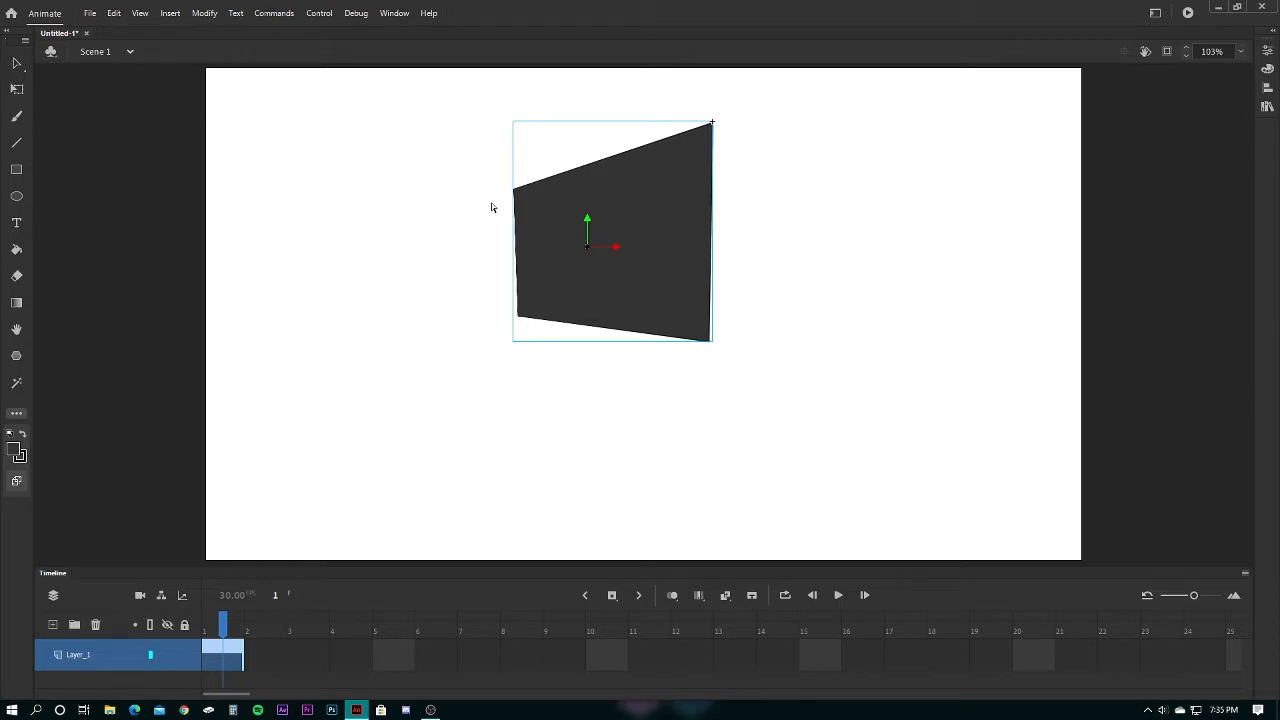
Undo the 3D translation and rotation, the symbol conversion and the rectangle
{"action": "key", "text": "ctrl+z"}
{"action": "key", "text": "ctrl+z"}
{"action": "key", "text": "ctrl+z"}
{"action": "key", "text": "ctrl+z"}
{"action": "key", "text": "ctrl+z"}
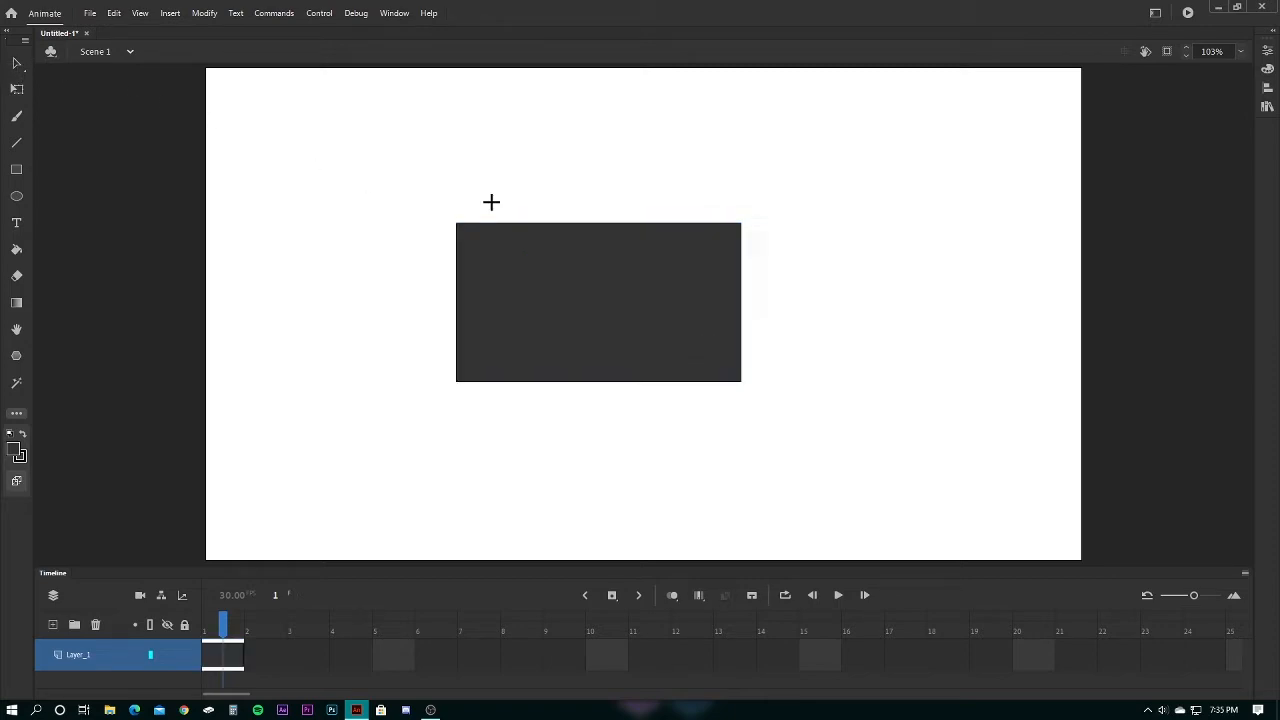
Scribble several thin black freehand strokes across the middle of the stage with the Paint Brush tool
{"action": "left_click", "coordinate": [16, 412]}
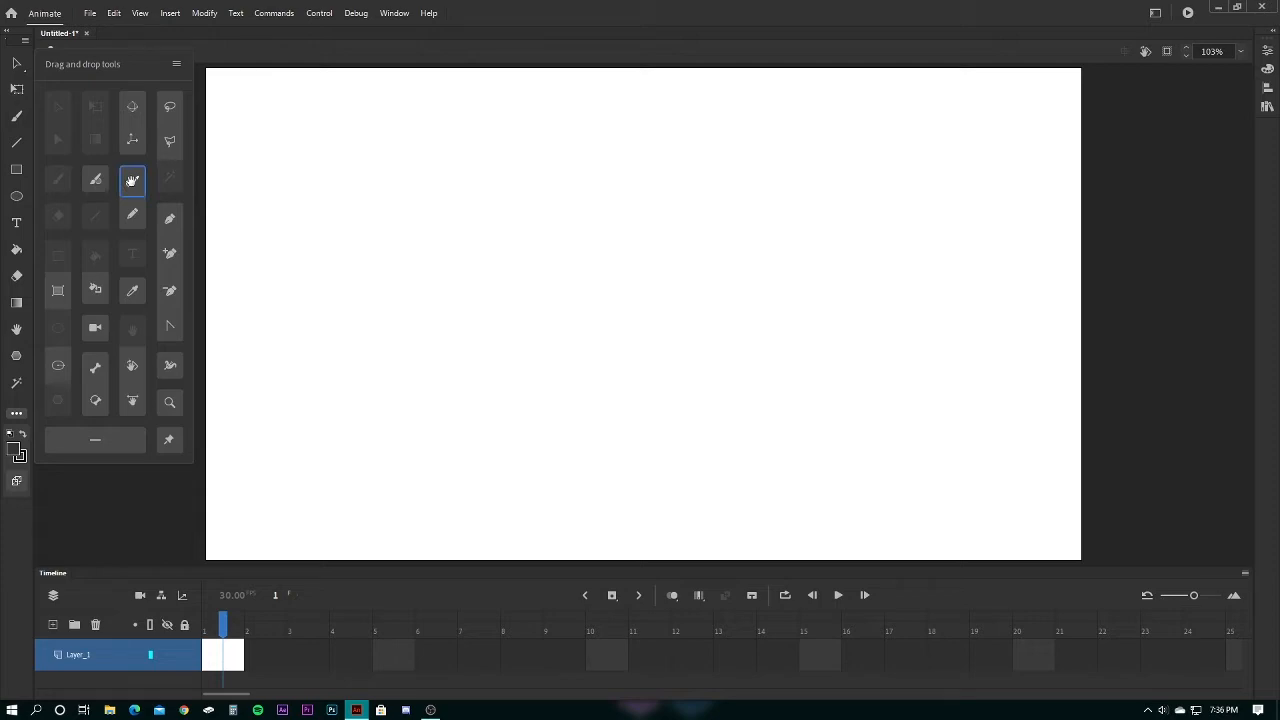
{"action": "left_click", "coordinate": [131, 181]}
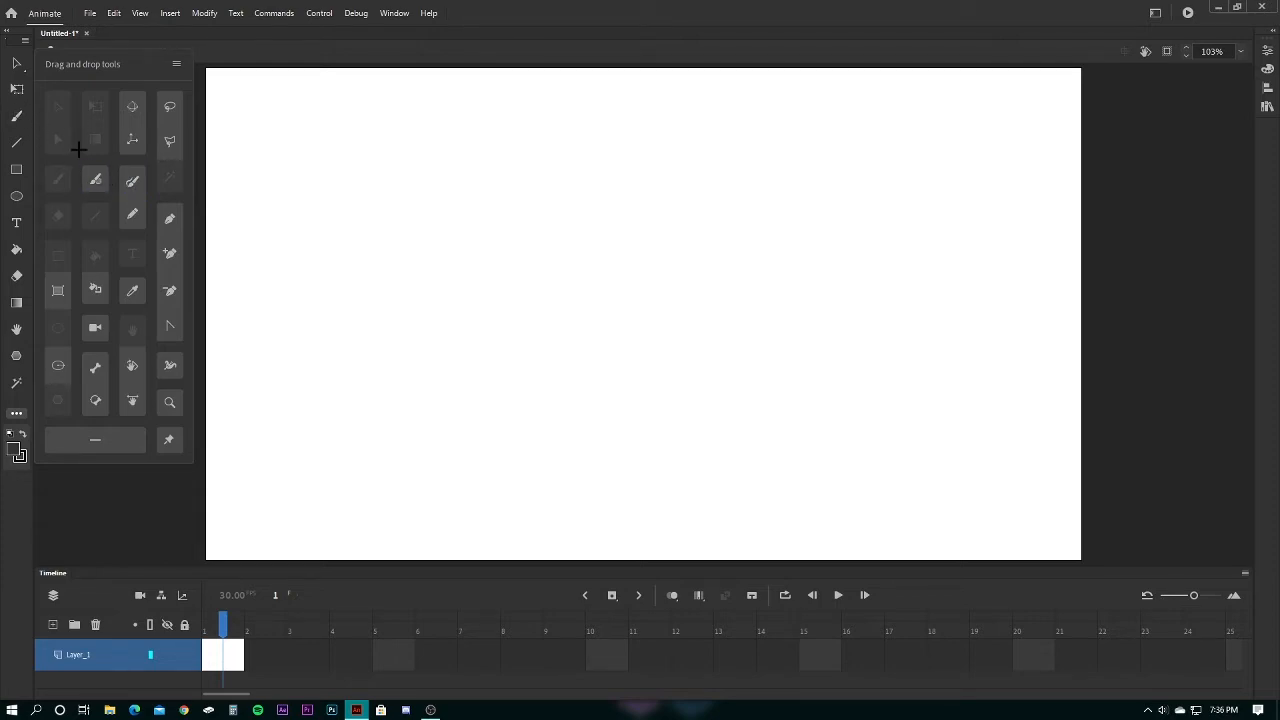
{"action": "left_click", "coordinate": [139, 187]}
{"action": "mouse_move", "coordinate": [533, 237]}
{"action": "left_mouse_down"}
{"action": "mouse_move", "coordinate": [538, 271]}
{"action": "mouse_move", "coordinate": [663, 264]}
{"action": "mouse_move", "coordinate": [732, 315]}
{"action": "mouse_move", "coordinate": [703, 357]}
{"action": "mouse_move", "coordinate": [481, 361]}
{"action": "mouse_move", "coordinate": [513, 415]}
{"action": "mouse_move", "coordinate": [658, 436]}
{"action": "mouse_move", "coordinate": [783, 425]}
{"action": "mouse_move", "coordinate": [800, 372]}
{"action": "mouse_move", "coordinate": [813, 402]}
{"action": "mouse_move", "coordinate": [829, 401]}
{"action": "mouse_move", "coordinate": [848, 365]}
{"action": "mouse_move", "coordinate": [854, 323]}
{"action": "mouse_move", "coordinate": [829, 306]}
{"action": "mouse_move", "coordinate": [750, 394]}
{"action": "mouse_move", "coordinate": [714, 398]}
{"action": "mouse_move", "coordinate": [719, 375]}
{"action": "mouse_move", "coordinate": [757, 364]}
{"action": "mouse_move", "coordinate": [834, 305]}
{"action": "mouse_move", "coordinate": [869, 252]}
{"action": "mouse_move", "coordinate": [718, 248]}
{"action": "left_mouse_up"}
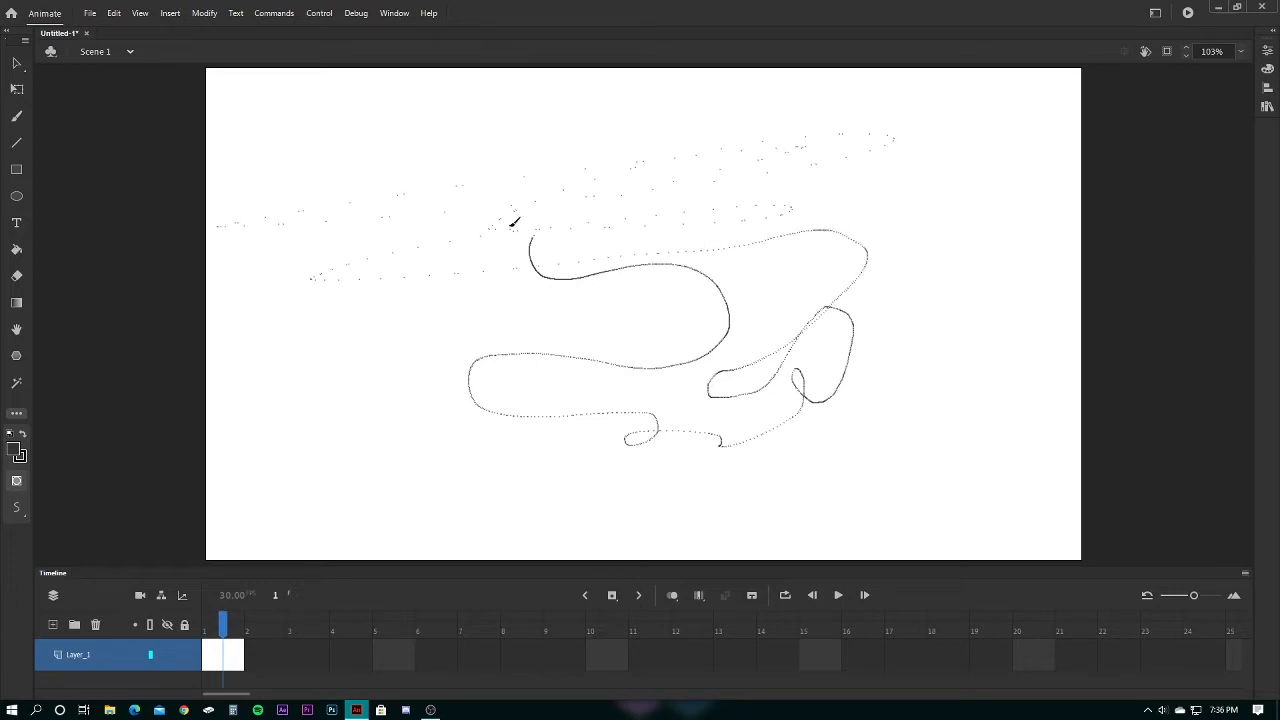
{"action": "mouse_move", "coordinate": [812, 402]}
{"action": "left_mouse_down"}
{"action": "mouse_move", "coordinate": [794, 451]}
{"action": "mouse_move", "coordinate": [680, 463]}
{"action": "mouse_move", "coordinate": [624, 487]}
{"action": "left_mouse_up"}
{"action": "mouse_move", "coordinate": [707, 481]}
{"action": "left_mouse_down"}
{"action": "mouse_move", "coordinate": [776, 477]}
{"action": "mouse_move", "coordinate": [828, 450]}
{"action": "mouse_move", "coordinate": [864, 404]}
{"action": "left_mouse_up"}
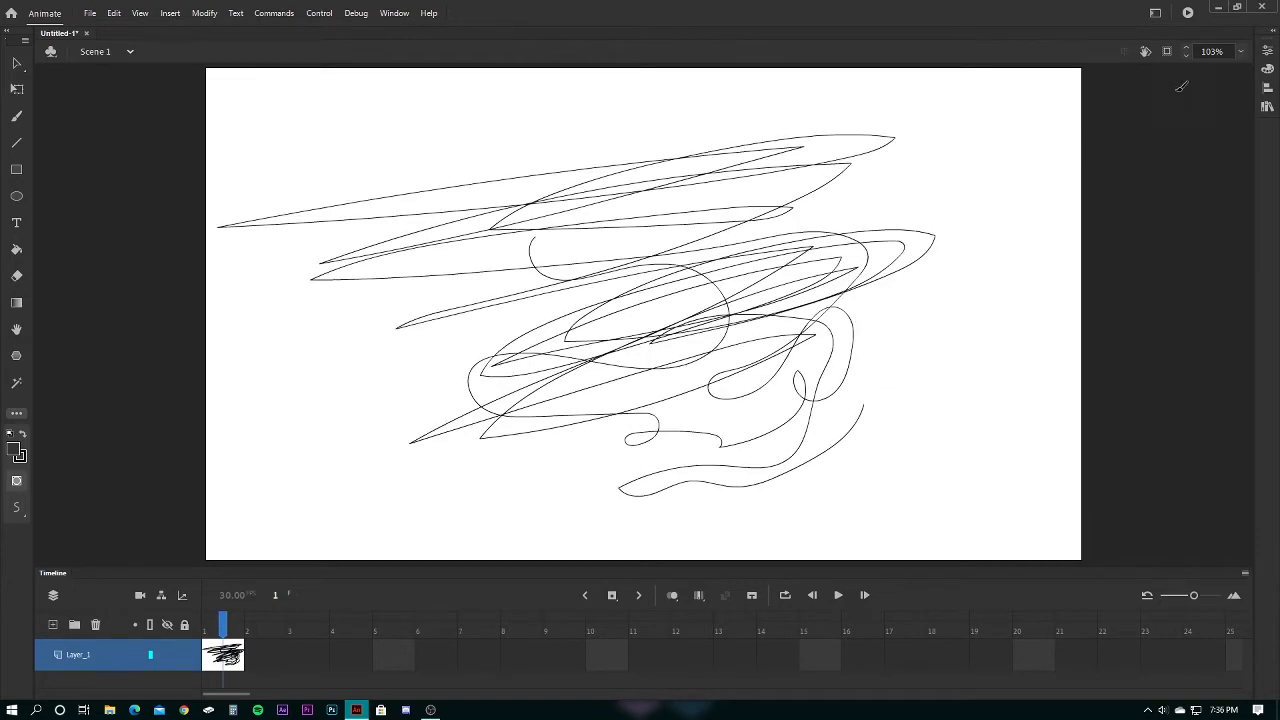
Set the Paint Brush stroke size to 24 and paint two thick curved strokes, one on each side of the stage
{"action": "left_click", "coordinate": [1267, 50]}
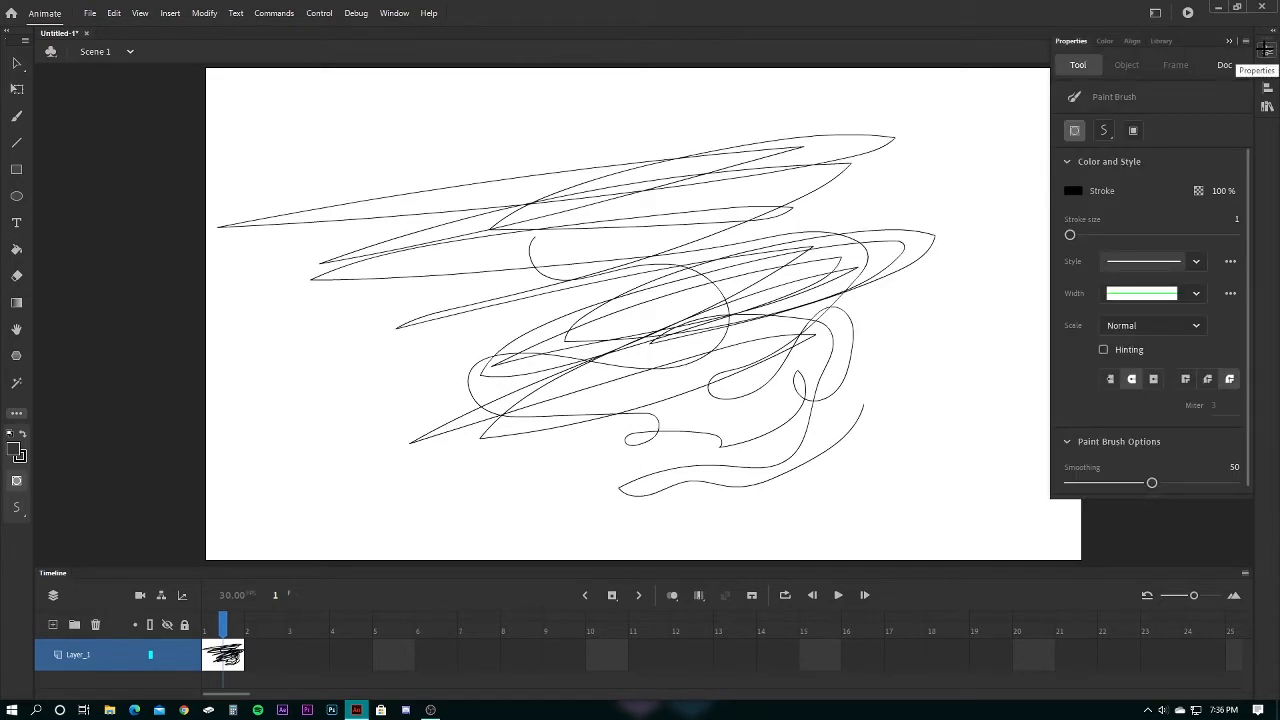
{"action": "left_click_drag", "start_coordinate": [1070, 233], "coordinate": [1083, 234]}
{"action": "mouse_move", "coordinate": [918, 388]}
{"action": "left_mouse_down"}
{"action": "mouse_move", "coordinate": [962, 352]}
{"action": "mouse_move", "coordinate": [969, 283]}
{"action": "mouse_move", "coordinate": [937, 282]}
{"action": "mouse_move", "coordinate": [880, 370]}
{"action": "mouse_move", "coordinate": [851, 342]}
{"action": "mouse_move", "coordinate": [938, 238]}
{"action": "mouse_move", "coordinate": [945, 180]}
{"action": "mouse_move", "coordinate": [927, 178]}
{"action": "mouse_move", "coordinate": [899, 207]}
{"action": "mouse_move", "coordinate": [832, 215]}
{"action": "mouse_move", "coordinate": [801, 254]}
{"action": "mouse_move", "coordinate": [745, 258]}
{"action": "left_mouse_up"}
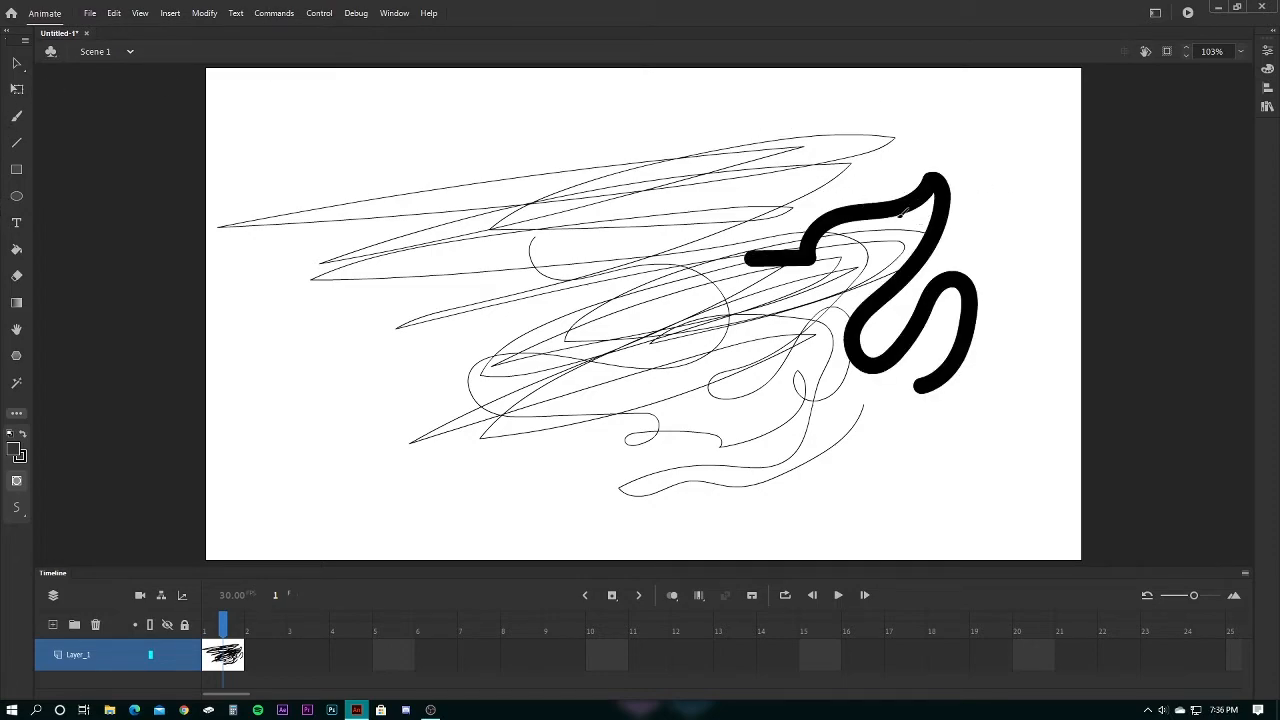
{"action": "left_click", "coordinate": [1268, 49]}
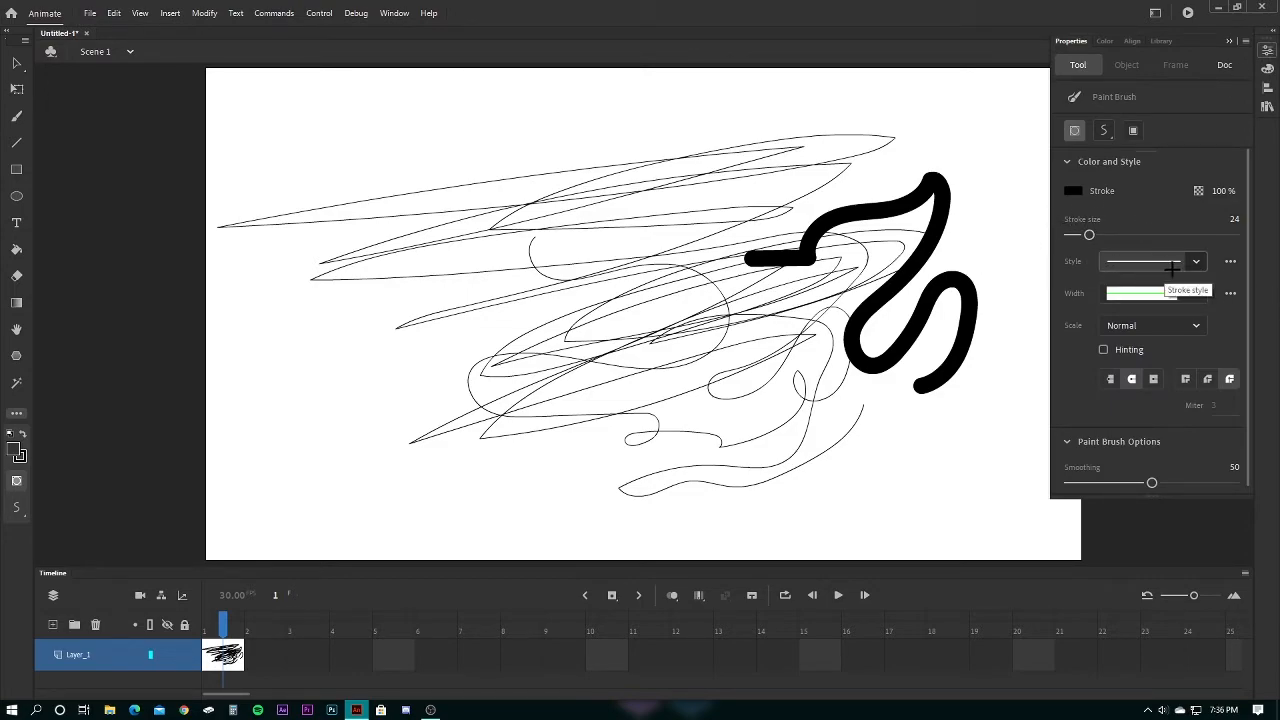
{"action": "mouse_move", "coordinate": [423, 349]}
{"action": "left_mouse_down"}
{"action": "mouse_move", "coordinate": [533, 361]}
{"action": "mouse_move", "coordinate": [545, 300]}
{"action": "left_mouse_up"}
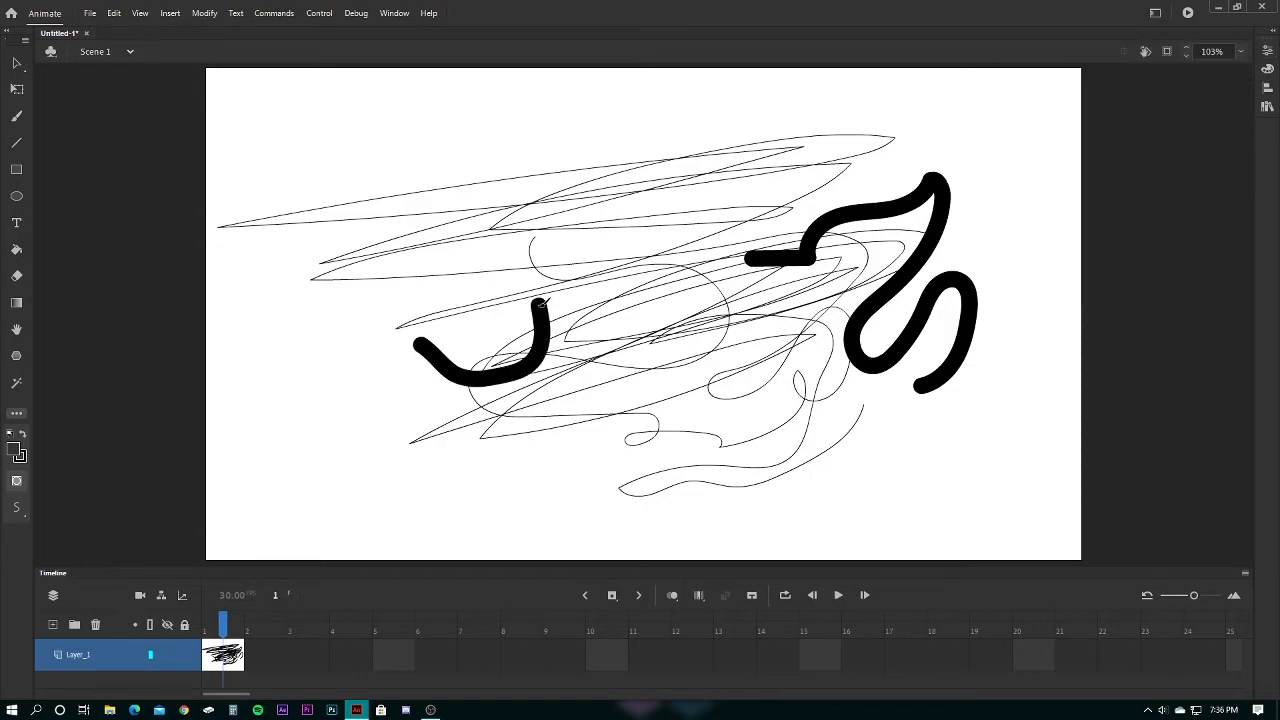
Undo all the Paint Brush strokes, thick and thin, to empty the stage
{"action": "key", "text": "ctrl+z"}
{"action": "key", "text": "ctrl+z"}
{"action": "key", "text": "ctrl+z"}
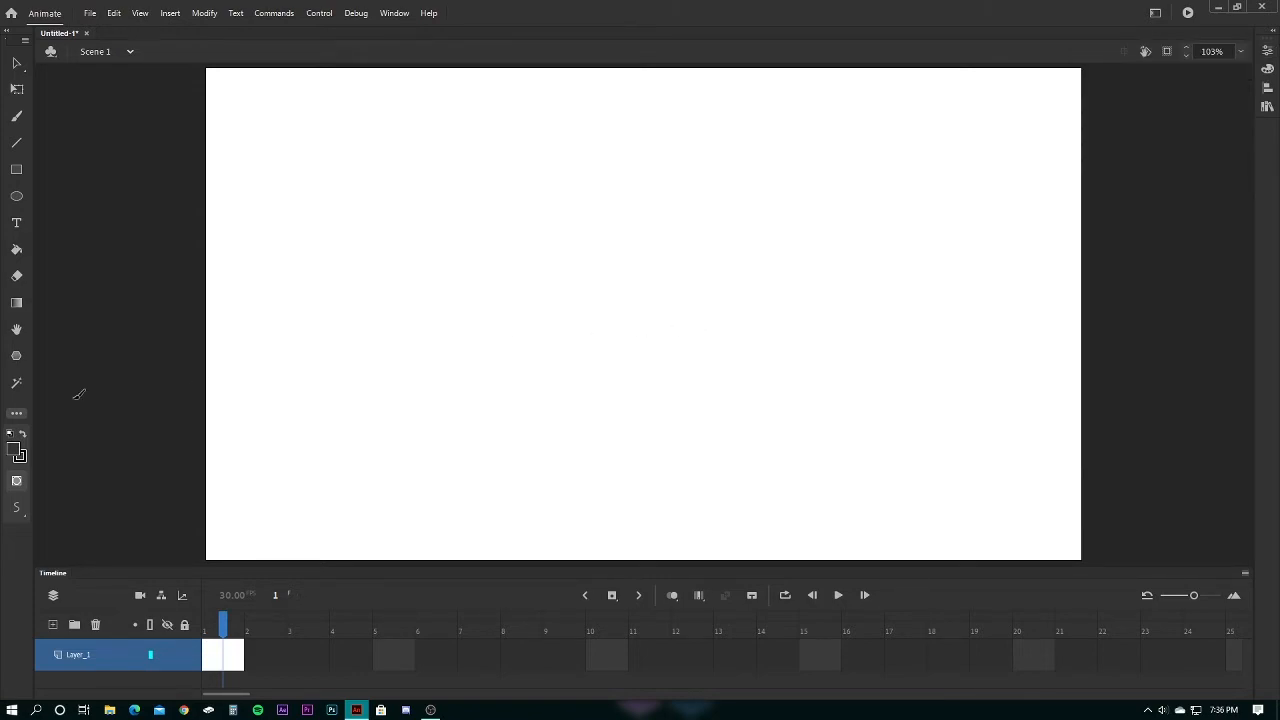
Draw a winding curve, a straight line, two four-sided boxes, two ovals and a stroke near the stage's lower edge with the Pencil tool
{"action": "left_click", "coordinate": [16, 413]}
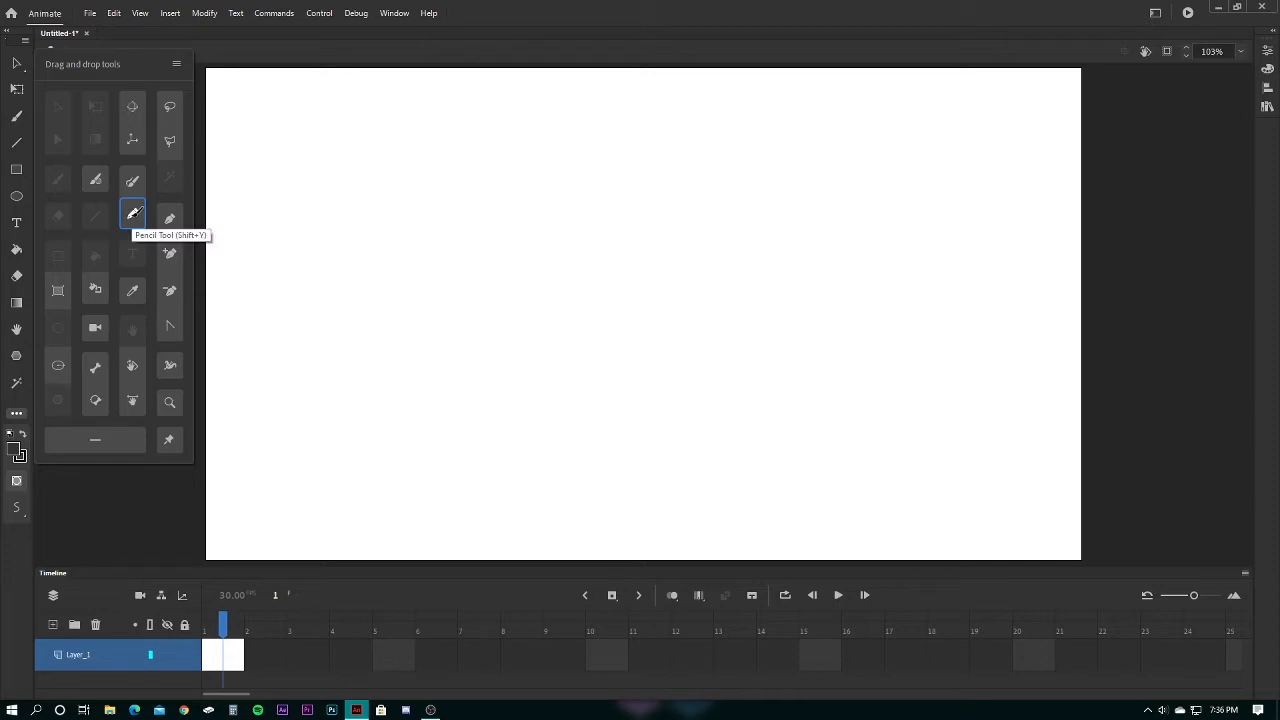
{"action": "left_click", "coordinate": [133, 213]}
{"action": "mouse_move", "coordinate": [531, 228]}
{"action": "left_mouse_down"}
{"action": "mouse_move", "coordinate": [519, 274]}
{"action": "mouse_move", "coordinate": [629, 304]}
{"action": "mouse_move", "coordinate": [606, 382]}
{"action": "mouse_move", "coordinate": [491, 337]}
{"action": "mouse_move", "coordinate": [418, 400]}
{"action": "mouse_move", "coordinate": [687, 442]}
{"action": "left_mouse_up"}
{"action": "mouse_move", "coordinate": [771, 185]}
{"action": "left_mouse_down"}
{"action": "mouse_move", "coordinate": [757, 221]}
{"action": "mouse_move", "coordinate": [775, 315]}
{"action": "mouse_move", "coordinate": [899, 322]}
{"action": "mouse_move", "coordinate": [914, 200]}
{"action": "mouse_move", "coordinate": [748, 186]}
{"action": "left_mouse_up"}
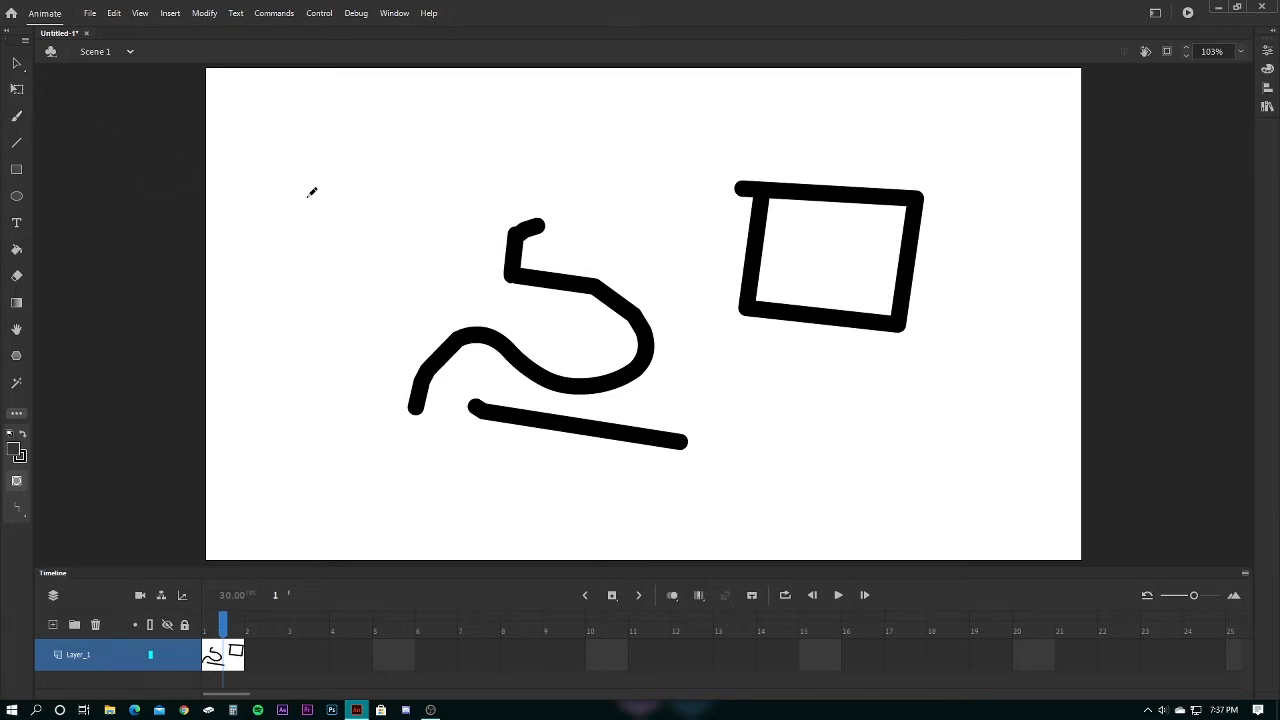
{"action": "mouse_move", "coordinate": [335, 130]}
{"action": "left_mouse_down"}
{"action": "mouse_move", "coordinate": [327, 189]}
{"action": "mouse_move", "coordinate": [345, 205]}
{"action": "mouse_move", "coordinate": [416, 205]}
{"action": "mouse_move", "coordinate": [434, 182]}
{"action": "mouse_move", "coordinate": [434, 133]}
{"action": "mouse_move", "coordinate": [336, 130]}
{"action": "left_mouse_up"}
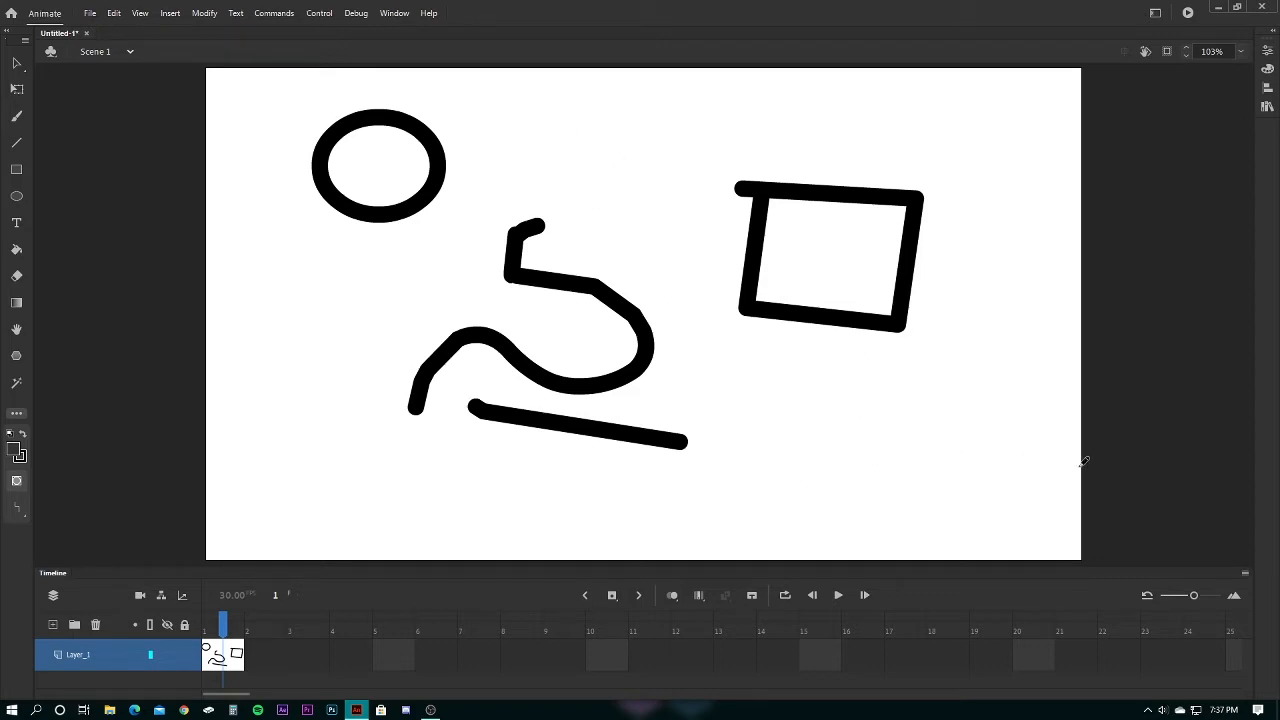
{"action": "mouse_move", "coordinate": [831, 430]}
{"action": "left_mouse_down"}
{"action": "mouse_move", "coordinate": [837, 507]}
{"action": "mouse_move", "coordinate": [934, 495]}
{"action": "mouse_move", "coordinate": [911, 415]}
{"action": "mouse_move", "coordinate": [826, 425]}
{"action": "left_mouse_up"}
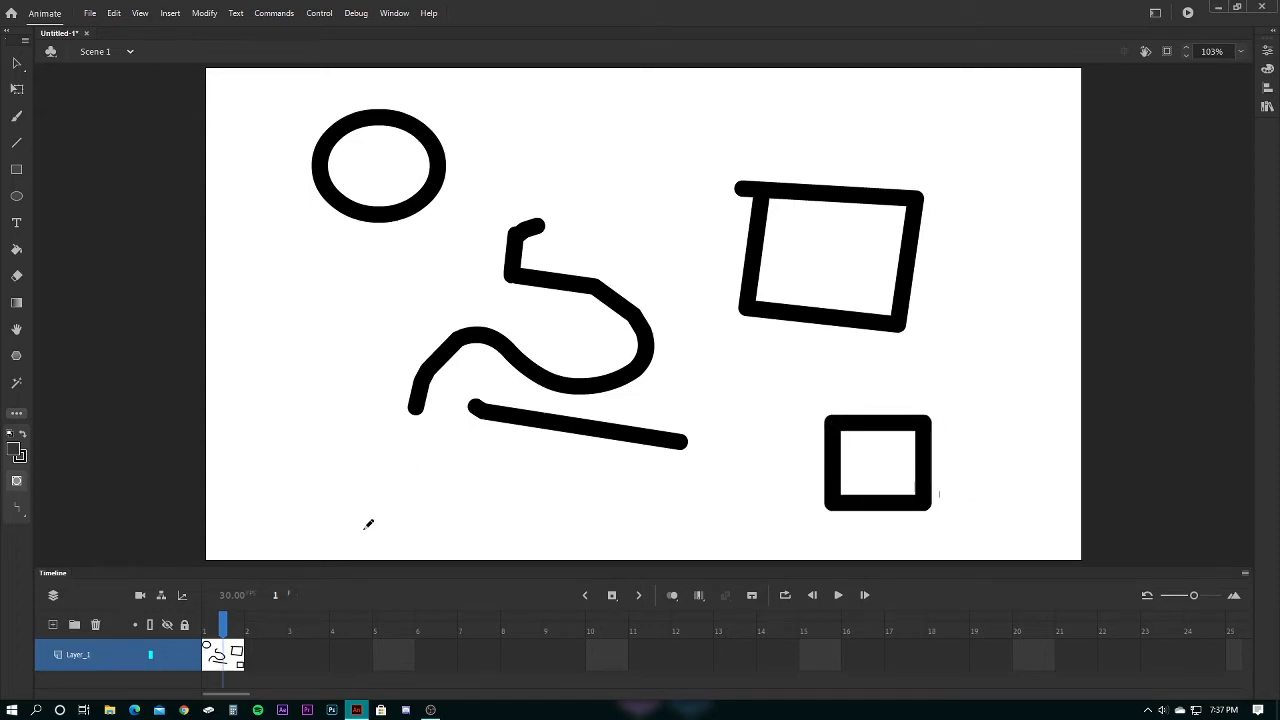
{"action": "mouse_move", "coordinate": [365, 521]}
{"action": "left_mouse_down"}
{"action": "mouse_move", "coordinate": [394, 467]}
{"action": "mouse_move", "coordinate": [372, 522]}
{"action": "left_mouse_up"}
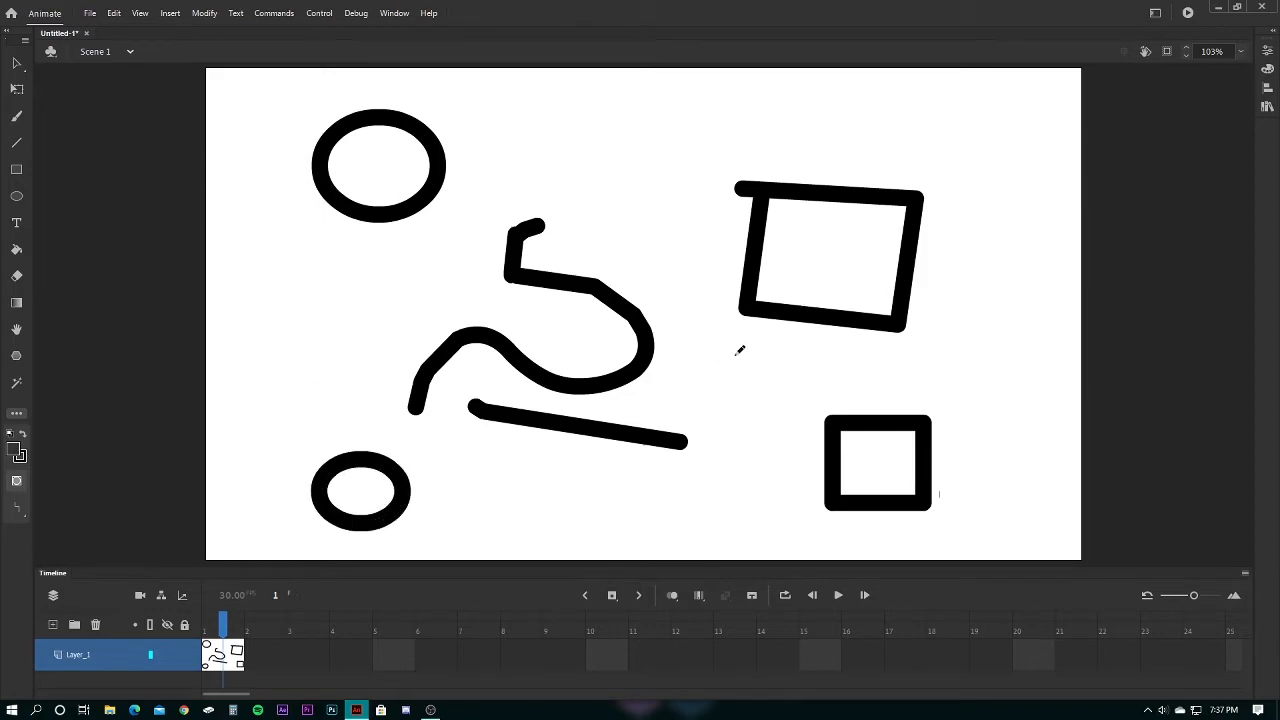
{"action": "left_click_drag", "start_coordinate": [520, 516], "coordinate": [636, 505]}
Undo all the pencil shapes on the stage
{"action": "key", "text": "ctrl+z"}
{"action": "key", "text": "ctrl+z"}
{"action": "key", "text": "ctrl+z"}
{"action": "key", "text": "ctrl+z"}
{"action": "key", "text": "ctrl+z"}
{"action": "key", "text": "ctrl+z"}
{"action": "key", "text": "ctrl+z"}
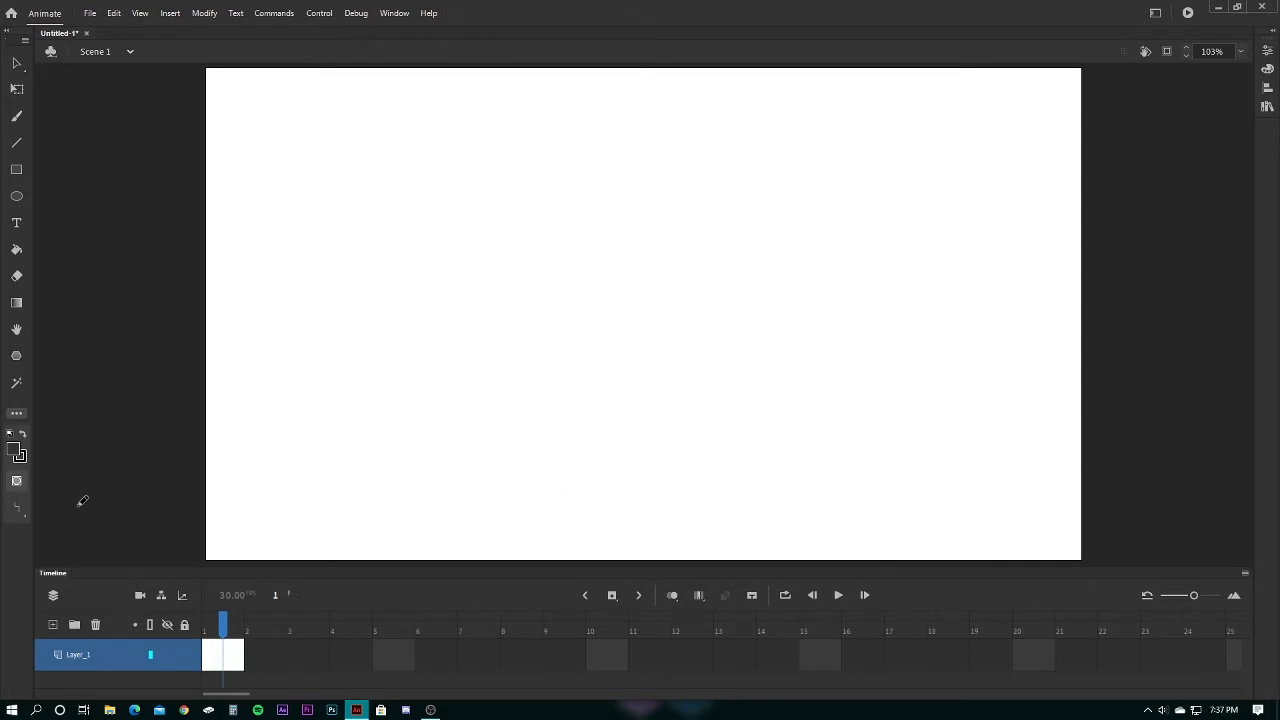
Draw a closed round outline on the stage with the brush and fill it with bright green using the Paint Bucket
{"action": "left_click", "coordinate": [16, 413]}
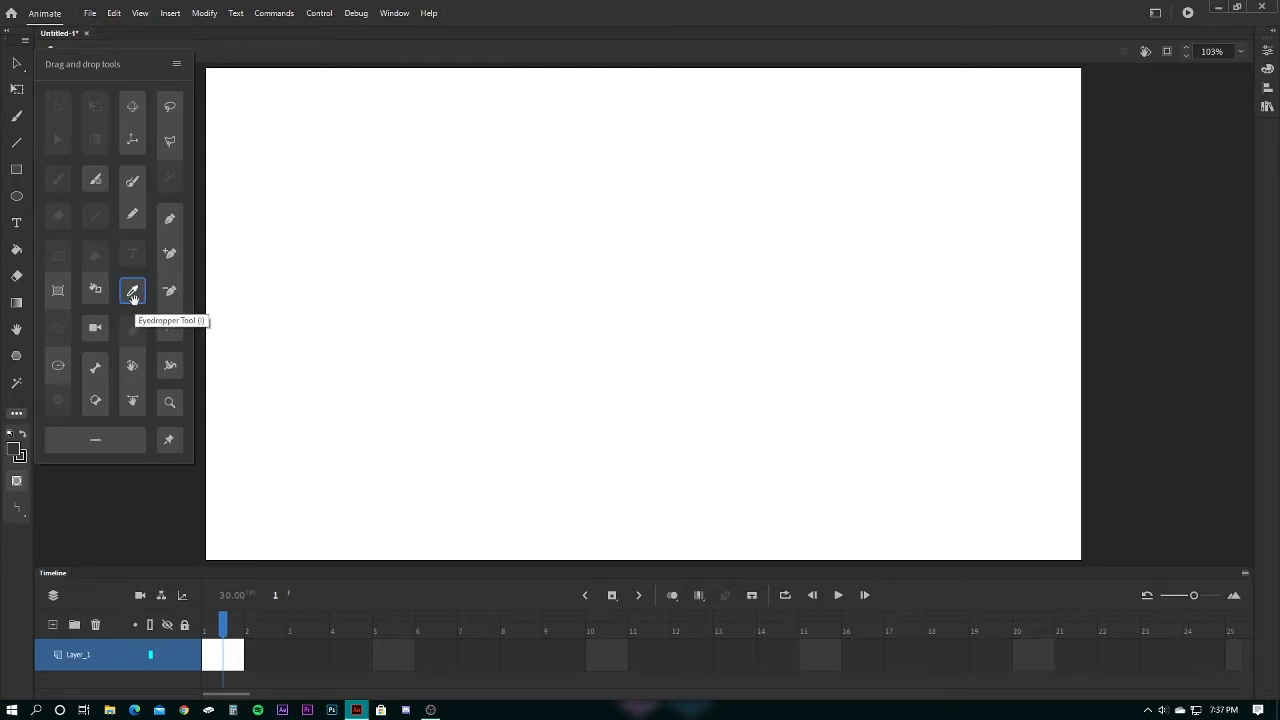
{"action": "mouse_move", "coordinate": [133, 297]}
{"action": "left_mouse_down"}
{"action": "mouse_move", "coordinate": [77, 277]}
{"action": "mouse_move", "coordinate": [94, 109]}
{"action": "mouse_move", "coordinate": [11, 138]}
{"action": "mouse_move", "coordinate": [17, 115]}
{"action": "left_mouse_up"}
{"action": "mouse_move", "coordinate": [365, 351]}
{"action": "left_mouse_down"}
{"action": "mouse_move", "coordinate": [457, 296]}
{"action": "mouse_move", "coordinate": [410, 353]}
{"action": "mouse_move", "coordinate": [370, 352]}
{"action": "left_mouse_up"}
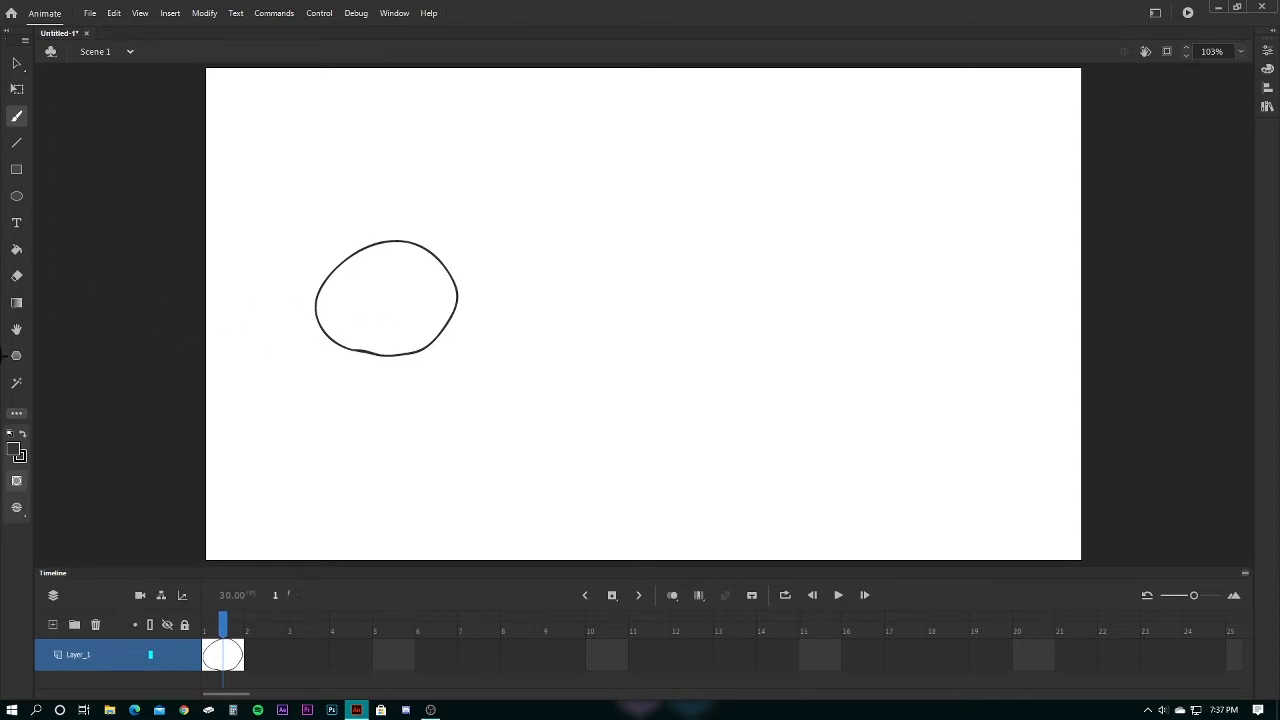
{"action": "left_click", "coordinate": [16, 249]}
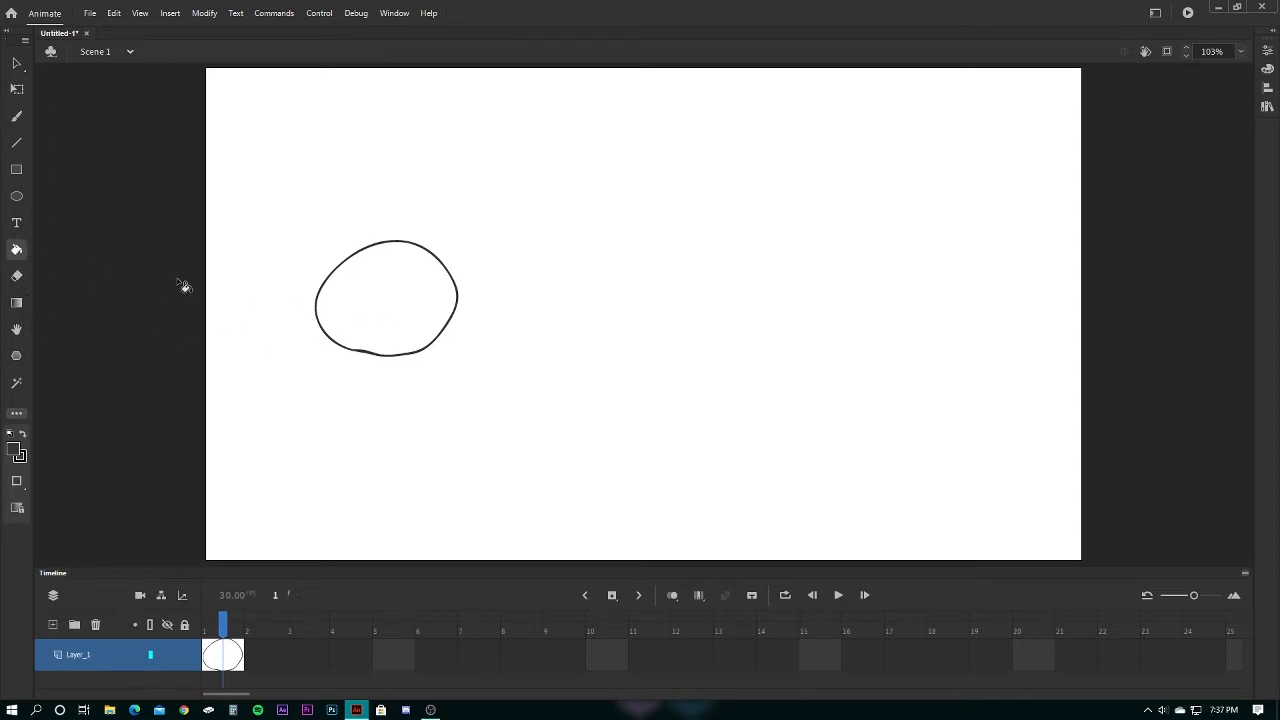
{"action": "left_click", "coordinate": [18, 455]}
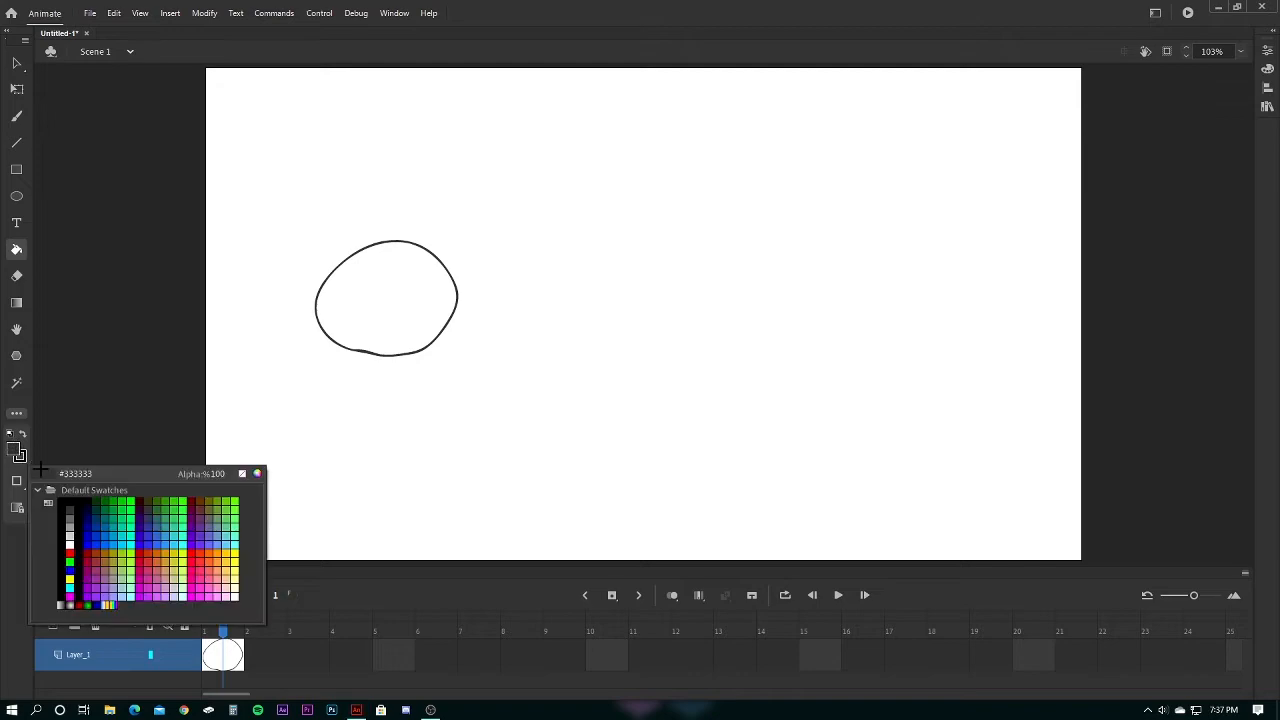
{"action": "left_click", "coordinate": [133, 499]}
{"action": "left_click", "coordinate": [366, 312]}
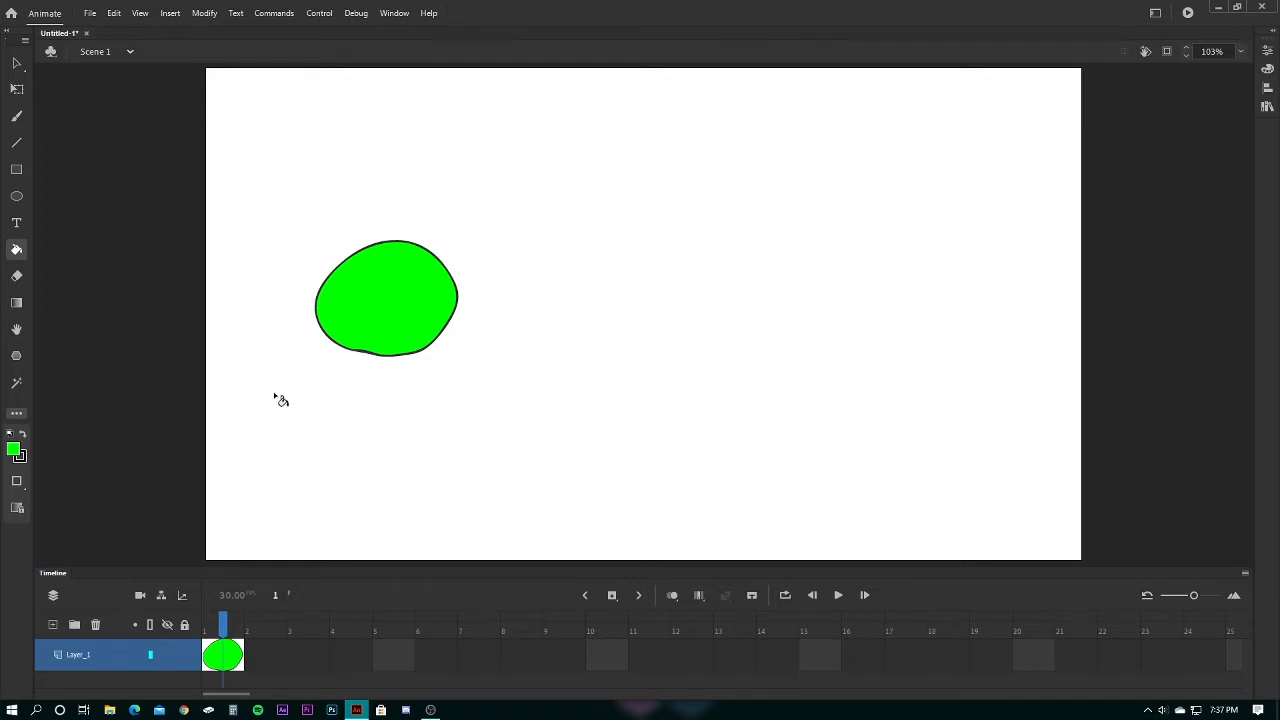
Sample the dark grey #252525 of the area around the stage as the fill color
{"action": "left_click", "coordinate": [13, 450]}
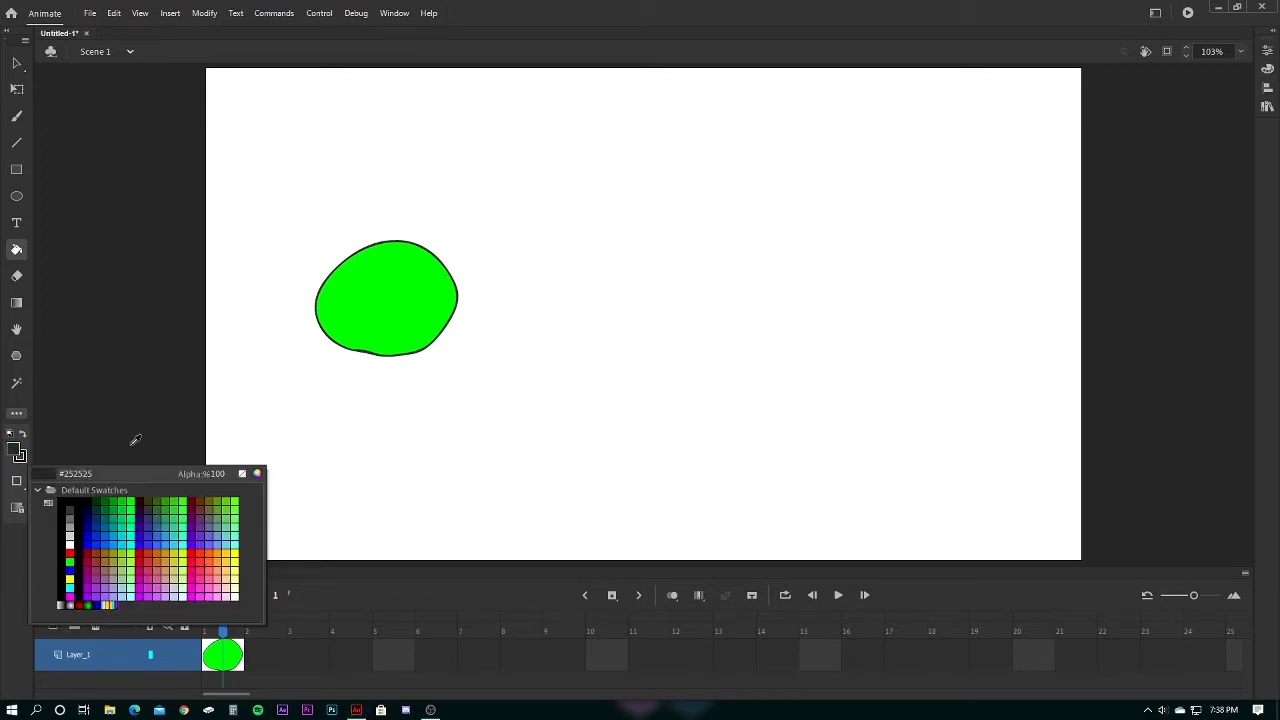
{"action": "left_click", "coordinate": [149, 368]}
{"action": "left_click", "coordinate": [16, 196]}
{"action": "left_click_drag", "start_coordinate": [642, 232], "coordinate": [818, 346]}
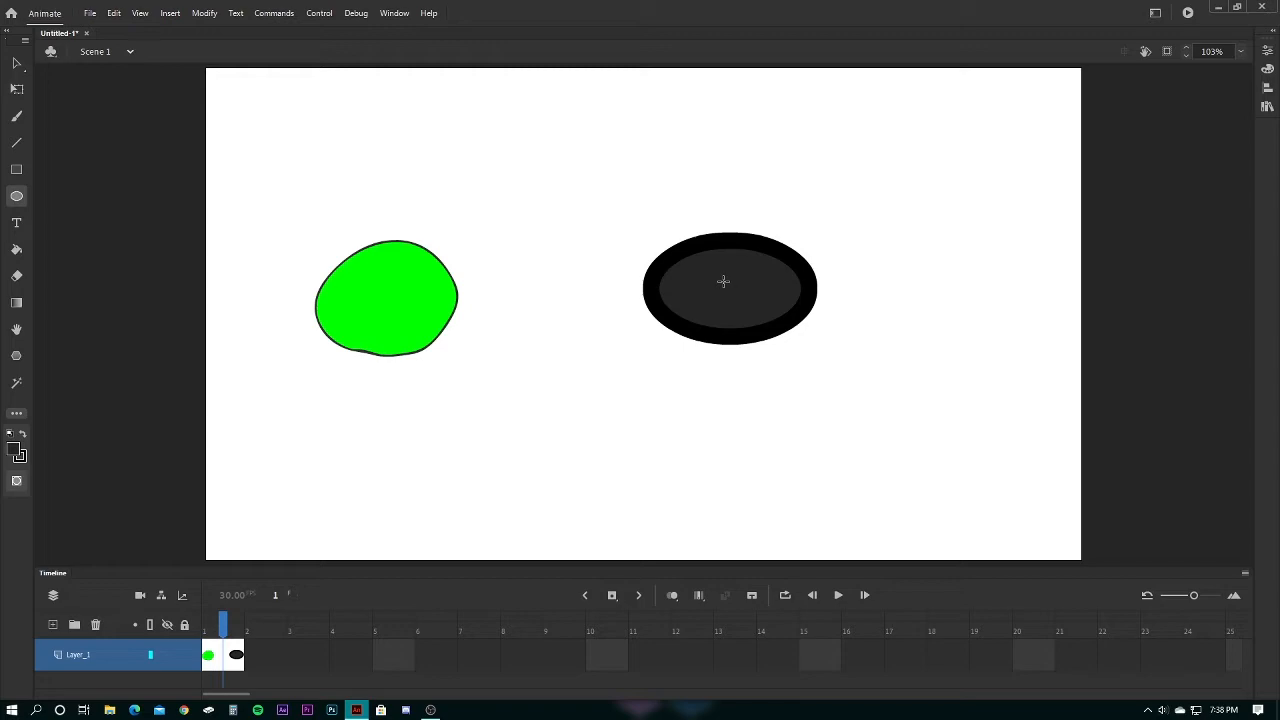
{"action": "key", "text": "ctrl+z"}
Draw a second closed outline with the brush to the right of the green shape
{"action": "left_click", "coordinate": [16, 116]}
{"action": "mouse_move", "coordinate": [733, 294]}
{"action": "left_mouse_down"}
{"action": "mouse_move", "coordinate": [669, 205]}
{"action": "mouse_move", "coordinate": [796, 254]}
{"action": "mouse_move", "coordinate": [728, 294]}
{"action": "left_mouse_up"}
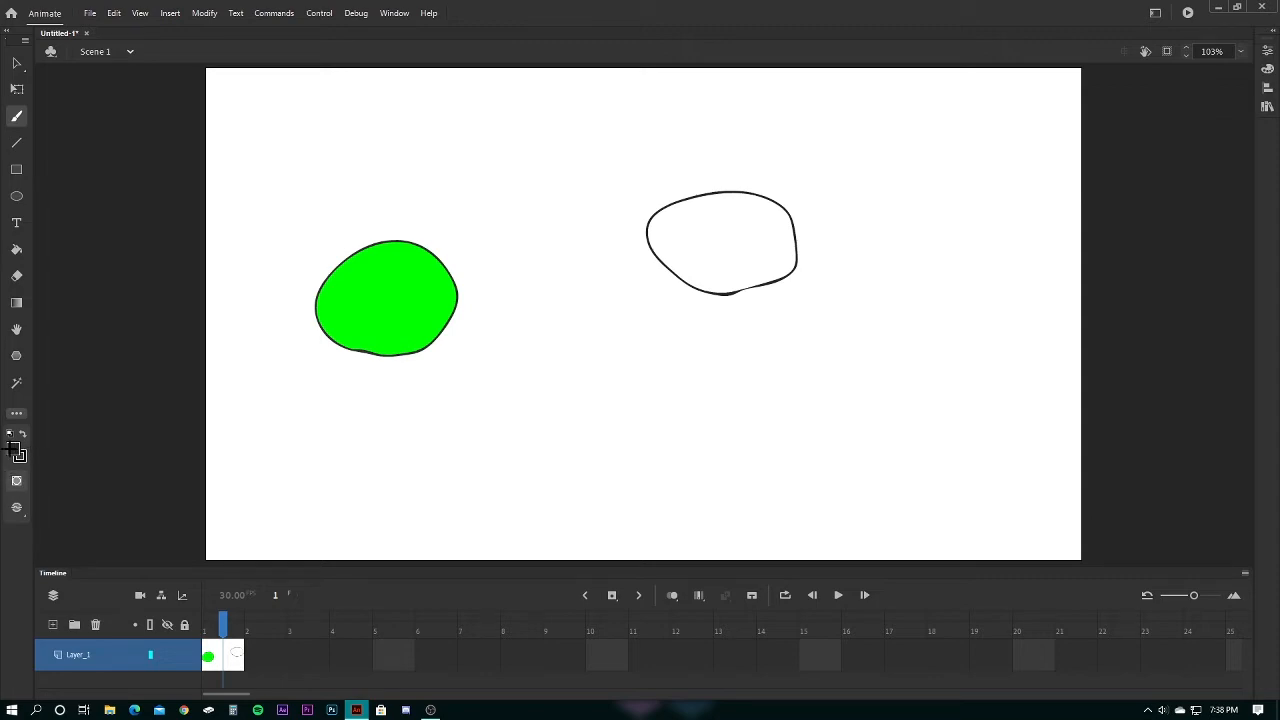
Sample the green from the first shape with the Eyedropper and fill the second outline with it
{"action": "left_click", "coordinate": [16, 412]}
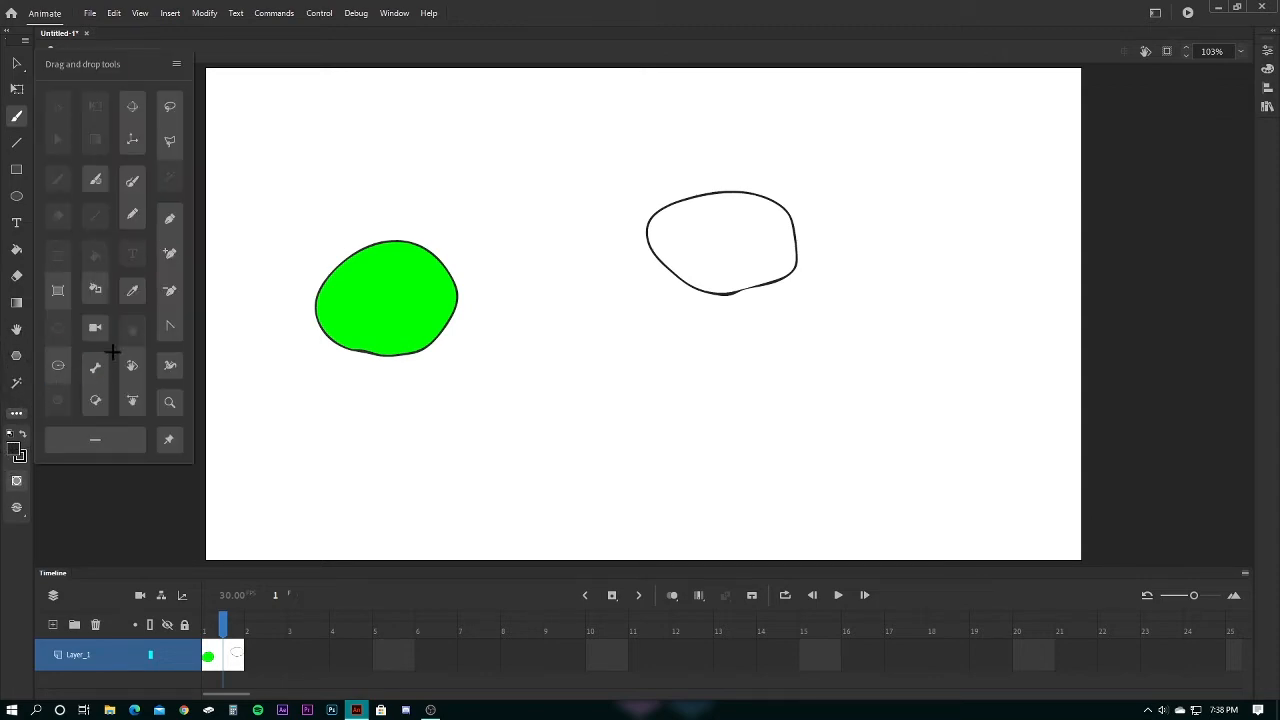
{"action": "left_click", "coordinate": [133, 291]}
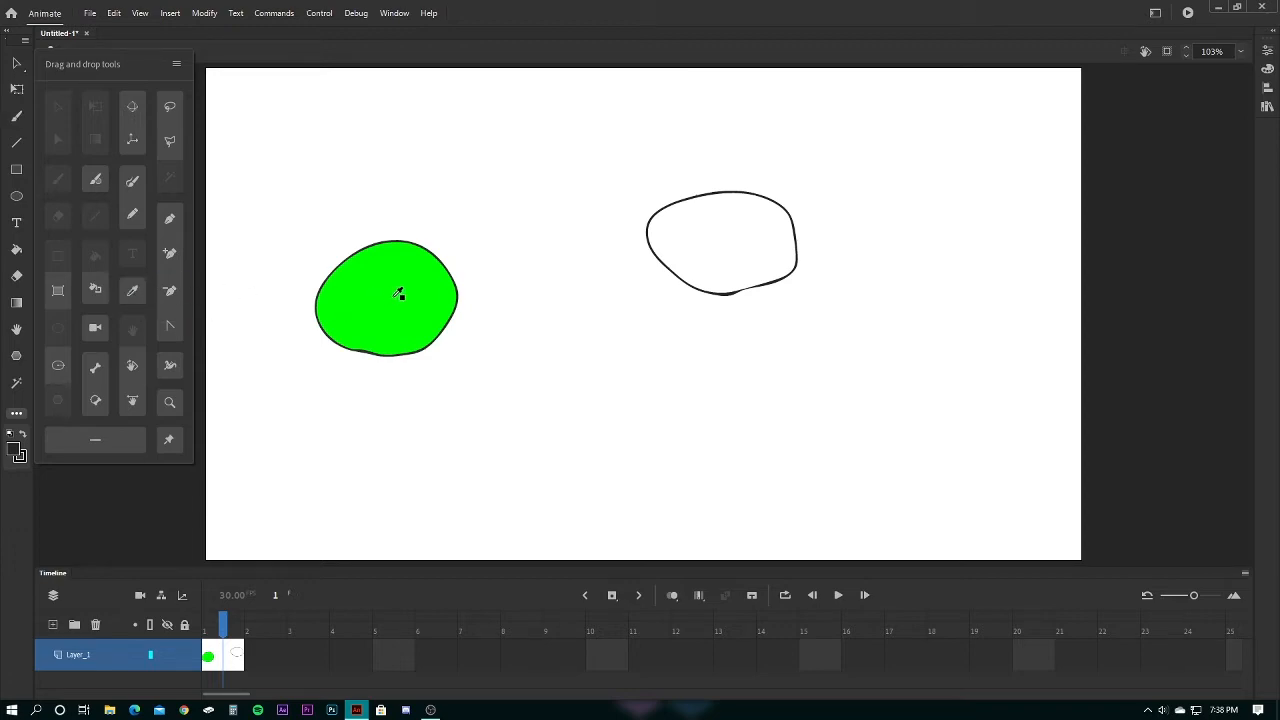
{"action": "left_click", "coordinate": [400, 288]}
{"action": "left_click", "coordinate": [400, 288]}
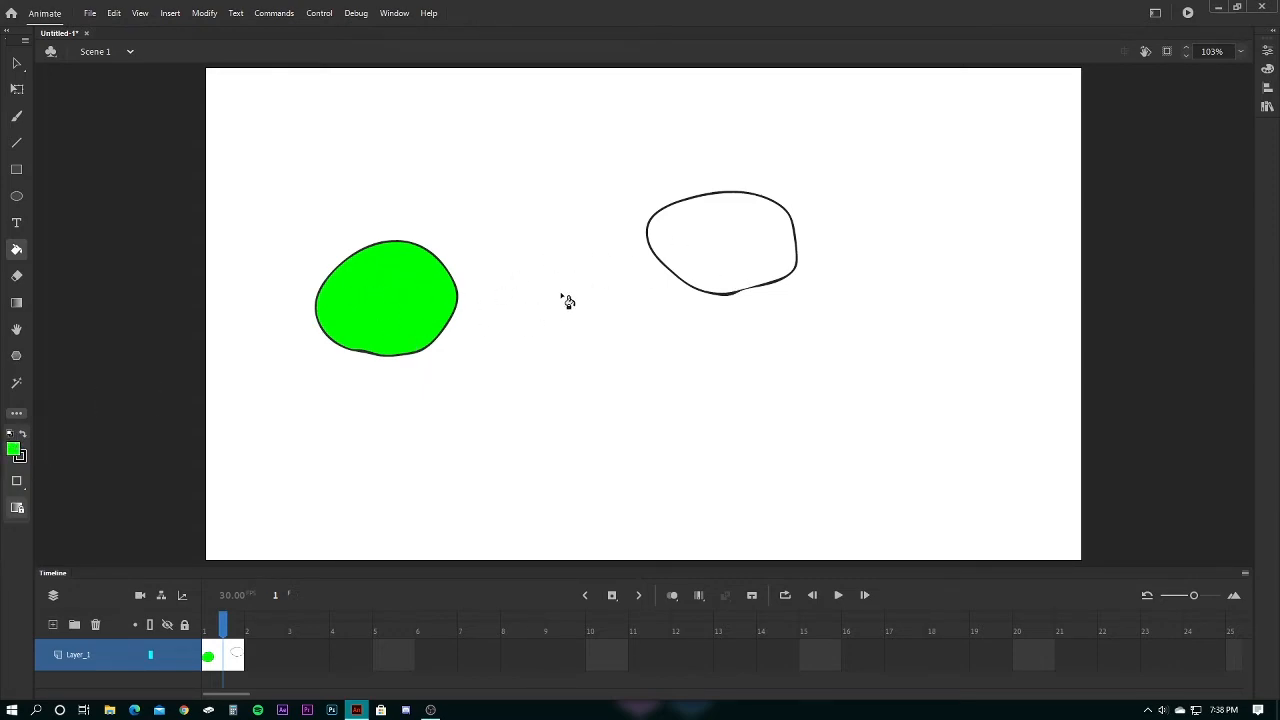
{"action": "left_click", "coordinate": [718, 231]}
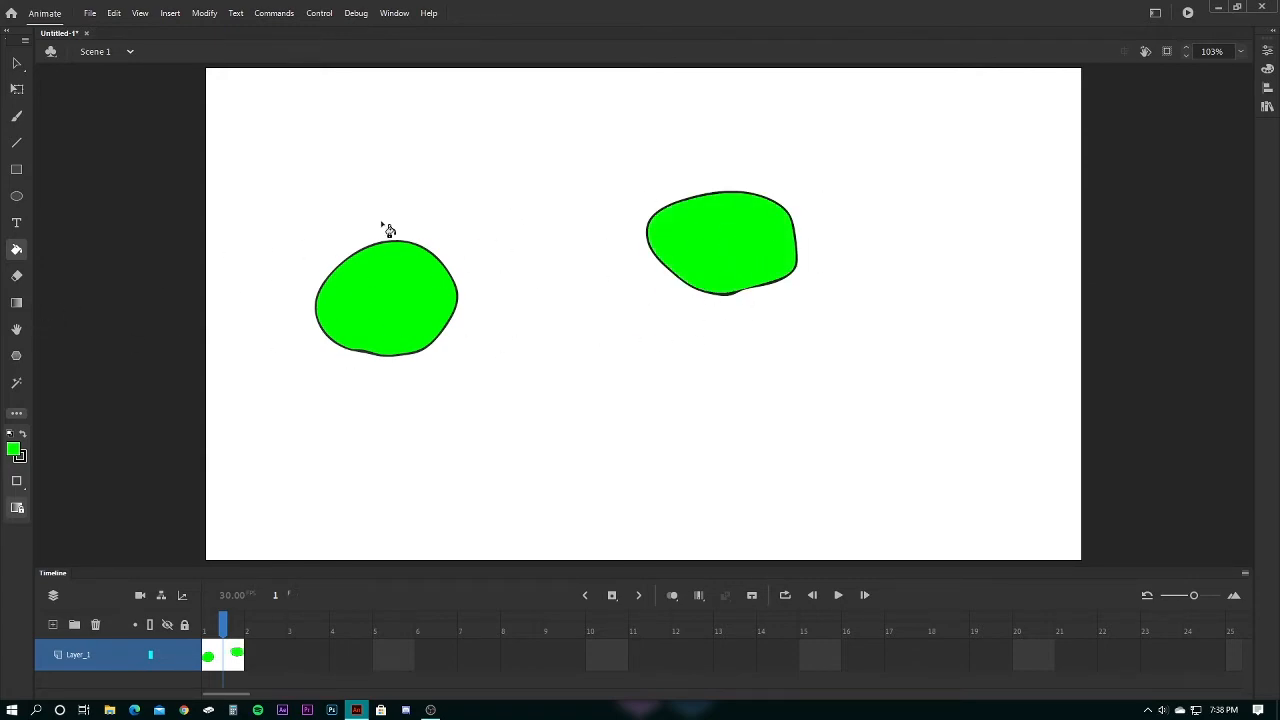
Undo the fills and both brush outlines to empty the stage
{"action": "key", "text": "ctrl+z"}
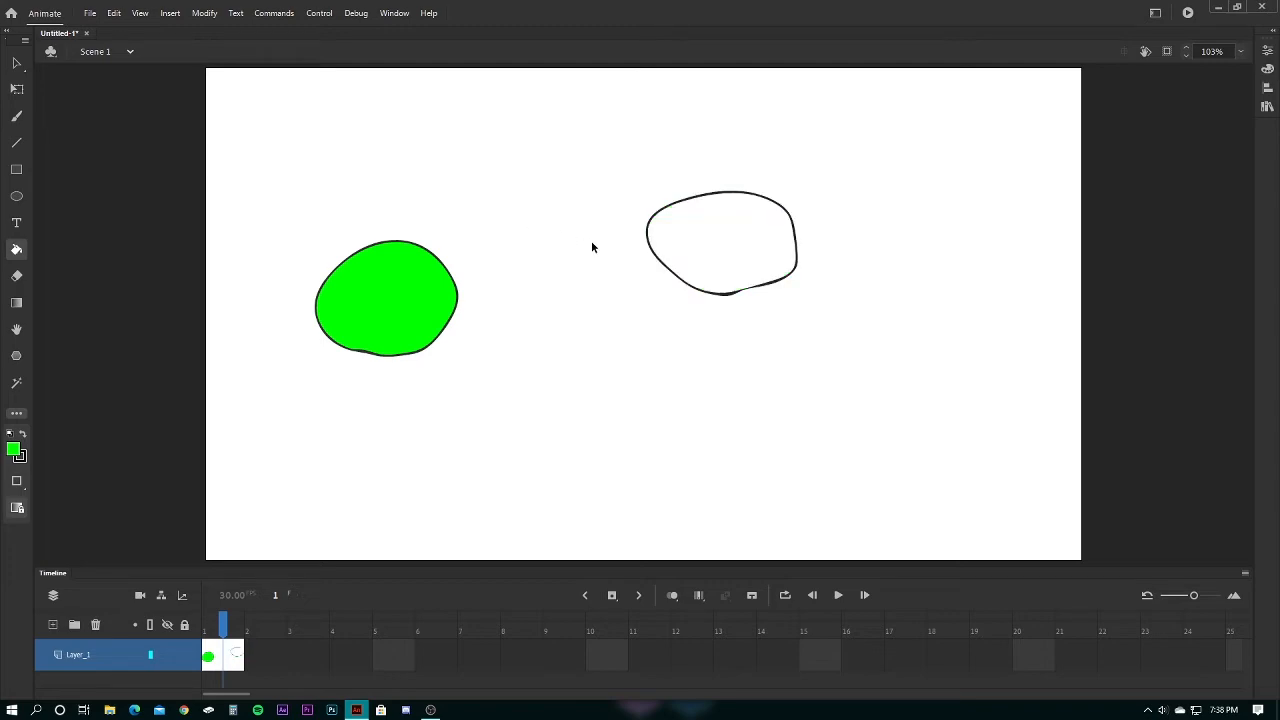
{"action": "key", "text": "ctrl+z"}
{"action": "key", "text": "ctrl+z"}
{"action": "key", "text": "ctrl+z"}
Draw a rectangle with the rainbow gradient fill and thick black stroke, and a smaller matching oval just above it
{"action": "left_click", "coordinate": [16, 413]}
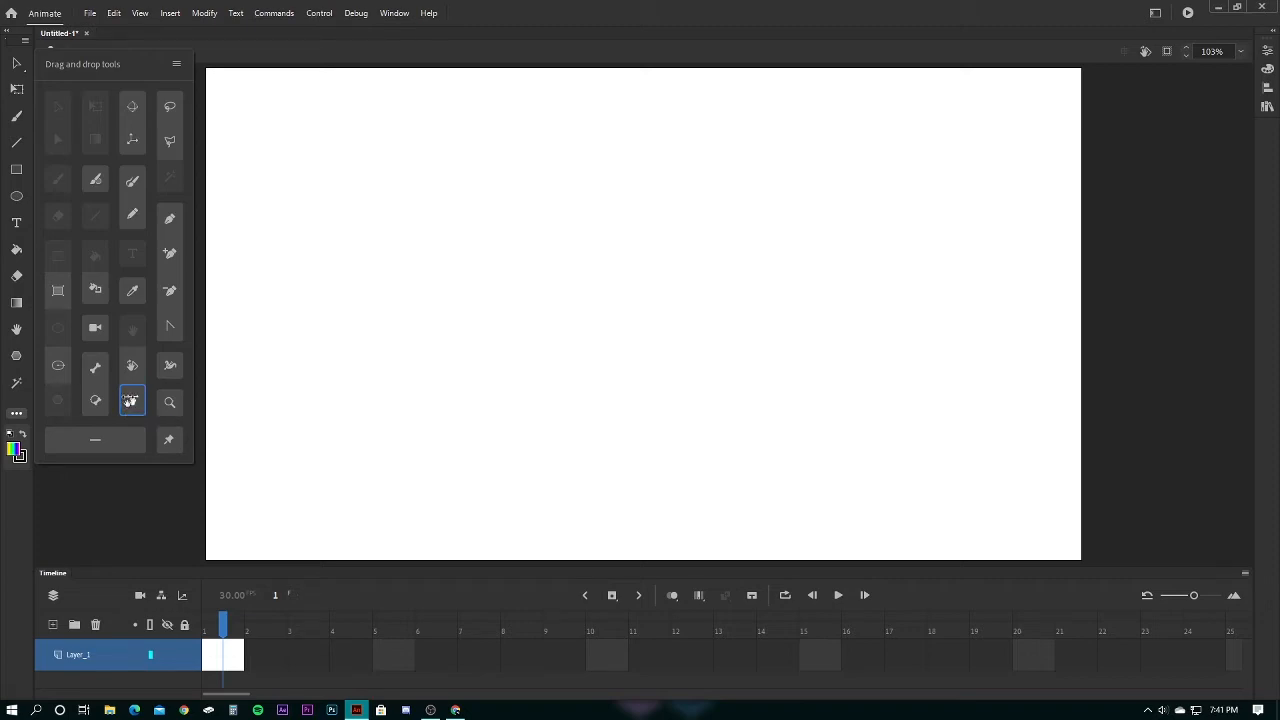
{"action": "left_click", "coordinate": [204, 546]}
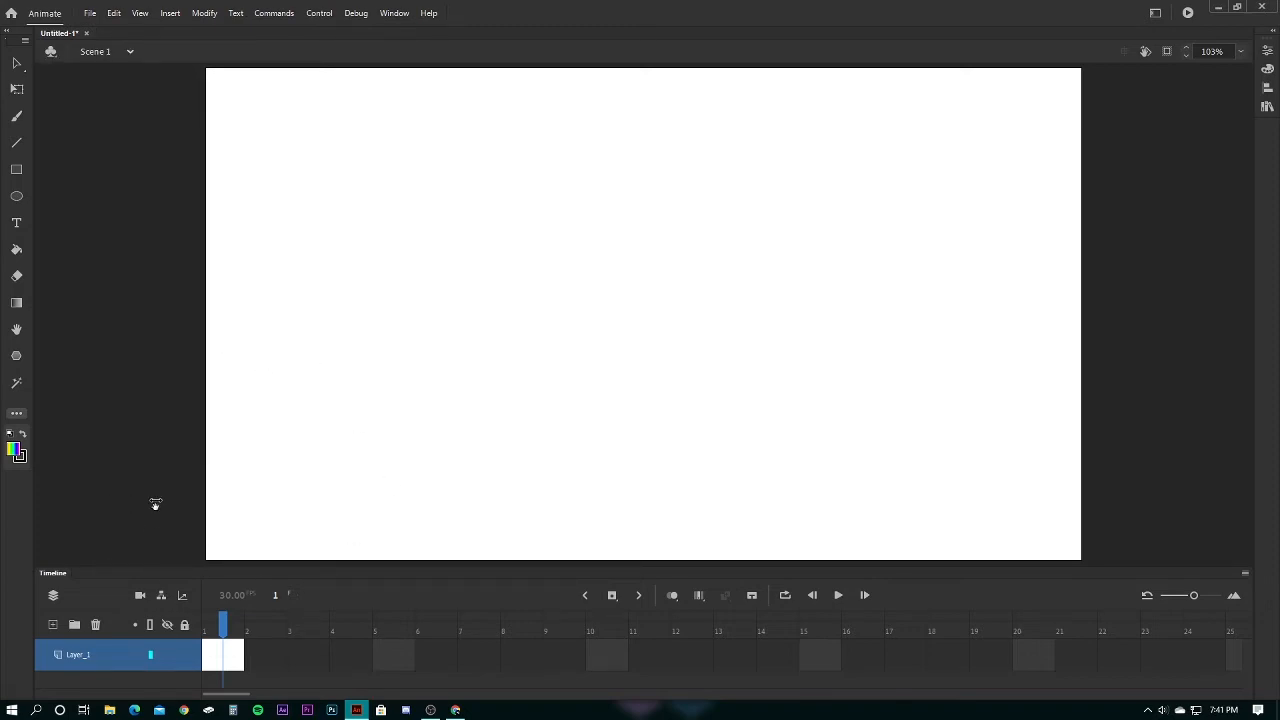
{"action": "left_click", "coordinate": [16, 62]}
{"action": "left_click", "coordinate": [16, 169]}
{"action": "left_click_drag", "start_coordinate": [391, 275], "coordinate": [593, 396]}
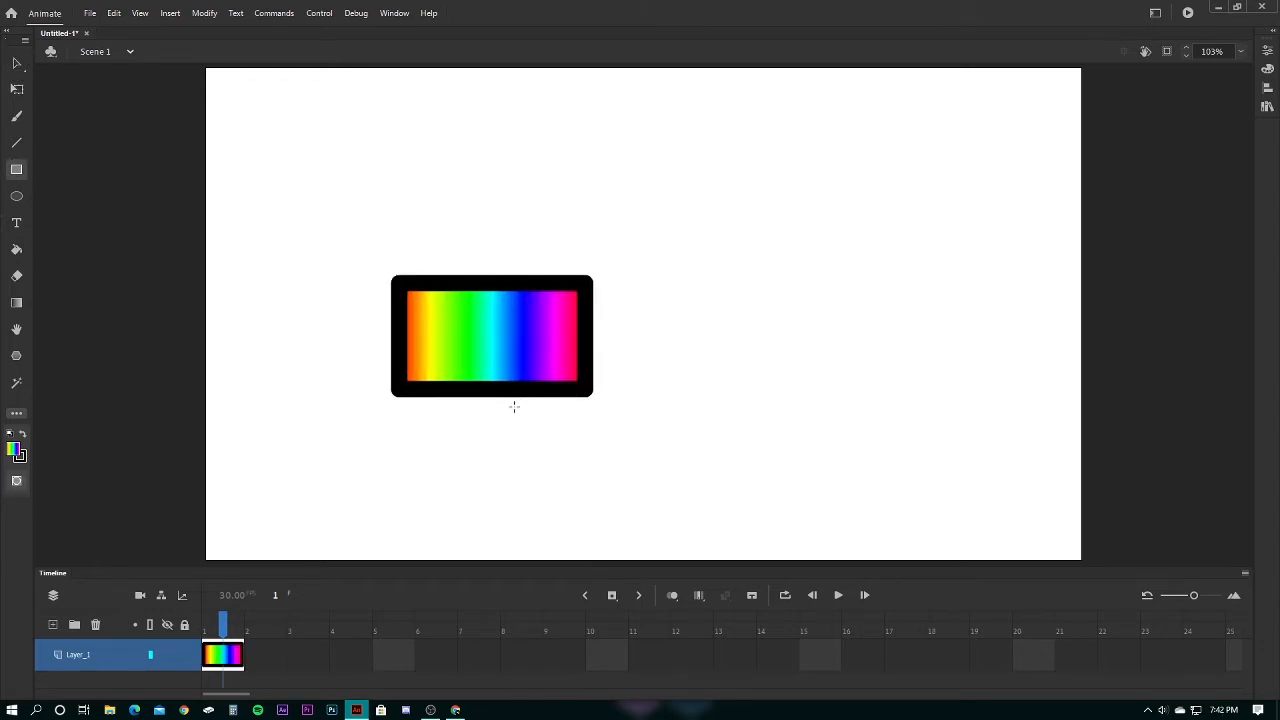
{"action": "left_click", "coordinate": [18, 197]}
{"action": "mouse_move", "coordinate": [440, 199]}
{"action": "left_mouse_down"}
{"action": "mouse_move", "coordinate": [520, 263]}
{"action": "mouse_move", "coordinate": [557, 271]}
{"action": "left_mouse_up"}
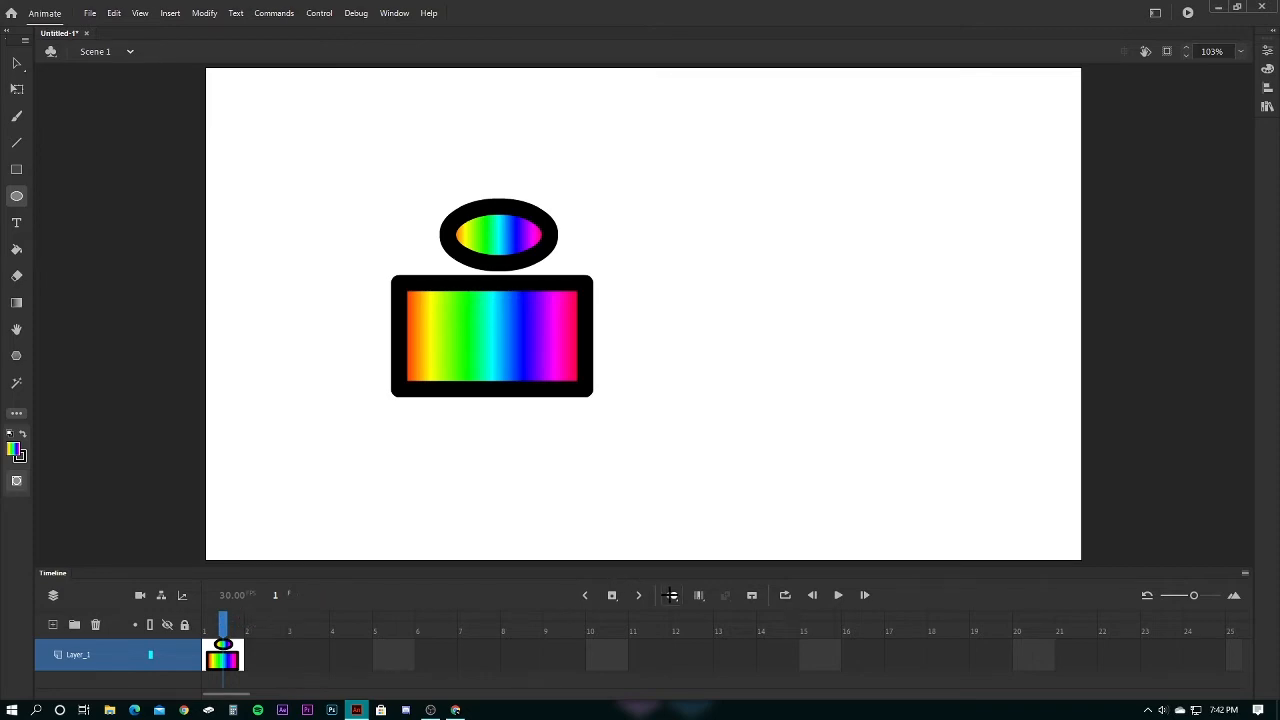
Add keyframes at frames 2 to 6, moving the rectangle and oval together progressively to the right across the stage
{"action": "left_click", "coordinate": [612, 595]}
{"action": "left_click", "coordinate": [16, 88]}
{"action": "left_click_drag", "start_coordinate": [351, 188], "coordinate": [586, 418]}
{"action": "left_click_drag", "start_coordinate": [510, 339], "coordinate": [560, 339]}
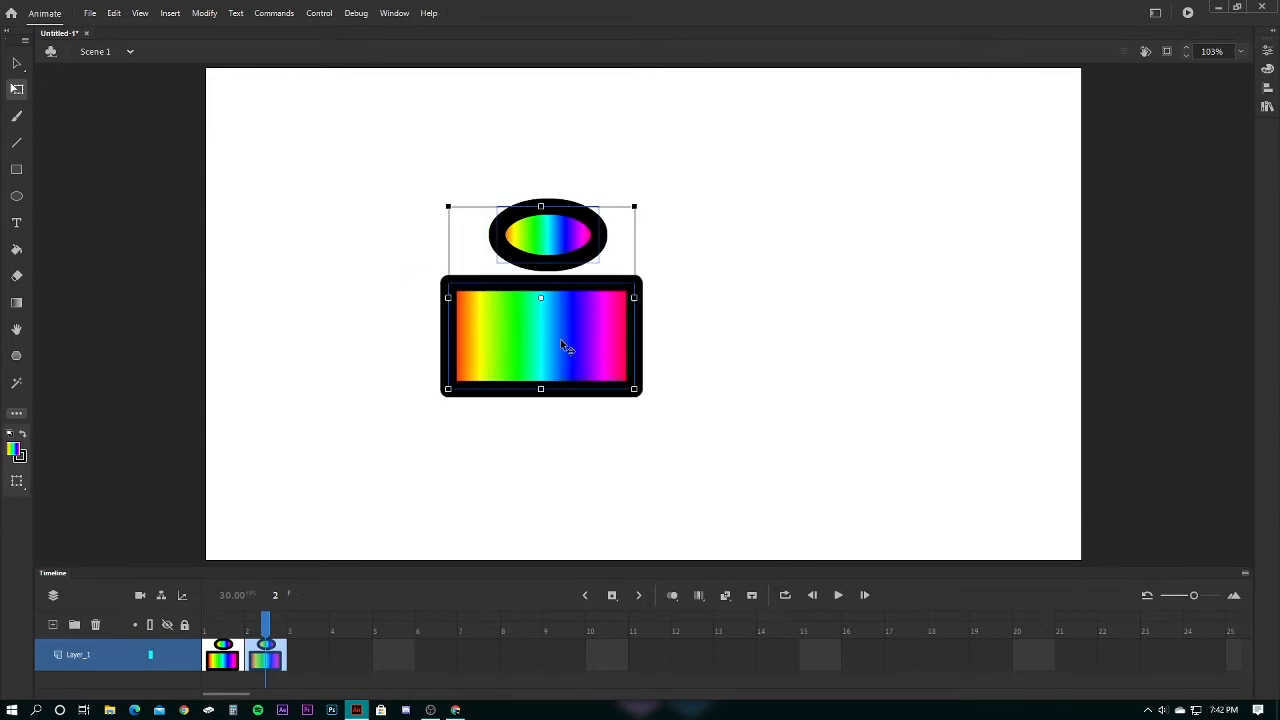
{"action": "left_click", "coordinate": [612, 595]}
{"action": "left_click_drag", "start_coordinate": [548, 322], "coordinate": [660, 350]}
{"action": "left_click", "coordinate": [612, 595]}
{"action": "left_click", "coordinate": [612, 595]}
{"action": "left_click", "coordinate": [612, 595]}
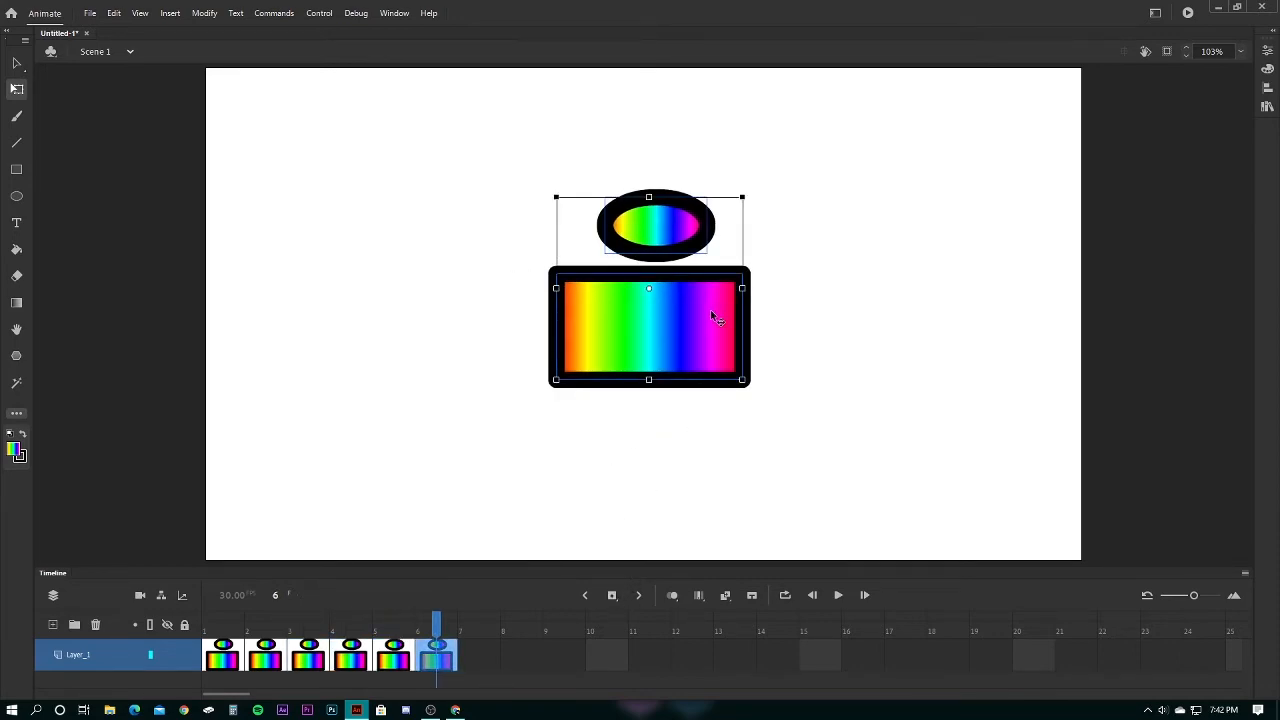
{"action": "left_click_drag", "start_coordinate": [593, 398], "coordinate": [700, 402]}
Return to frame 1, scrub through the six frames with the Time Scrub tool, and play the animation
{"action": "left_click_drag", "start_coordinate": [350, 632], "coordinate": [115, 625]}
{"action": "left_click", "coordinate": [16, 412]}
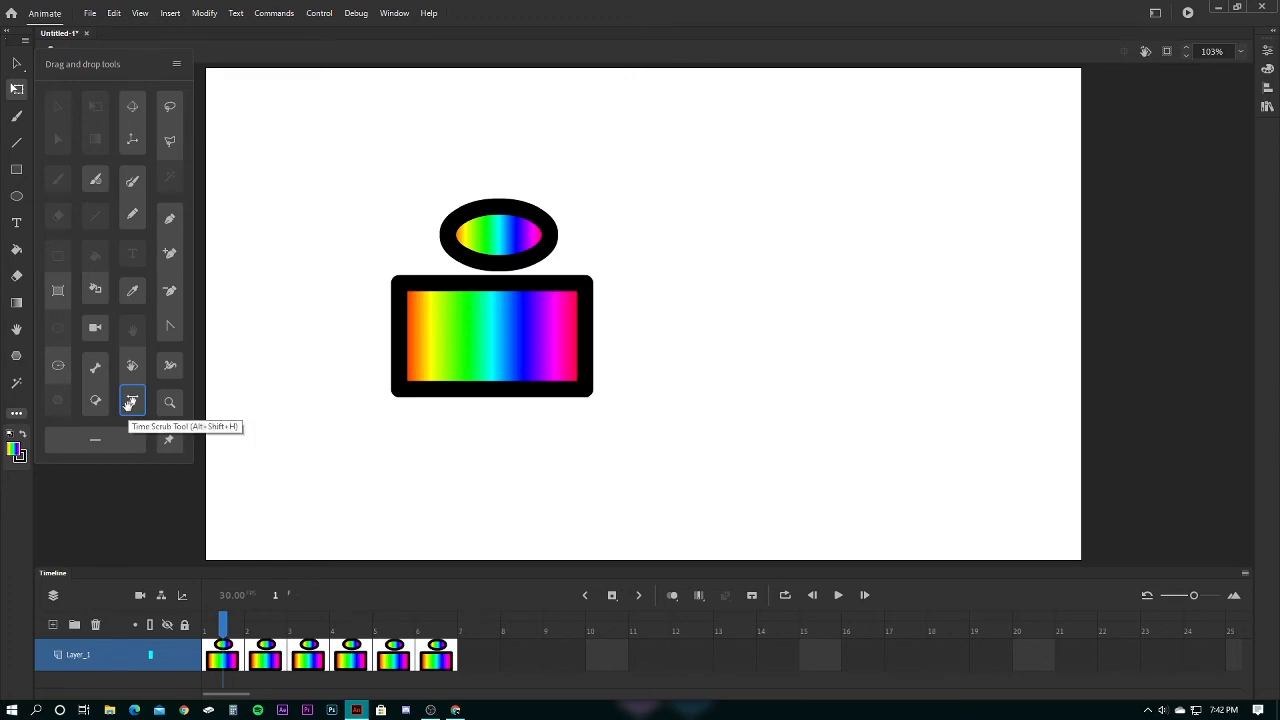
{"action": "left_click_drag", "start_coordinate": [130, 408], "coordinate": [148, 401]}
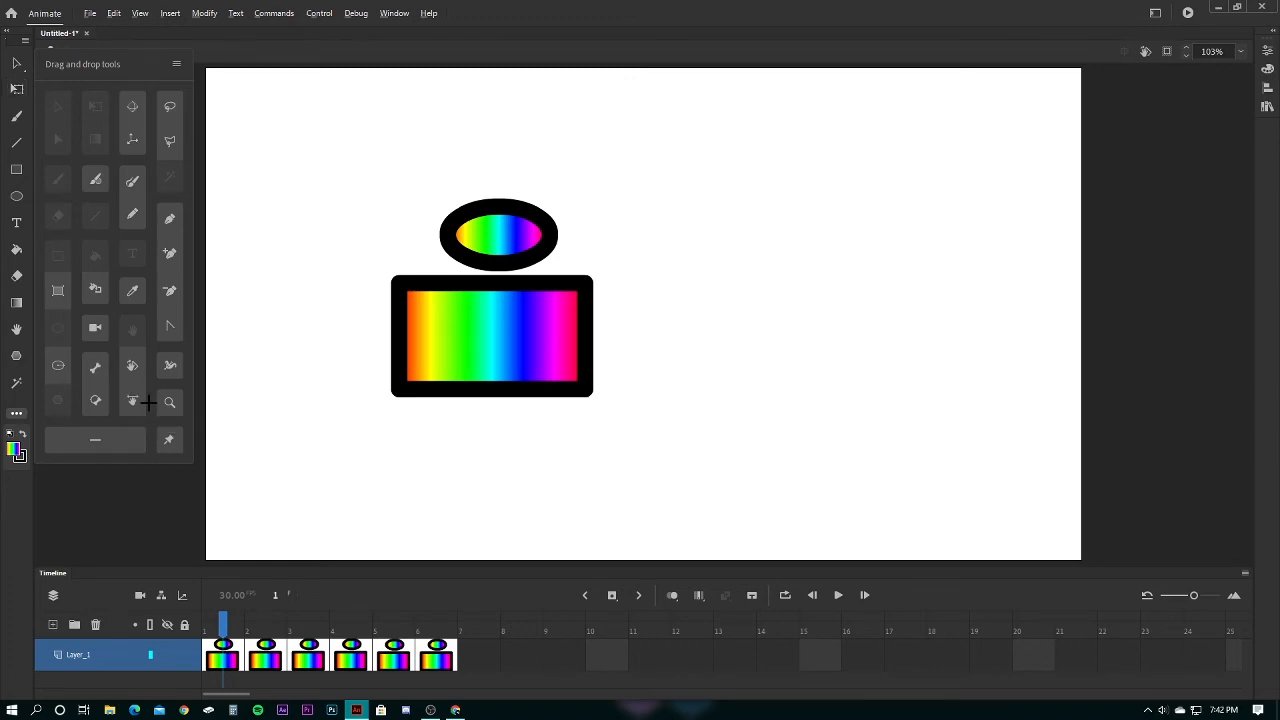
{"action": "mouse_move", "coordinate": [359, 499]}
{"action": "left_mouse_down"}
{"action": "mouse_move", "coordinate": [349, 491]}
{"action": "mouse_move", "coordinate": [423, 494]}
{"action": "mouse_move", "coordinate": [348, 500]}
{"action": "left_mouse_up"}
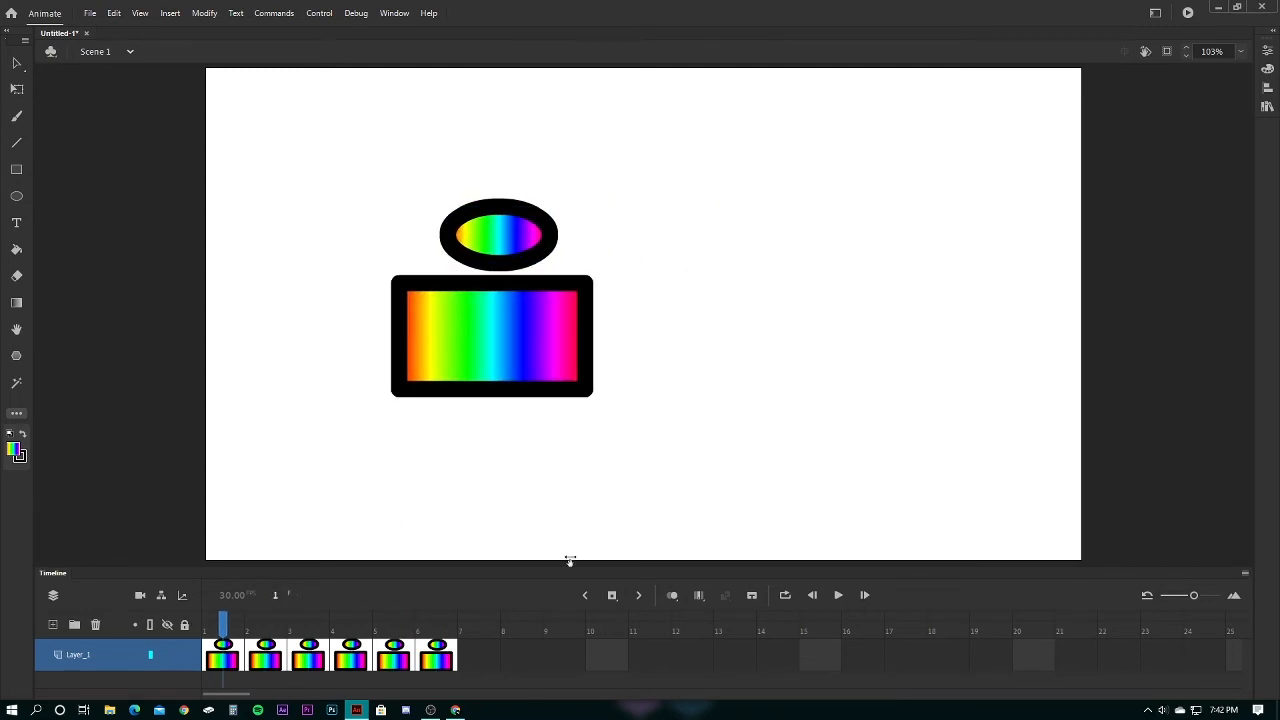
{"action": "left_click", "coordinate": [837, 595]}
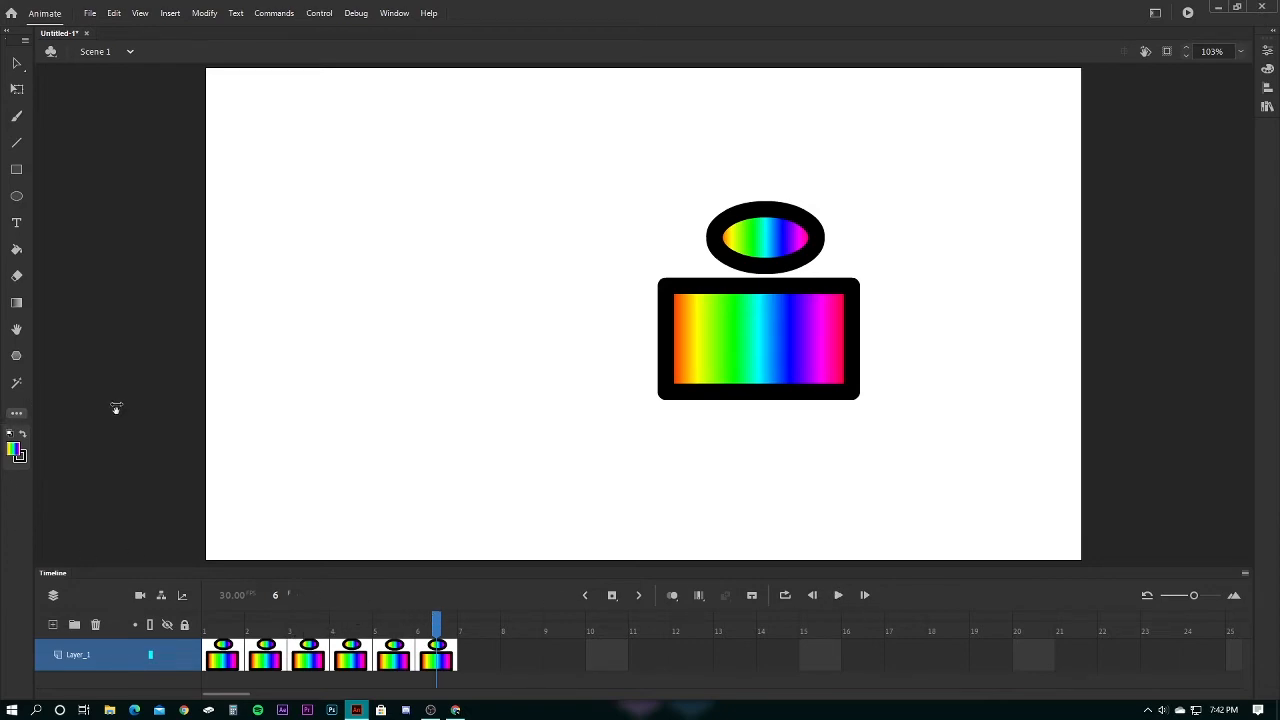
Undo the keyframes, the moves and both rainbow shapes to empty the stage
{"action": "key", "text": "ctrl+z"}
{"action": "key", "text": "ctrl+z"}
{"action": "key", "text": "ctrl+z"}
{"action": "key", "text": "ctrl+z"}
{"action": "key", "text": "ctrl+z"}
{"action": "key", "text": "ctrl+z"}
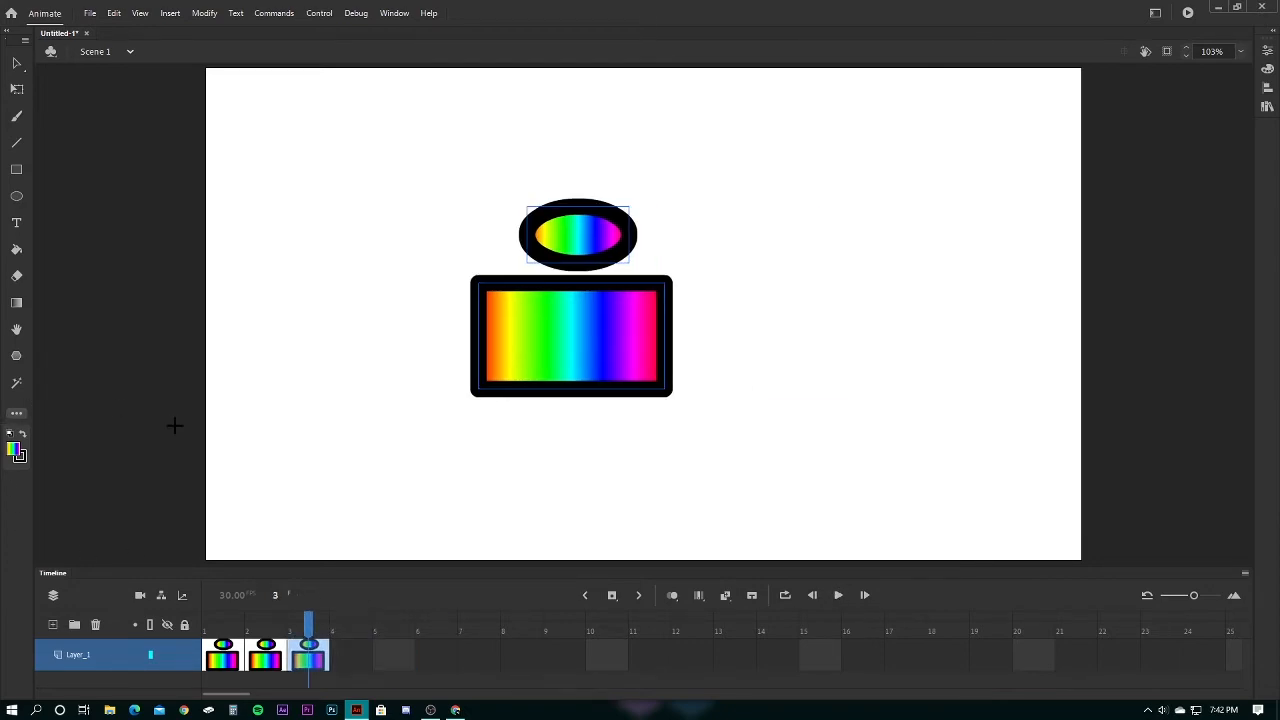
{"action": "key", "text": "ctrl+z"}
{"action": "key", "text": "ctrl+z"}
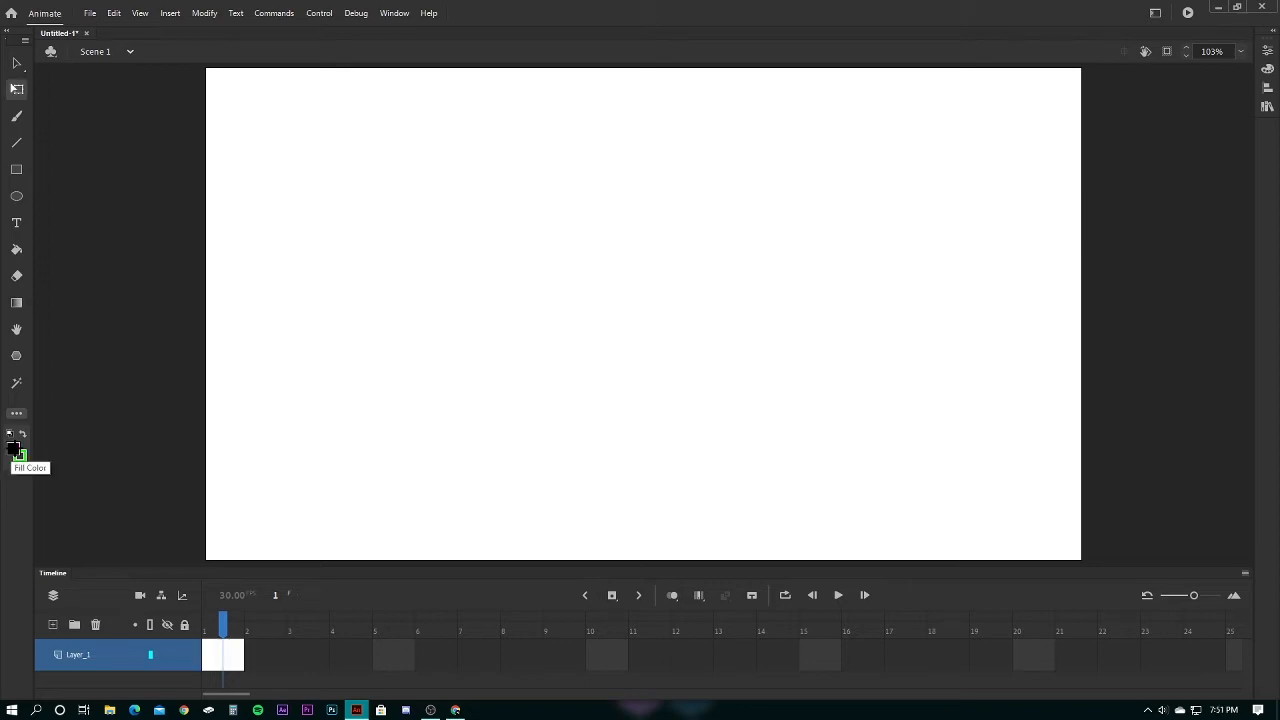
Draw a large oval with a black fill and thick green stroke in the middle of the stage
{"action": "left_click", "coordinate": [15, 412]}
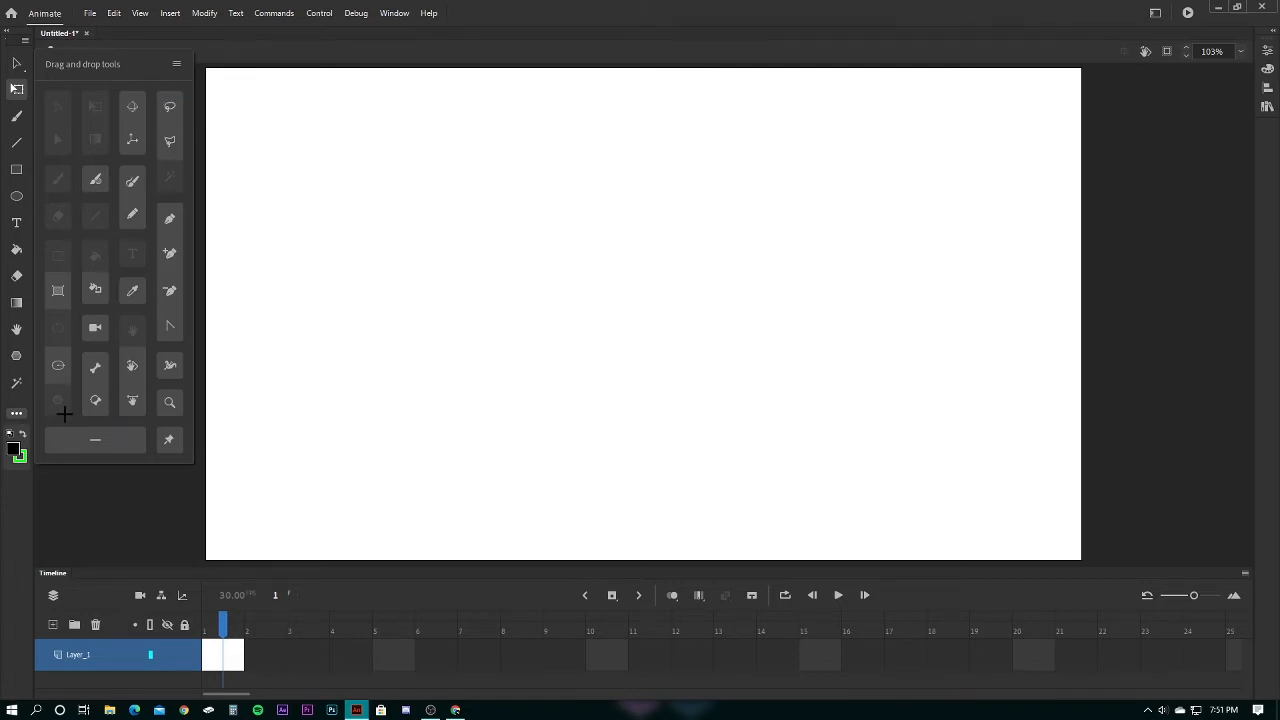
{"action": "left_click", "coordinate": [16, 196]}
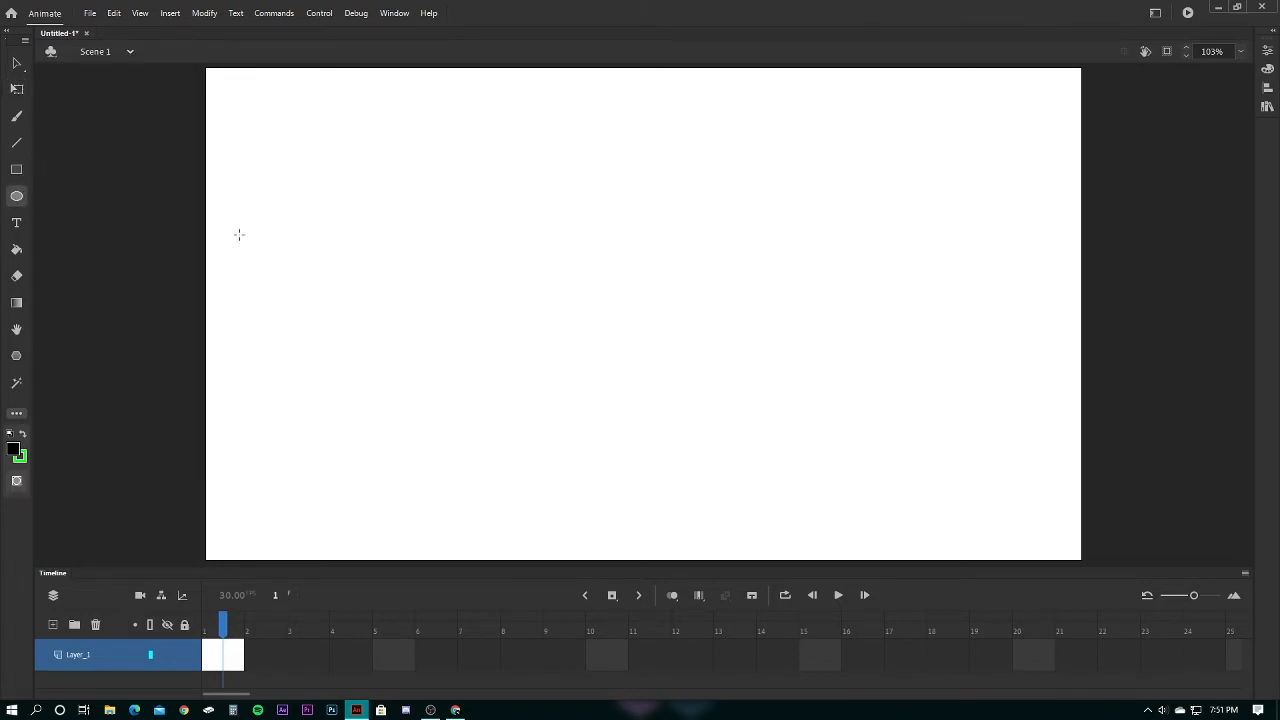
{"action": "left_click_drag", "start_coordinate": [411, 205], "coordinate": [795, 427]}
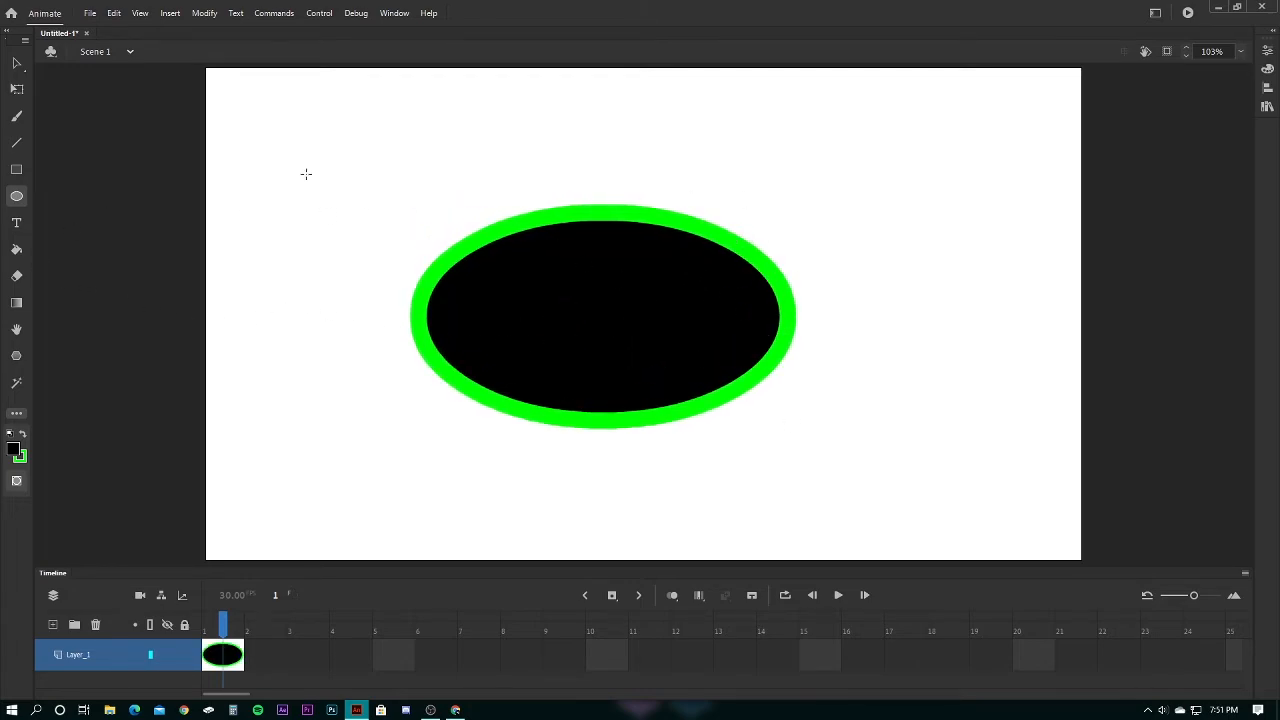
Open the oval's drawing object for editing and select its black fill
{"action": "left_click", "coordinate": [17, 89]}
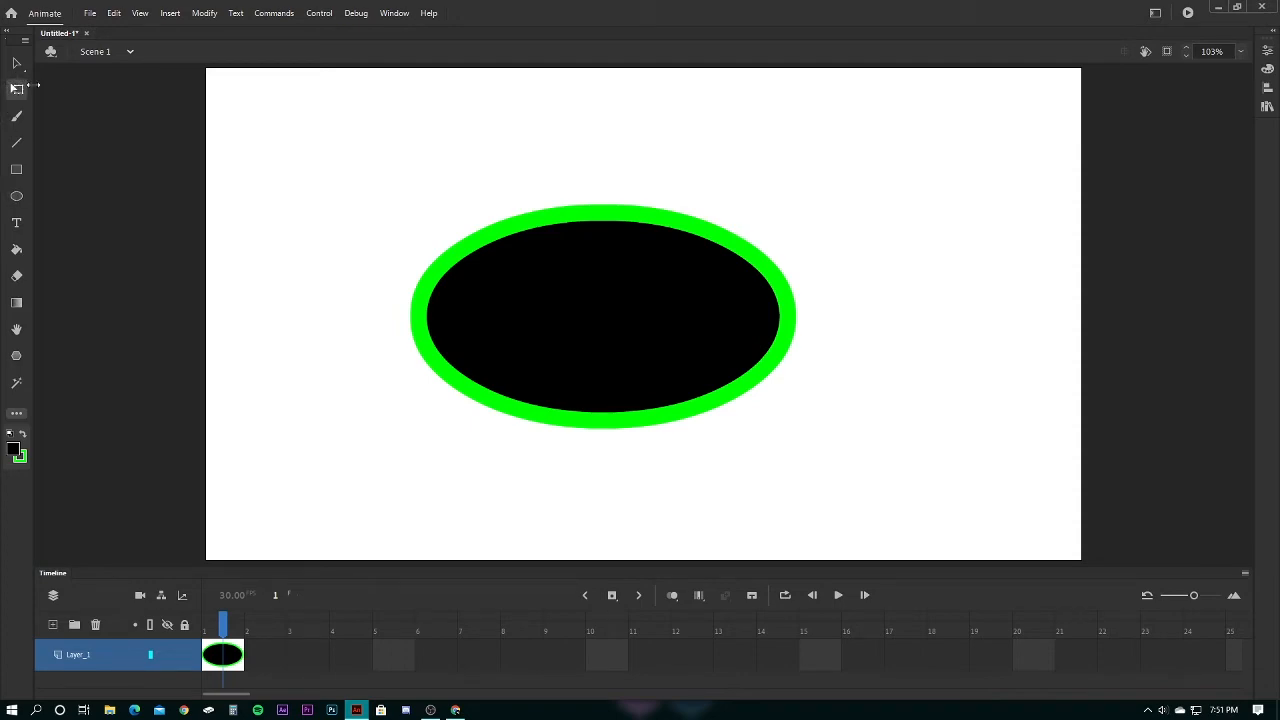
{"action": "left_click", "coordinate": [745, 247]}
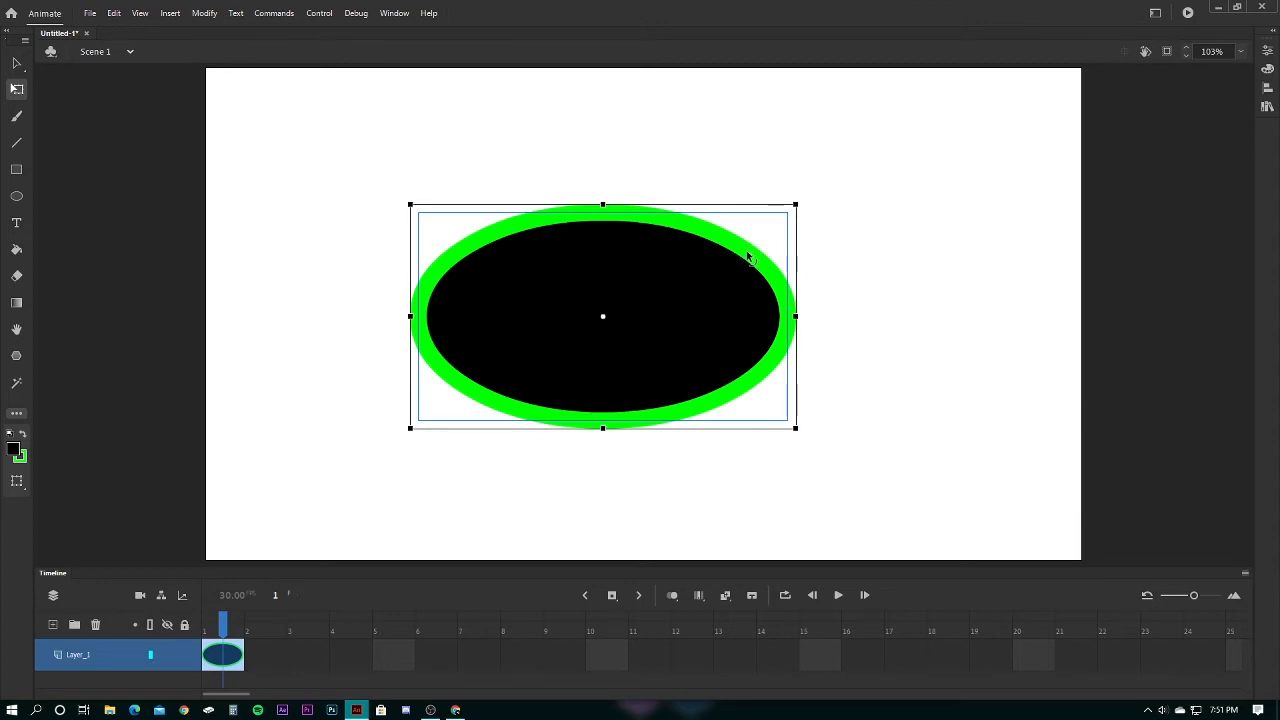
{"action": "double_click", "coordinate": [660, 292]}
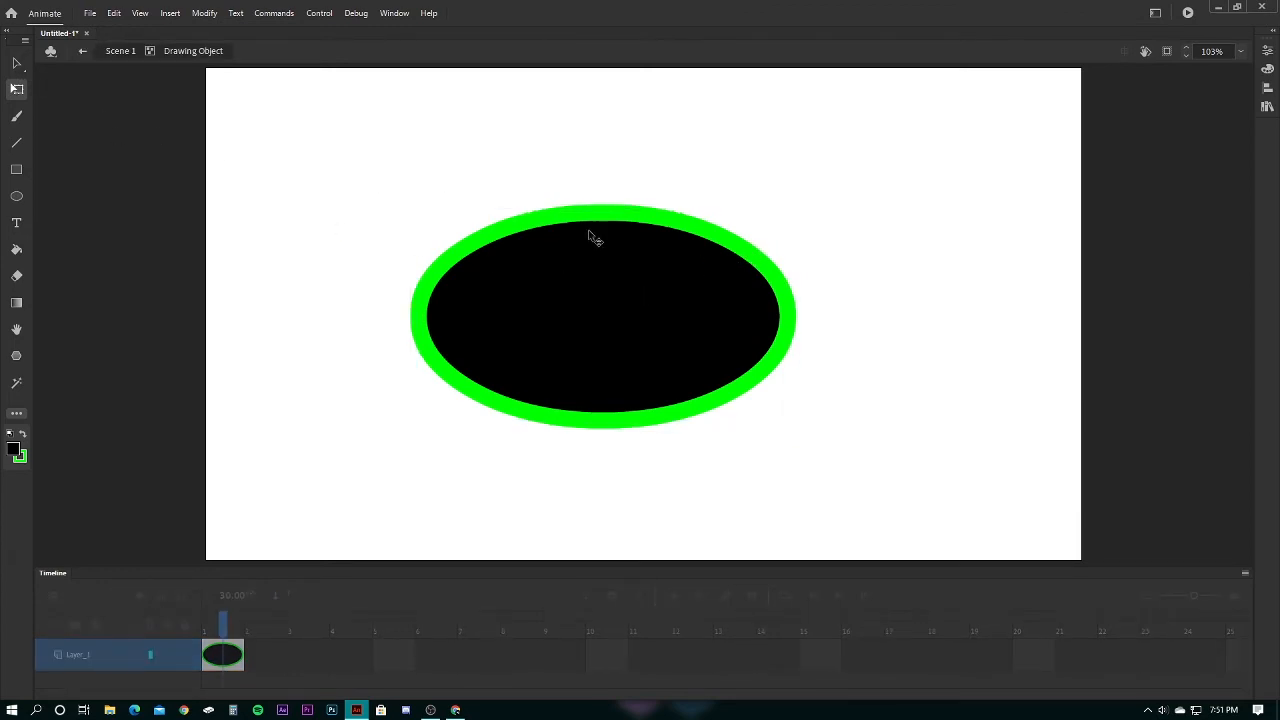
{"action": "left_click", "coordinate": [610, 238]}
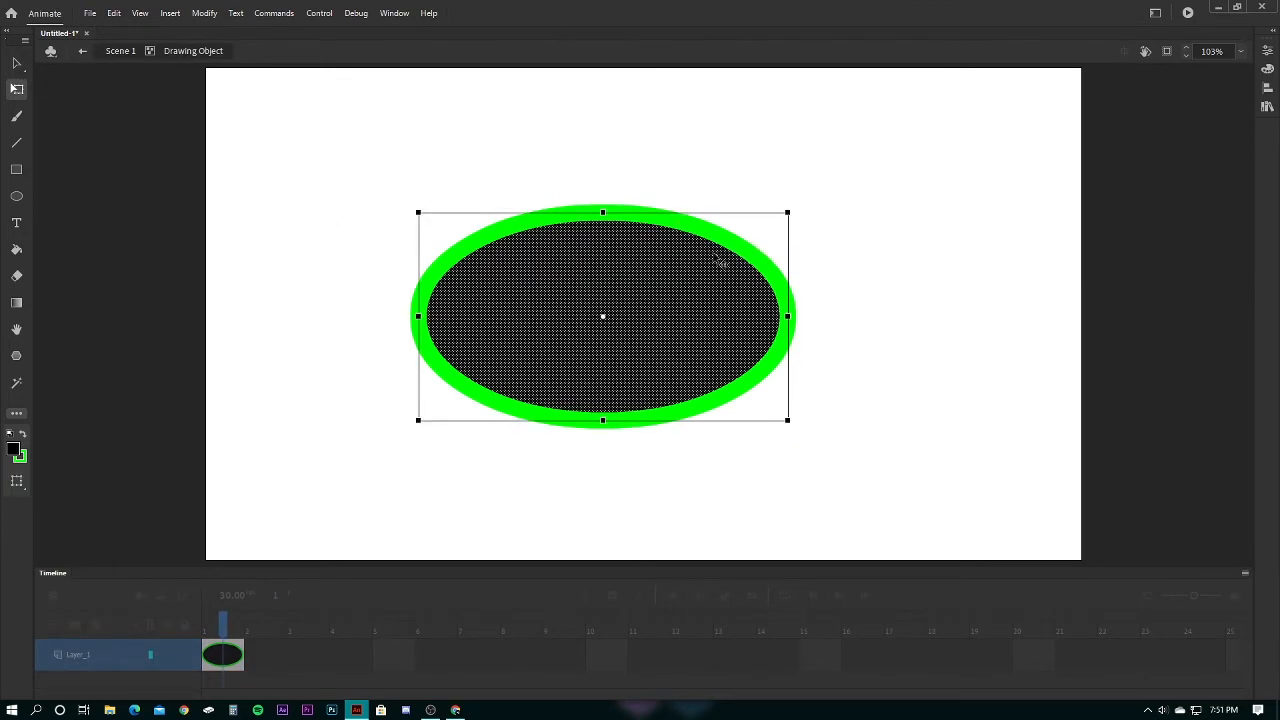
Select a small patch on the oval's upper-right edge with the Lasso tool and move it away to the right
{"action": "left_click", "coordinate": [16, 412]}
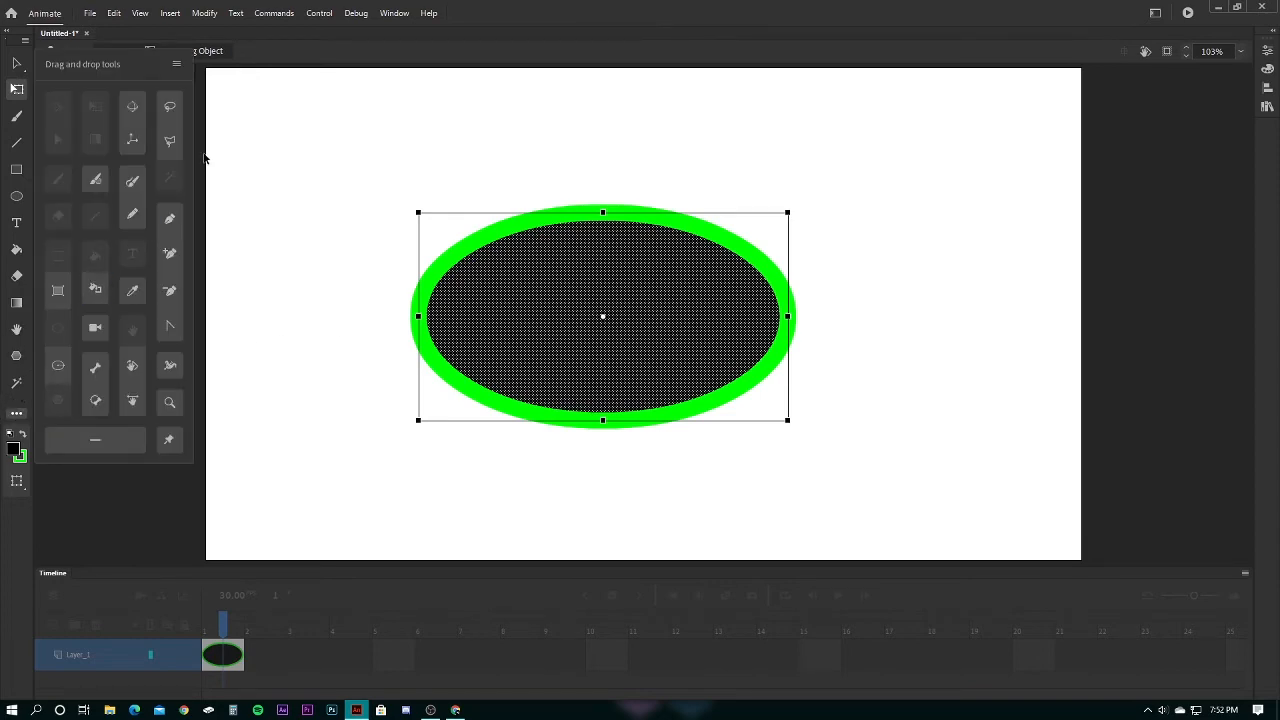
{"action": "left_click", "coordinate": [380, 287]}
{"action": "mouse_move", "coordinate": [766, 297]}
{"action": "left_mouse_down"}
{"action": "mouse_move", "coordinate": [734, 238]}
{"action": "mouse_move", "coordinate": [843, 280]}
{"action": "mouse_move", "coordinate": [770, 295]}
{"action": "left_mouse_up"}
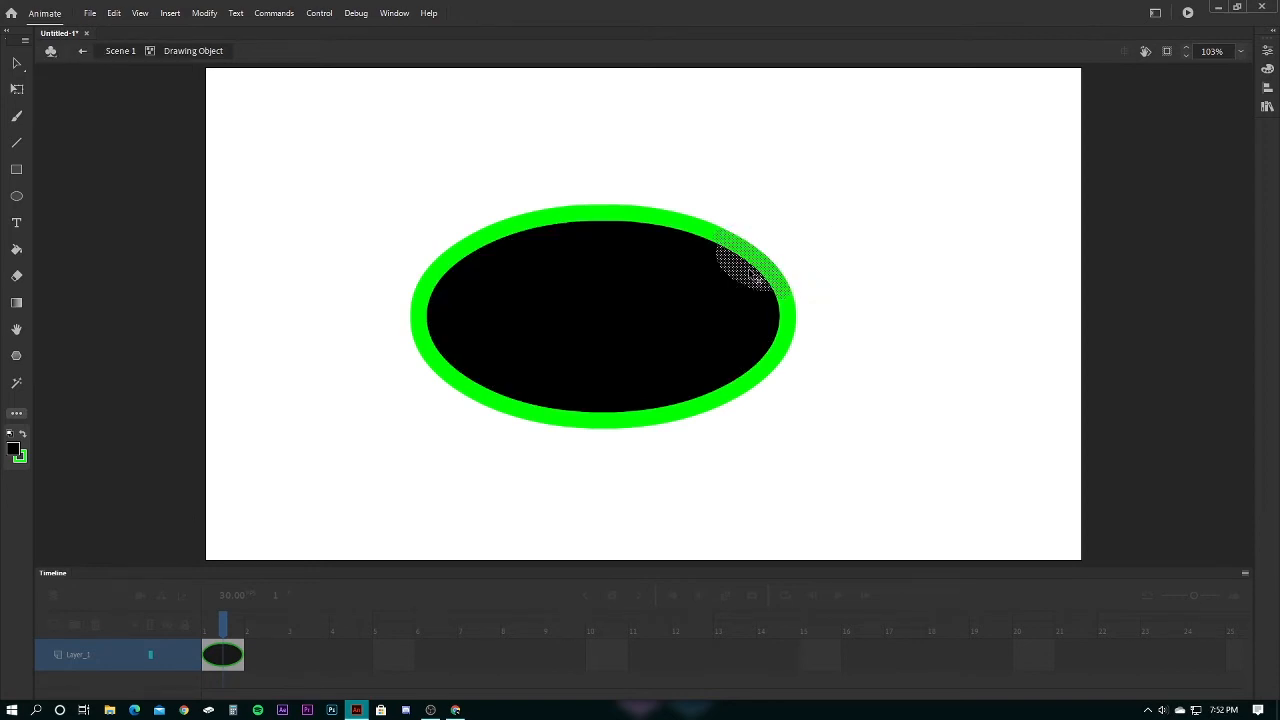
{"action": "left_click", "coordinate": [15, 63]}
{"action": "left_click_drag", "start_coordinate": [768, 278], "coordinate": [948, 263]}
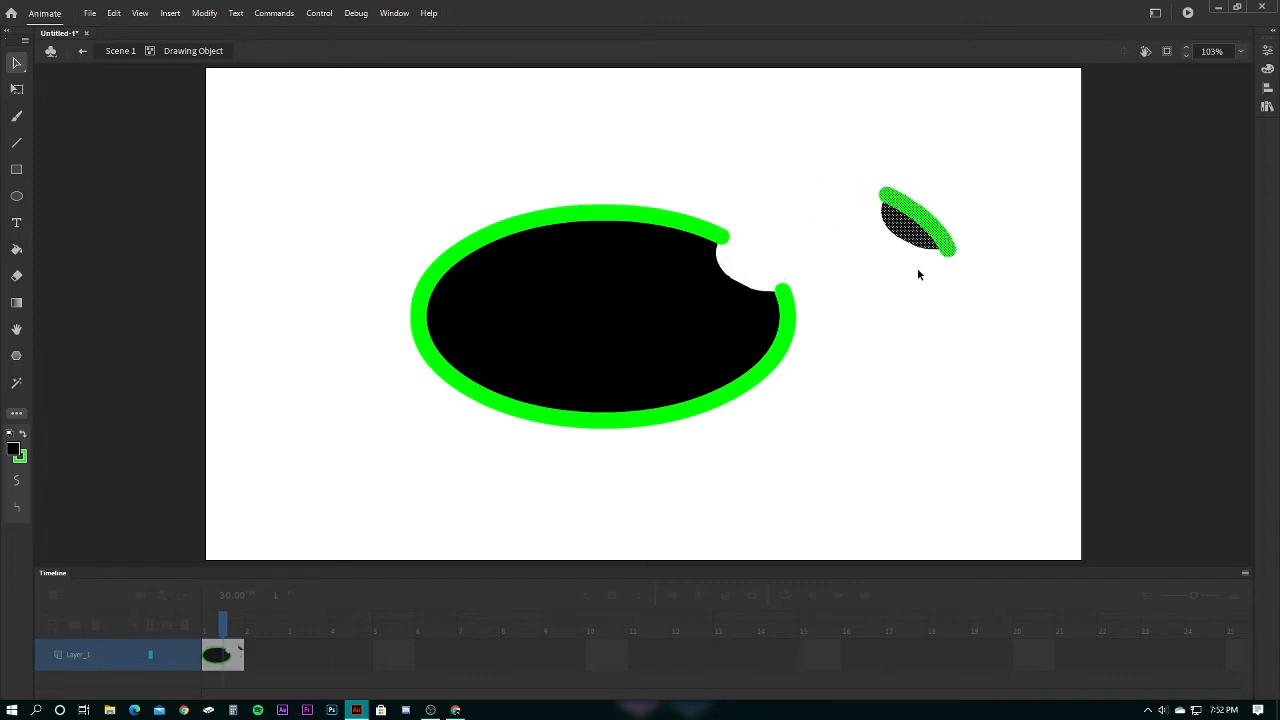
Undo the move of the lassoed patch on the oval's upper-right edge and clear the selection
{"action": "key", "text": "ctrl+z"}
{"action": "left_click", "coordinate": [917, 269]}
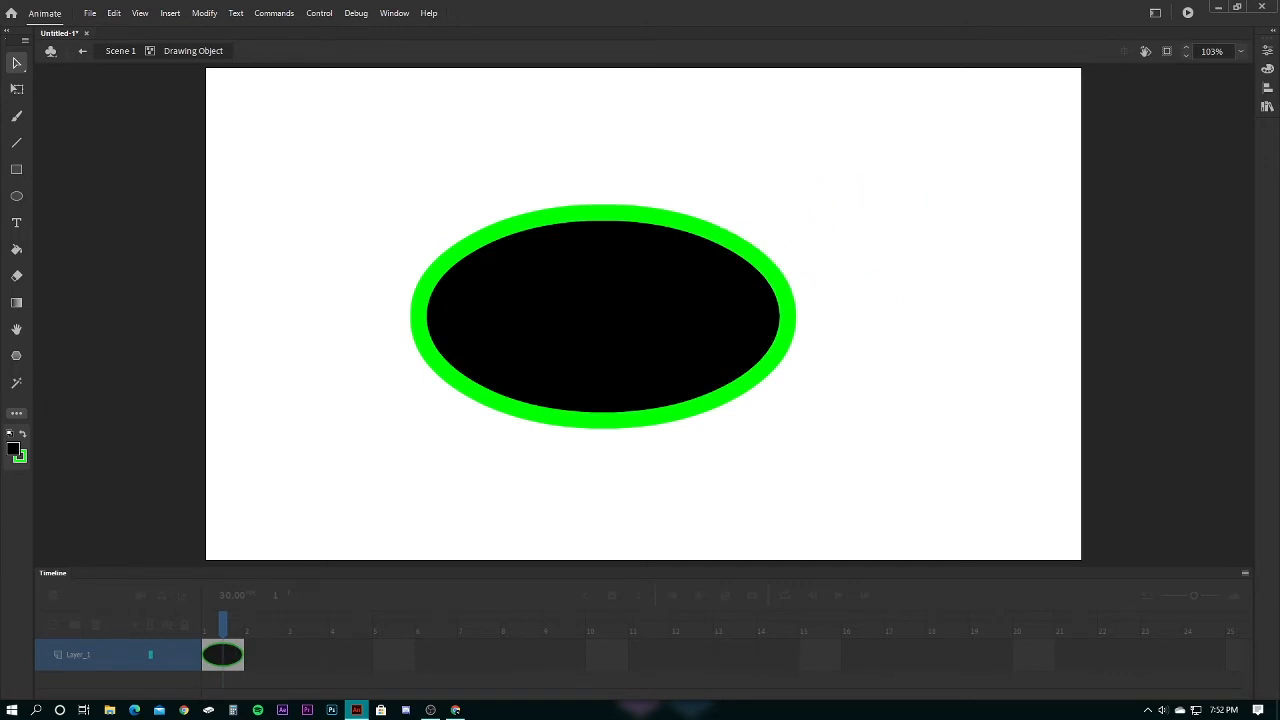
Select a small rectangular patch across the oval's left edge with the Polygon Lasso tool and move it away to the left
{"action": "left_click", "coordinate": [16, 412]}
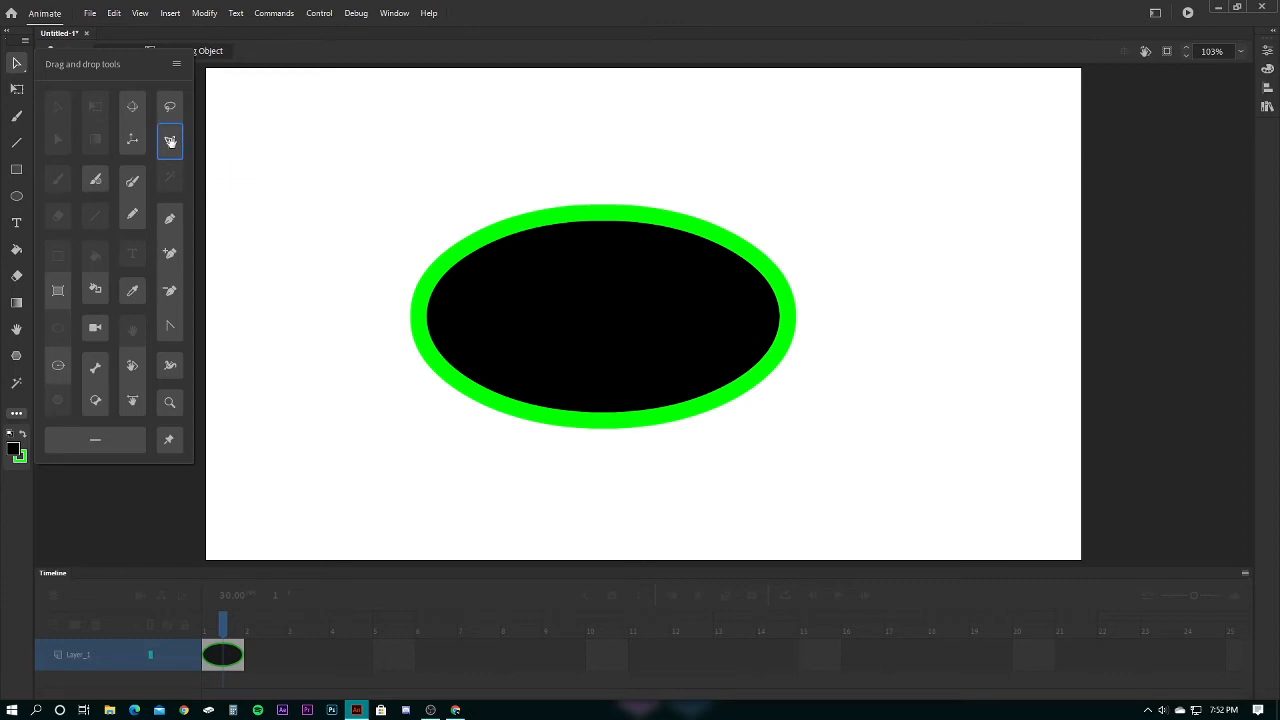
{"action": "left_click", "coordinate": [169, 146]}
{"action": "left_click", "coordinate": [380, 330]}
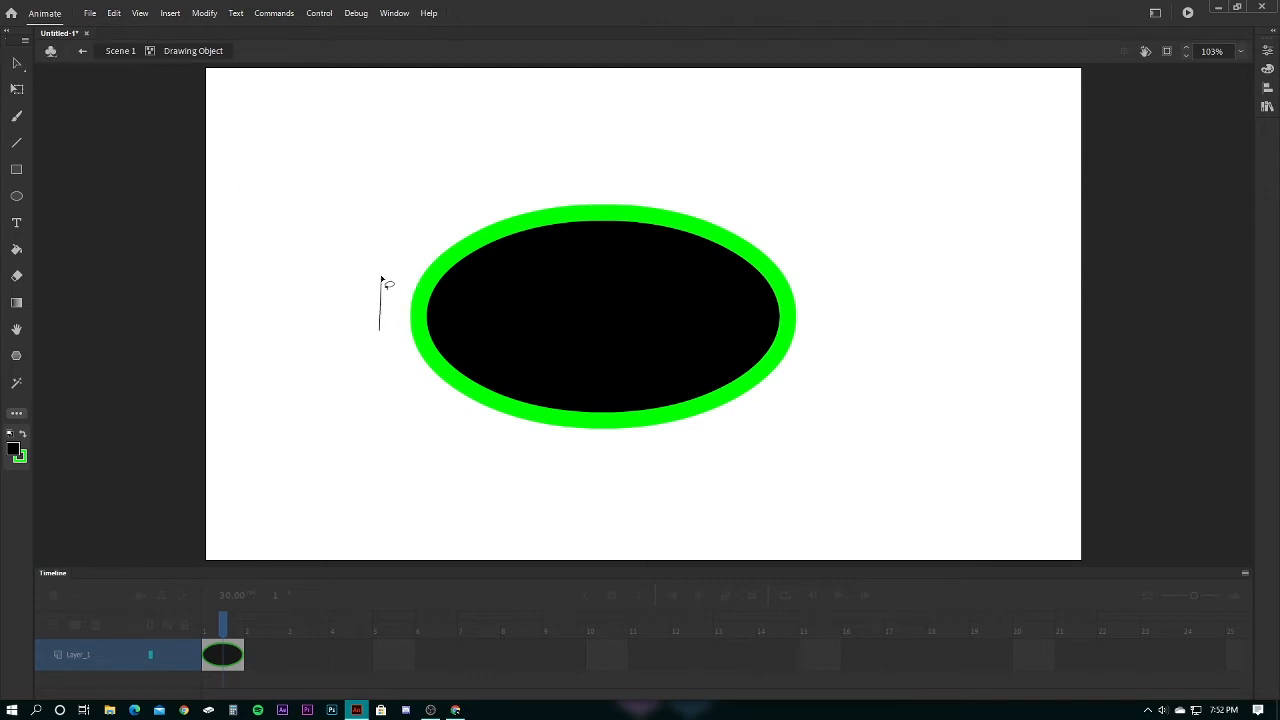
{"action": "left_click", "coordinate": [380, 280]}
{"action": "left_click", "coordinate": [484, 284]}
{"action": "left_click", "coordinate": [486, 331]}
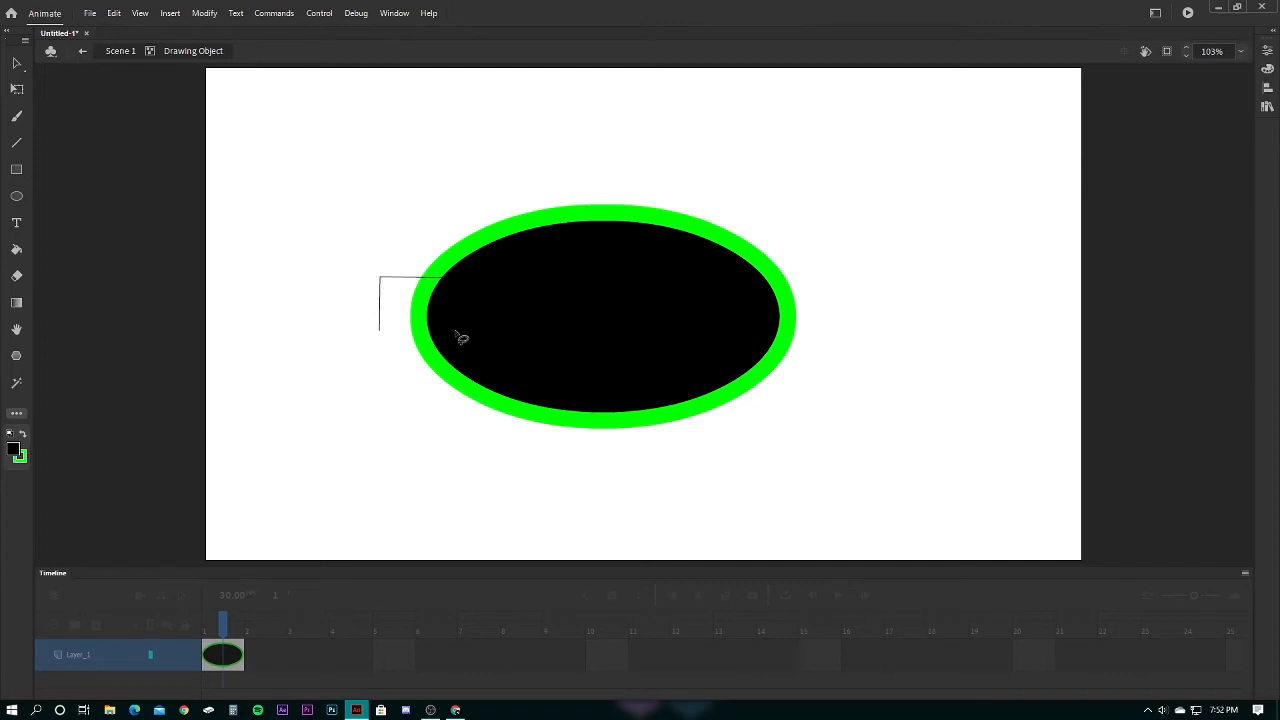
{"action": "left_click", "coordinate": [380, 332]}
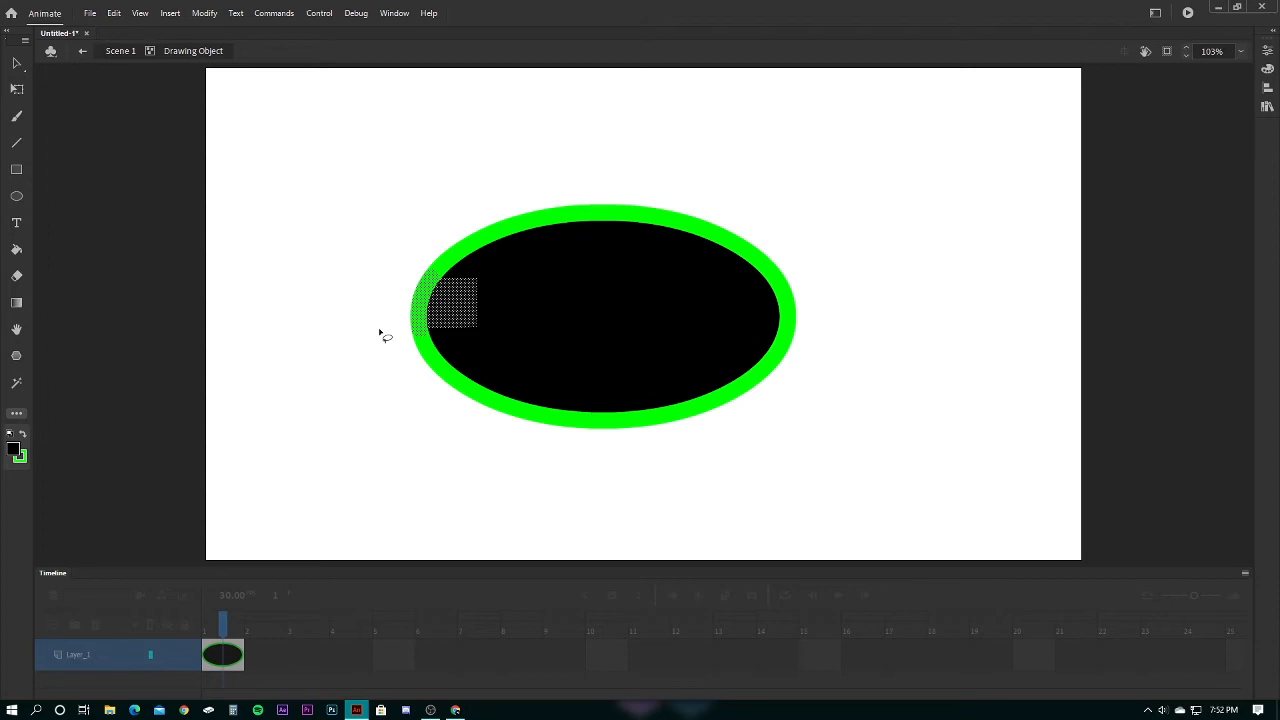
{"action": "left_click", "coordinate": [16, 62]}
{"action": "mouse_move", "coordinate": [414, 308]}
{"action": "left_mouse_down"}
{"action": "mouse_move", "coordinate": [358, 282]}
{"action": "mouse_move", "coordinate": [318, 306]}
{"action": "left_mouse_up"}
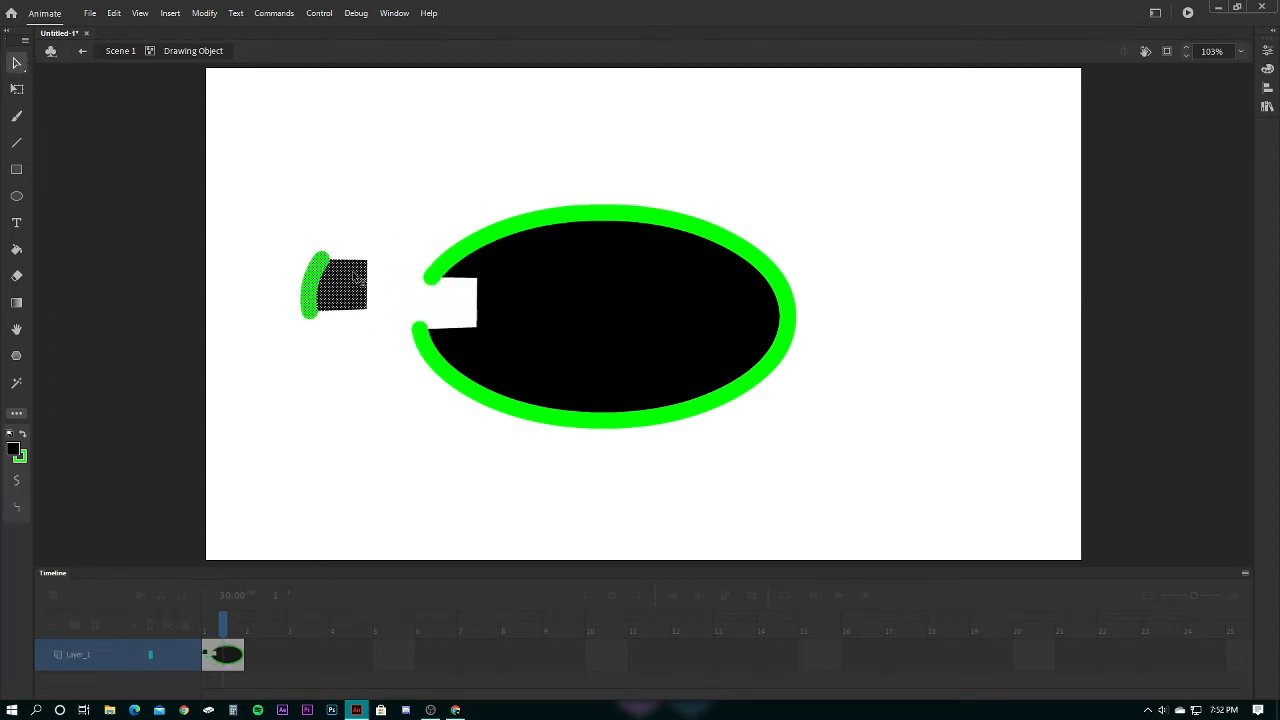
Undo the patch's move, leave the drawing object and delete the whole oval from the stage
{"action": "key", "text": "ctrl+z"}
{"action": "left_click", "coordinate": [399, 319]}
{"action": "left_click", "coordinate": [17, 408]}
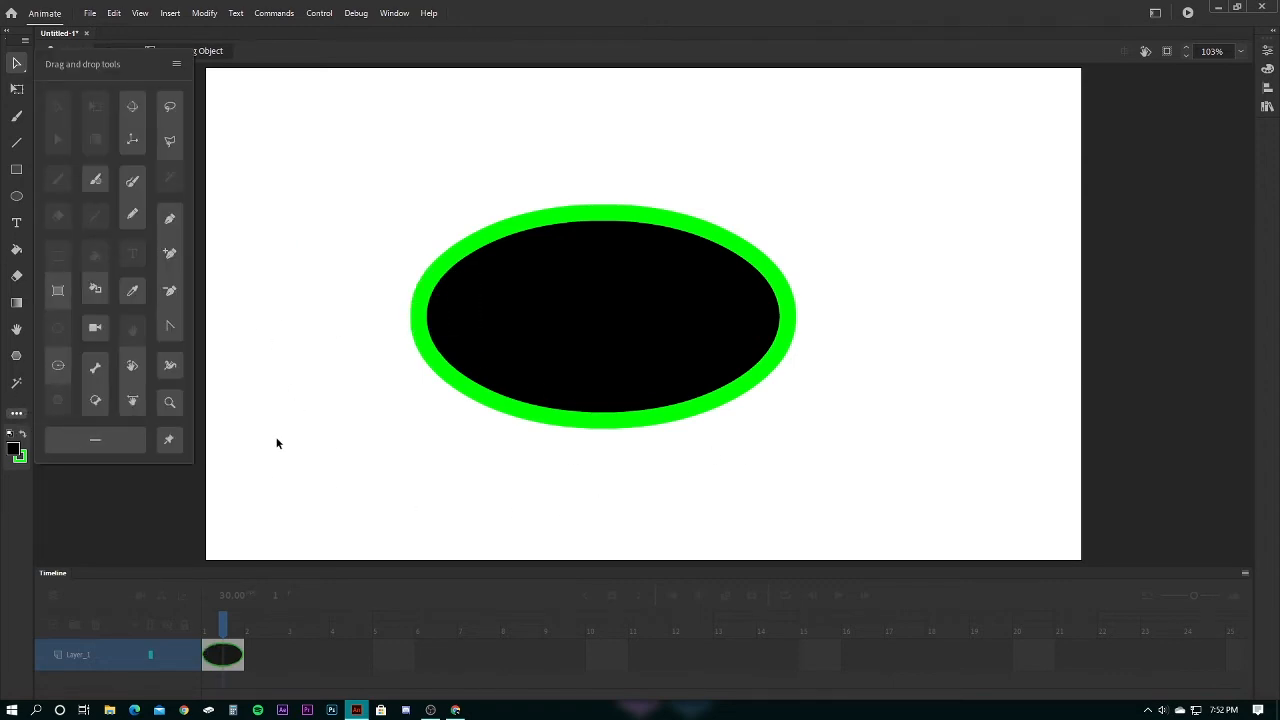
{"action": "left_click", "coordinate": [386, 466]}
{"action": "double_click", "coordinate": [386, 466]}
{"action": "key", "text": "Delete"}
Draw a closed, irregular crescent-like outline on the left half of the stage with the Pen tool
{"action": "left_click", "coordinate": [16, 412]}
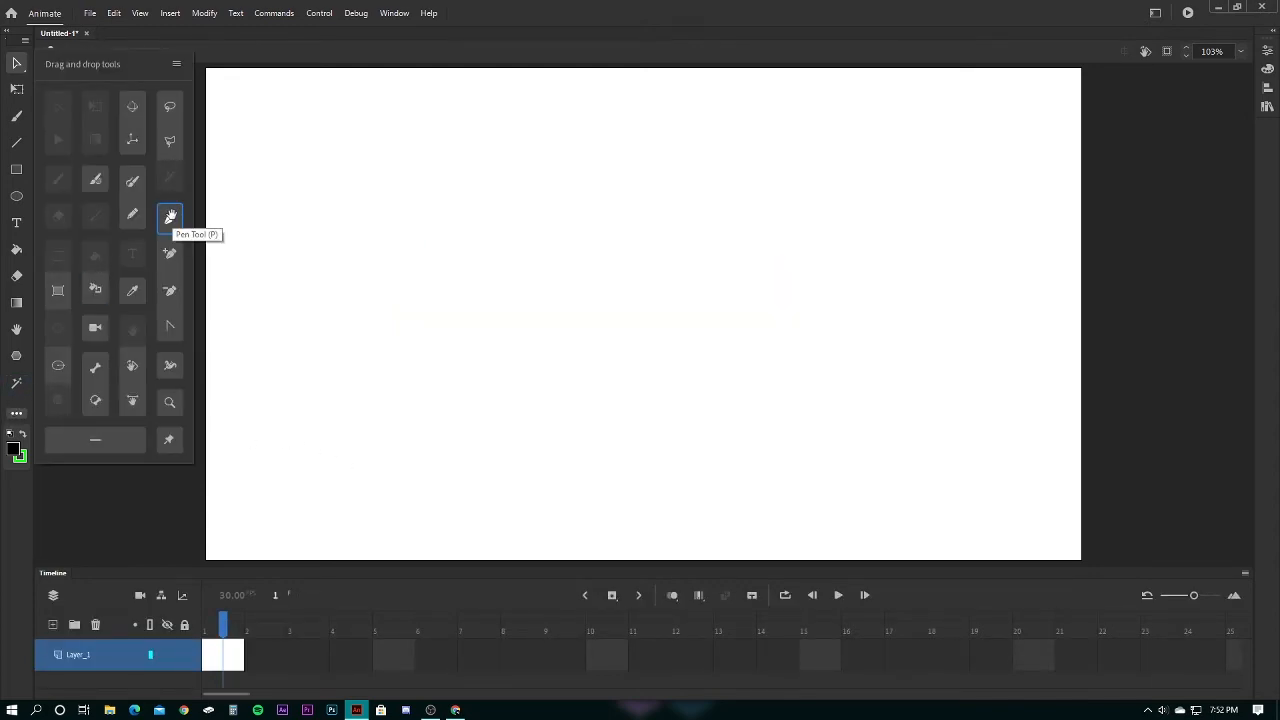
{"action": "left_click", "coordinate": [171, 216]}
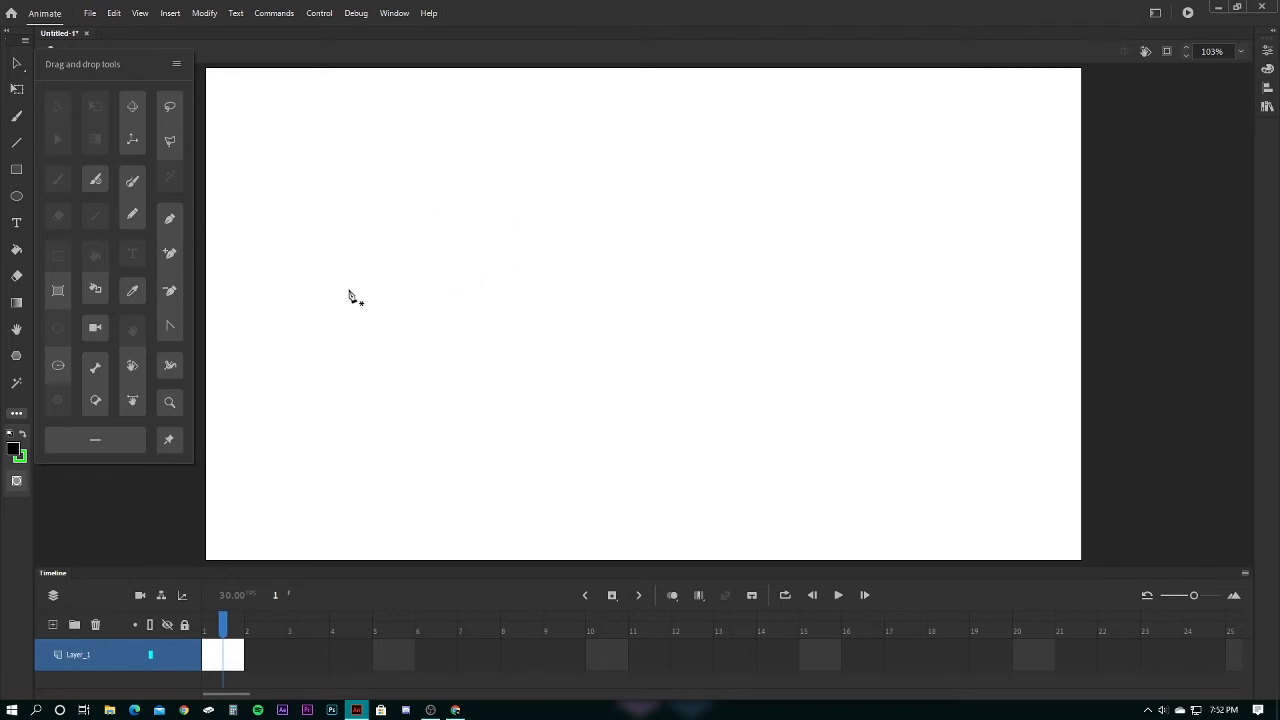
{"action": "left_click", "coordinate": [338, 165]}
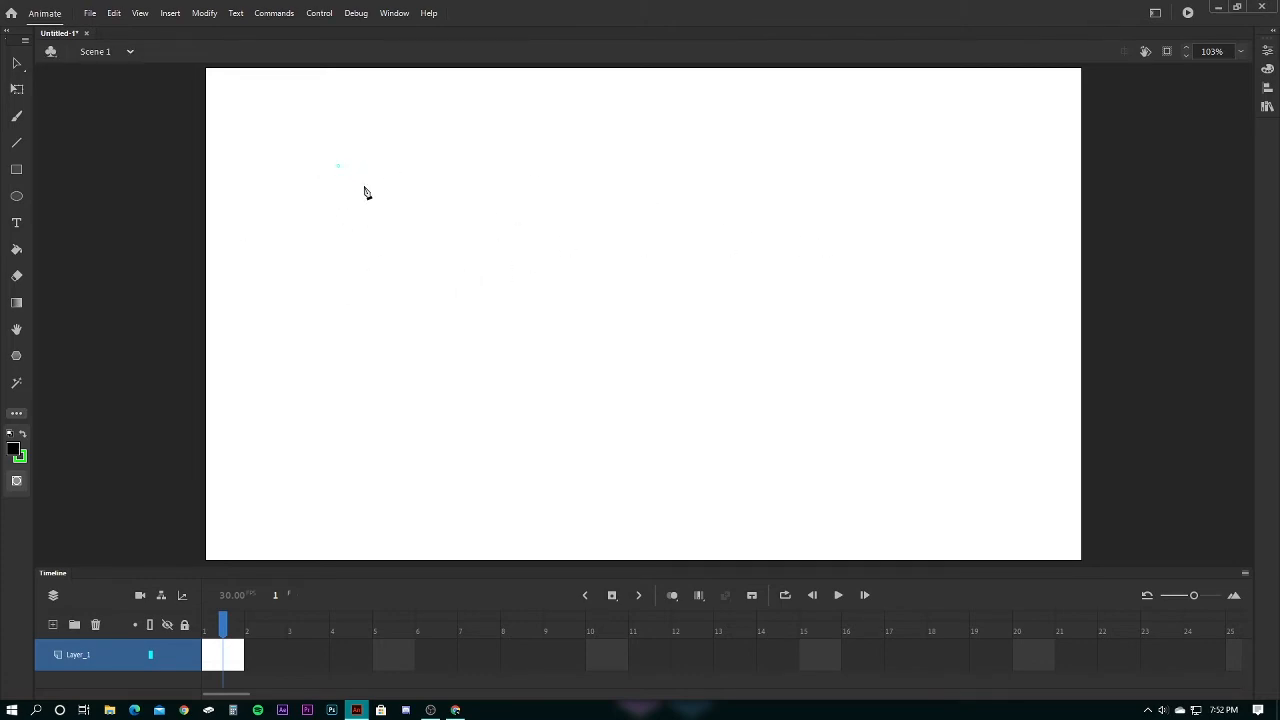
{"action": "left_click", "coordinate": [306, 198]}
{"action": "left_click", "coordinate": [310, 243]}
{"action": "left_click", "coordinate": [368, 264]}
{"action": "left_click", "coordinate": [430, 294]}
{"action": "left_click", "coordinate": [391, 334]}
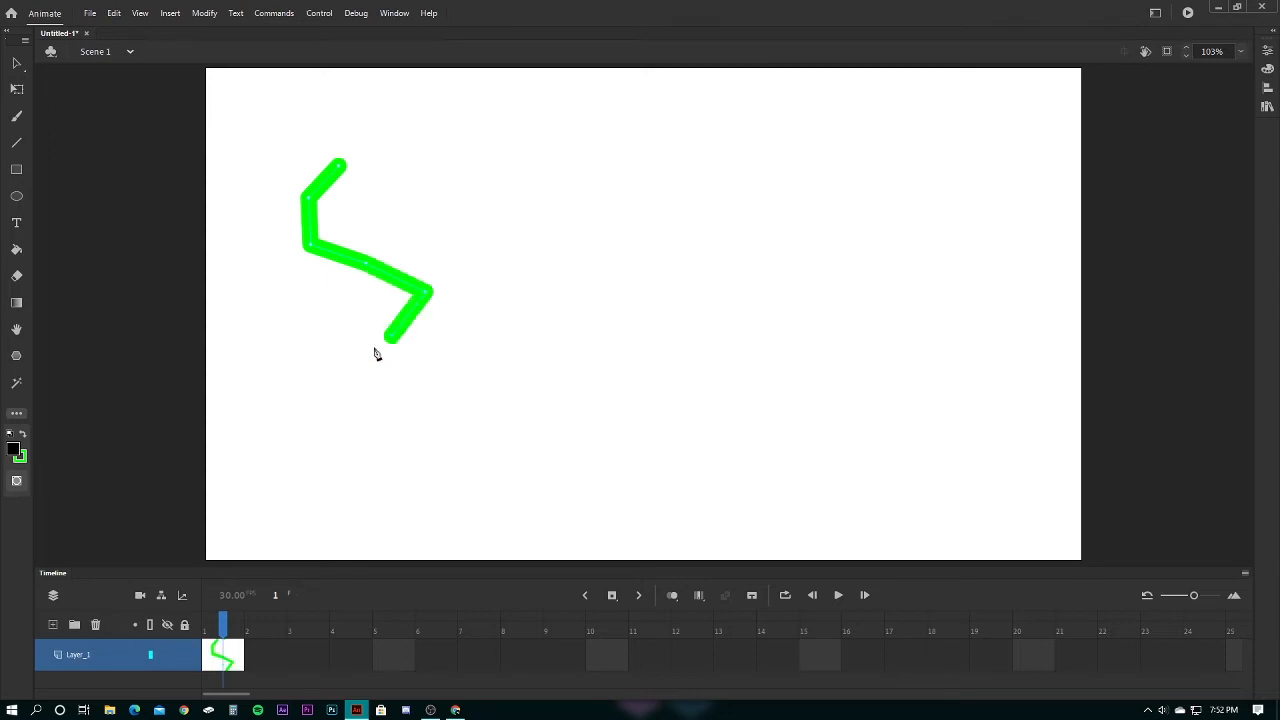
{"action": "left_click", "coordinate": [345, 359]}
{"action": "left_click", "coordinate": [295, 397]}
{"action": "left_click", "coordinate": [325, 414]}
{"action": "left_click", "coordinate": [382, 423]}
{"action": "left_click", "coordinate": [431, 410]}
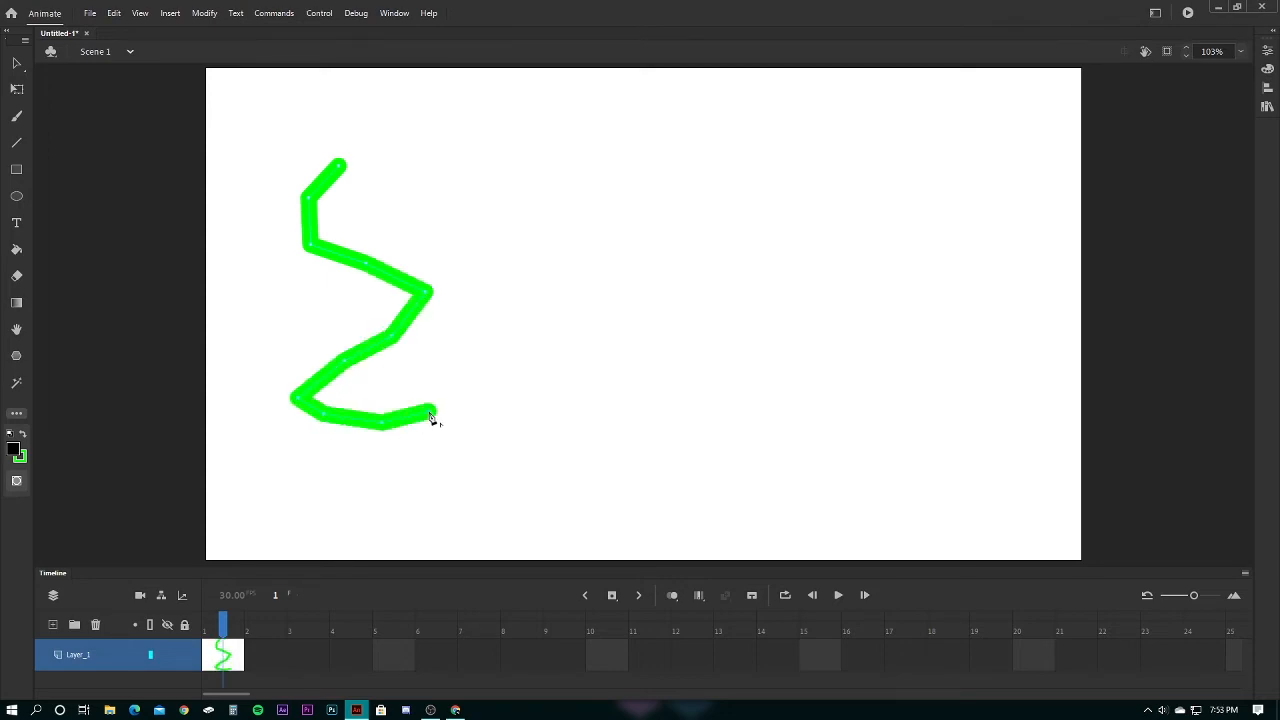
{"action": "mouse_move", "coordinate": [450, 405]}
{"action": "left_mouse_down"}
{"action": "mouse_move", "coordinate": [594, 430]}
{"action": "mouse_move", "coordinate": [630, 175]}
{"action": "mouse_move", "coordinate": [471, 334]}
{"action": "mouse_move", "coordinate": [380, 320]}
{"action": "mouse_move", "coordinate": [465, 345]}
{"action": "left_mouse_up"}
{"action": "left_click", "coordinate": [485, 320]}
{"action": "left_click", "coordinate": [466, 263]}
{"action": "left_click", "coordinate": [431, 218]}
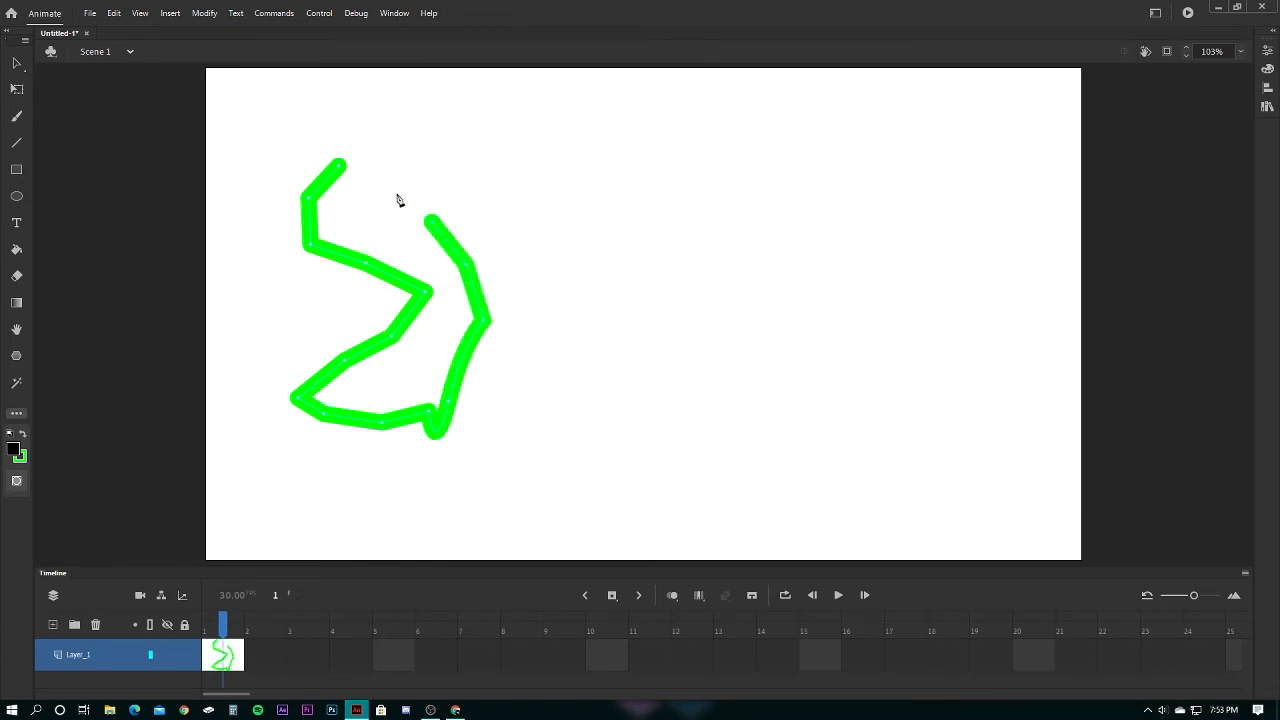
{"action": "left_click", "coordinate": [373, 180]}
{"action": "left_click", "coordinate": [339, 166]}
Draw a closed rectangle outline to the right of the irregular shape with the Pen tool, placing a point at each corner
{"action": "left_click", "coordinate": [602, 198]}
{"action": "left_click", "coordinate": [602, 282]}
{"action": "left_click", "coordinate": [767, 281]}
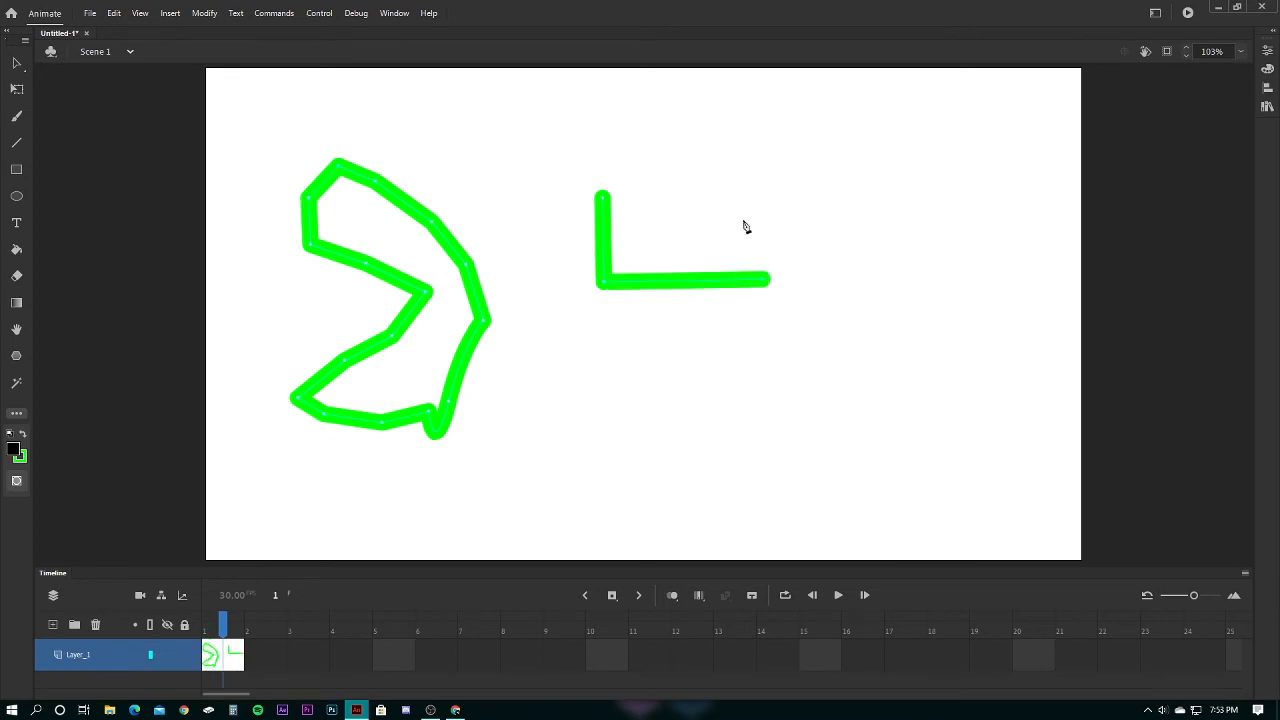
{"action": "left_click", "coordinate": [763, 194]}
{"action": "left_click", "coordinate": [602, 197]}
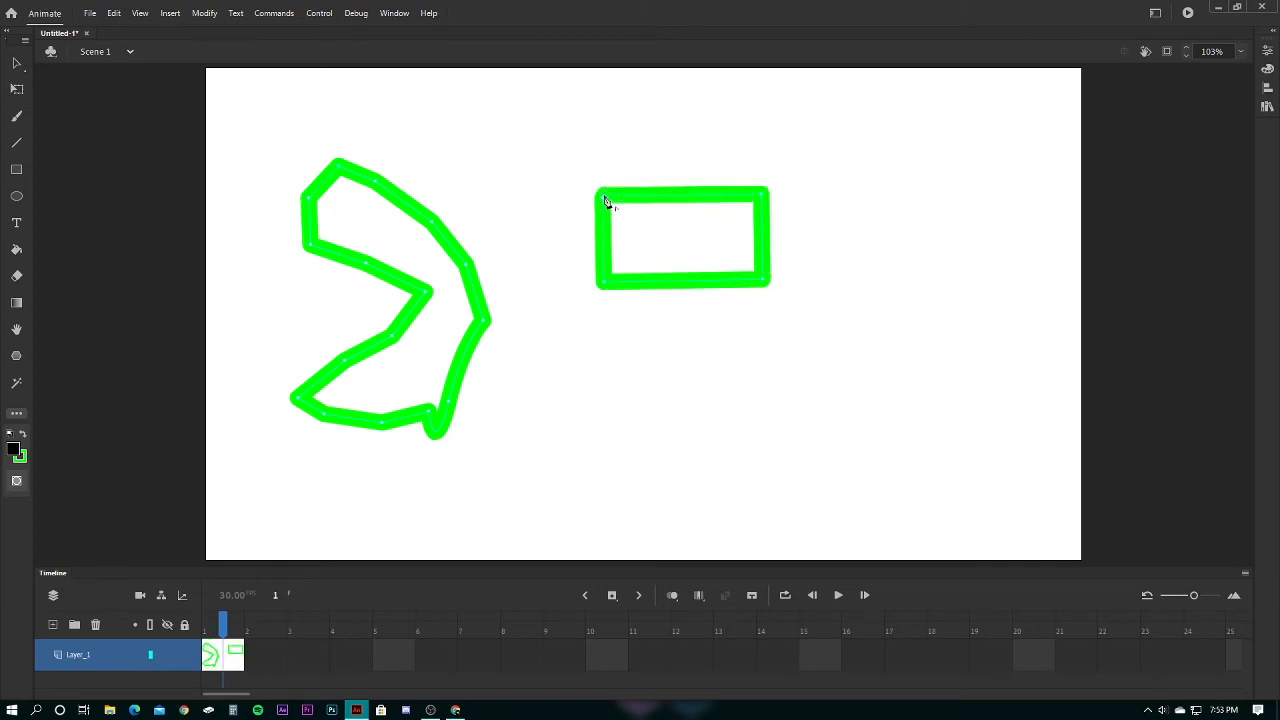
Draw a rough black rectangle outline freehand with the Brush tool beside the green rectangle for comparison
{"action": "left_click", "coordinate": [16, 115]}
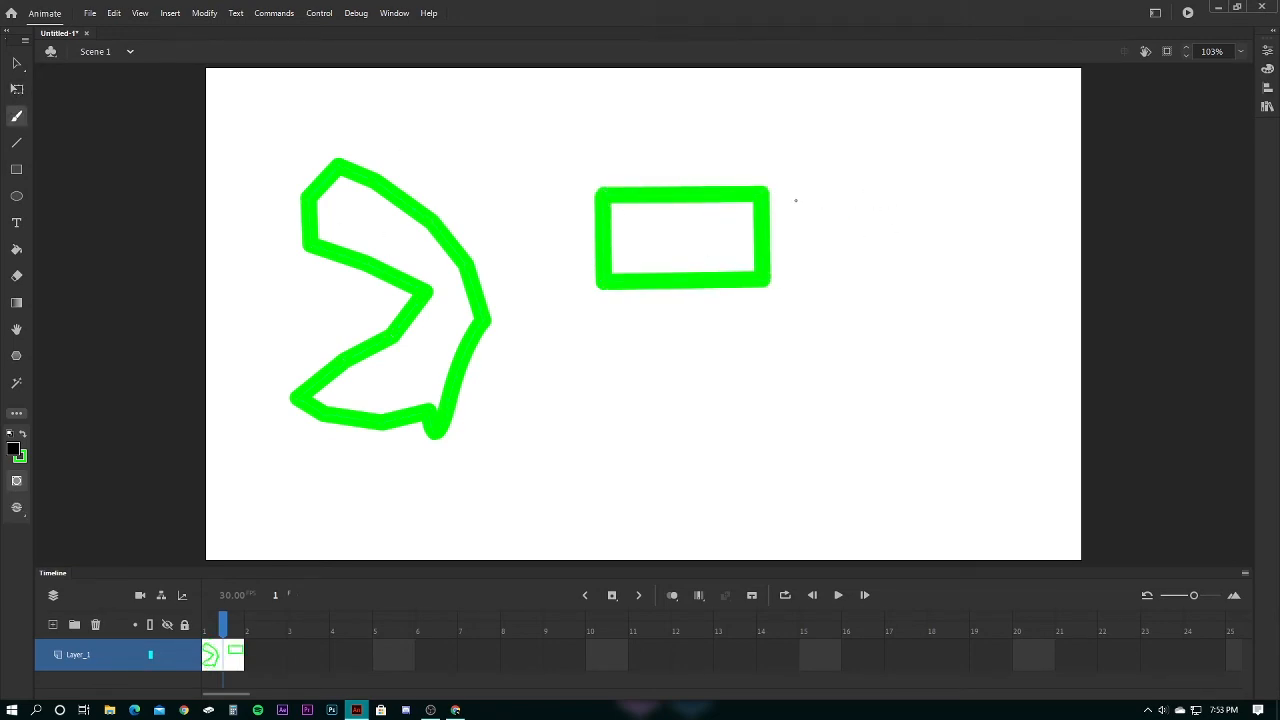
{"action": "mouse_move", "coordinate": [810, 283]}
{"action": "left_mouse_down"}
{"action": "mouse_move", "coordinate": [932, 273]}
{"action": "mouse_move", "coordinate": [957, 226]}
{"action": "mouse_move", "coordinate": [878, 177]}
{"action": "mouse_move", "coordinate": [812, 187]}
{"action": "left_mouse_up"}
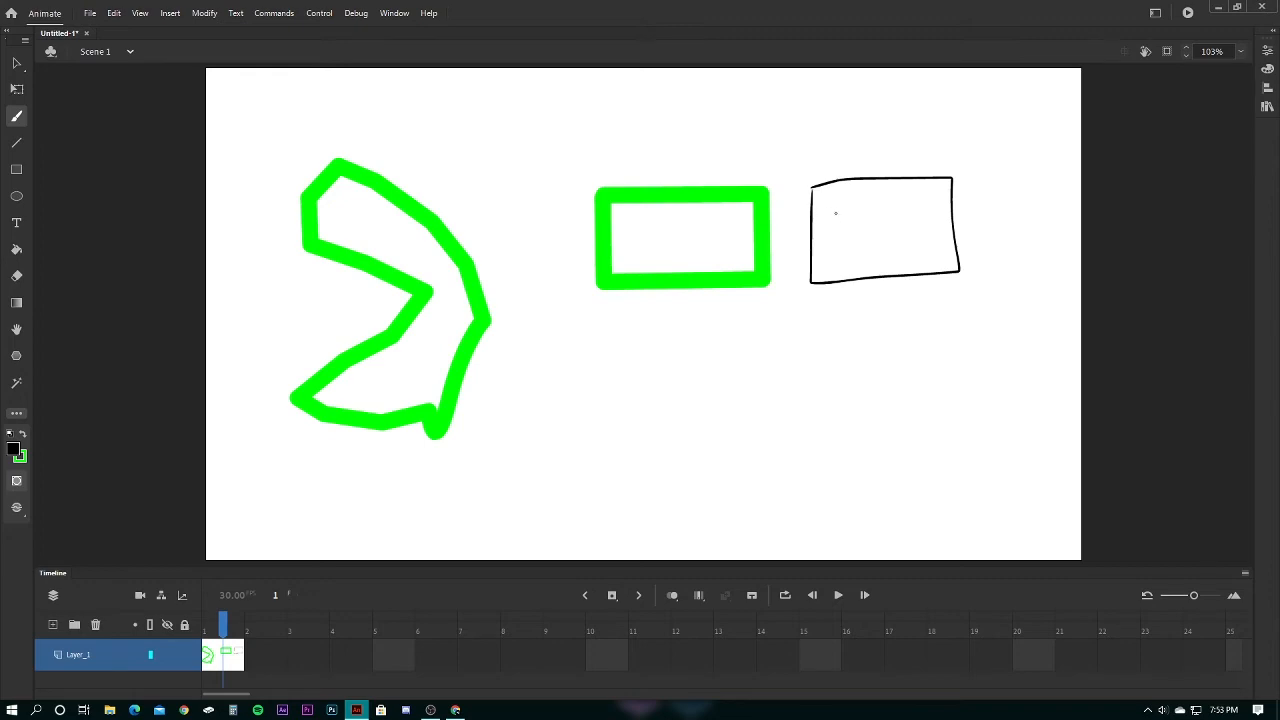
Undo the brush rectangle and both Pen tool shapes until the stage is empty
{"action": "key", "text": "ctrl+z"}
{"action": "key", "text": "ctrl+z"}
{"action": "key", "text": "ctrl+z"}
{"action": "key", "text": "ctrl+z"}
{"action": "key", "text": "ctrl+z"}
{"action": "key", "text": "ctrl+z"}
{"action": "key", "text": "ctrl+z"}
{"action": "key", "text": "ctrl+z"}
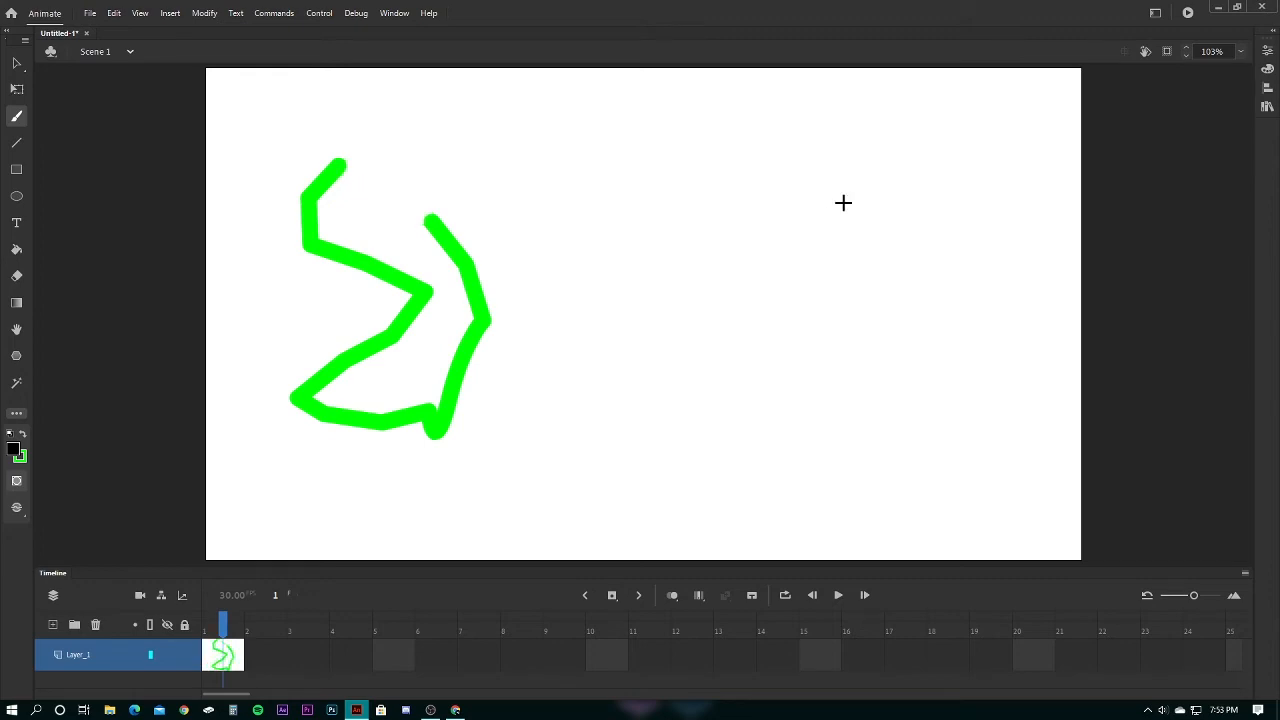
{"action": "key", "text": "ctrl+z"}
{"action": "key", "text": "ctrl+z"}
{"action": "key", "text": "ctrl+z"}
{"action": "key", "text": "ctrl+z"}
{"action": "key", "text": "ctrl+z"}
{"action": "key", "text": "ctrl+z"}
{"action": "key", "text": "ctrl+z"}
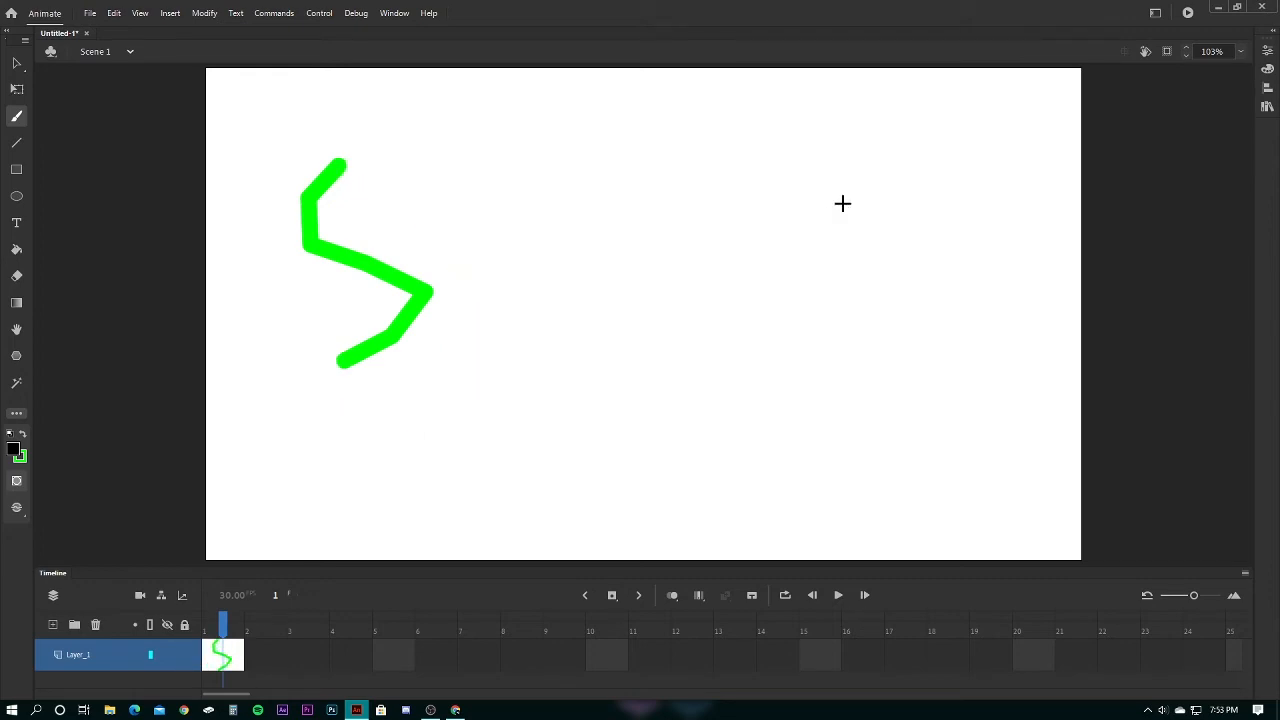
{"action": "key", "text": "ctrl+z"}
{"action": "key", "text": "ctrl+z"}
{"action": "key", "text": "ctrl+z"}
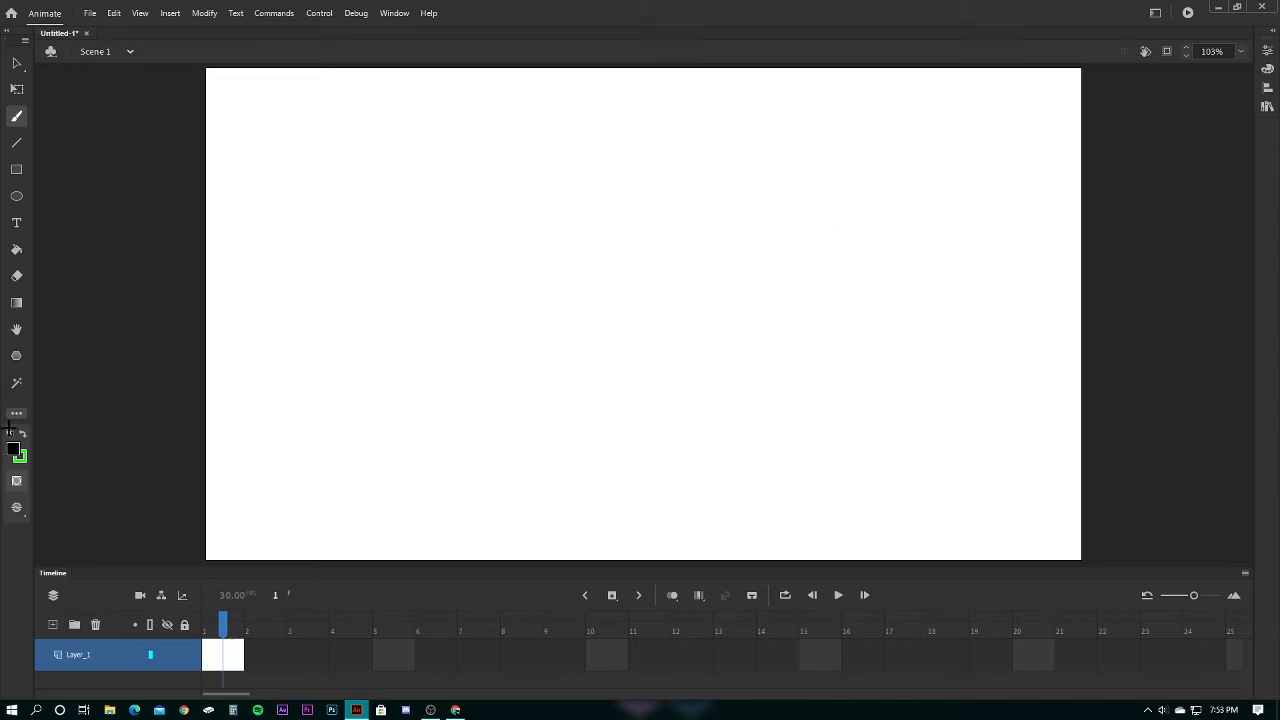
Draw a large rectangle with a black fill and thick green stroke in the middle of the stage
{"action": "left_click", "coordinate": [20, 412]}
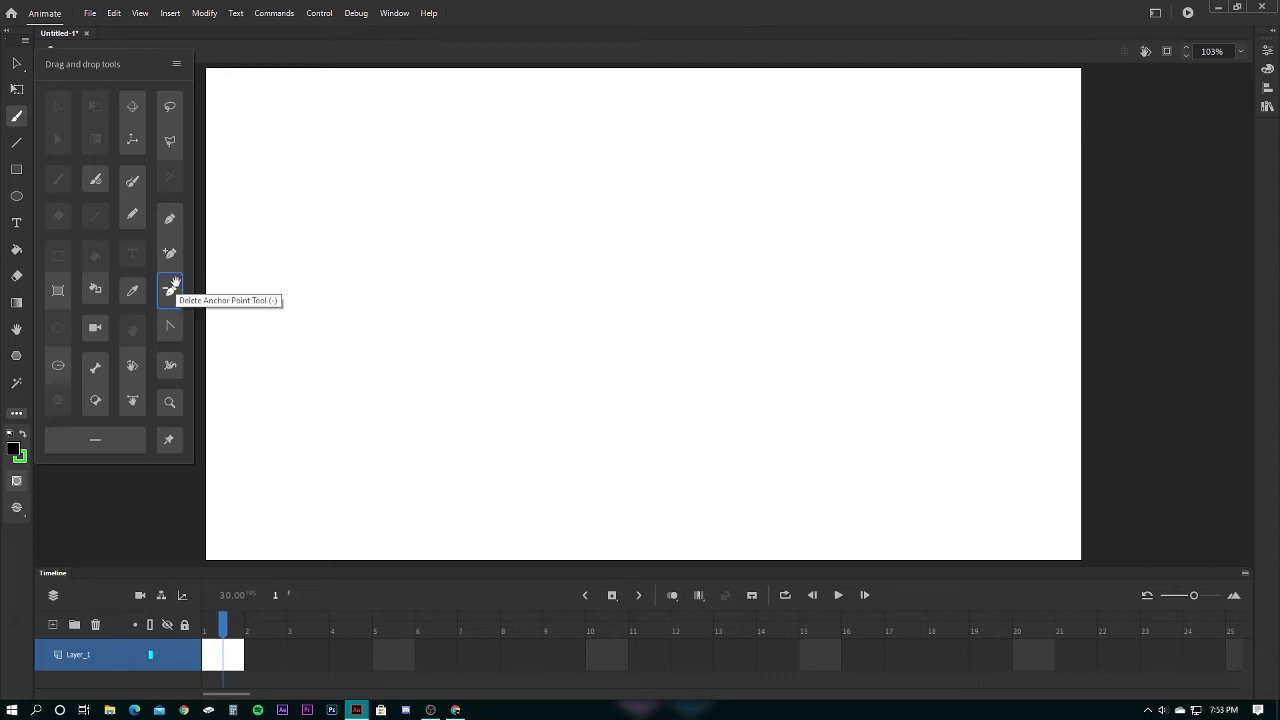
{"action": "left_click", "coordinate": [16, 169]}
{"action": "left_click_drag", "start_coordinate": [364, 191], "coordinate": [800, 400]}
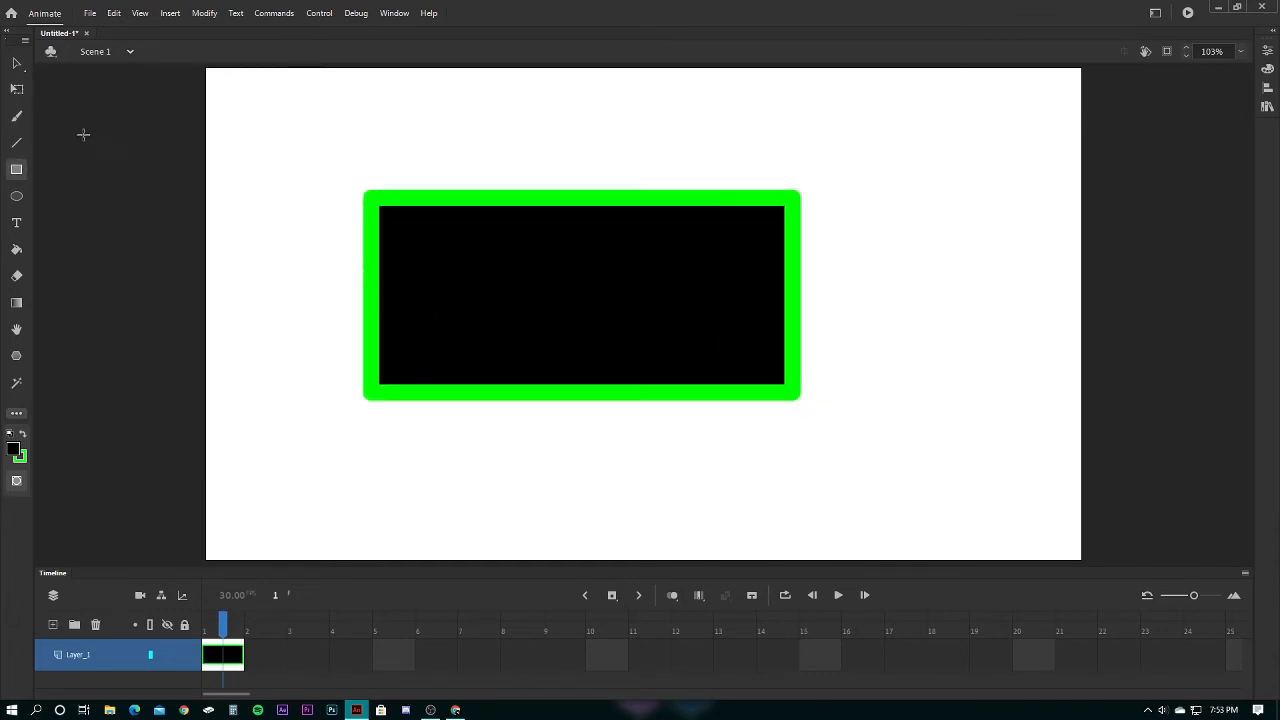
Shrink the rectangle into a thin horizontal bar with Free Transform and move its transformation point to the left edge
{"action": "key", "text": "q"}
{"action": "double_click", "coordinate": [488, 263]}
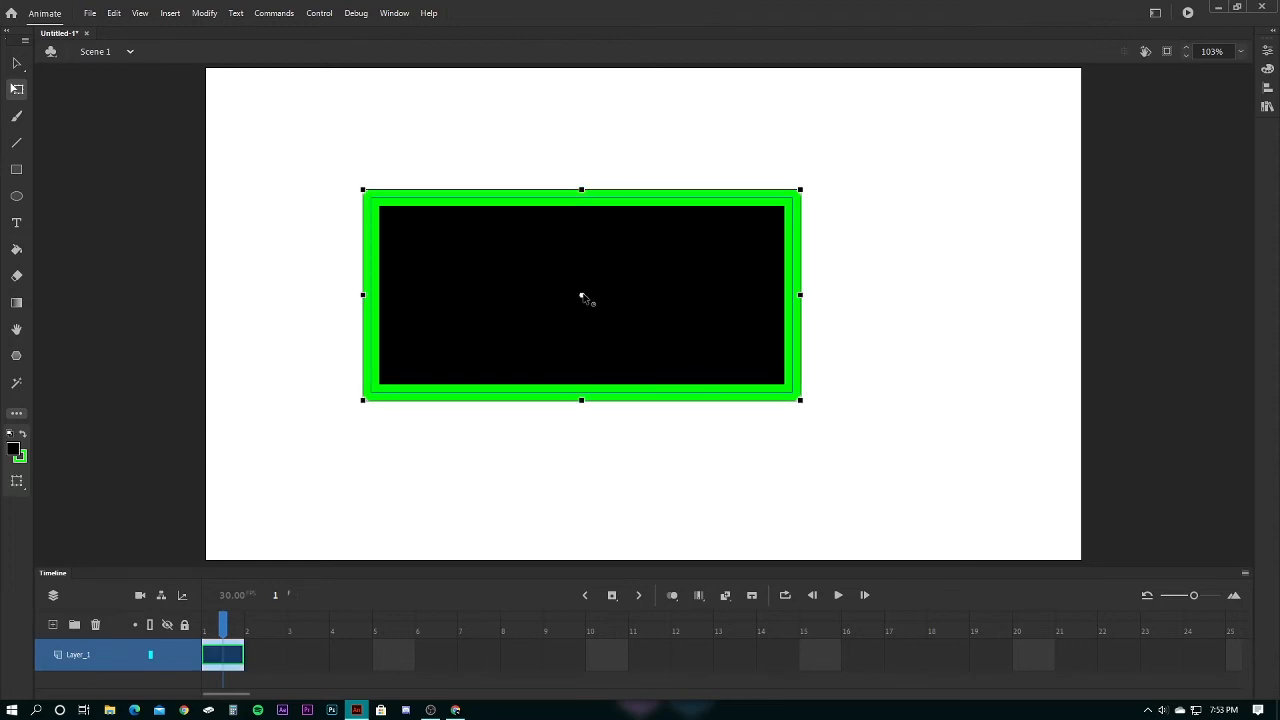
{"action": "left_click", "coordinate": [582, 298]}
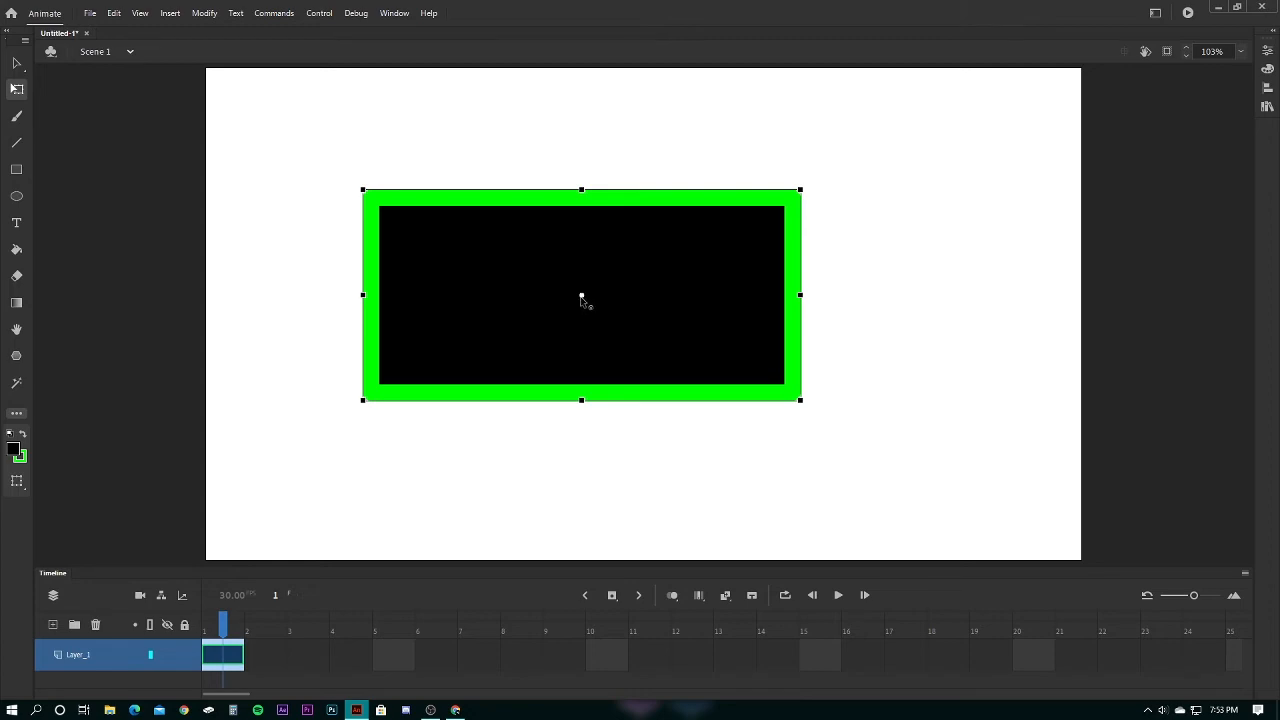
{"action": "double_click", "coordinate": [584, 299]}
{"action": "left_click_drag", "start_coordinate": [798, 400], "coordinate": [705, 309]}
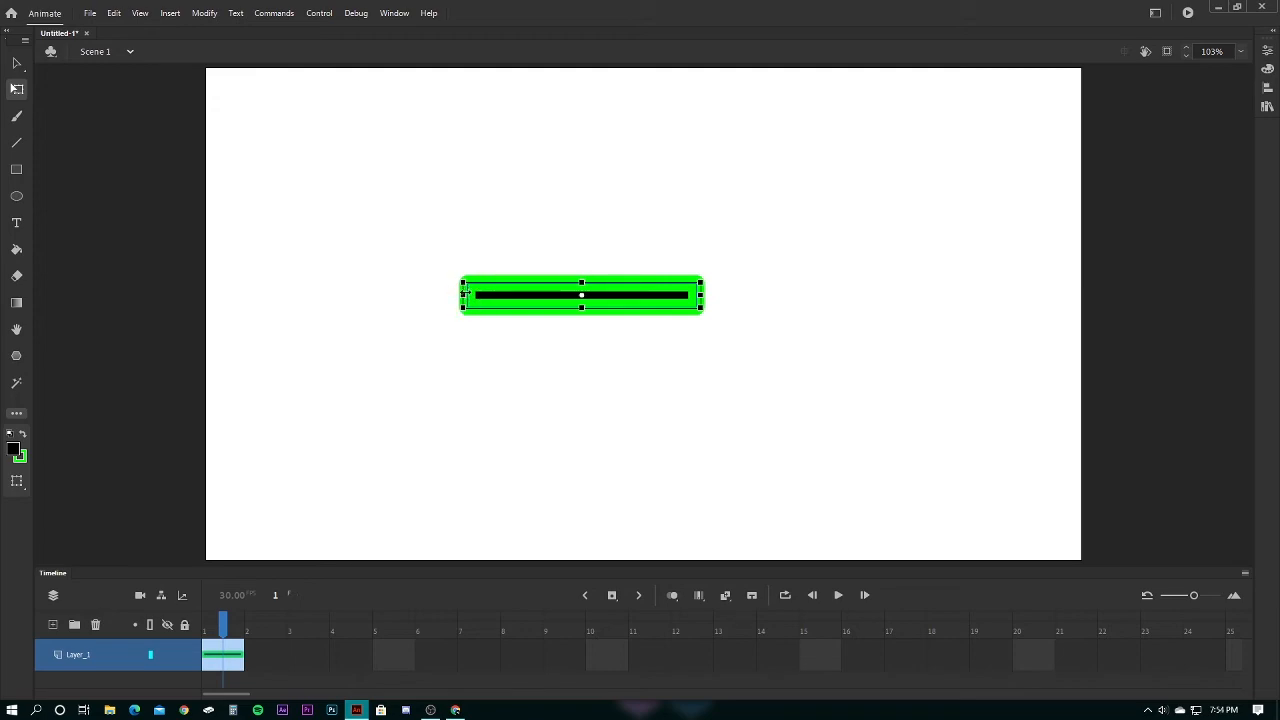
{"action": "left_click_drag", "start_coordinate": [582, 296], "coordinate": [465, 295]}
Try the Delete Anchor Point tool on the bar's lower edge
{"action": "left_click", "coordinate": [16, 412]}
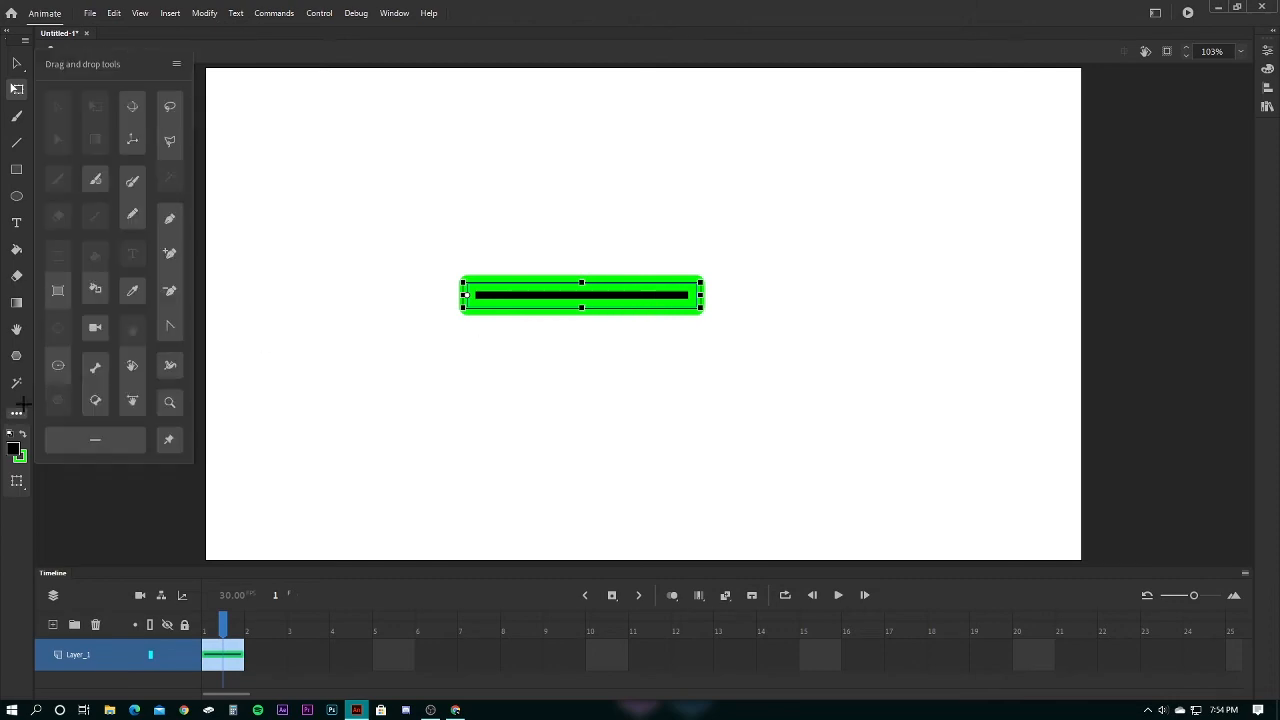
{"action": "left_click", "coordinate": [170, 291]}
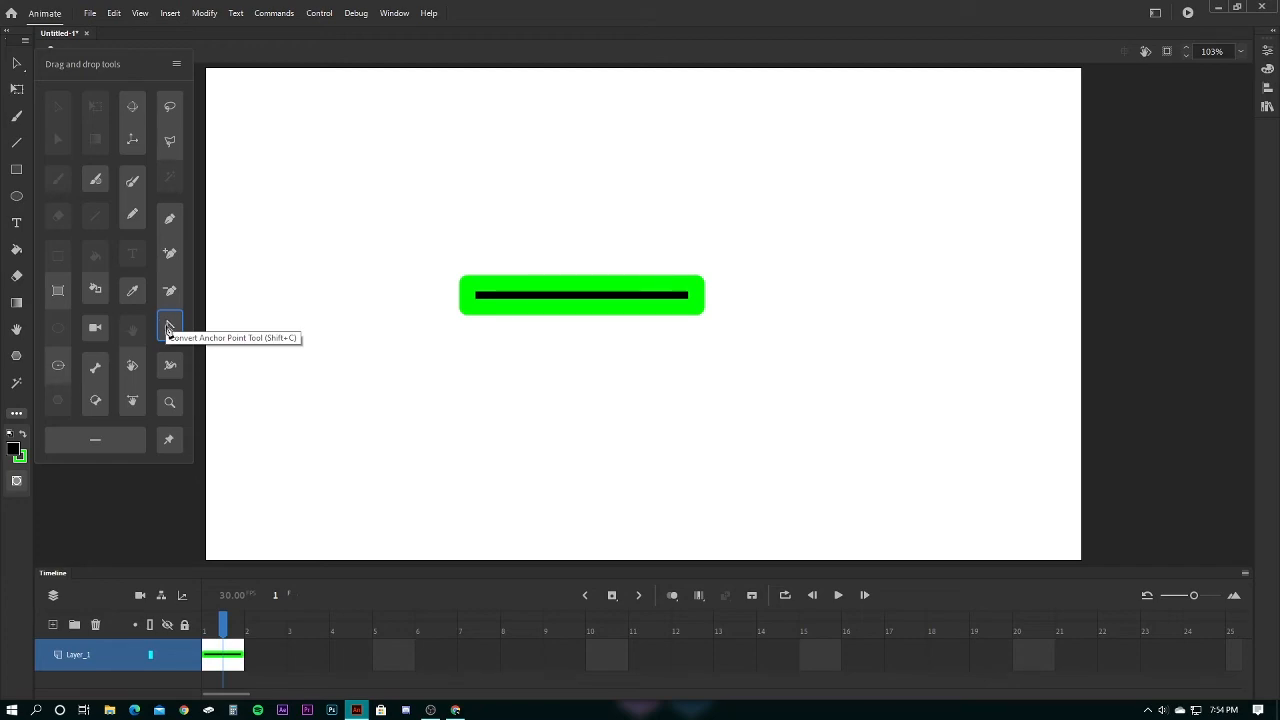
{"action": "left_click", "coordinate": [593, 315]}
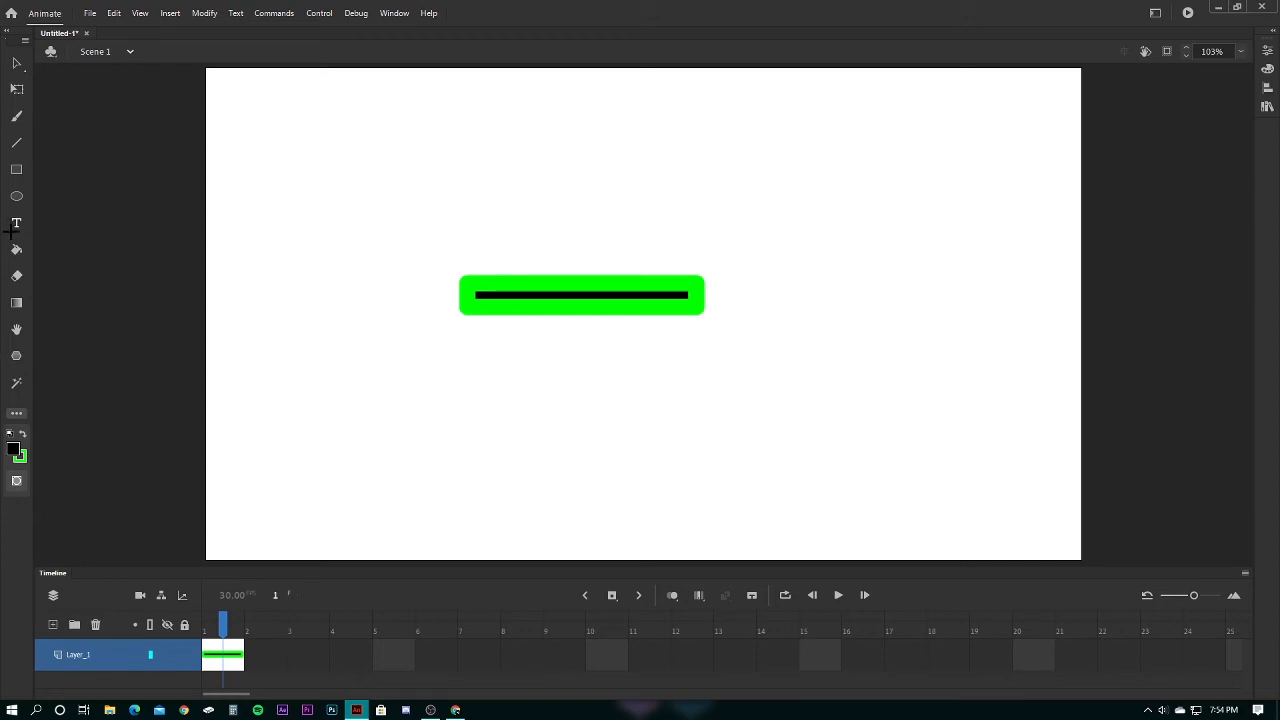
Draw a five-pointed star with a black fill and green stroke below the bar's right end and set its stroke size to 3
{"action": "left_click", "coordinate": [16, 356]}
{"action": "mouse_move", "coordinate": [690, 391]}
{"action": "left_mouse_down"}
{"action": "mouse_move", "coordinate": [746, 449]}
{"action": "mouse_move", "coordinate": [689, 437]}
{"action": "mouse_move", "coordinate": [734, 437]}
{"action": "mouse_move", "coordinate": [764, 419]}
{"action": "left_mouse_up"}
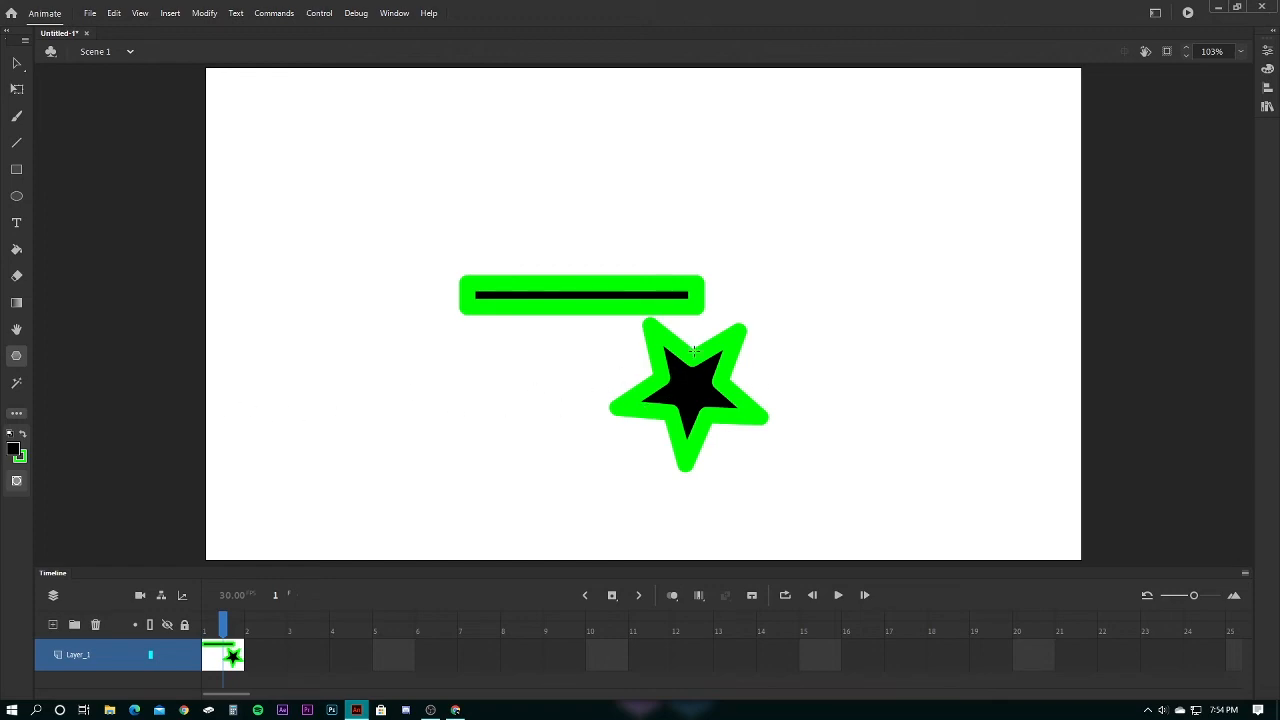
{"action": "key", "text": "v"}
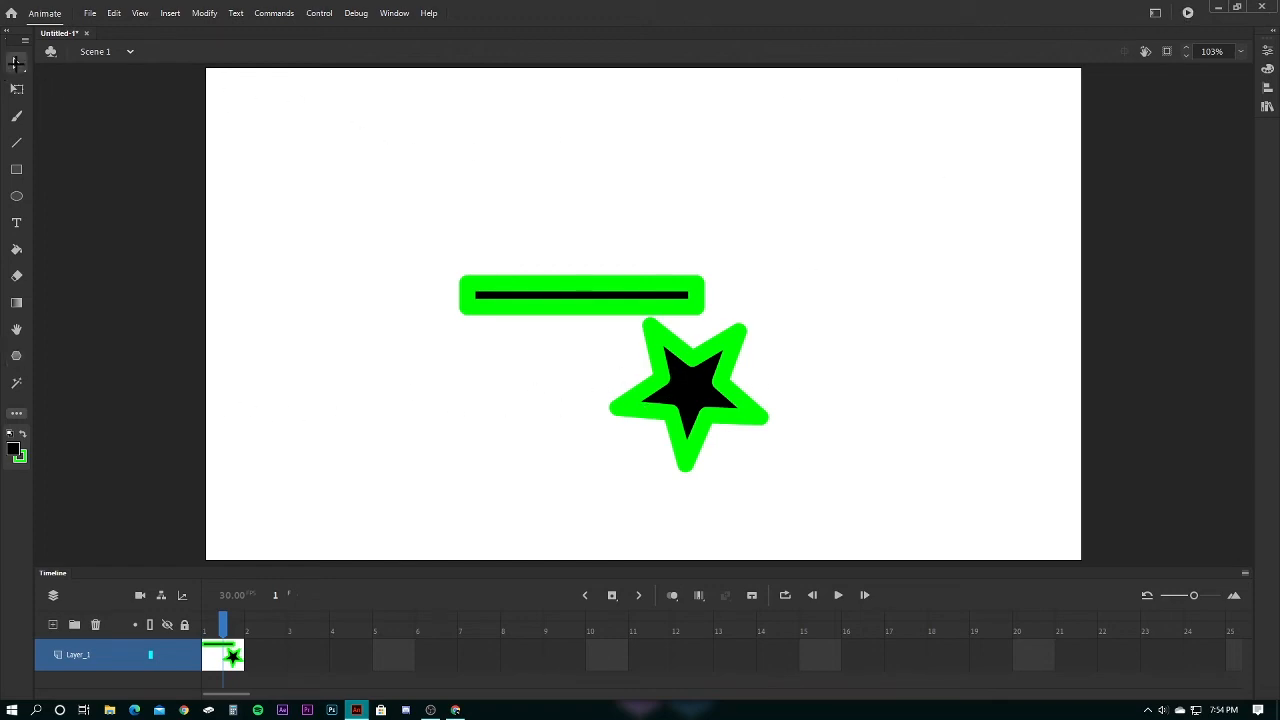
{"action": "left_click", "coordinate": [701, 383]}
{"action": "left_click", "coordinate": [1267, 51]}
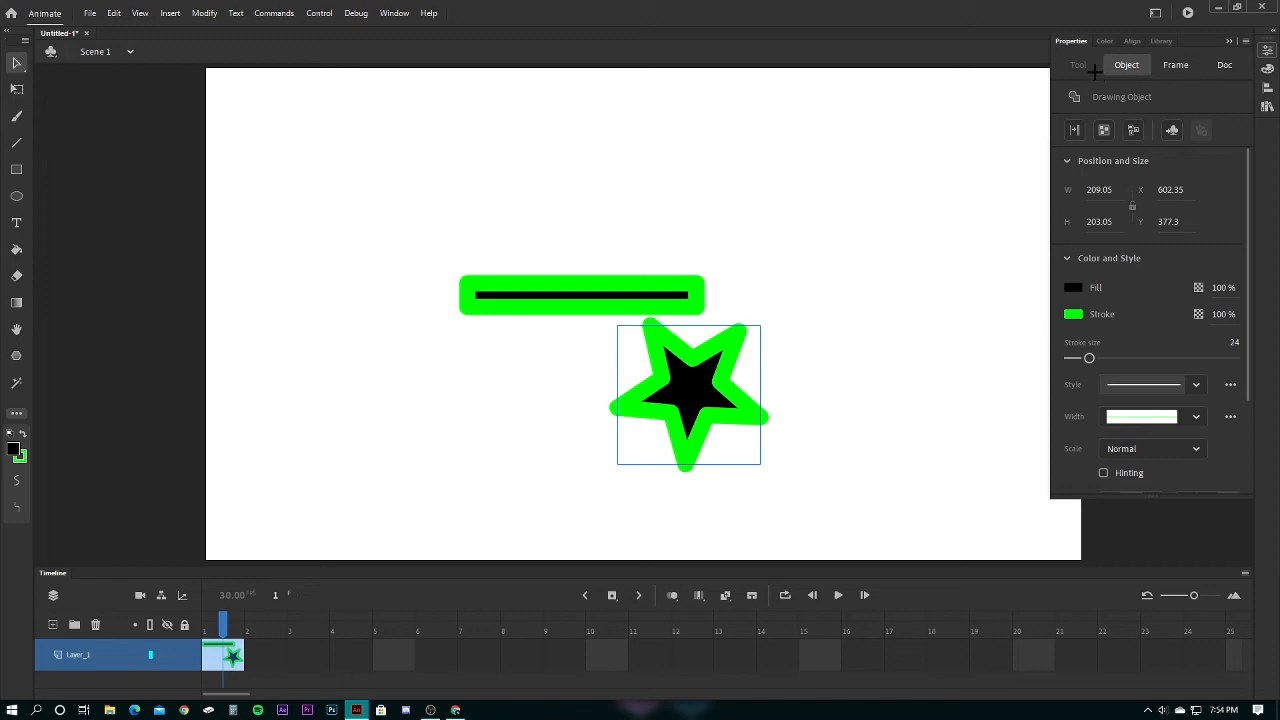
{"action": "left_click_drag", "start_coordinate": [1089, 358], "coordinate": [1072, 358]}
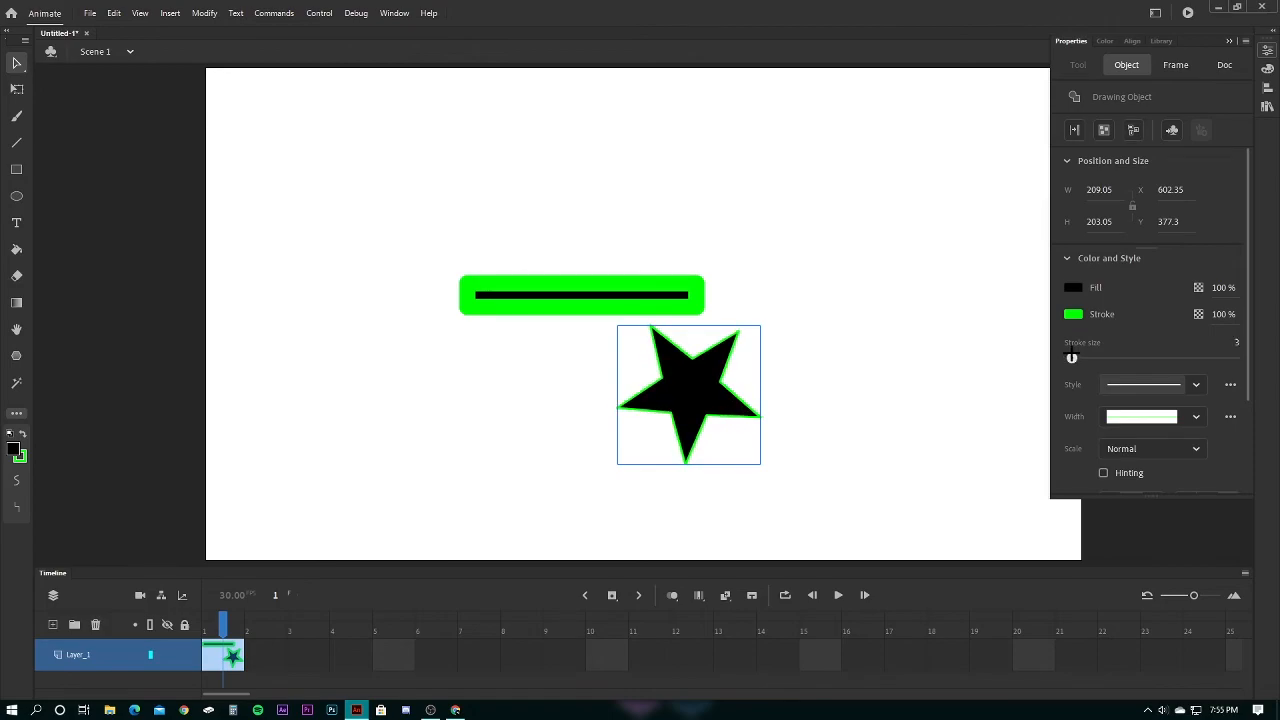
Open the star's drawing object for editing and delete its black fill, keeping only the green outline
{"action": "left_click", "coordinate": [17, 89]}
{"action": "left_click", "coordinate": [708, 410]}
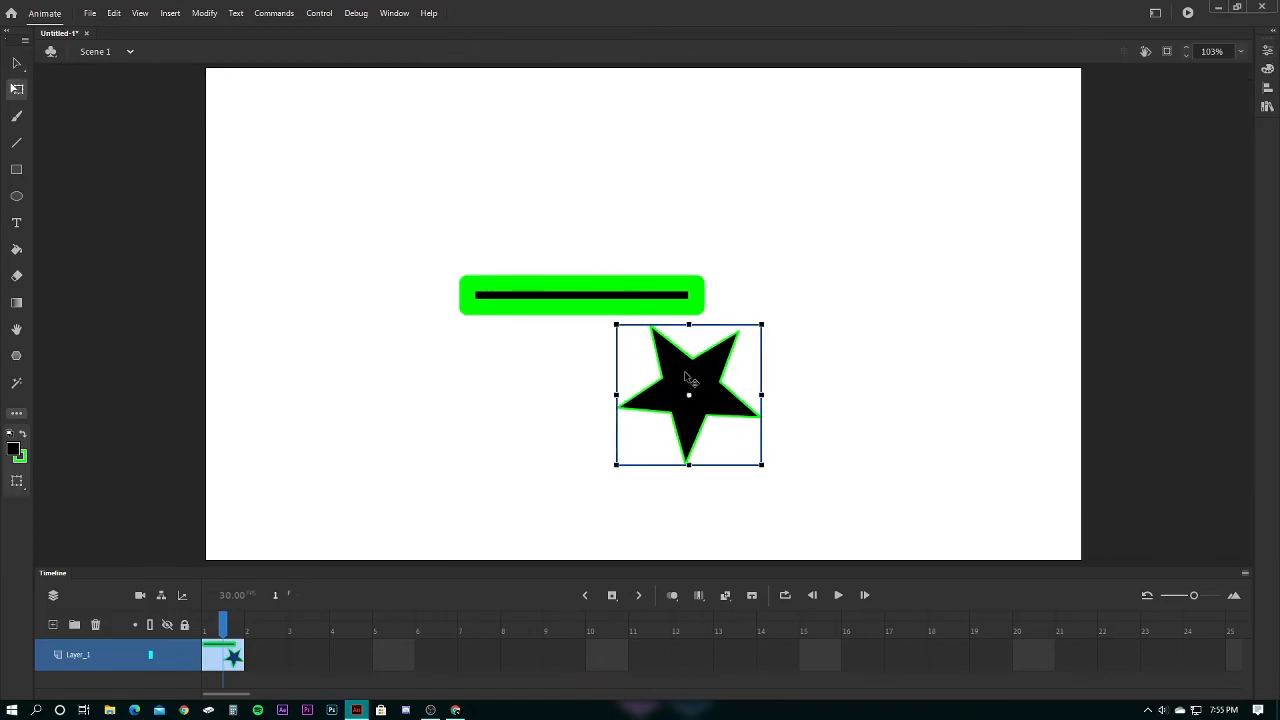
{"action": "left_click", "coordinate": [562, 390]}
{"action": "left_click", "coordinate": [690, 390]}
{"action": "double_click", "coordinate": [726, 372]}
{"action": "left_click", "coordinate": [718, 370]}
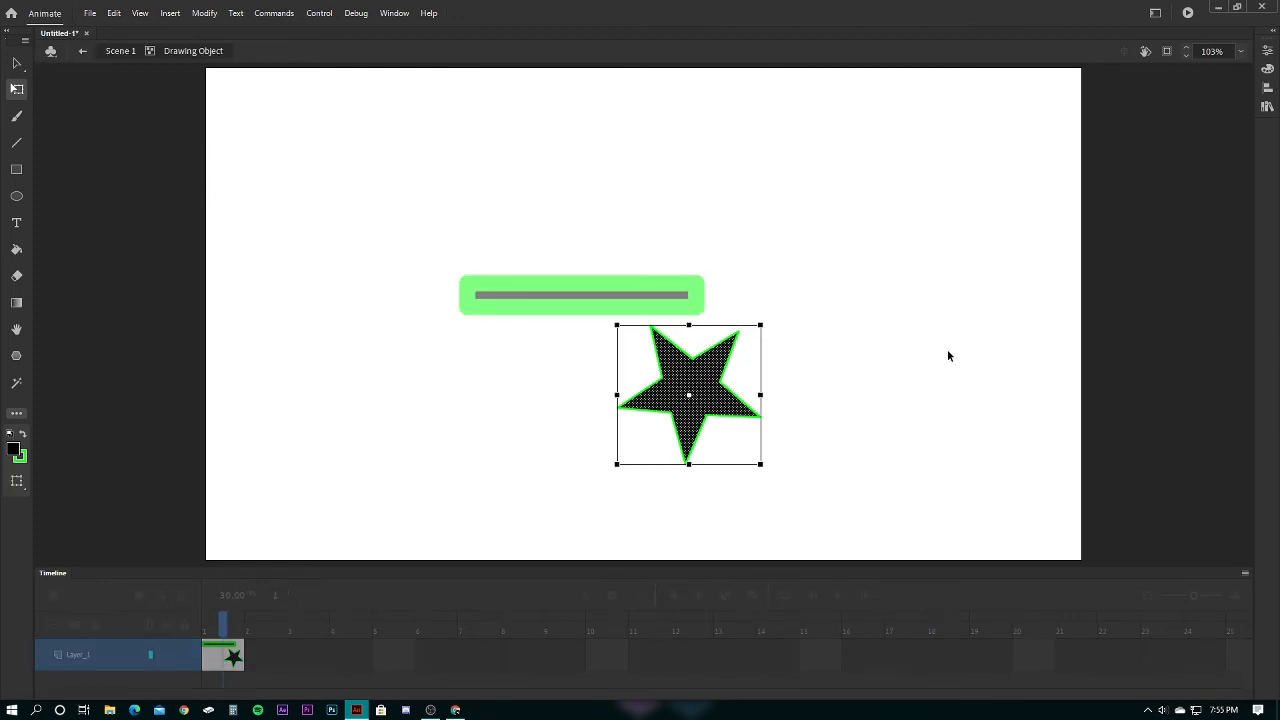
{"action": "key", "text": "Delete"}
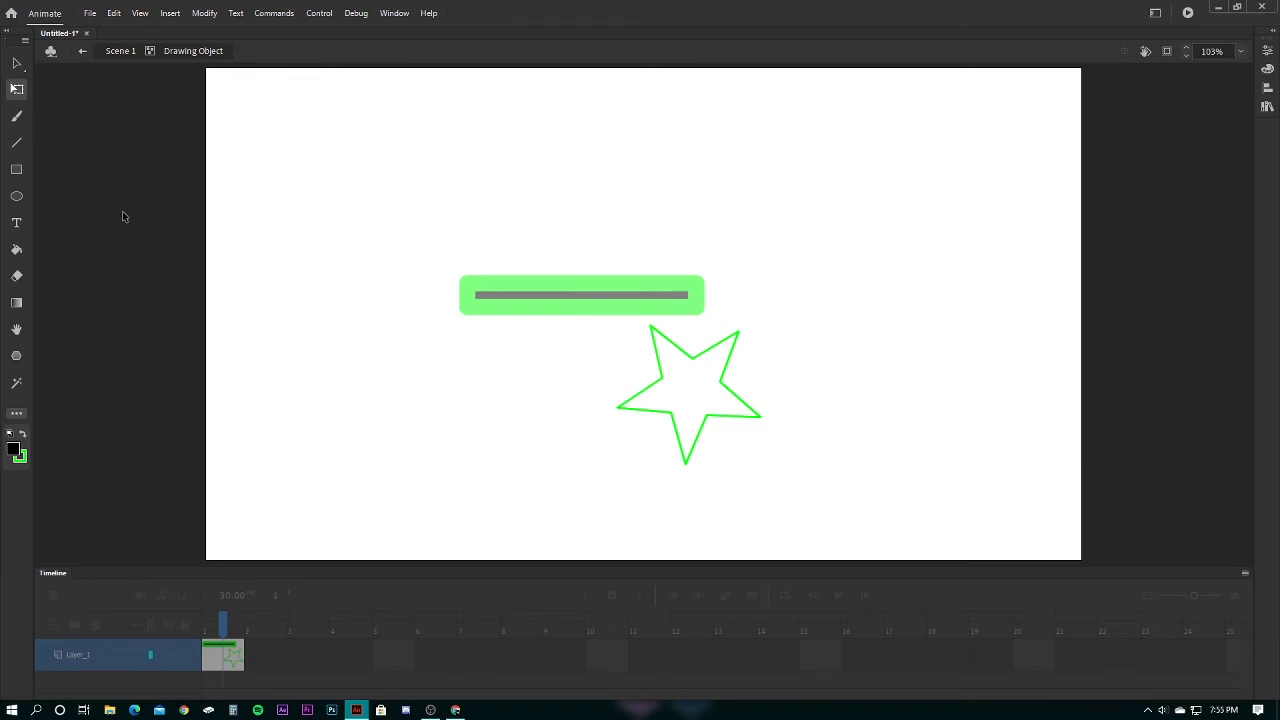
Try the Convert Anchor Point tool on the star's outline, bending its corners and edges into curves
{"action": "left_click", "coordinate": [16, 413]}
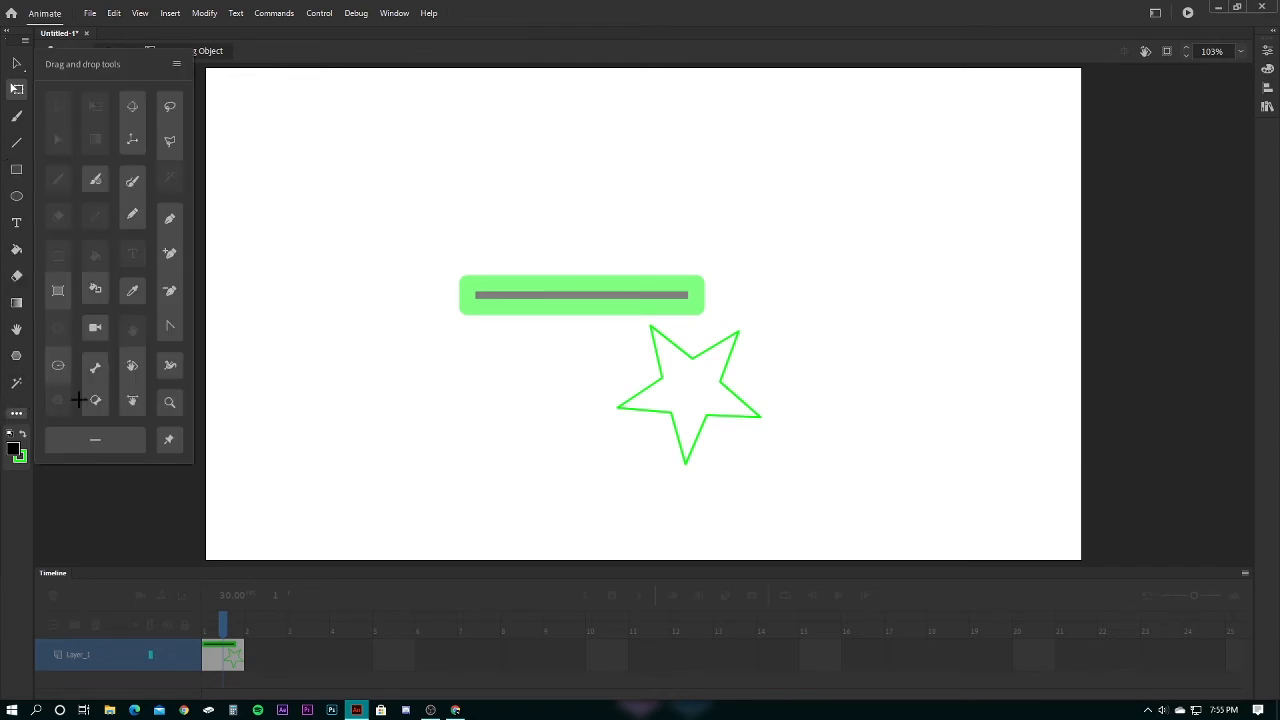
{"action": "left_click", "coordinate": [170, 329]}
{"action": "left_click", "coordinate": [740, 420]}
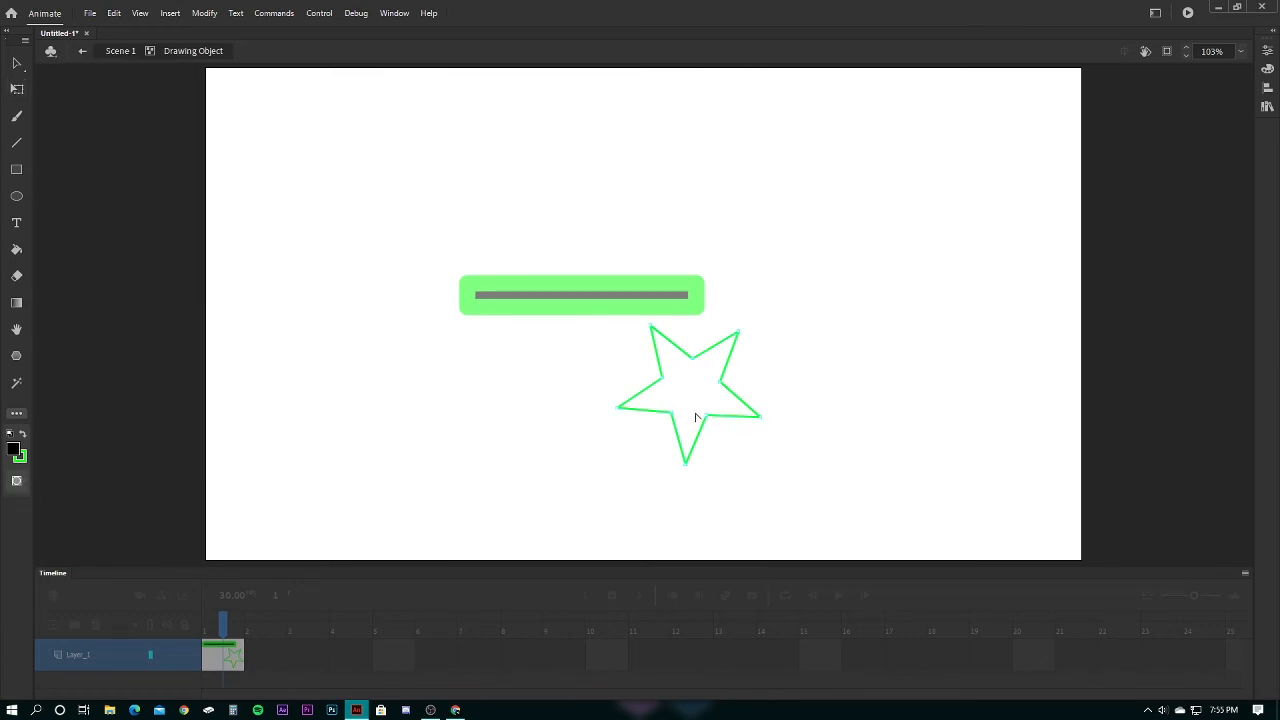
{"action": "left_click_drag", "start_coordinate": [745, 449], "coordinate": [699, 446]}
{"action": "left_click_drag", "start_coordinate": [667, 376], "coordinate": [720, 303]}
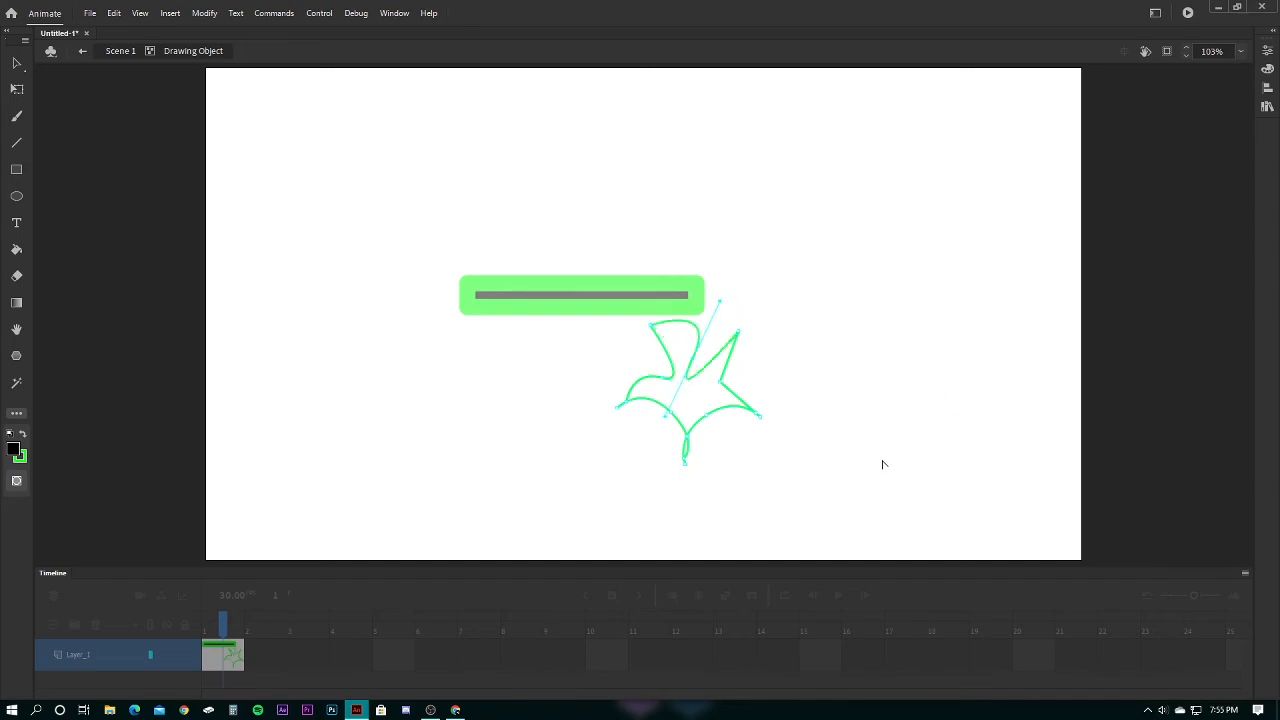
Undo the anchor point edits, the star and the green bar until the stage is empty
{"action": "key", "text": "ctrl+z"}
{"action": "key", "text": "ctrl+z"}
{"action": "key", "text": "ctrl+z"}
{"action": "key", "text": "ctrl+z"}
{"action": "key", "text": "ctrl+z"}
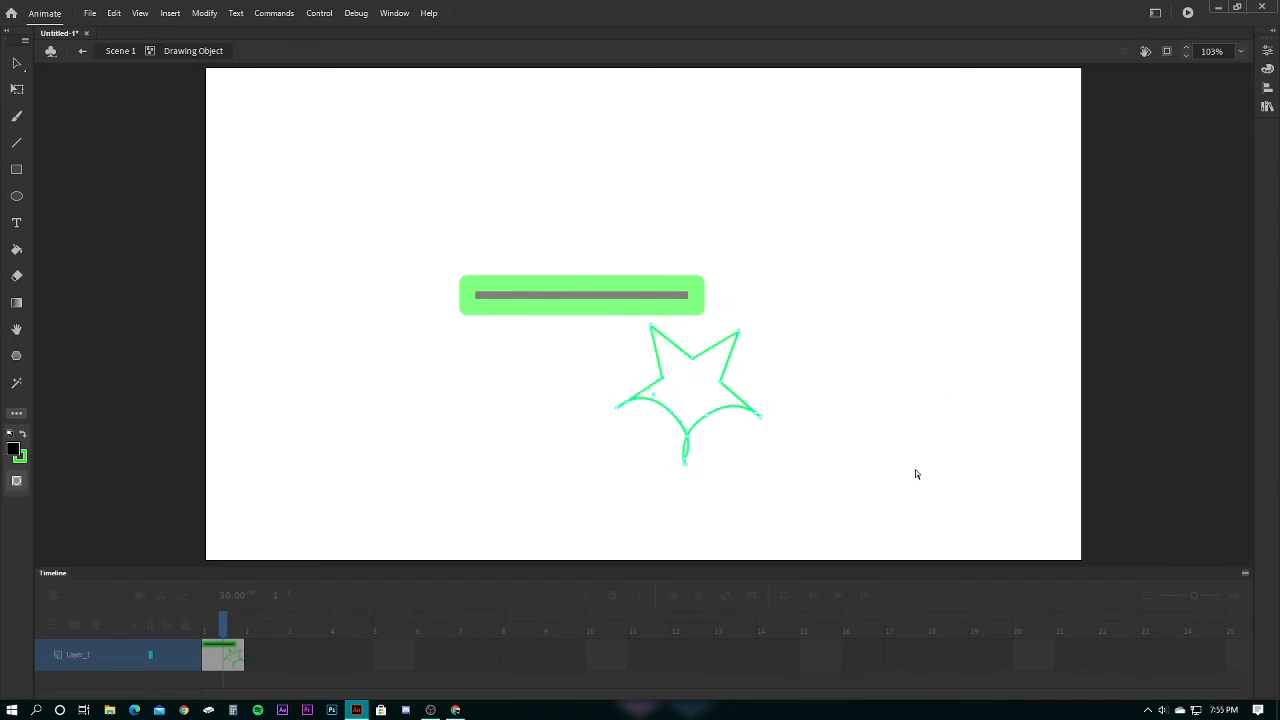
{"action": "key", "text": "ctrl+z"}
{"action": "key", "text": "ctrl+z"}
{"action": "key", "text": "ctrl+z"}
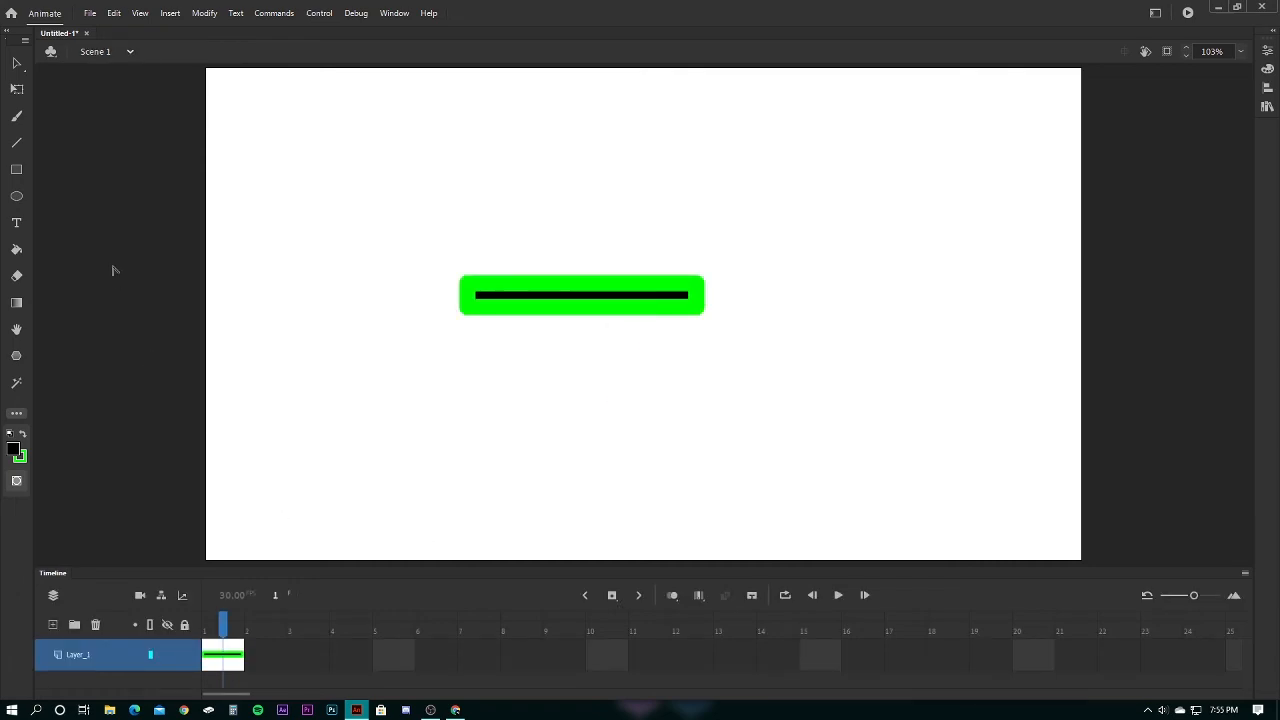
{"action": "left_click", "coordinate": [16, 62]}
{"action": "key", "text": "ctrl+z"}
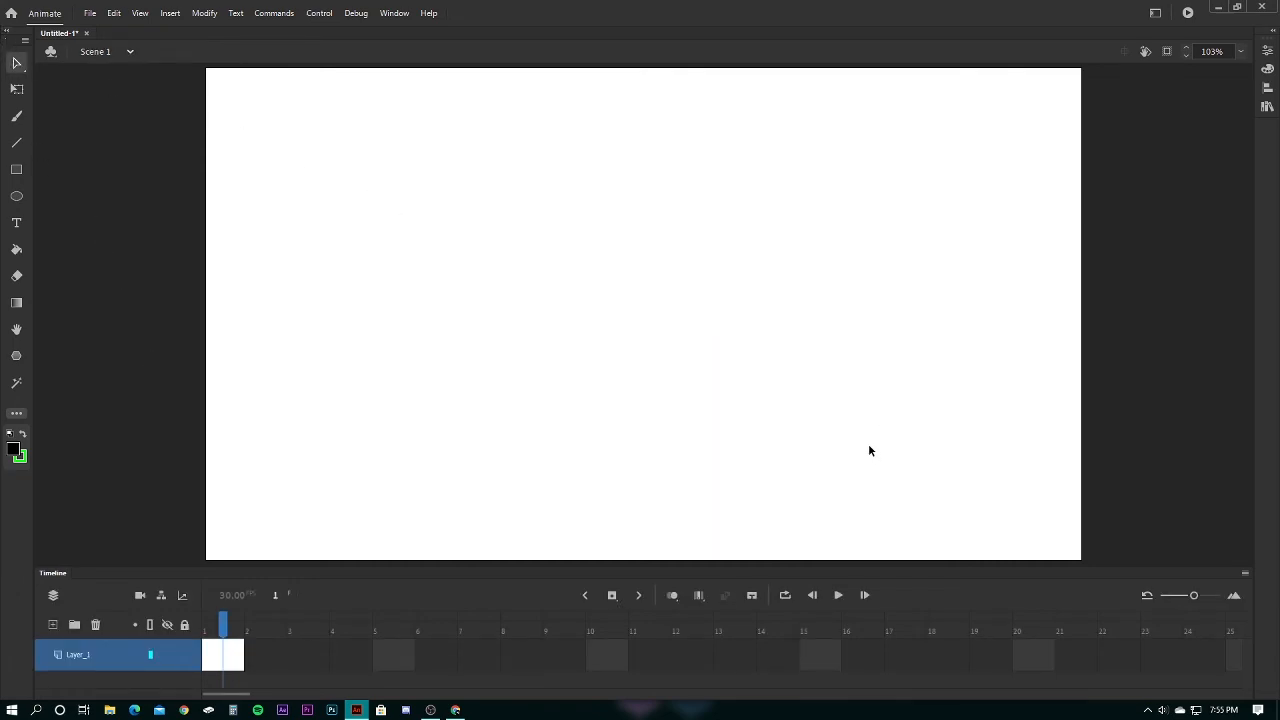
Undo several earlier changes and delete the black ellipse from the stage
{"action": "left_click", "coordinate": [16, 413]}
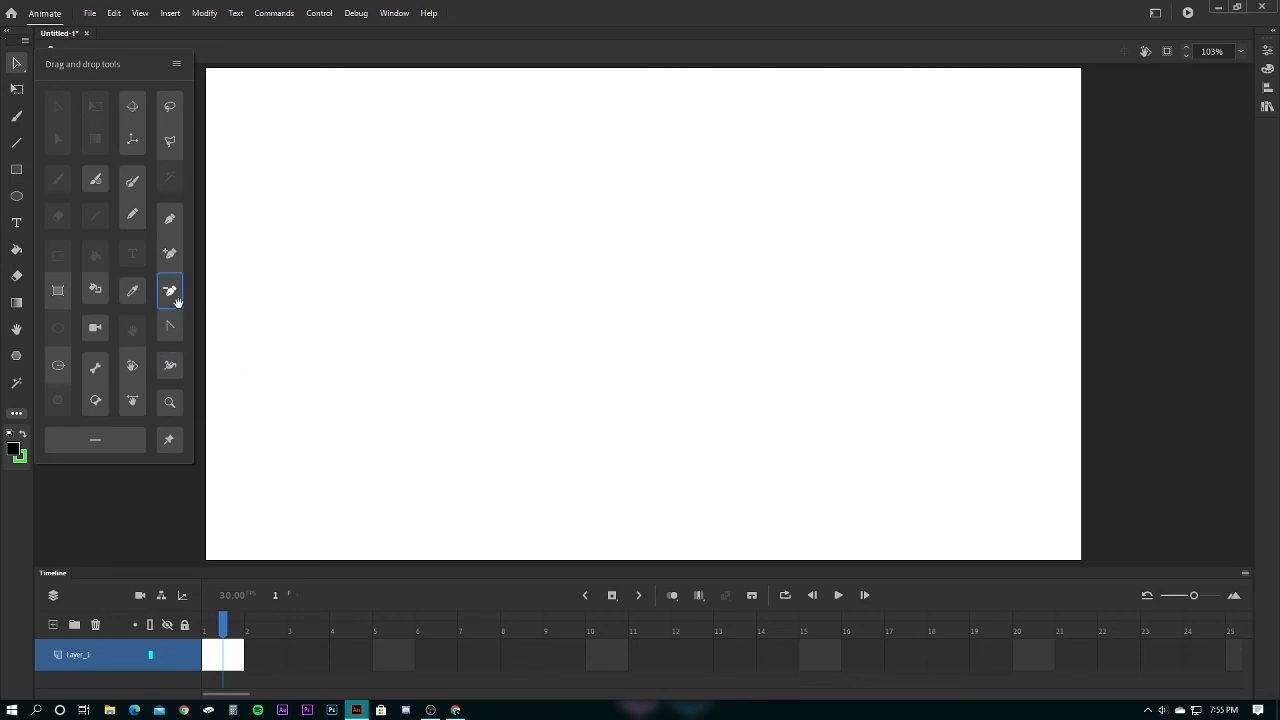
{"action": "key", "text": "ctrl+z"}
{"action": "left_click", "coordinate": [492, 297]}
{"action": "key", "text": "ctrl+z"}
{"action": "key", "text": "ctrl+z"}
{"action": "key", "text": "ctrl+z"}
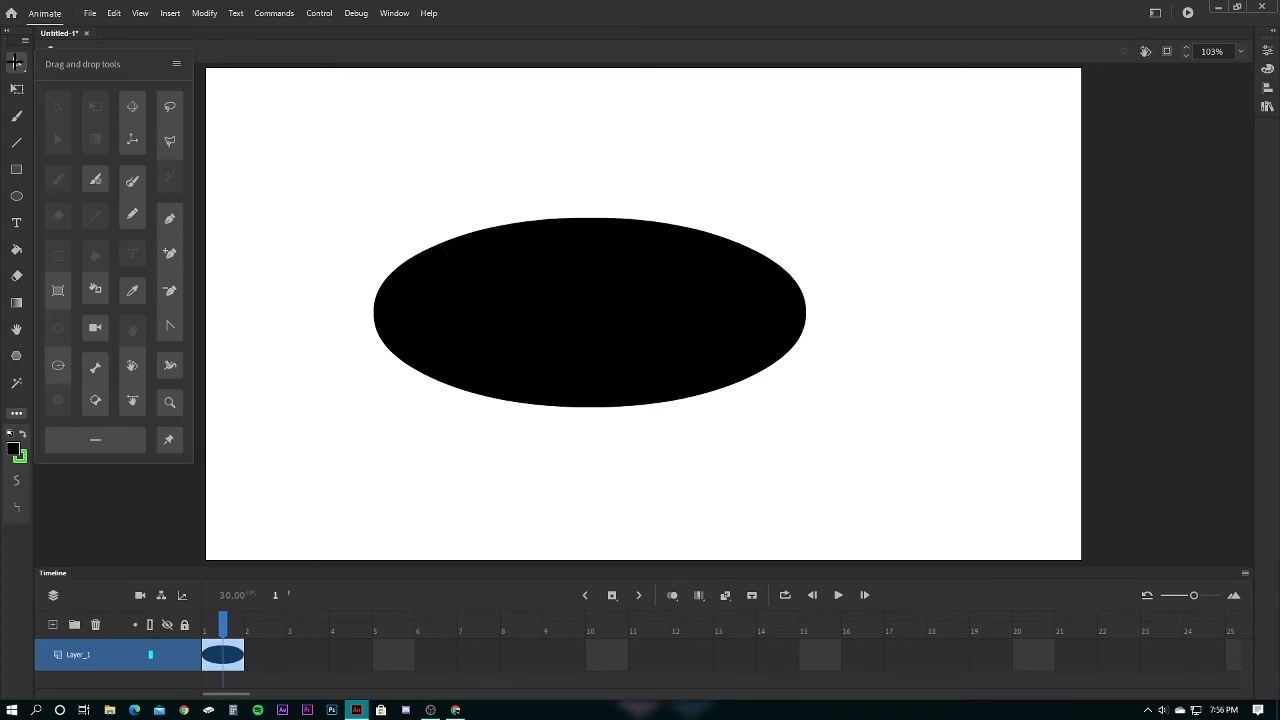
{"action": "left_click", "coordinate": [644, 280]}
{"action": "key", "text": "Delete"}
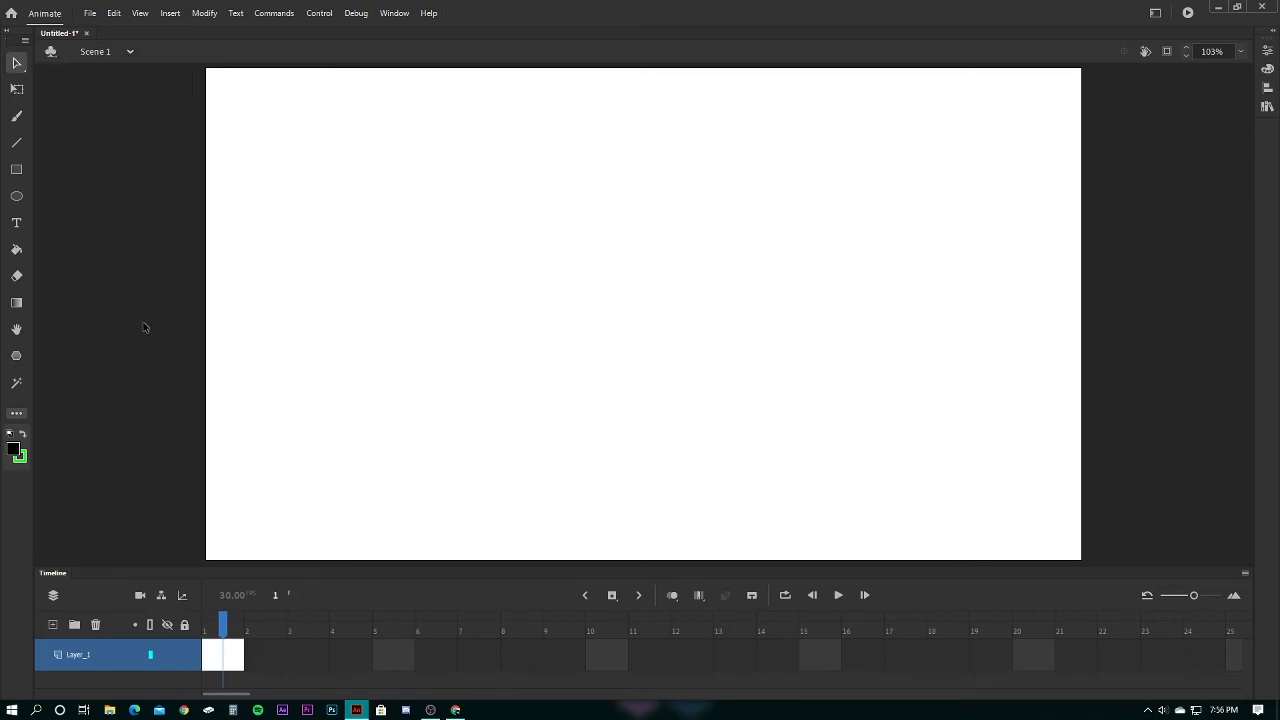
Draw a black five-pointed star with a green stroke in the stage's upper middle and delete its fill within the drawing object
{"action": "left_click", "coordinate": [17, 411]}
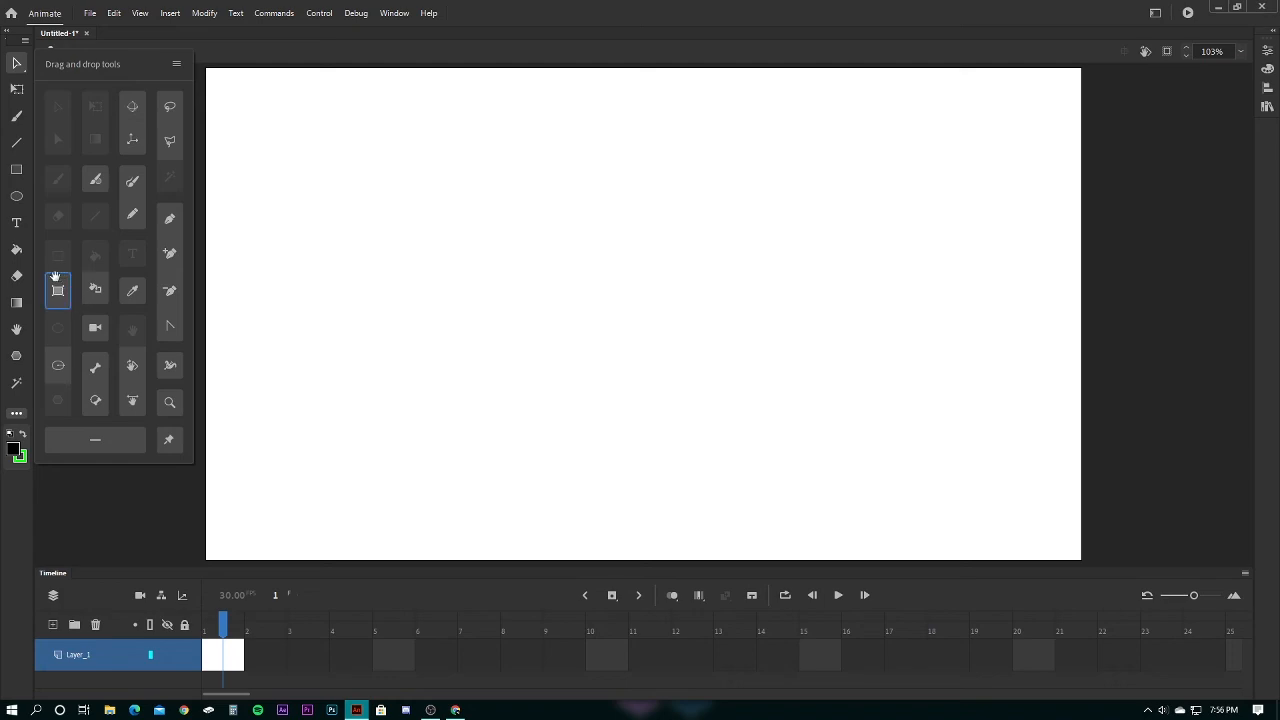
{"action": "left_click", "coordinate": [16, 355]}
{"action": "mouse_move", "coordinate": [643, 219]}
{"action": "left_mouse_down"}
{"action": "mouse_move", "coordinate": [823, 351]}
{"action": "mouse_move", "coordinate": [680, 271]}
{"action": "mouse_move", "coordinate": [690, 278]}
{"action": "left_mouse_up"}
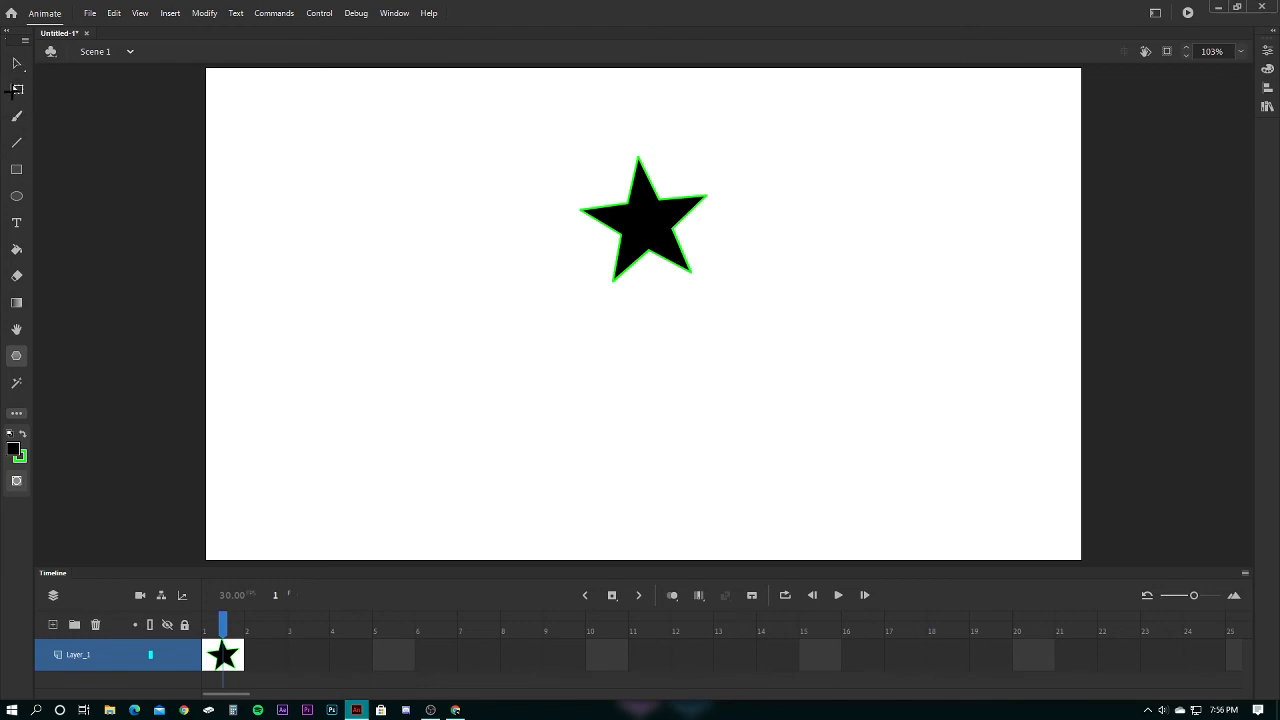
{"action": "left_click", "coordinate": [16, 89]}
{"action": "double_click", "coordinate": [647, 222]}
{"action": "left_click", "coordinate": [647, 222]}
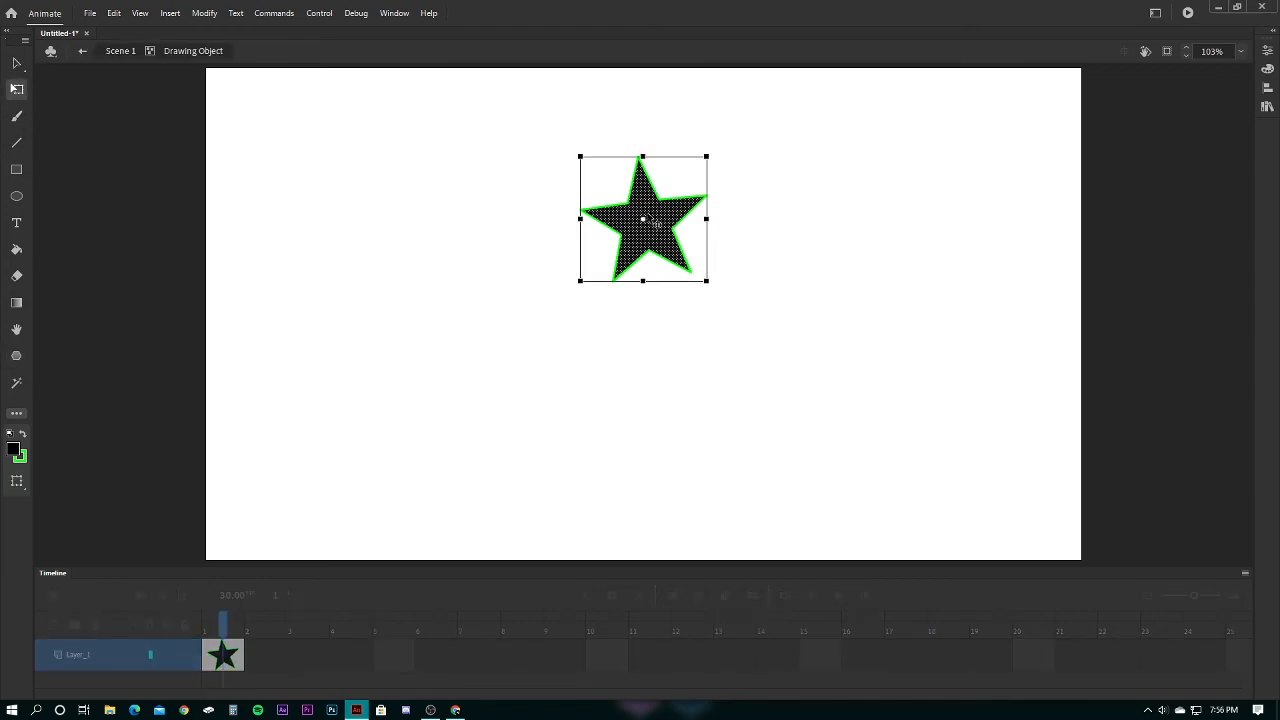
{"action": "key", "text": "Delete"}
Thicken the star's green outline with the Width tool by widening the stroke at several of its points
{"action": "left_click", "coordinate": [16, 411]}
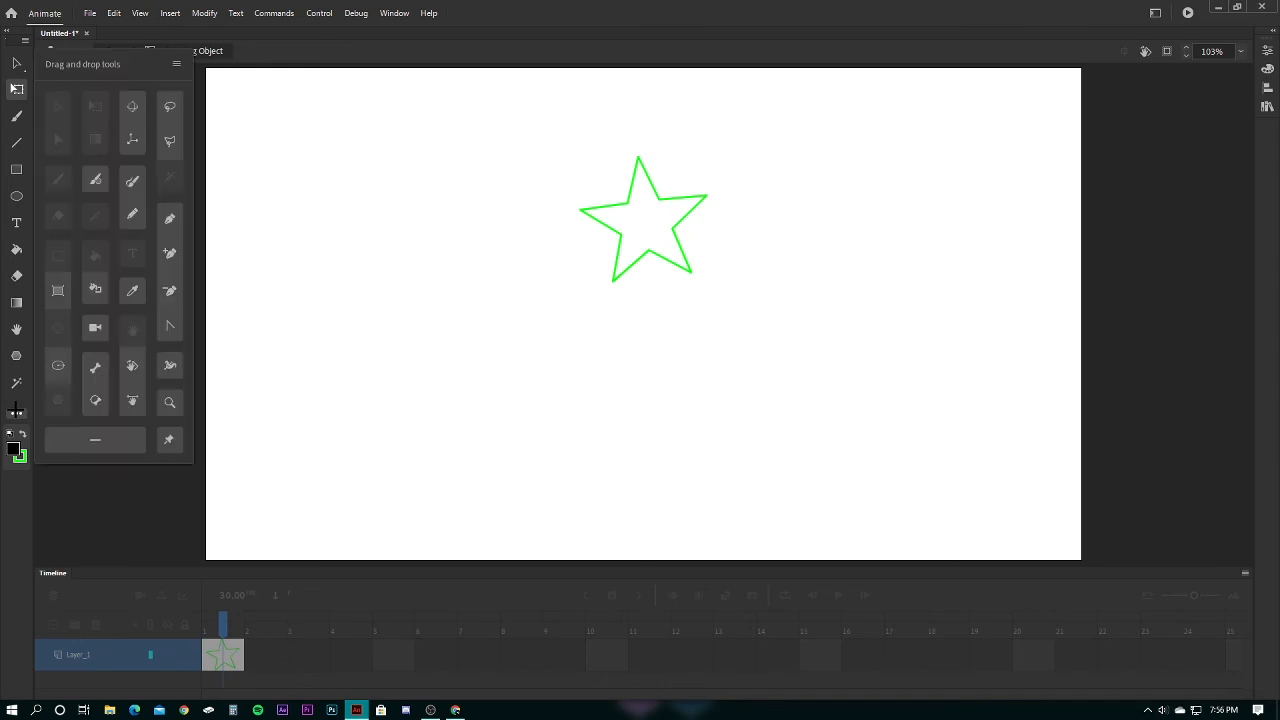
{"action": "left_click", "coordinate": [170, 366]}
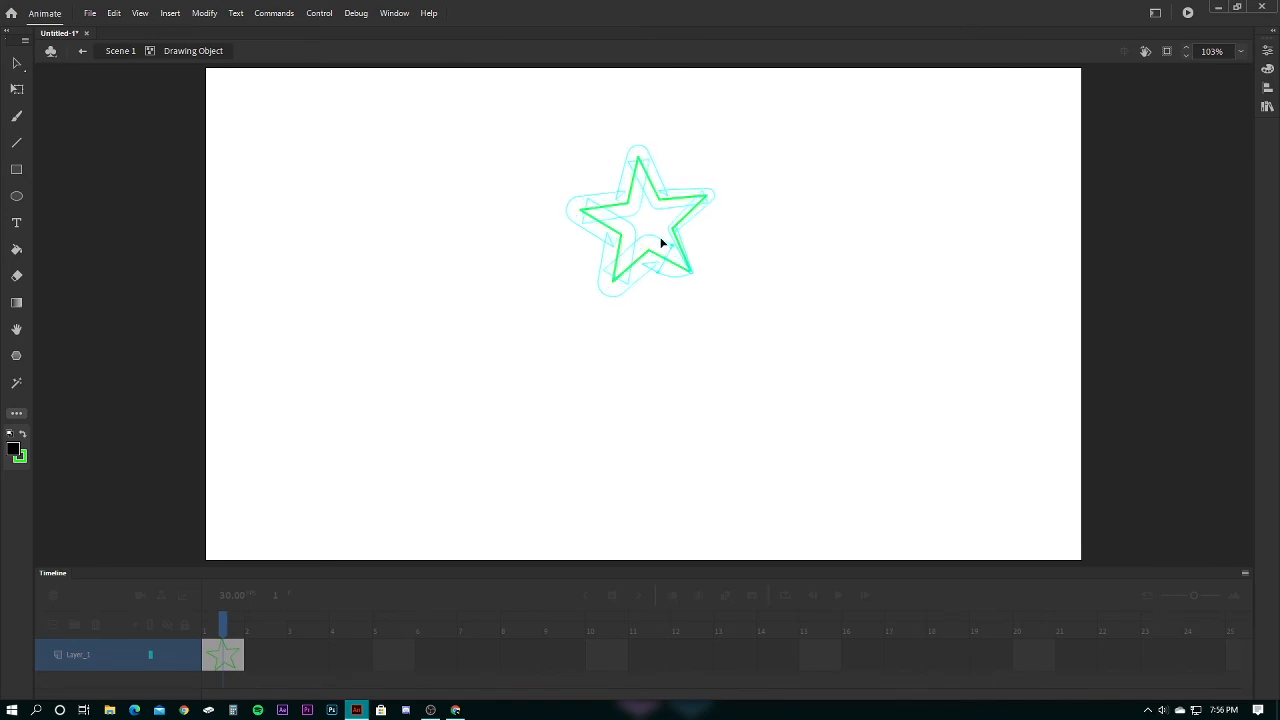
{"action": "mouse_move", "coordinate": [661, 247]}
{"action": "left_mouse_down"}
{"action": "mouse_move", "coordinate": [672, 252]}
{"action": "mouse_move", "coordinate": [666, 223]}
{"action": "left_mouse_up"}
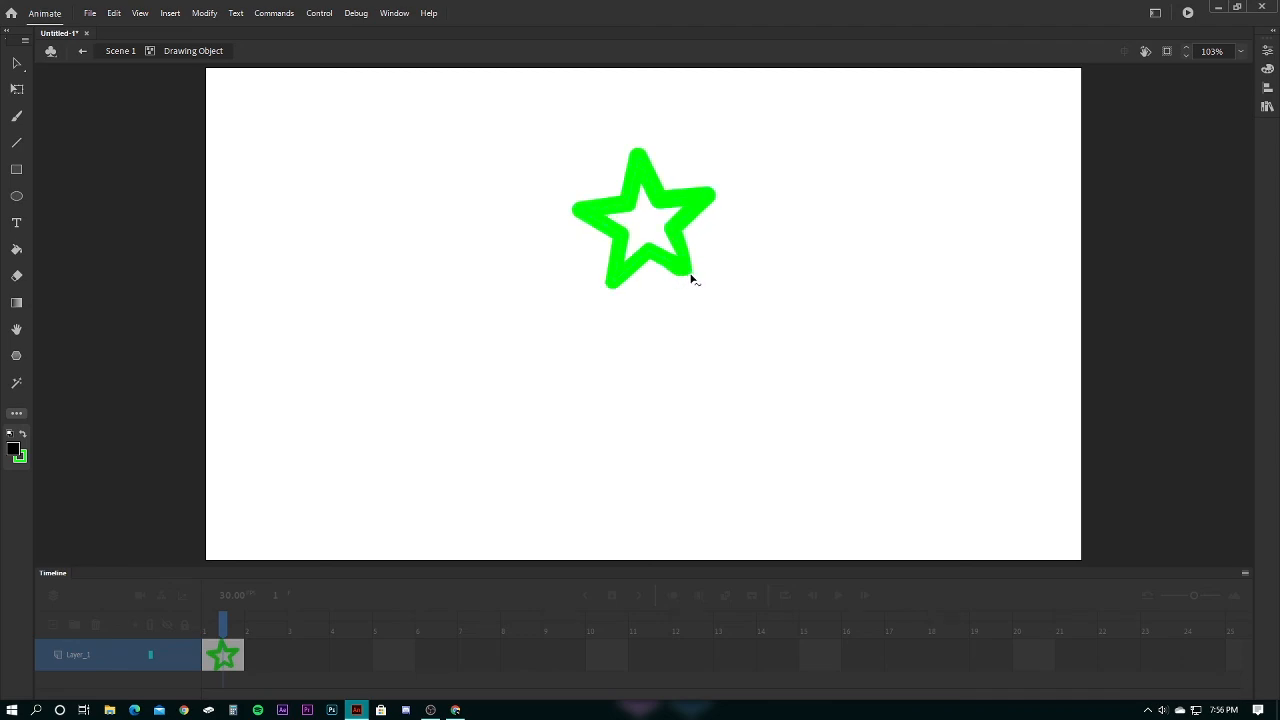
{"action": "left_click_drag", "start_coordinate": [638, 273], "coordinate": [645, 224]}
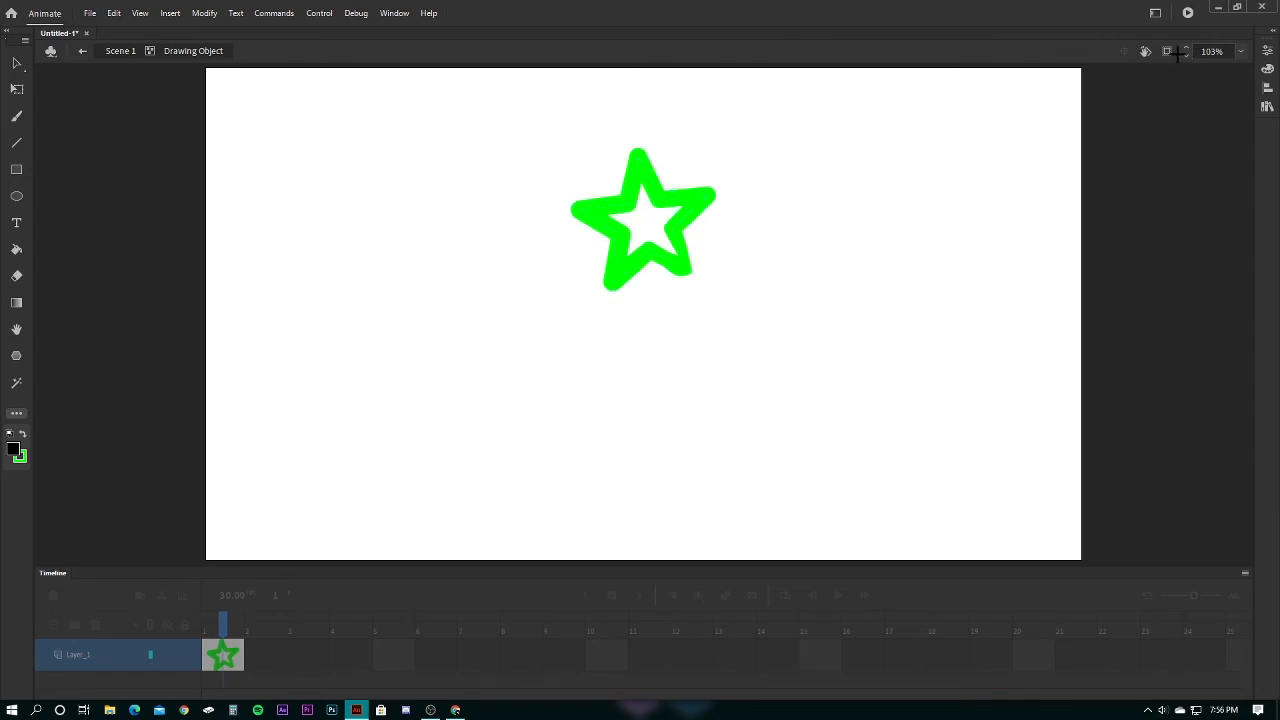
{"action": "left_click", "coordinate": [1267, 49]}
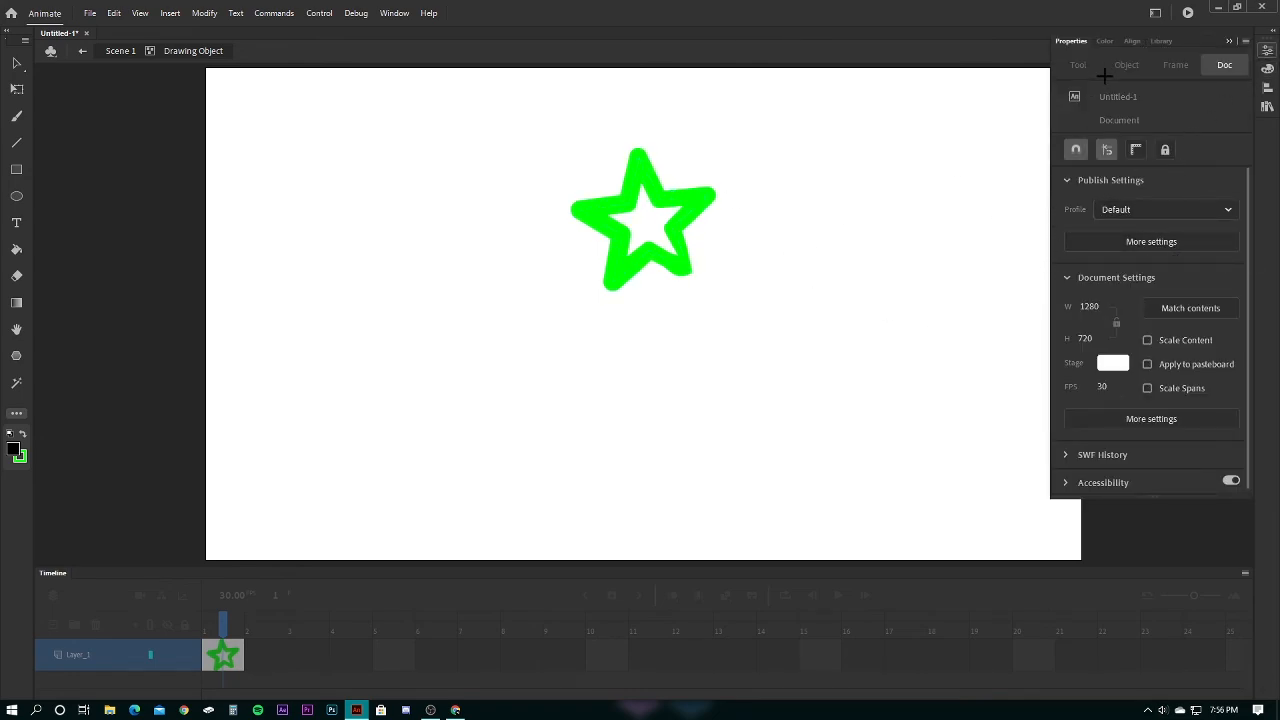
{"action": "left_click", "coordinate": [940, 238]}
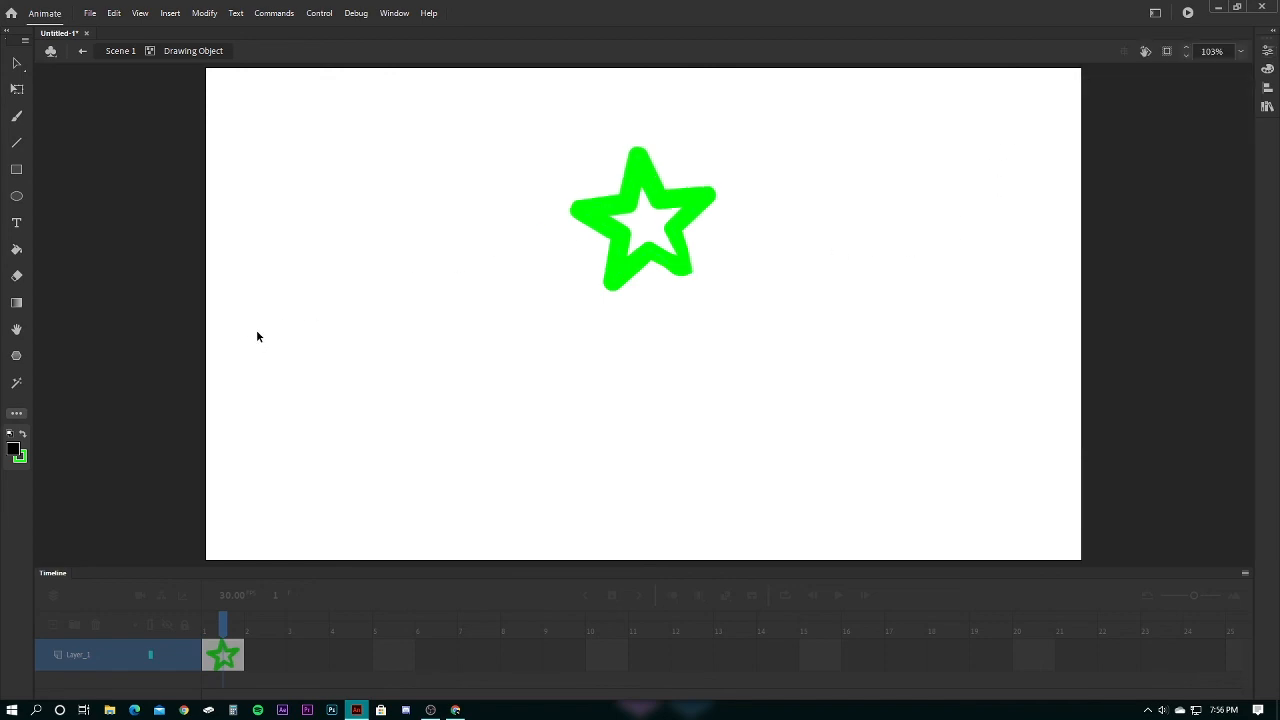
Undo the width changes, the fill deletion and the star itself
{"action": "key", "text": "ctrl+z"}
{"action": "key", "text": "ctrl+z"}
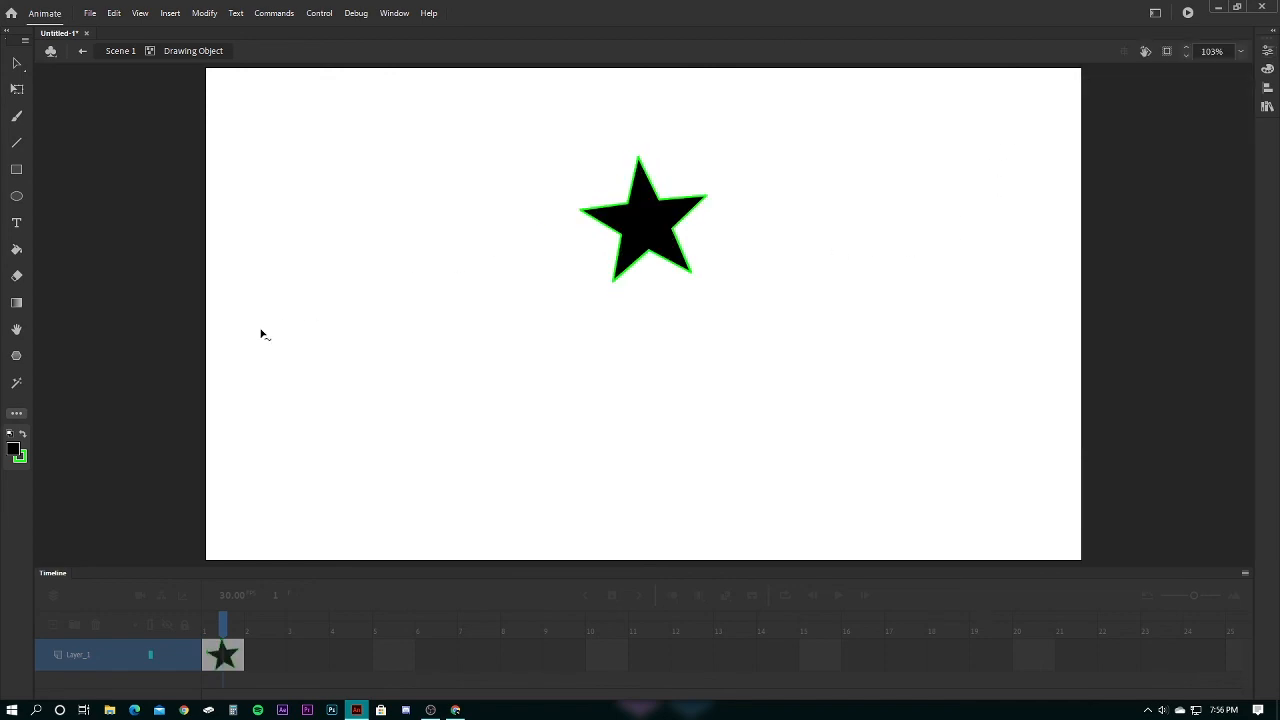
{"action": "key", "text": "ctrl+z"}
{"action": "left_click", "coordinate": [16, 412]}
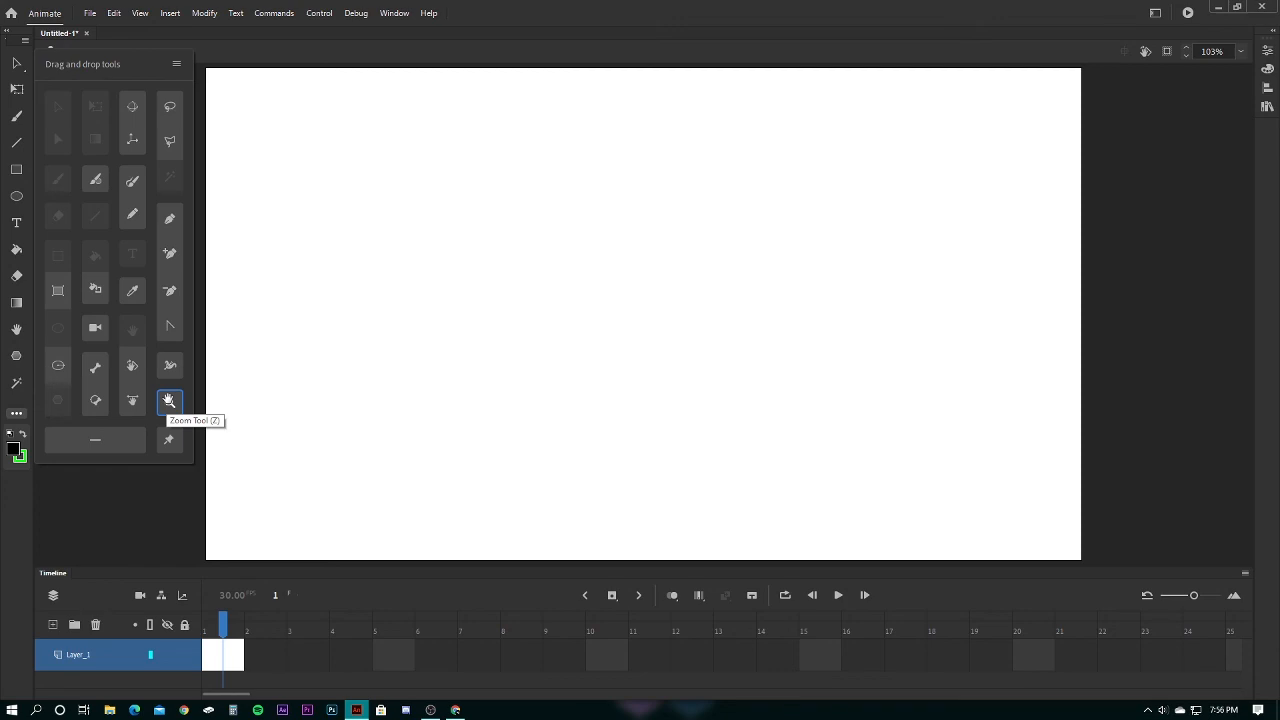
{"action": "left_click", "coordinate": [16, 169]}
{"action": "left_click_drag", "start_coordinate": [480, 226], "coordinate": [847, 445]}
{"action": "left_click", "coordinate": [16, 413]}
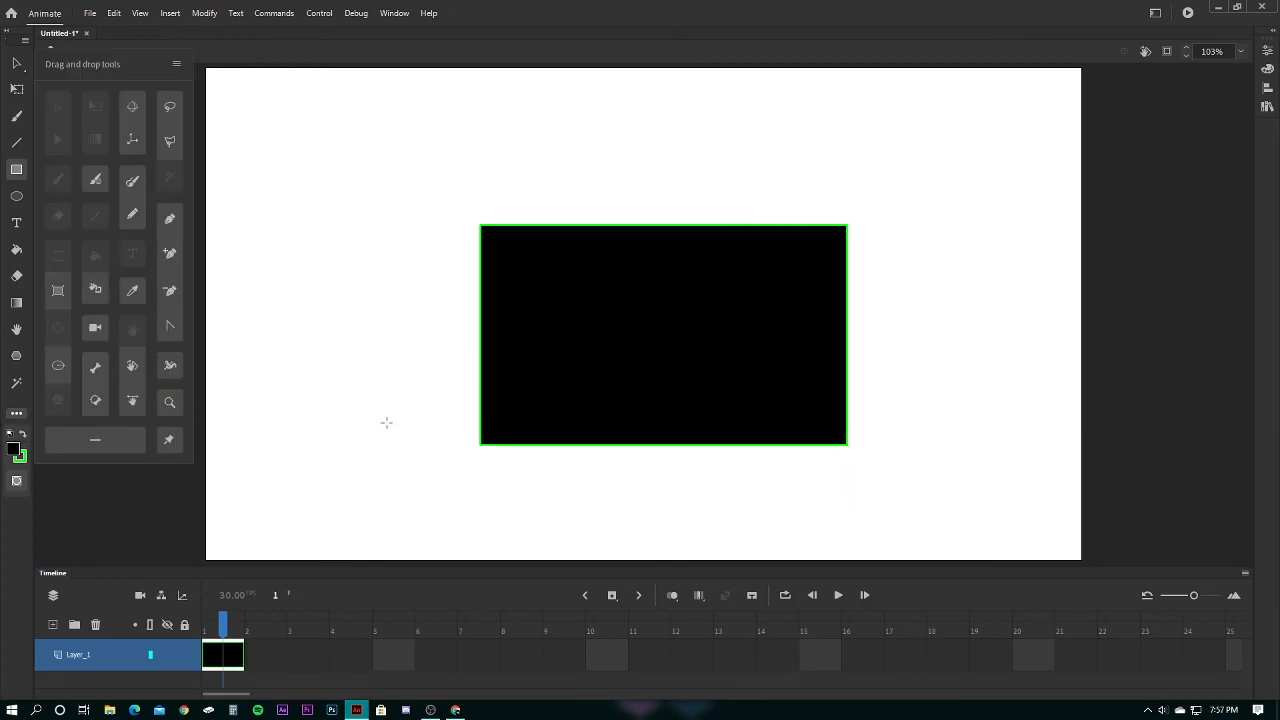
{"action": "key", "text": "ctrl+z"}
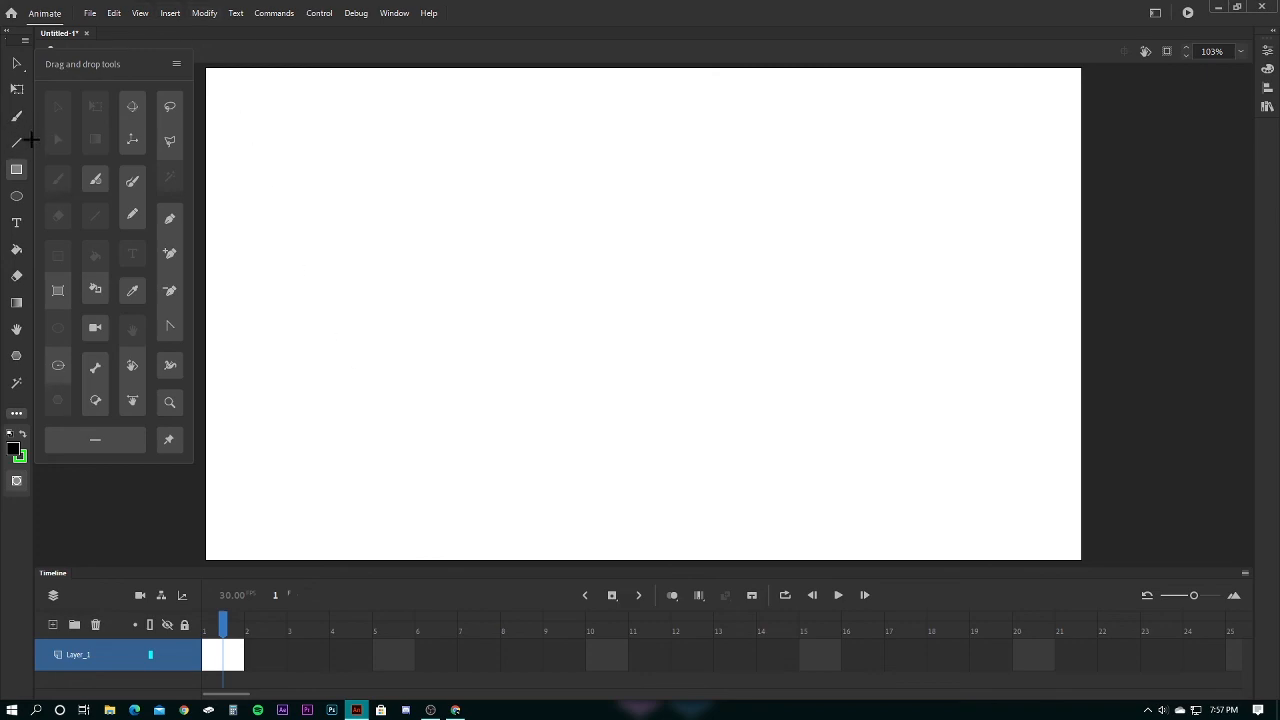
Paint a small black smiling face with eyes and scribbled hair left of the stage's centre using the brush
{"action": "left_click", "coordinate": [9, 115]}
{"action": "mouse_move", "coordinate": [506, 271]}
{"action": "left_mouse_down"}
{"action": "mouse_move", "coordinate": [556, 324]}
{"action": "mouse_move", "coordinate": [542, 267]}
{"action": "mouse_move", "coordinate": [503, 265]}
{"action": "left_mouse_up"}
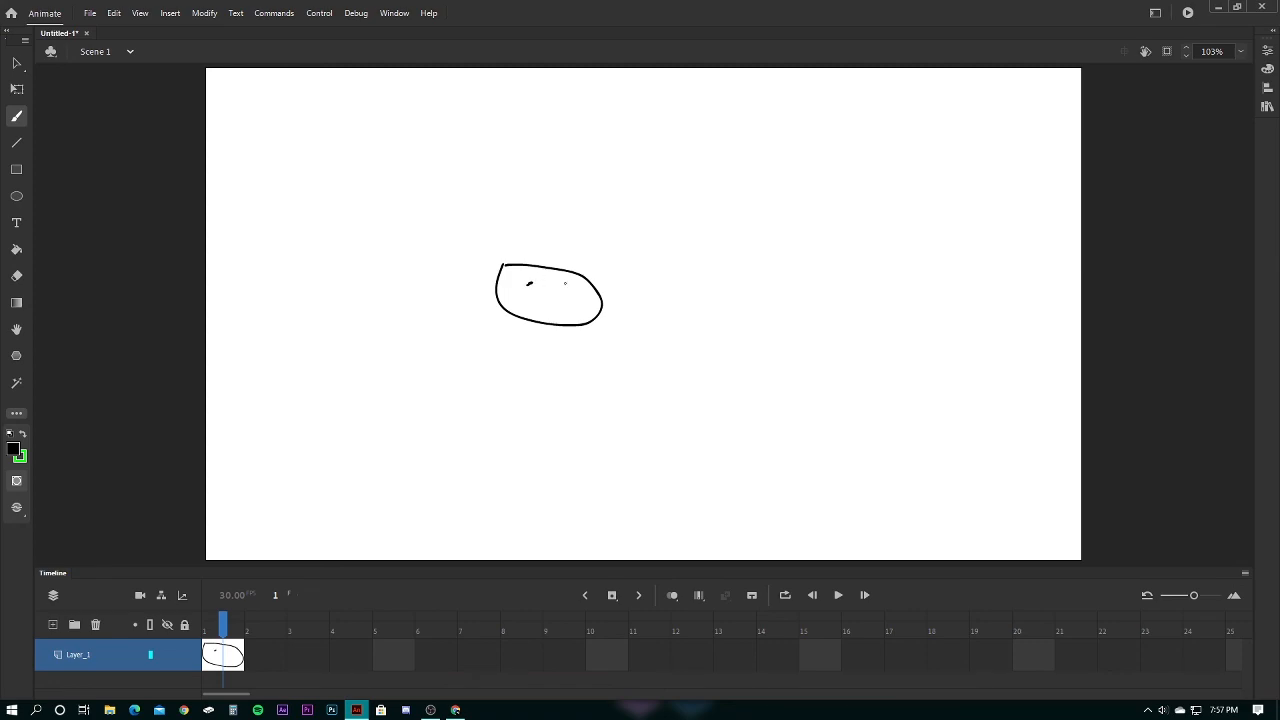
{"action": "left_click_drag", "start_coordinate": [540, 312], "coordinate": [578, 297]}
{"action": "mouse_move", "coordinate": [500, 265]}
{"action": "left_mouse_down"}
{"action": "mouse_move", "coordinate": [588, 259]}
{"action": "mouse_move", "coordinate": [510, 260]}
{"action": "left_mouse_up"}
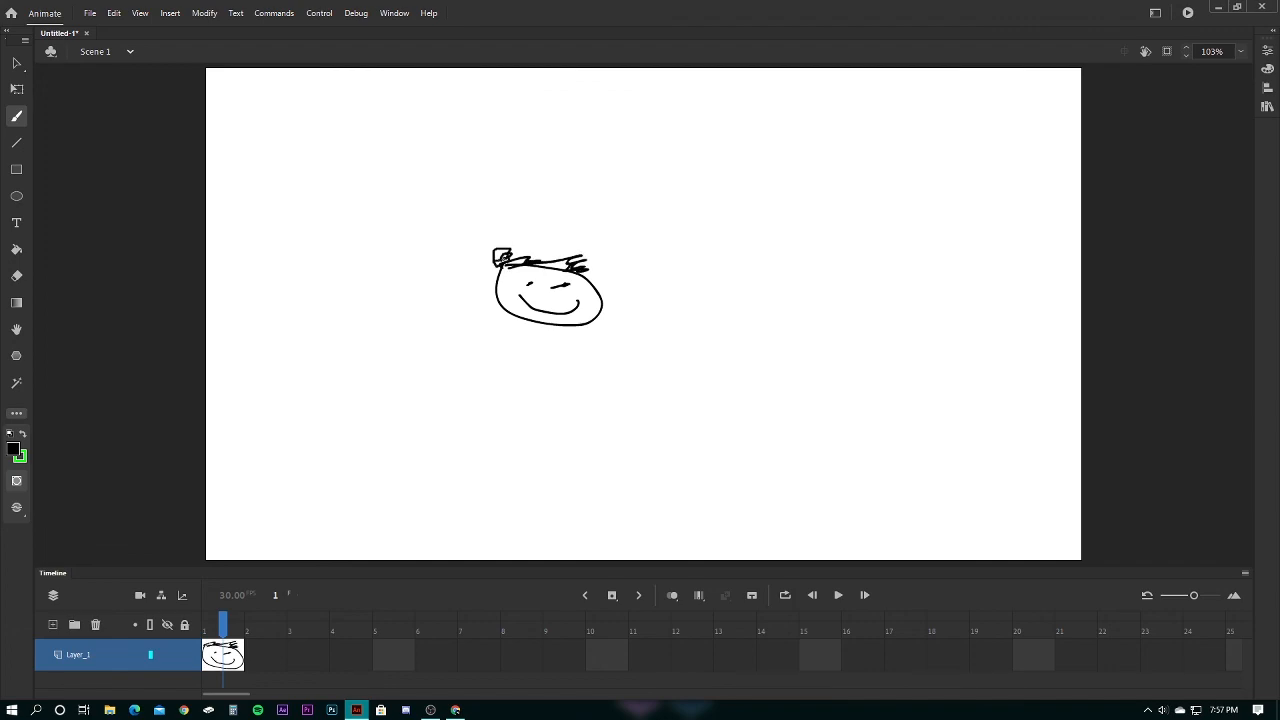
Magnify the hair's left end with the Zoom tool and erase the small square scribble there
{"action": "left_click", "coordinate": [15, 413]}
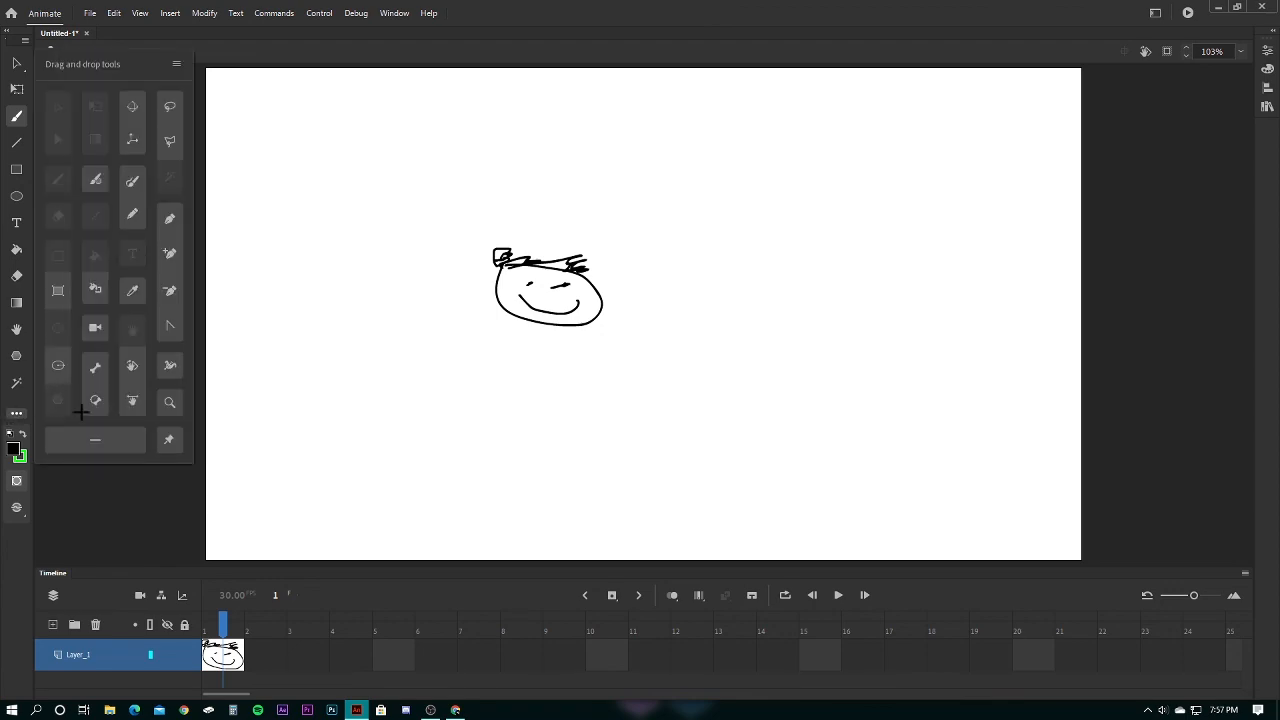
{"action": "left_click", "coordinate": [171, 401]}
{"action": "left_click_drag", "start_coordinate": [479, 238], "coordinate": [531, 281]}
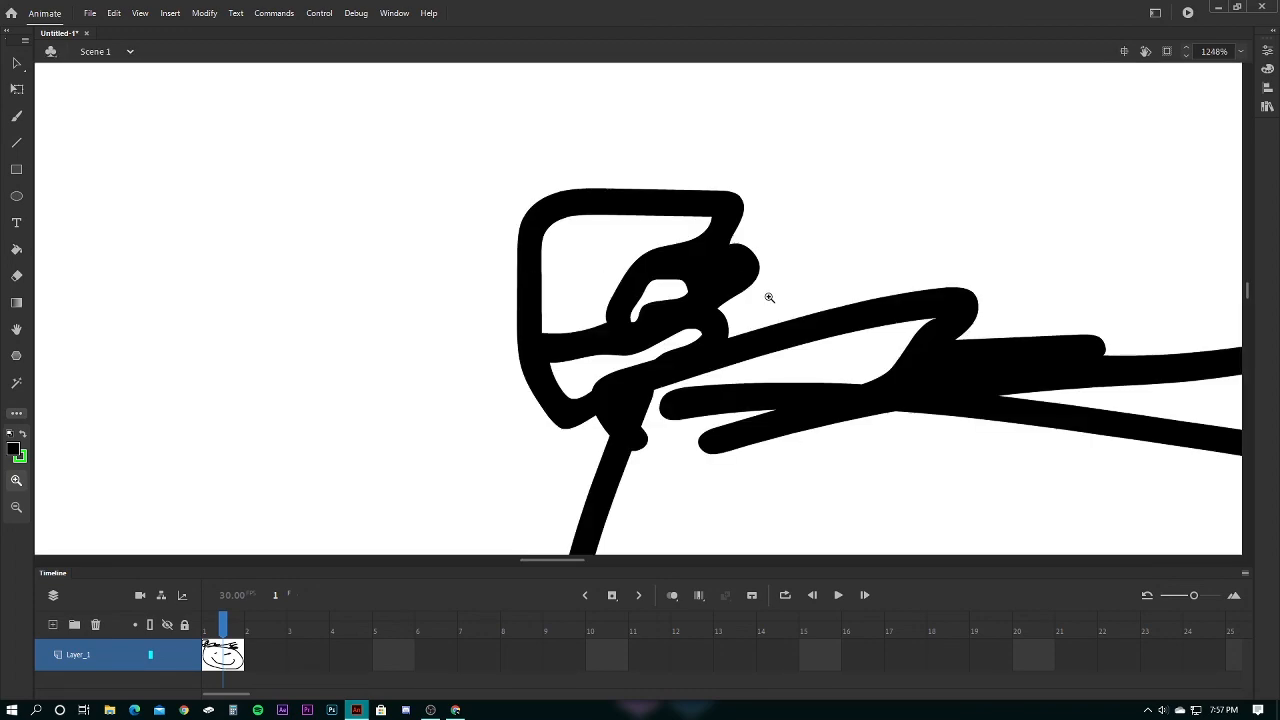
{"action": "left_click", "coordinate": [16, 276]}
{"action": "mouse_move", "coordinate": [547, 195]}
{"action": "left_mouse_down"}
{"action": "mouse_move", "coordinate": [622, 187]}
{"action": "mouse_move", "coordinate": [701, 219]}
{"action": "mouse_move", "coordinate": [759, 198]}
{"action": "mouse_move", "coordinate": [573, 216]}
{"action": "mouse_move", "coordinate": [508, 265]}
{"action": "mouse_move", "coordinate": [542, 223]}
{"action": "mouse_move", "coordinate": [531, 265]}
{"action": "mouse_move", "coordinate": [579, 293]}
{"action": "mouse_move", "coordinate": [533, 278]}
{"action": "mouse_move", "coordinate": [552, 338]}
{"action": "mouse_move", "coordinate": [572, 341]}
{"action": "mouse_move", "coordinate": [521, 373]}
{"action": "mouse_move", "coordinate": [548, 431]}
{"action": "mouse_move", "coordinate": [585, 414]}
{"action": "mouse_move", "coordinate": [602, 294]}
{"action": "mouse_move", "coordinate": [572, 349]}
{"action": "mouse_move", "coordinate": [696, 334]}
{"action": "mouse_move", "coordinate": [700, 316]}
{"action": "mouse_move", "coordinate": [717, 328]}
{"action": "mouse_move", "coordinate": [765, 265]}
{"action": "mouse_move", "coordinate": [794, 260]}
{"action": "mouse_move", "coordinate": [700, 282]}
{"action": "mouse_move", "coordinate": [722, 271]}
{"action": "mouse_move", "coordinate": [654, 265]}
{"action": "mouse_move", "coordinate": [706, 240]}
{"action": "left_mouse_up"}
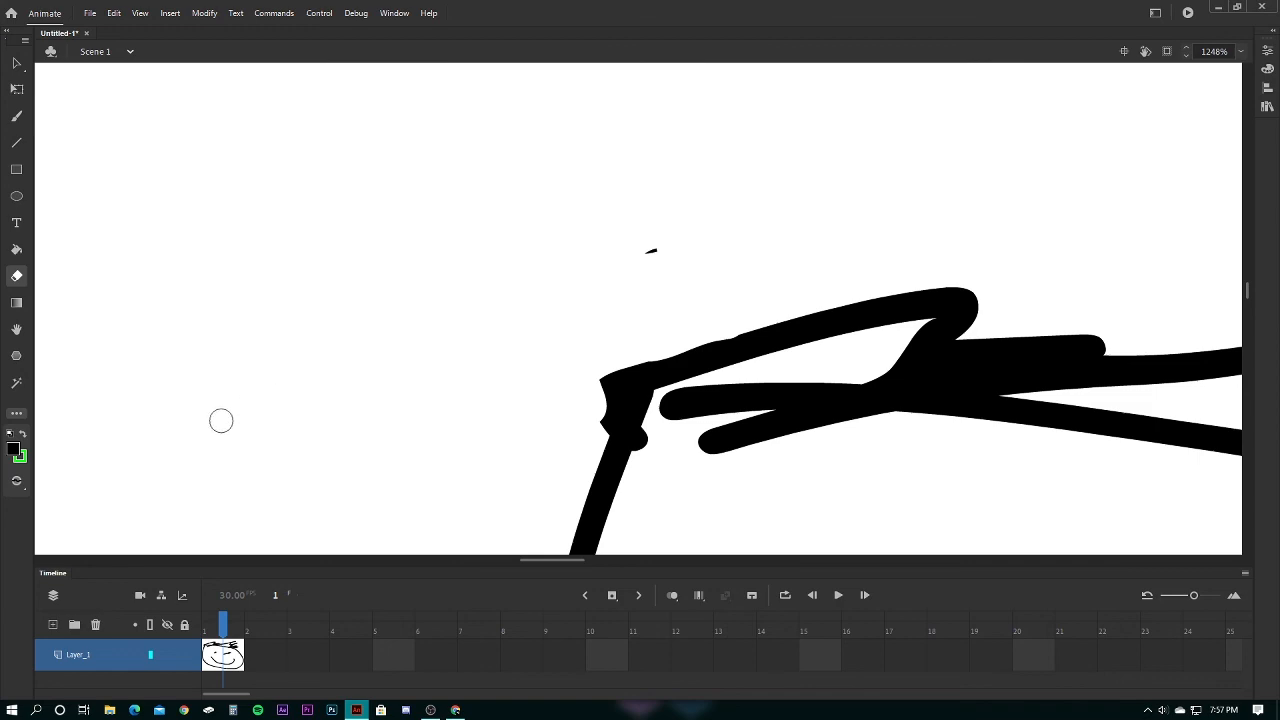
Set the stage zoom to 50% and restore it to Fit in Window
{"action": "left_click", "coordinate": [1239, 51]}
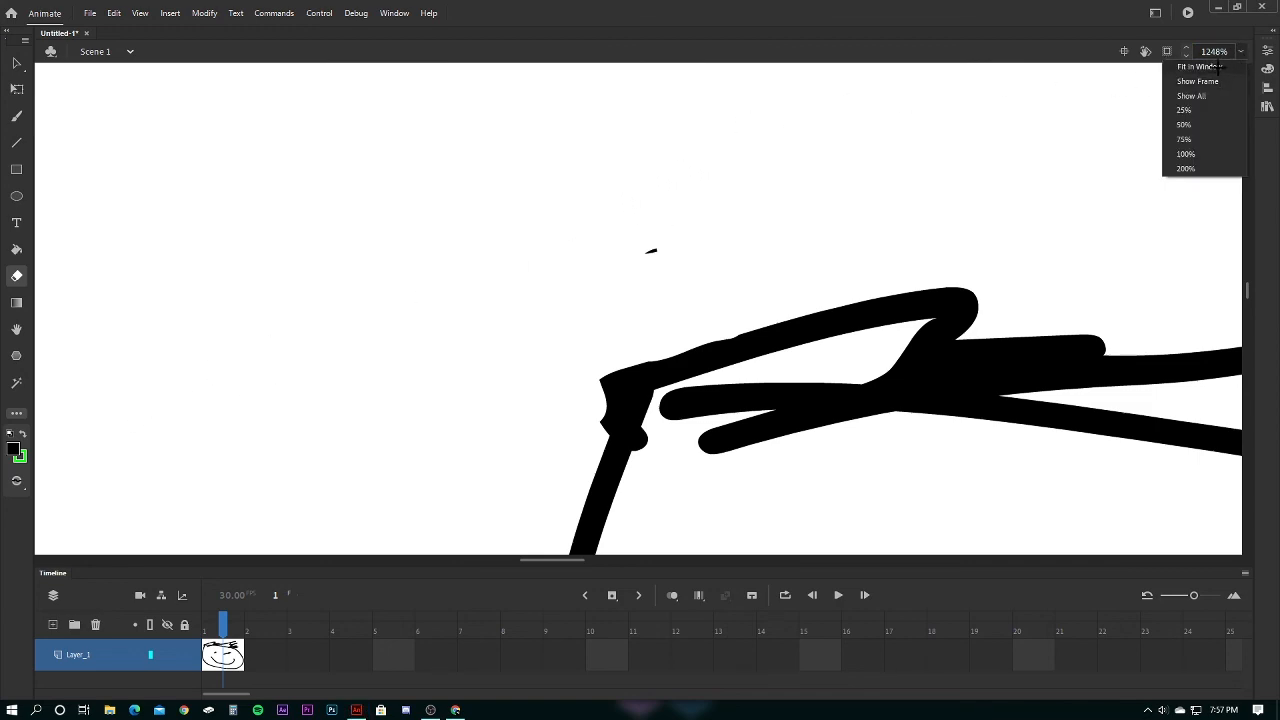
{"action": "left_click", "coordinate": [1184, 124]}
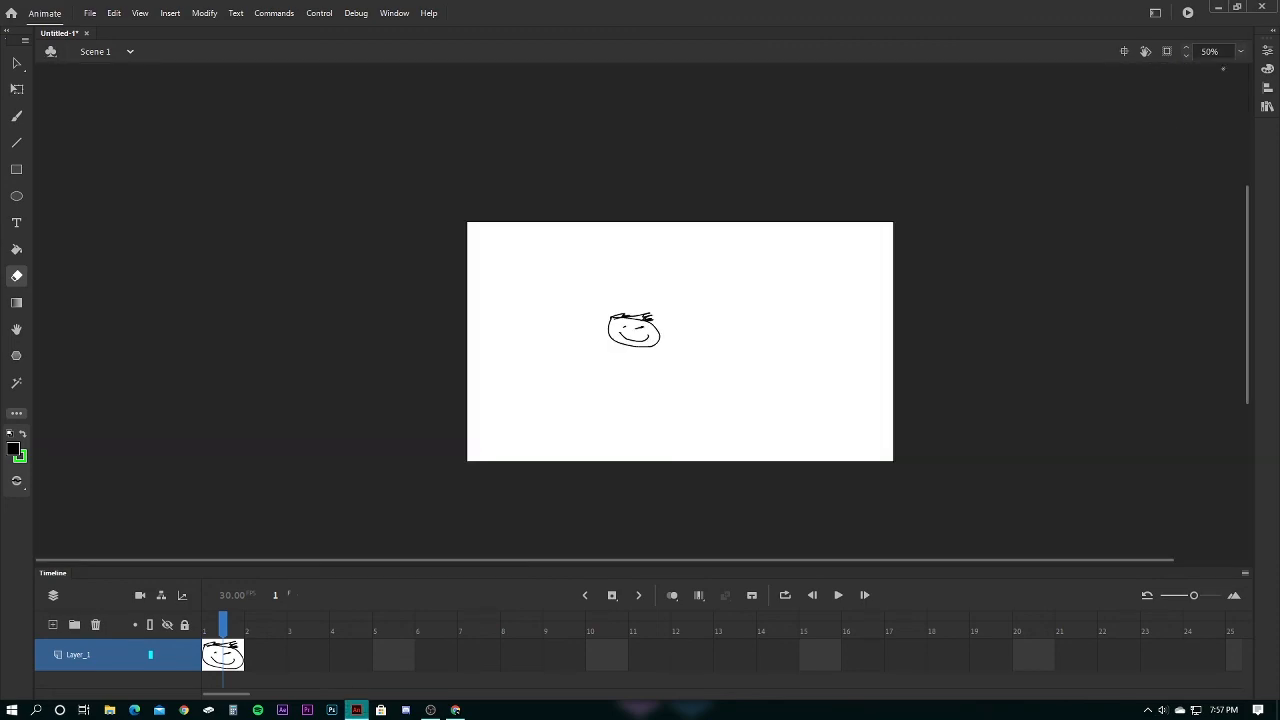
{"action": "left_click", "coordinate": [1224, 51]}
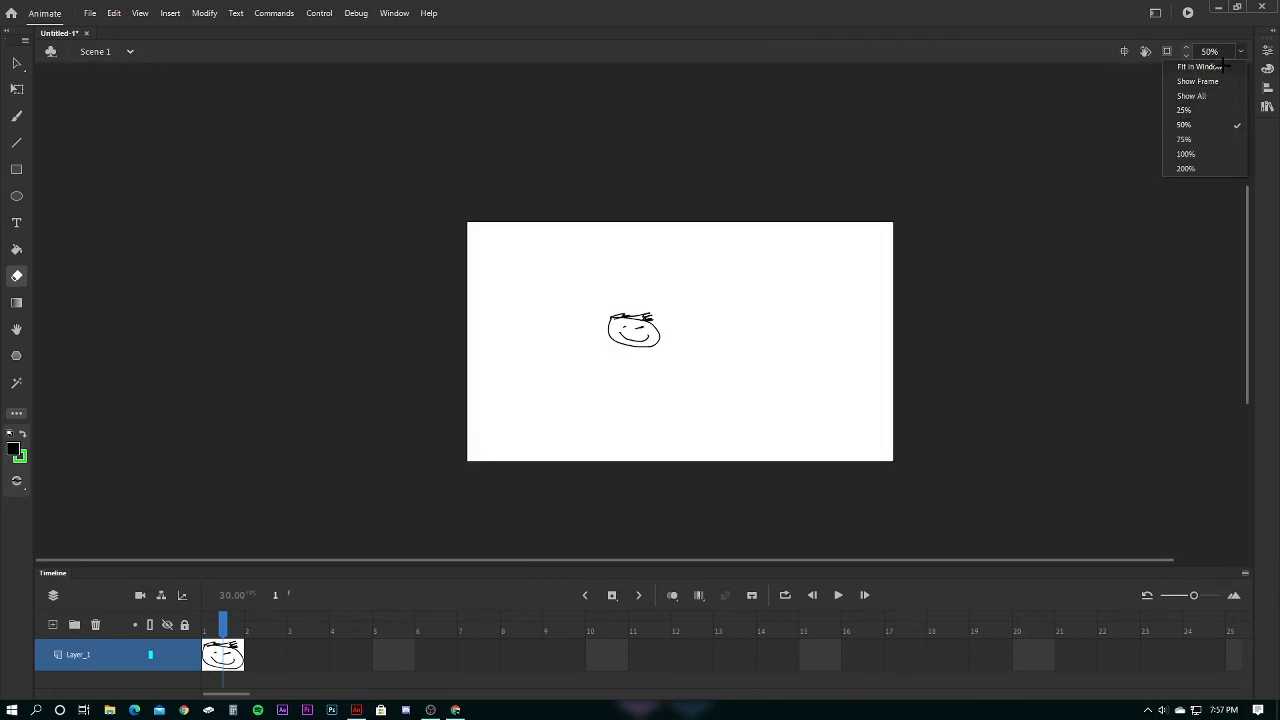
{"action": "left_click", "coordinate": [1200, 66]}
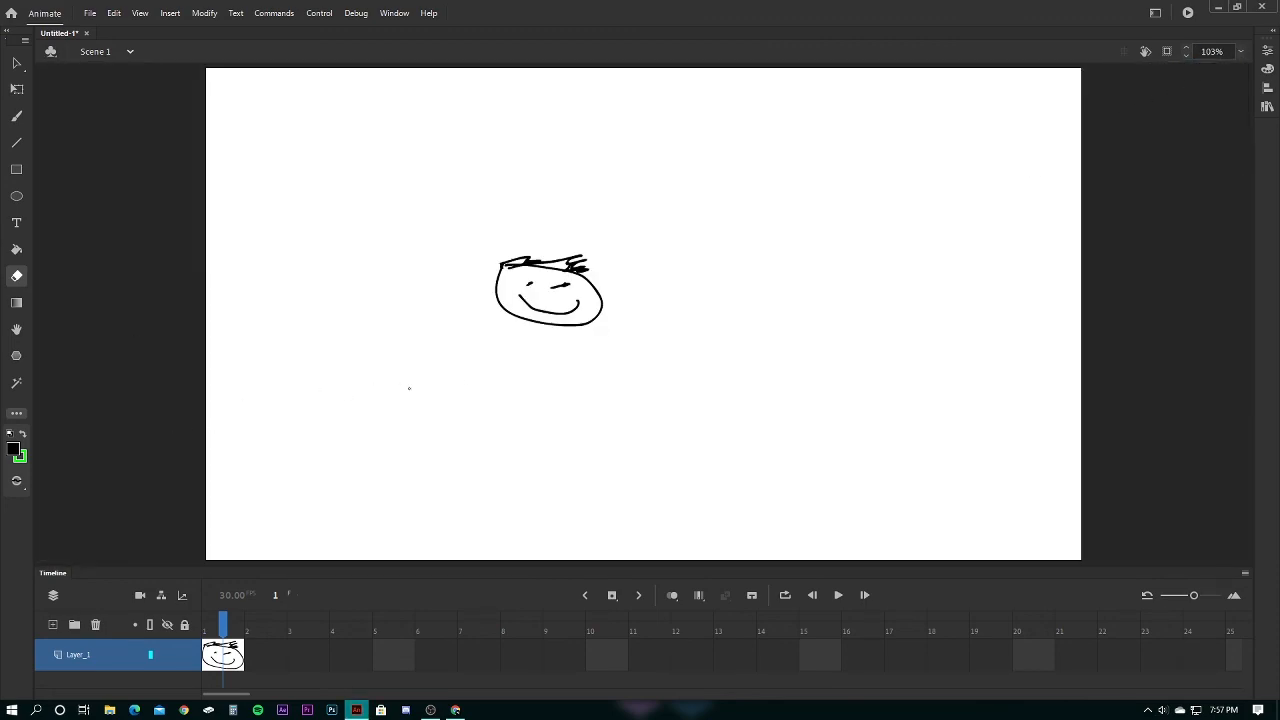
{"action": "left_click", "coordinate": [16, 413]}
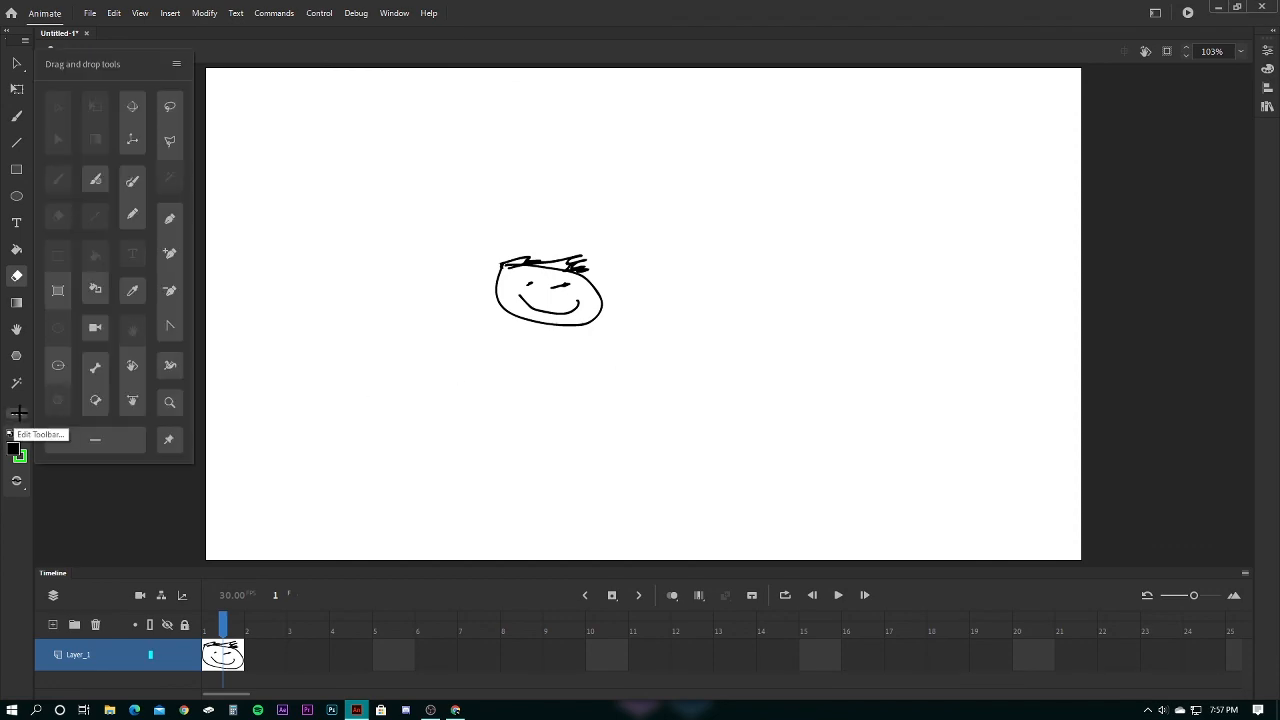
{"action": "left_click", "coordinate": [169, 494]}
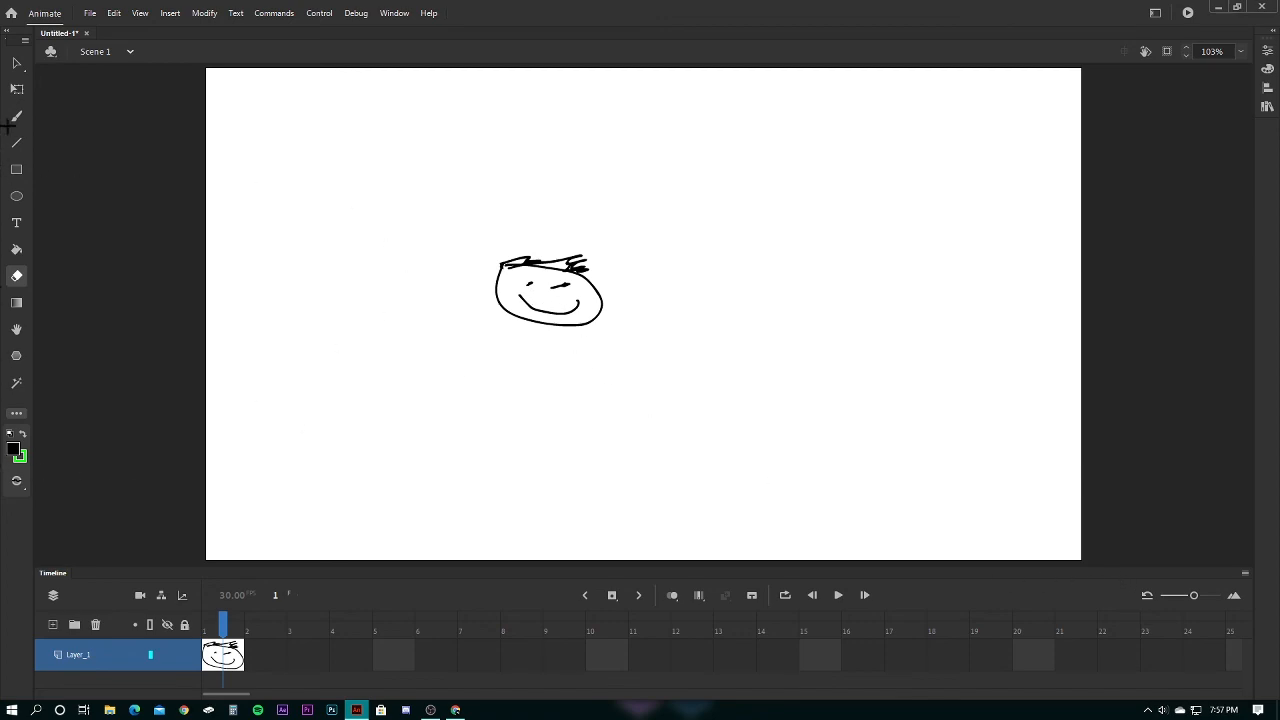
Select the whole face drawing with Free Transform and delete it from the stage
{"action": "left_click", "coordinate": [16, 89]}
{"action": "left_click_drag", "start_coordinate": [423, 216], "coordinate": [630, 333]}
{"action": "key", "text": "Delete"}
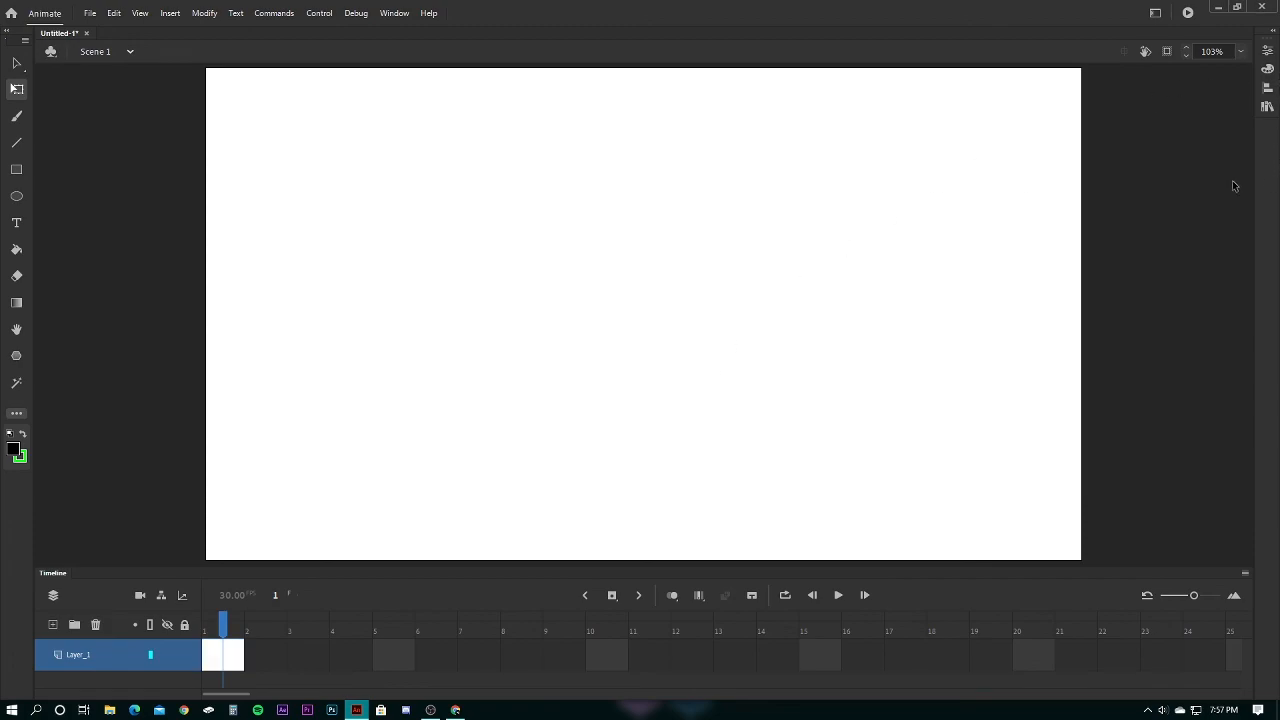
{"action": "key", "text": "super"}
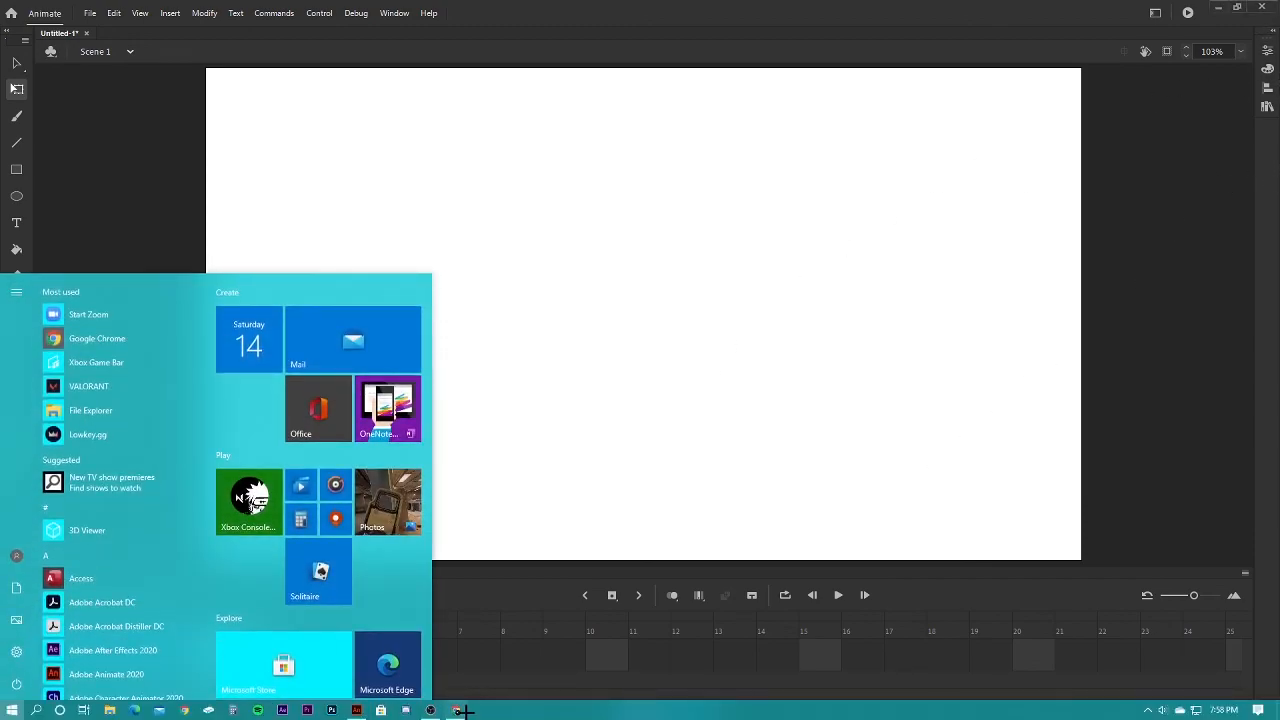
{"action": "left_click", "coordinate": [430, 710]}
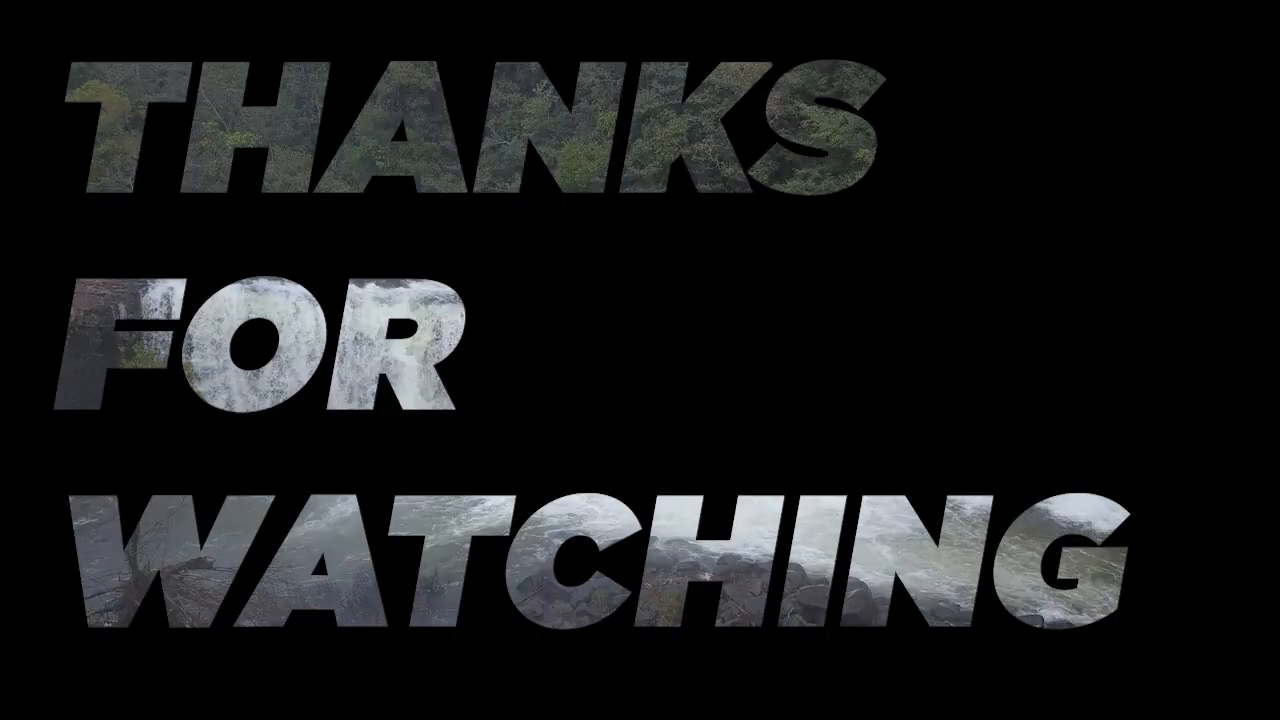